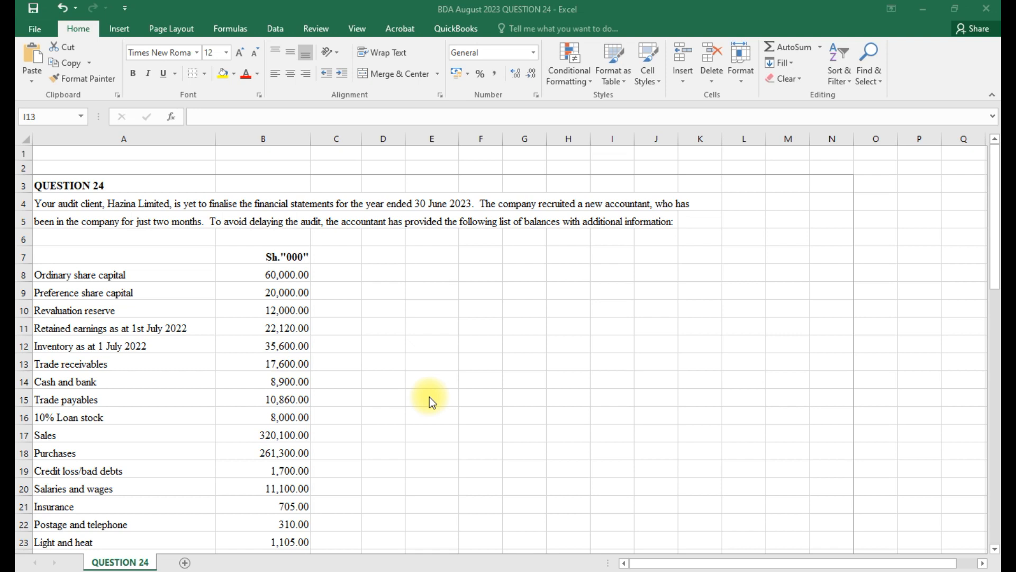
- Insert a blank column before the question text and narrow it to serve as a margin
click(429, 396)
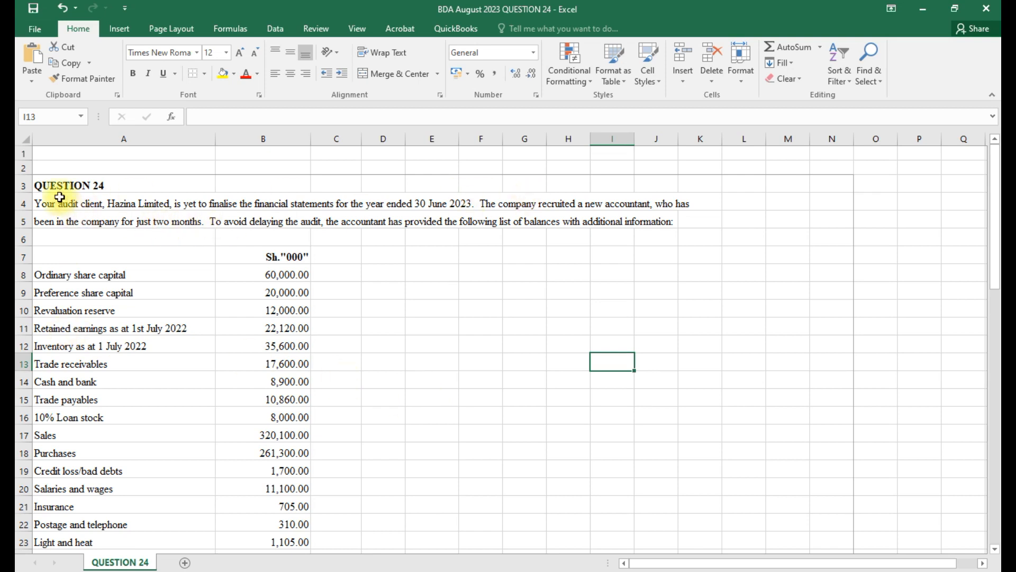
click(47, 139)
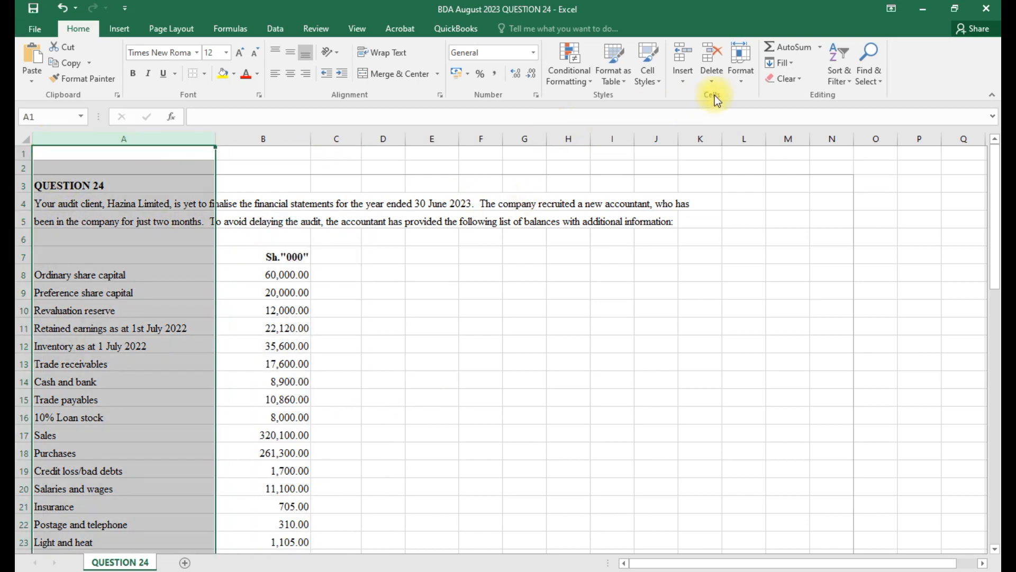
click(684, 78)
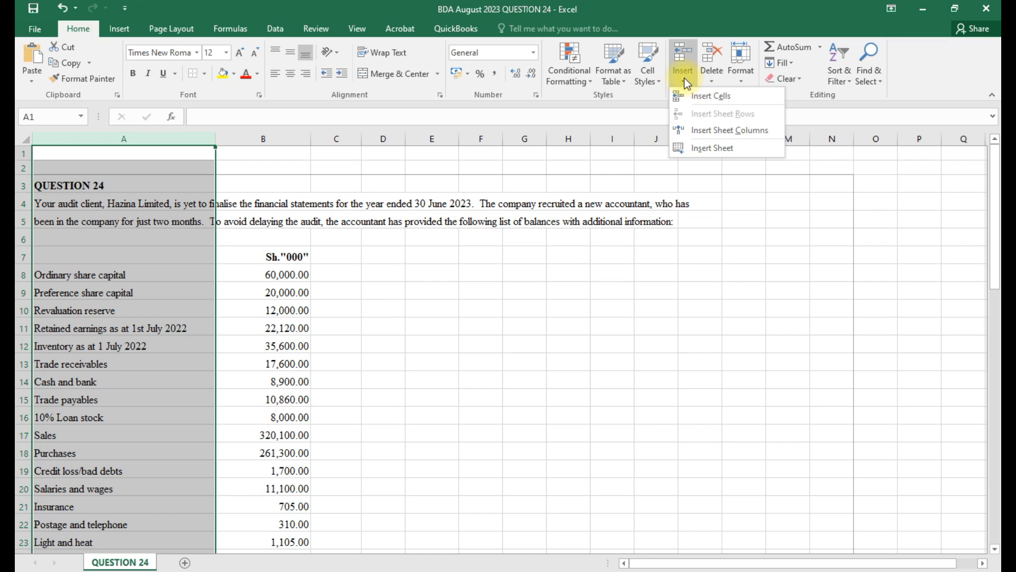
click(700, 131)
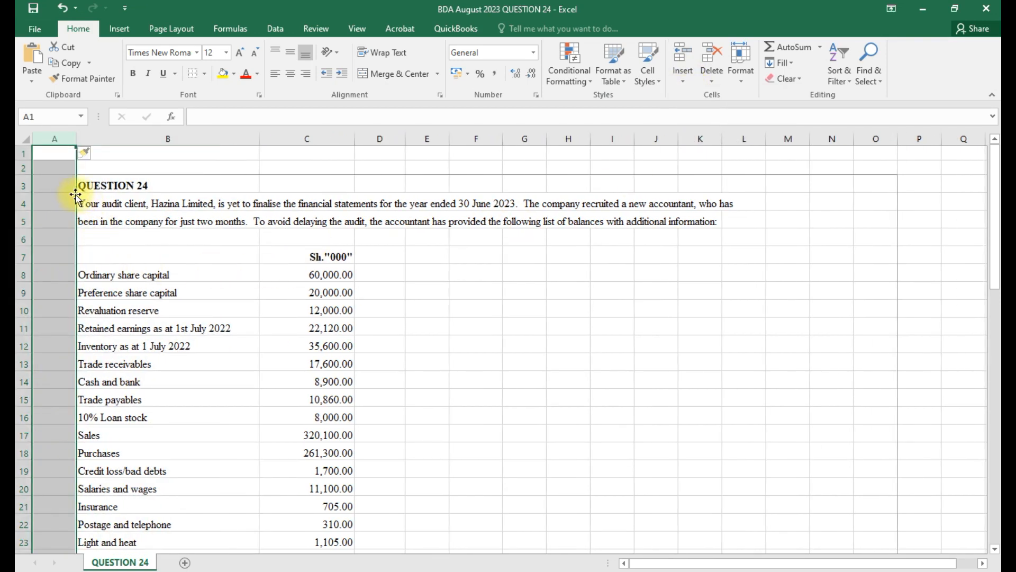
drag(75, 137, 55, 135)
click(444, 410)
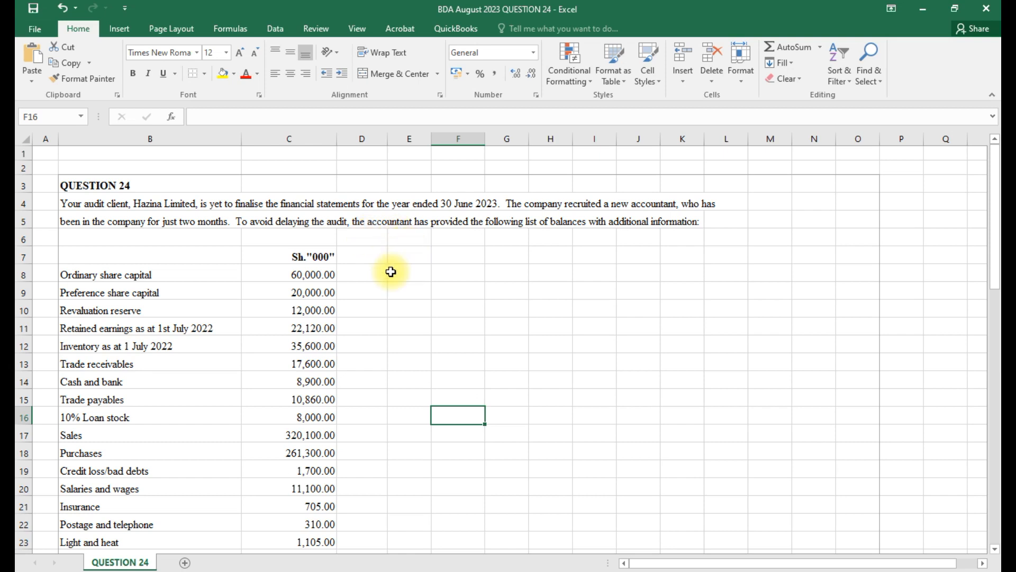
- Read through Question 24's list of balances, the additional information and the required audit working schedule
scroll(390, 272, down, 1)
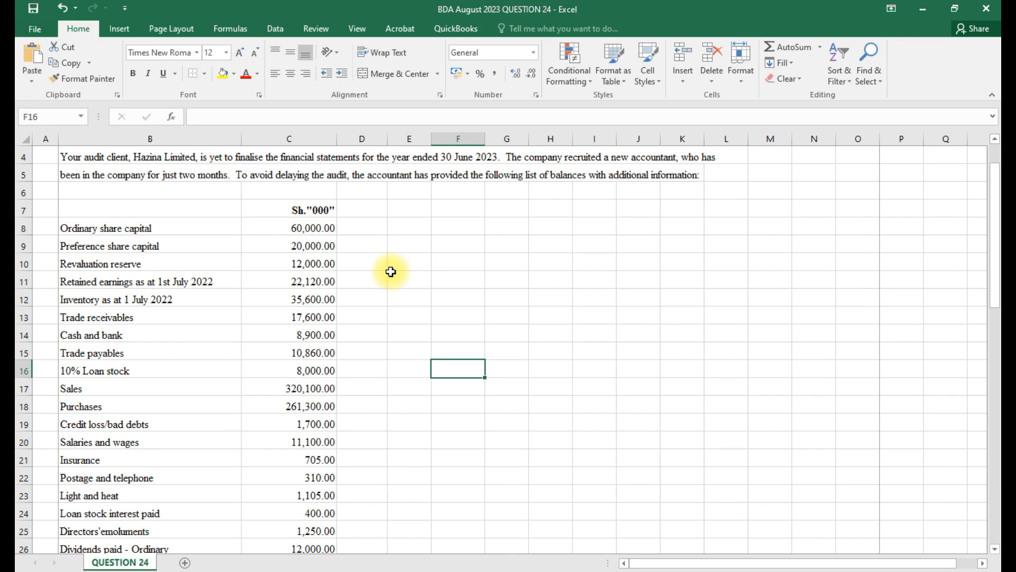
scroll(391, 272, down, 1)
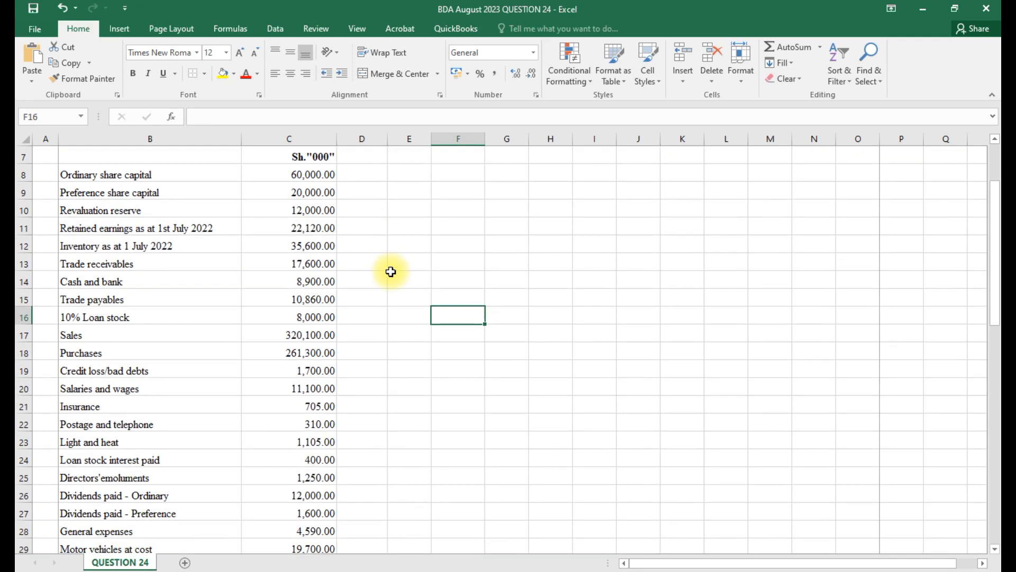
scroll(391, 271, down, 5)
scroll(390, 272, down, 2)
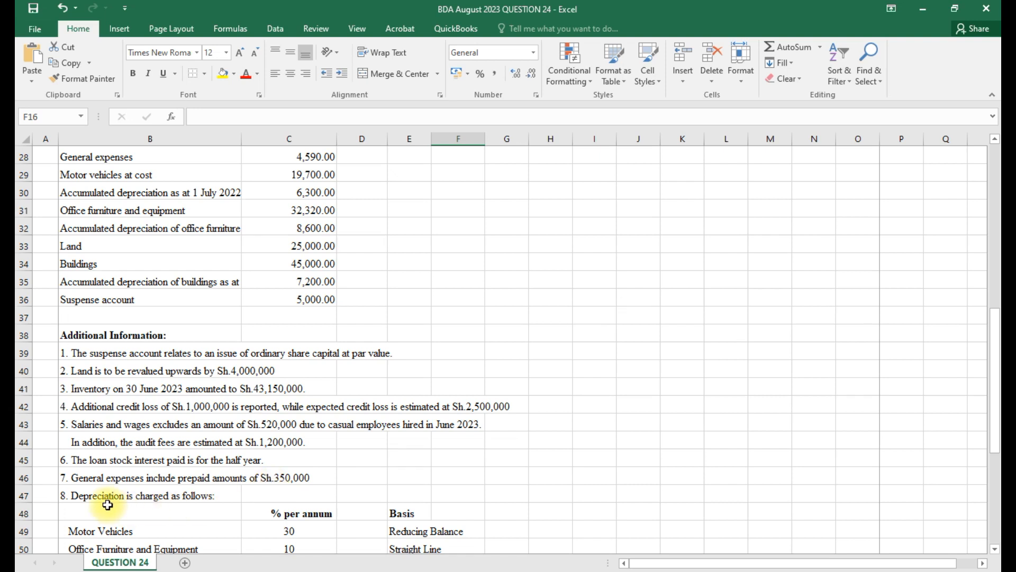
scroll(108, 504, down, 1)
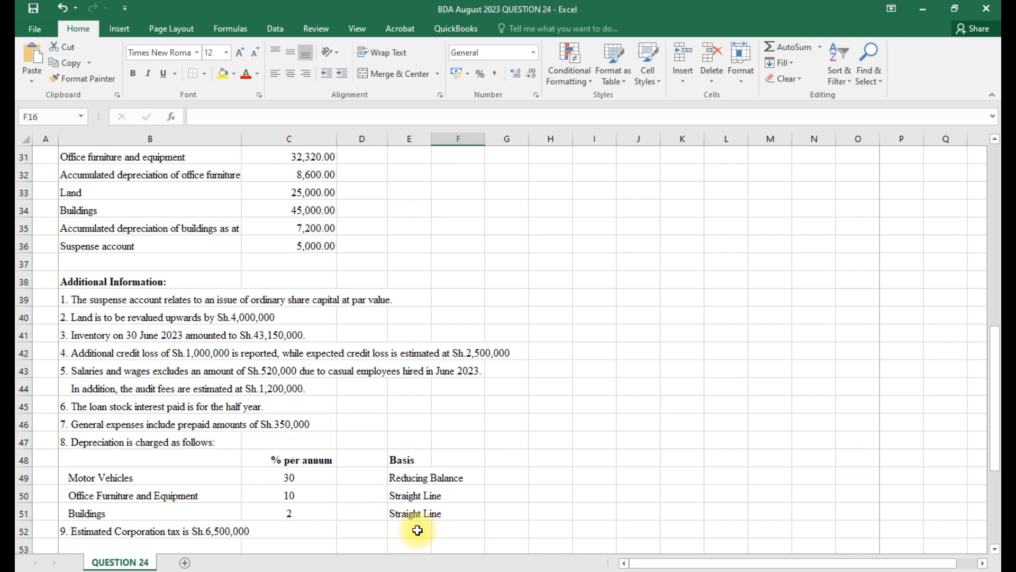
scroll(418, 529, down, 1)
scroll(418, 530, down, 1)
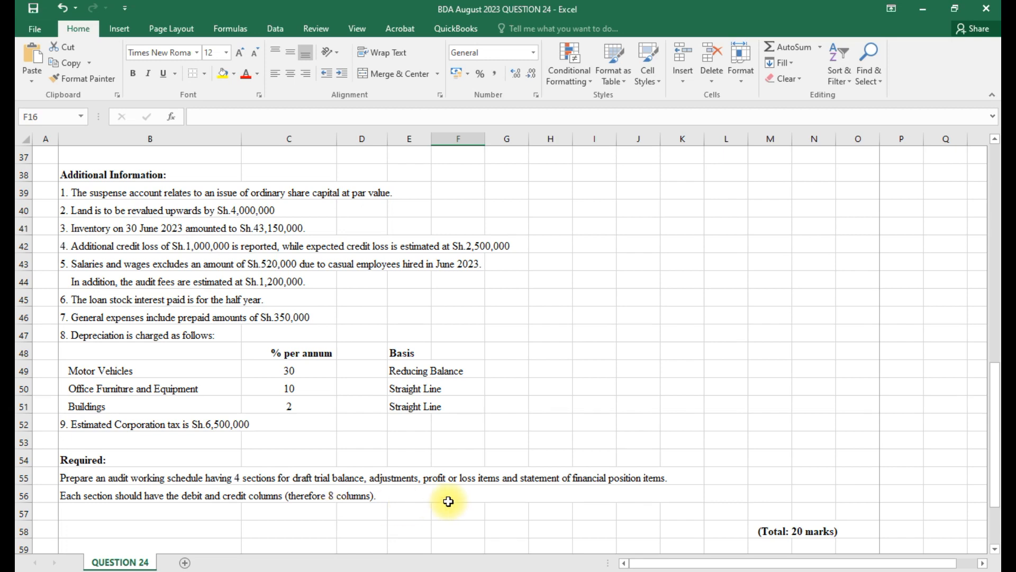
scroll(448, 501, up, 12)
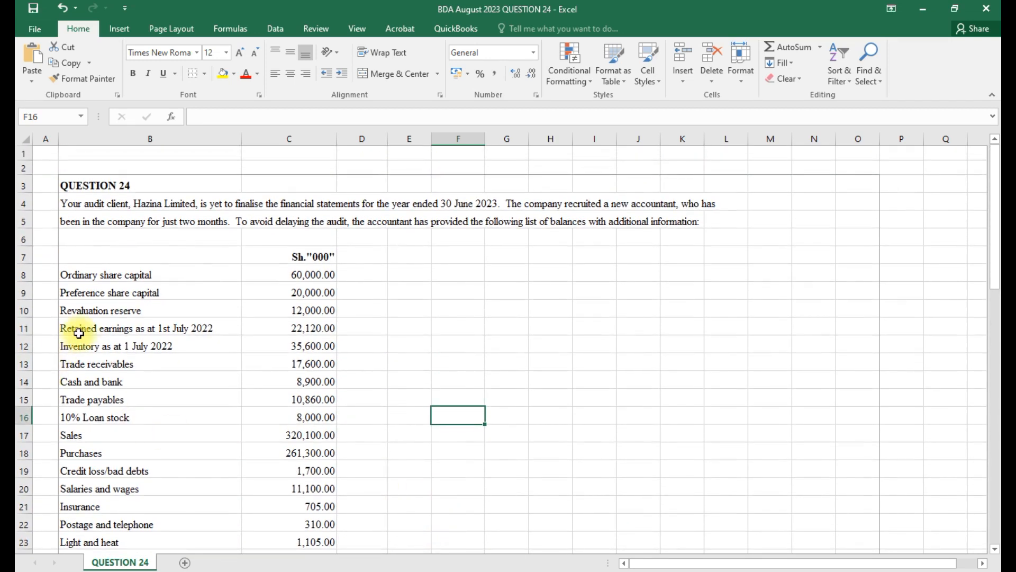
- Insert two blank rows at row 6, between the introductory text and the list of balances
click(41, 236)
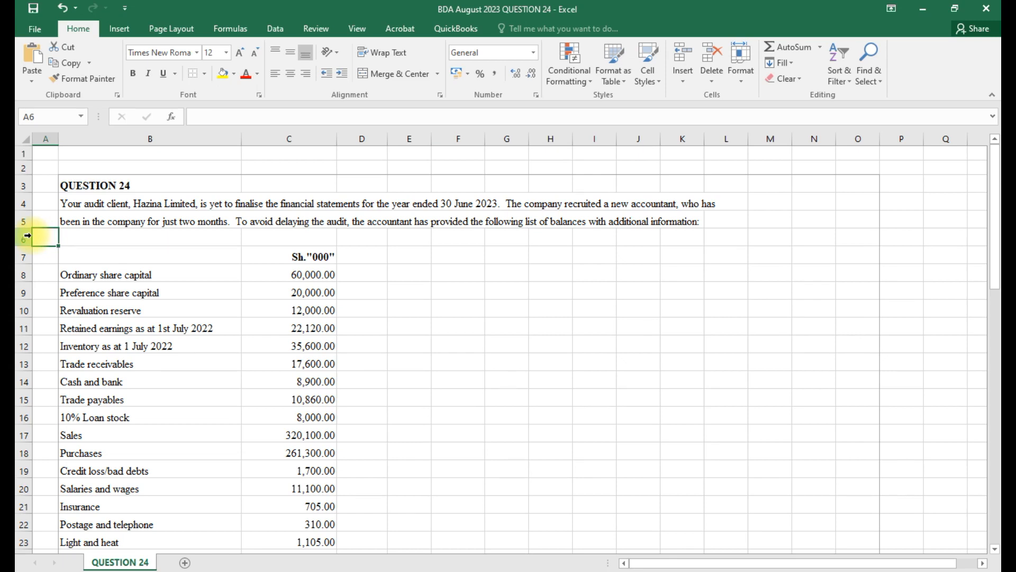
click(25, 237)
click(679, 68)
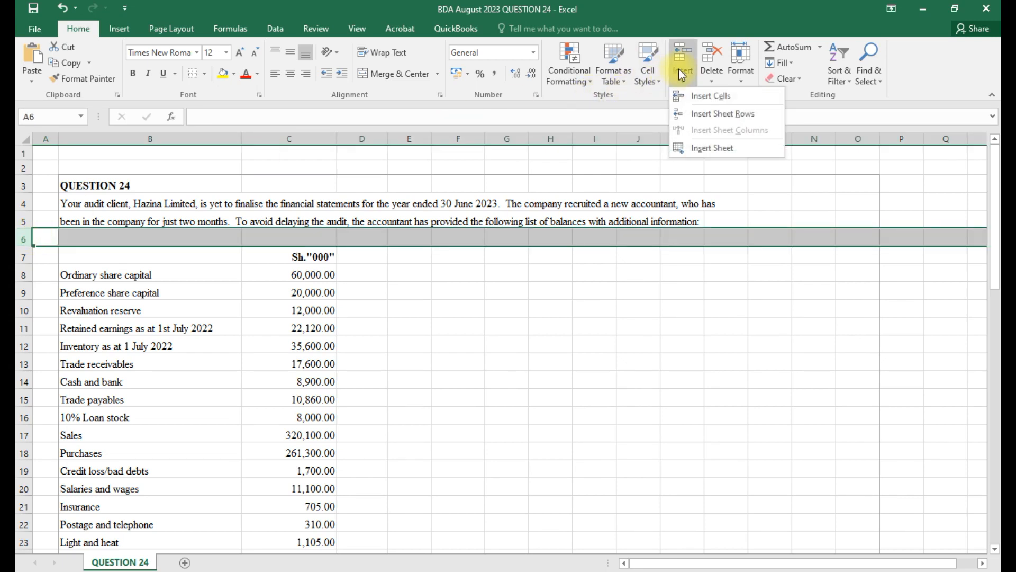
click(693, 109)
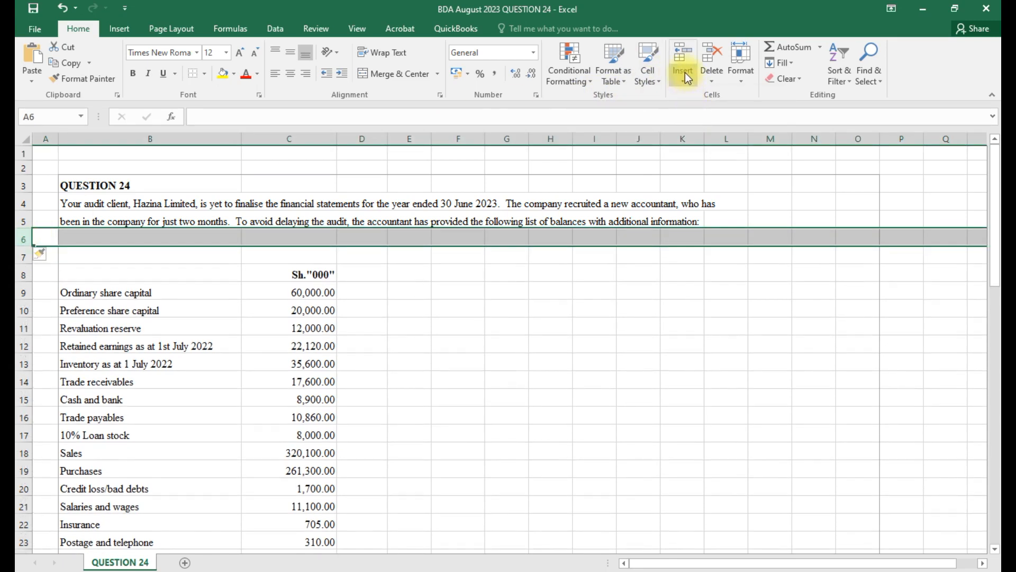
click(685, 72)
click(694, 109)
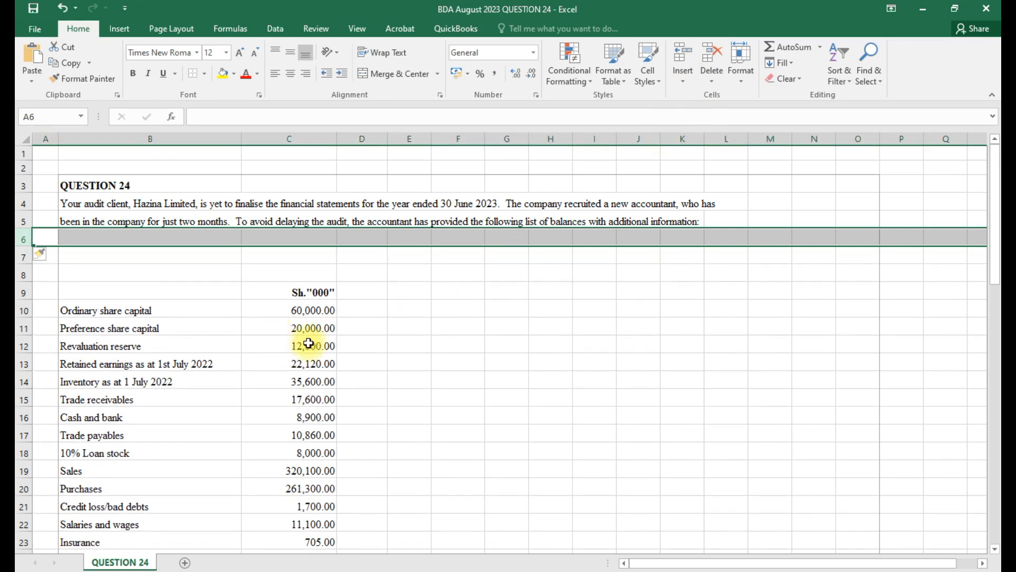
- Review the listed balances and the additional information notes to see which items the schedule must cover
scroll(458, 381, down, 8)
scroll(459, 381, down, 3)
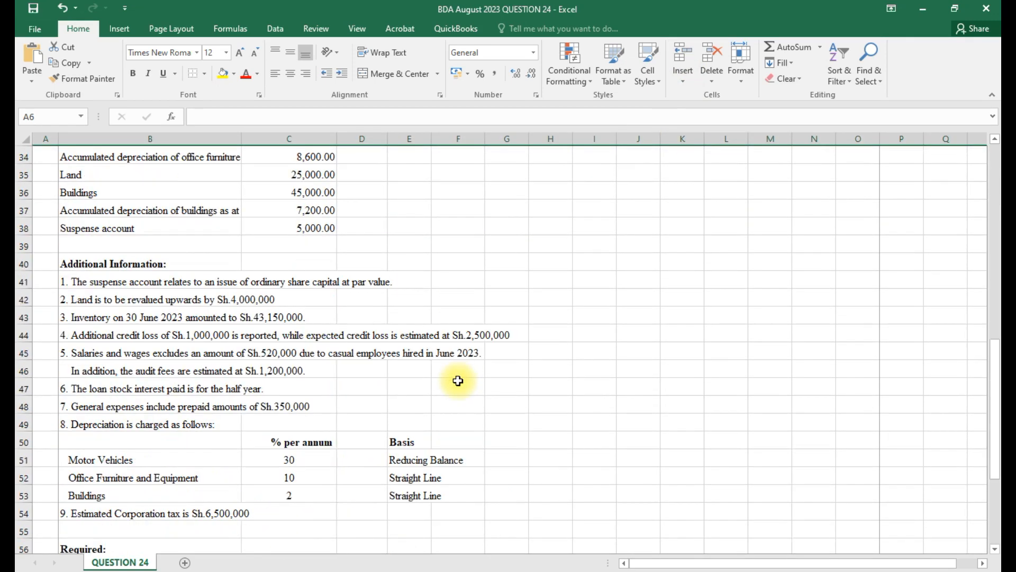
scroll(458, 381, up, 9)
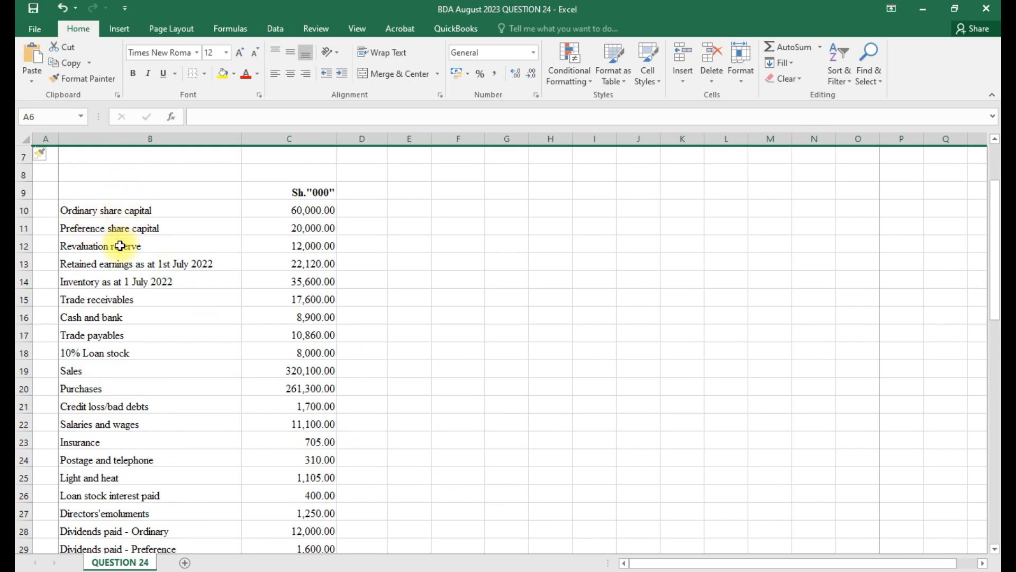
scroll(120, 477, down, 3)
scroll(120, 477, down, 2)
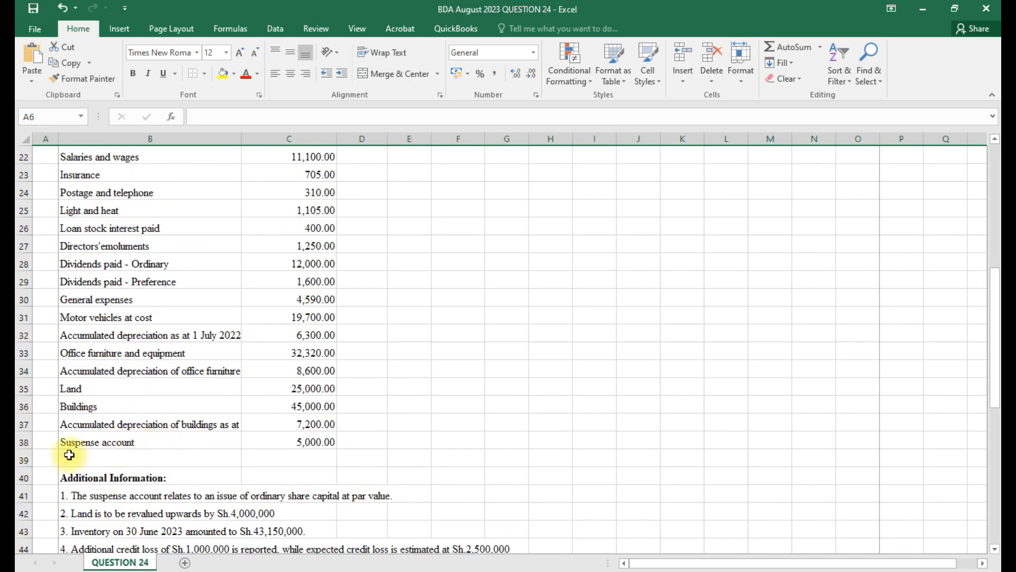
scroll(317, 449, up, 6)
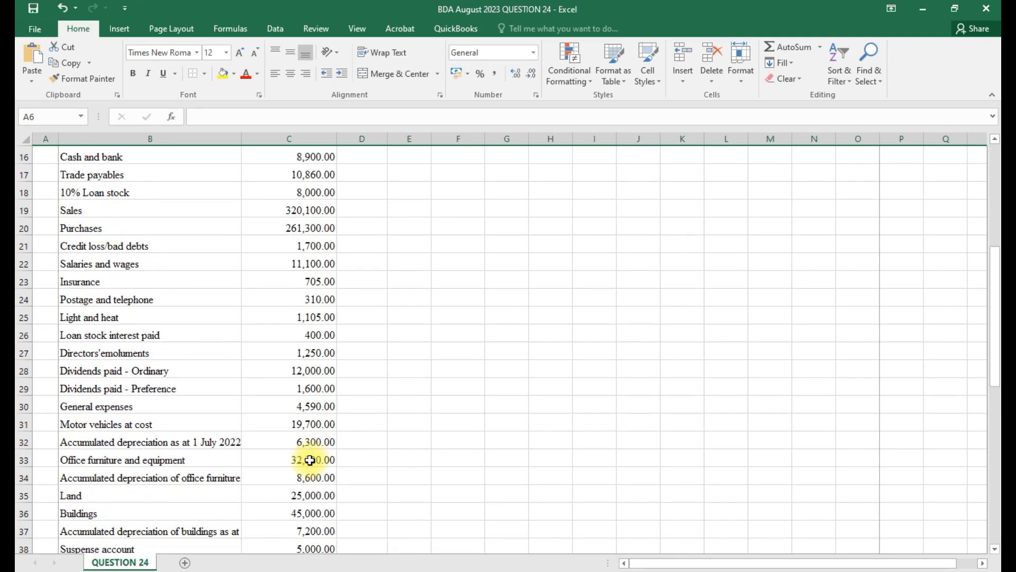
scroll(370, 450, up, 1)
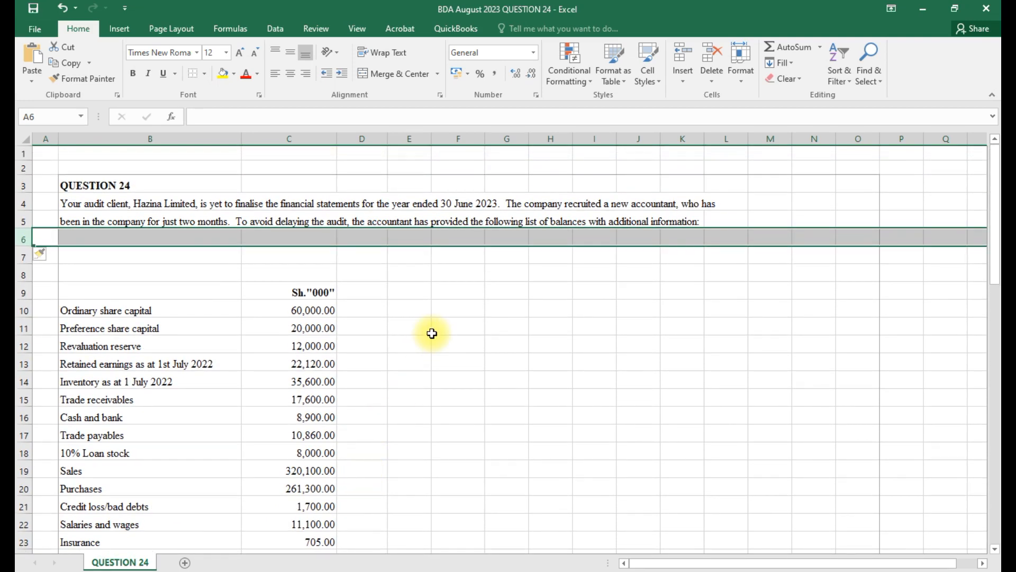
- Enter the column headings DR in F8 and CR in G8
click(451, 258)
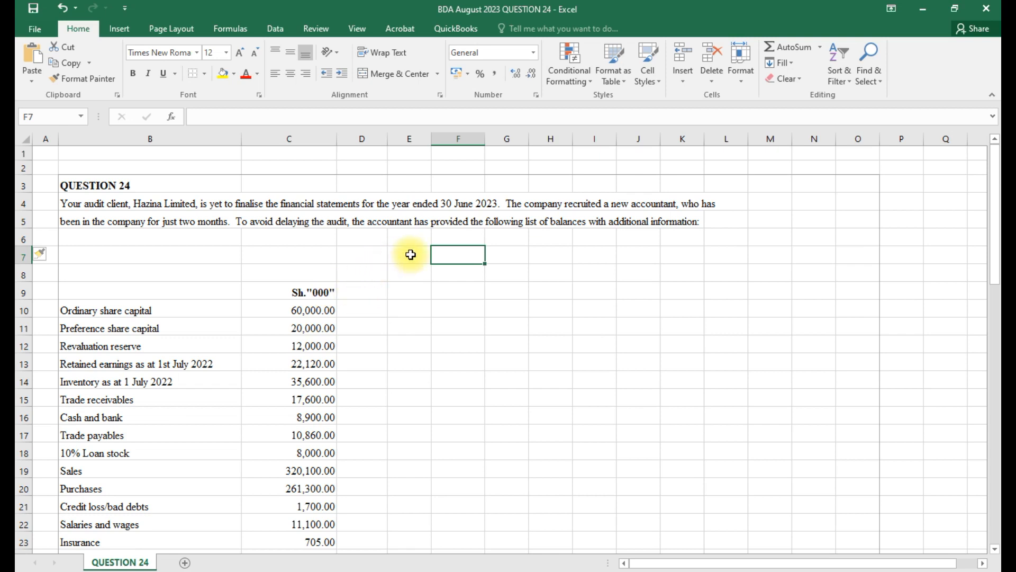
click(449, 275)
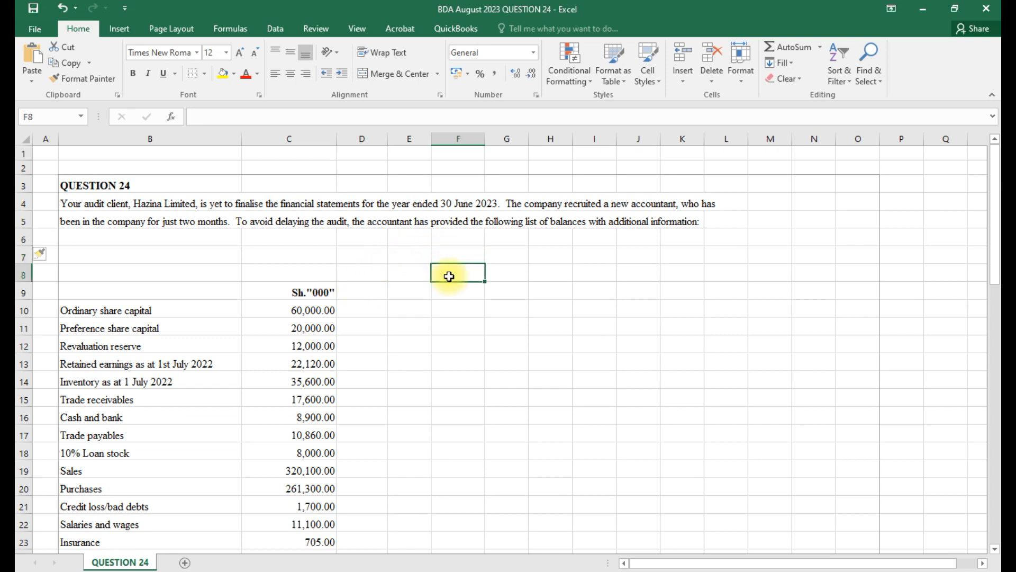
text(DR)
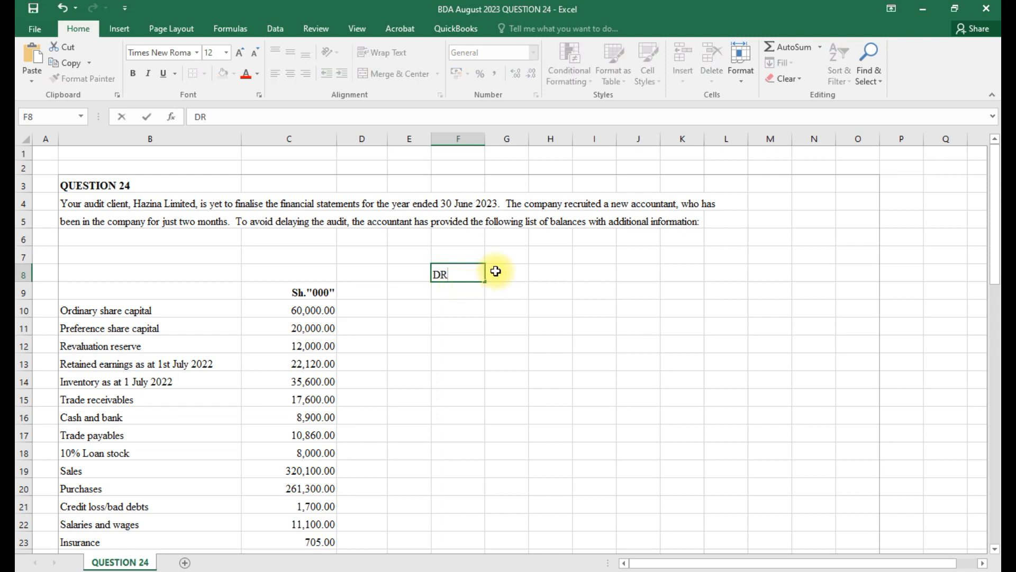
click(500, 271)
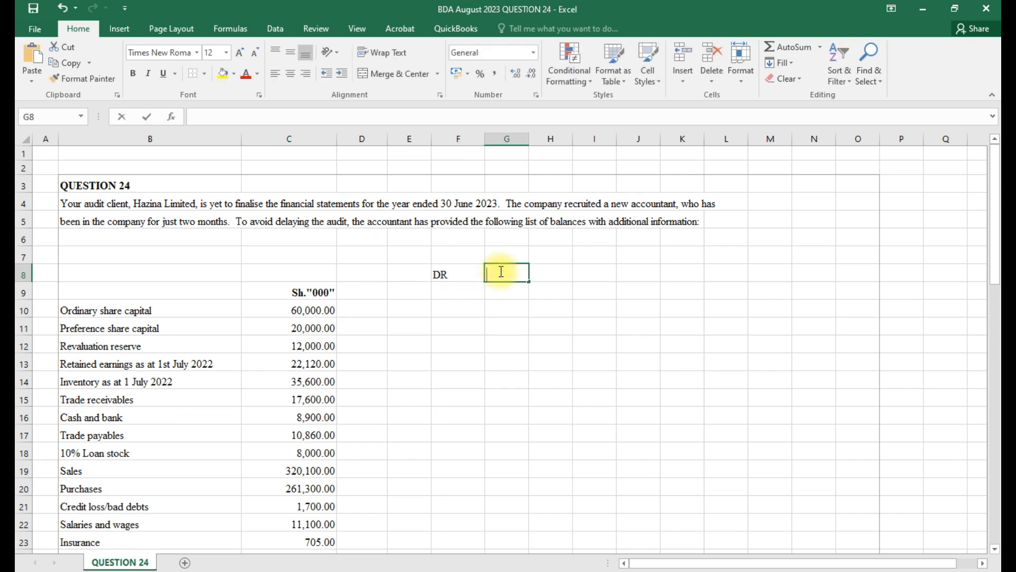
text(CR)
- Fill F9 and G9 with formulas that reference the Sh."000" unit heading in C9
click(466, 290)
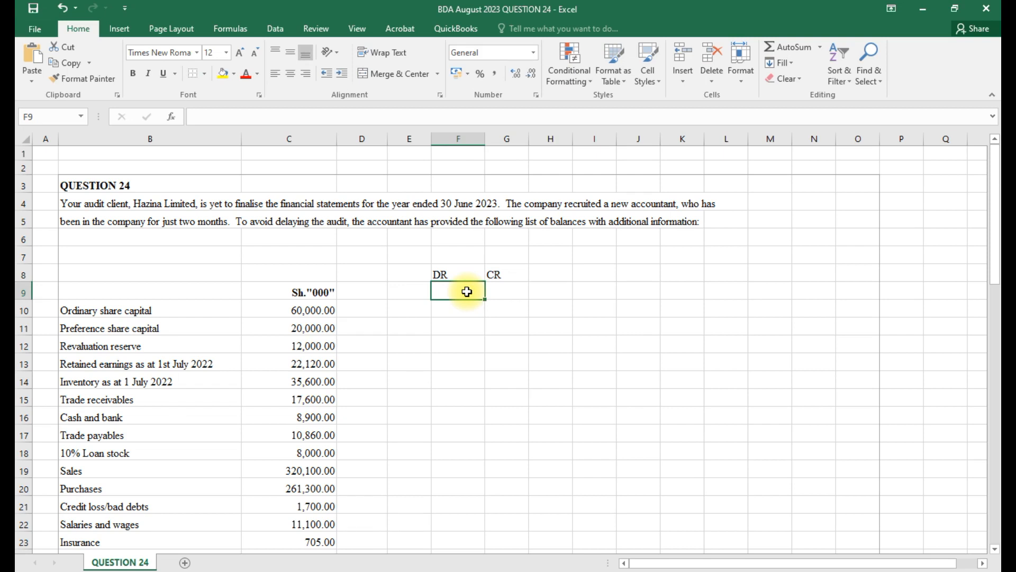
text(=)
click(315, 293)
key(Return)
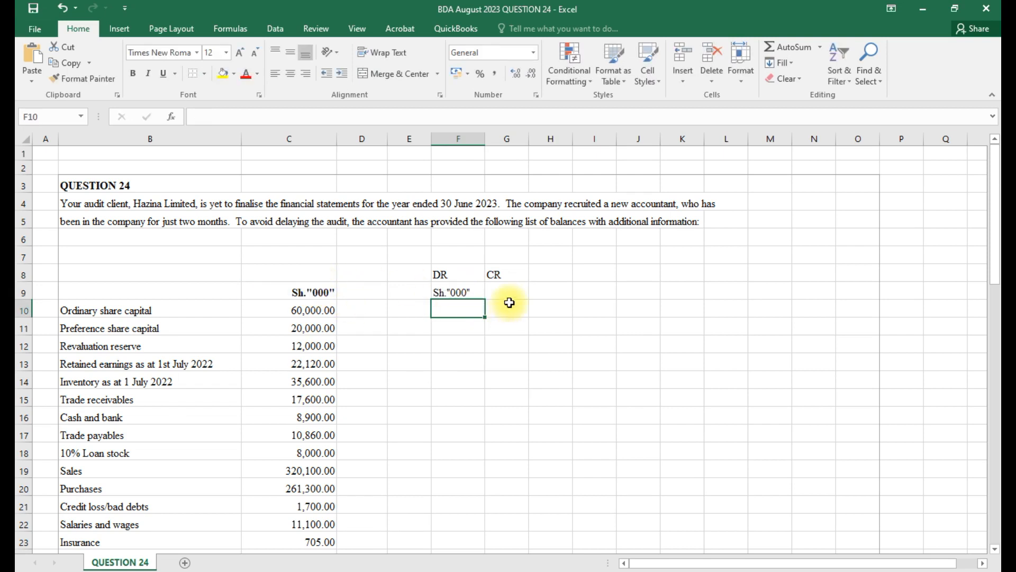
click(508, 291)
text(=)
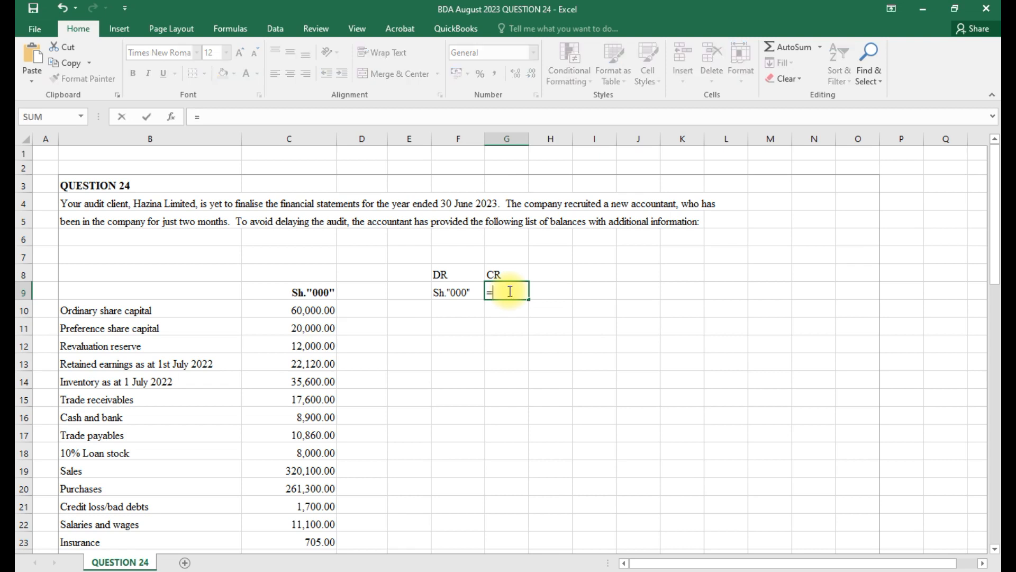
click(314, 291)
key(Return)
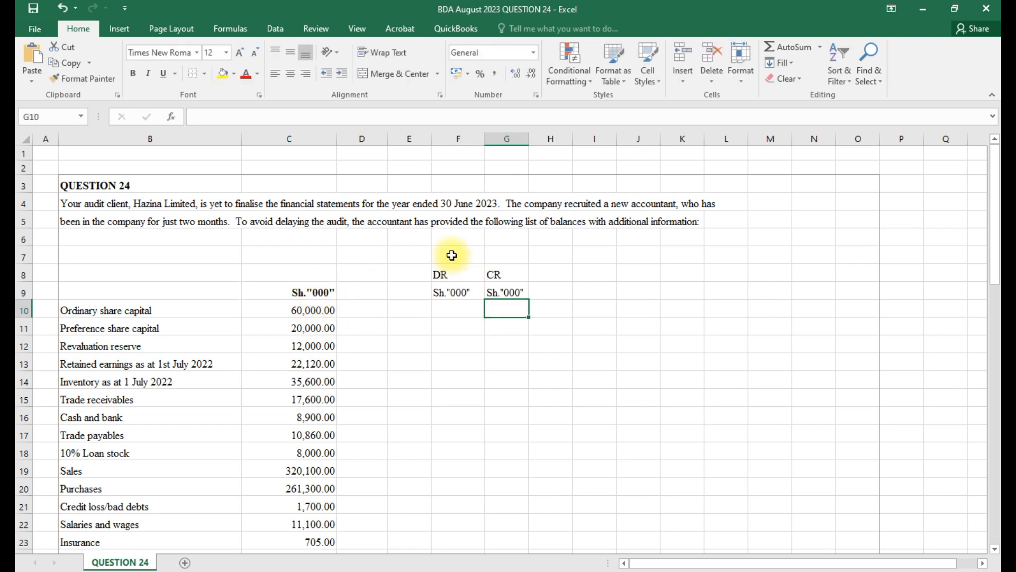
- Enter the section title above the DR and CR headings, with DRAFT in F6 and TRIAL BALANCE in F7
click(451, 255)
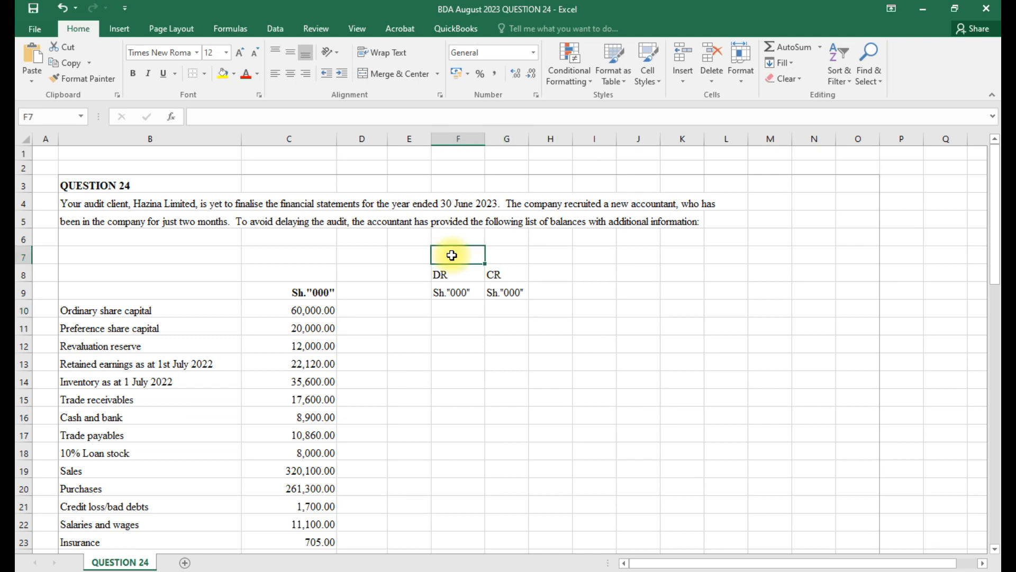
click(447, 236)
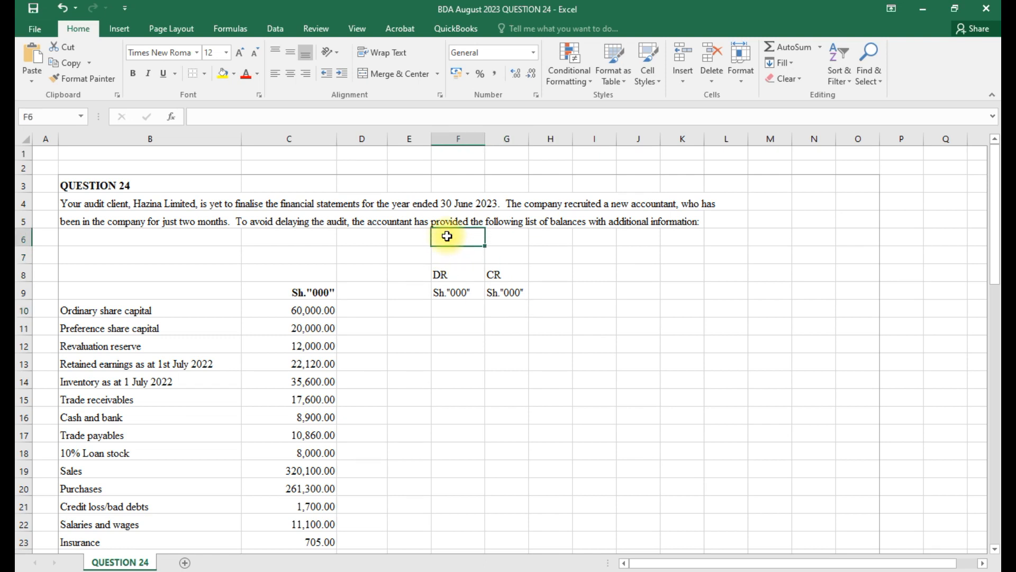
text(DRAFT)
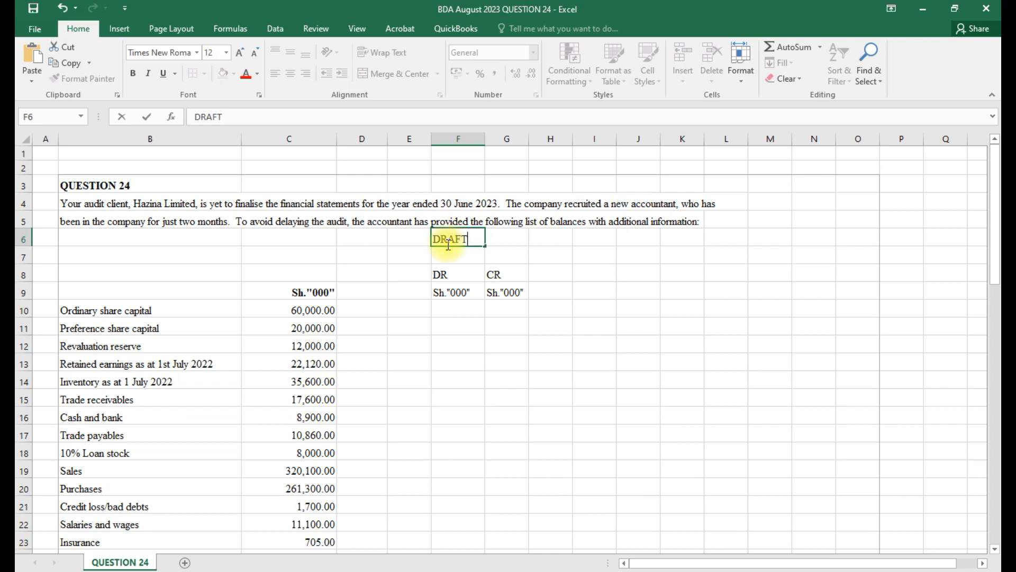
click(447, 252)
text(TR)
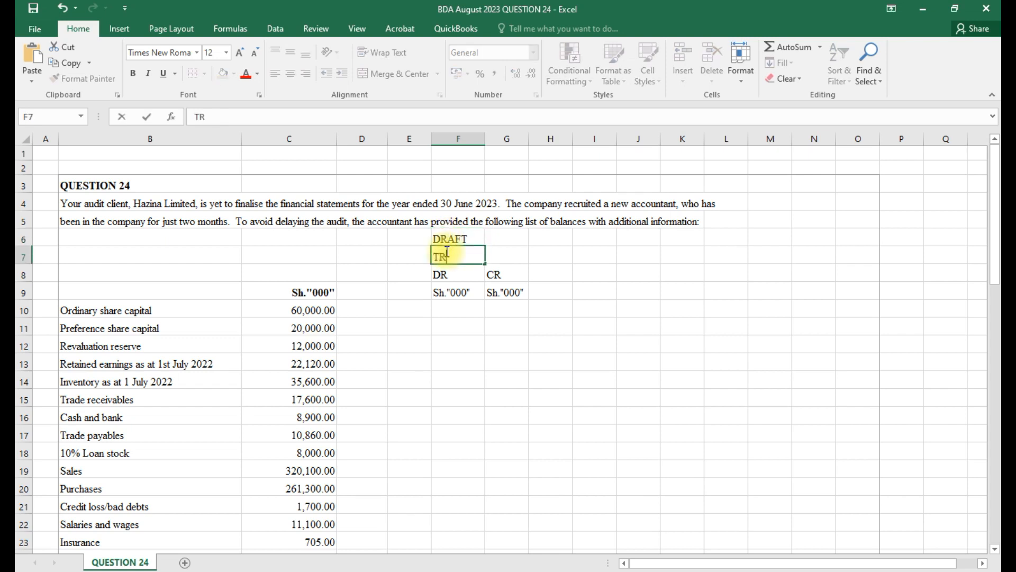
text(IAL BA)
text(LANCE)
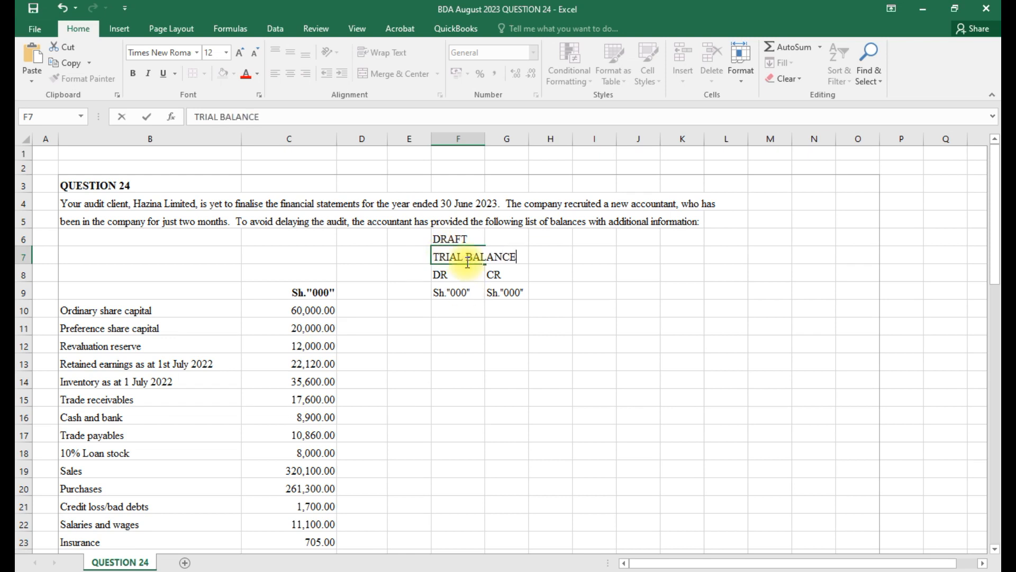
- Merge and center the DRAFT title across F6:G6 and make it bold
drag(447, 238, 498, 236)
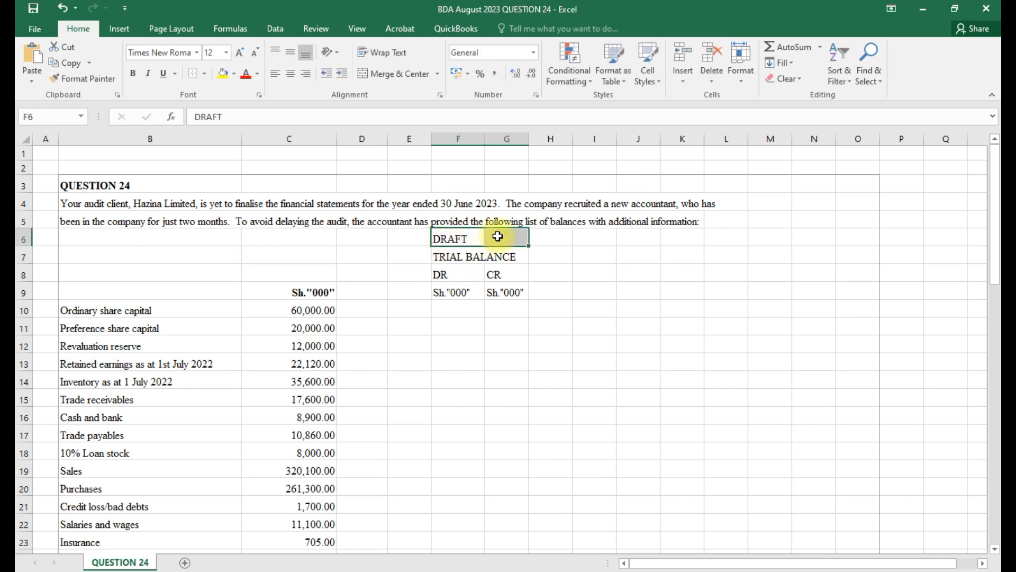
click(407, 72)
key(ctrl+b)
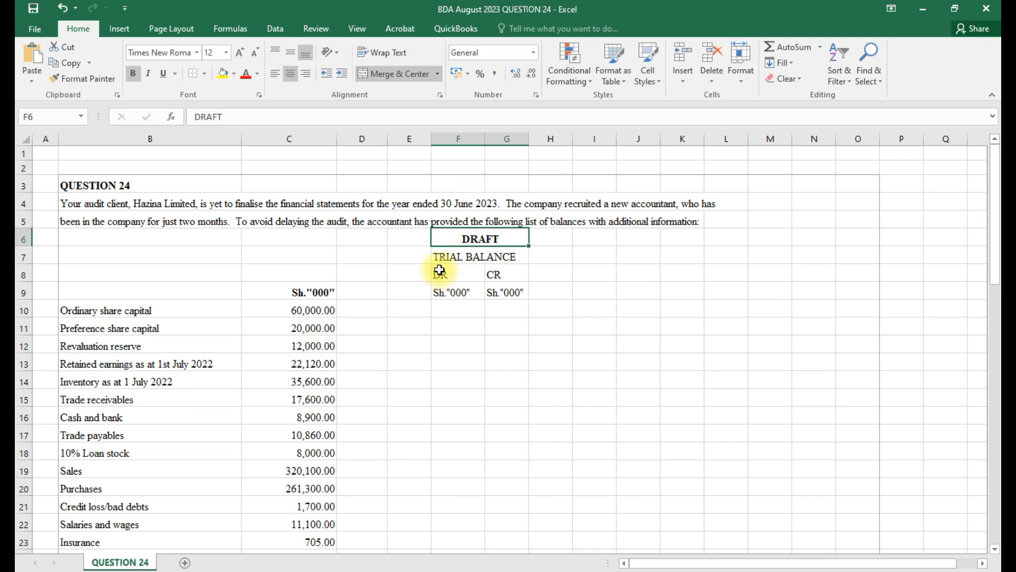
- Make the TRIAL BALANCE title in row 7 bold and enter the column headings DR in H8 and CR in I8
drag(437, 256, 503, 257)
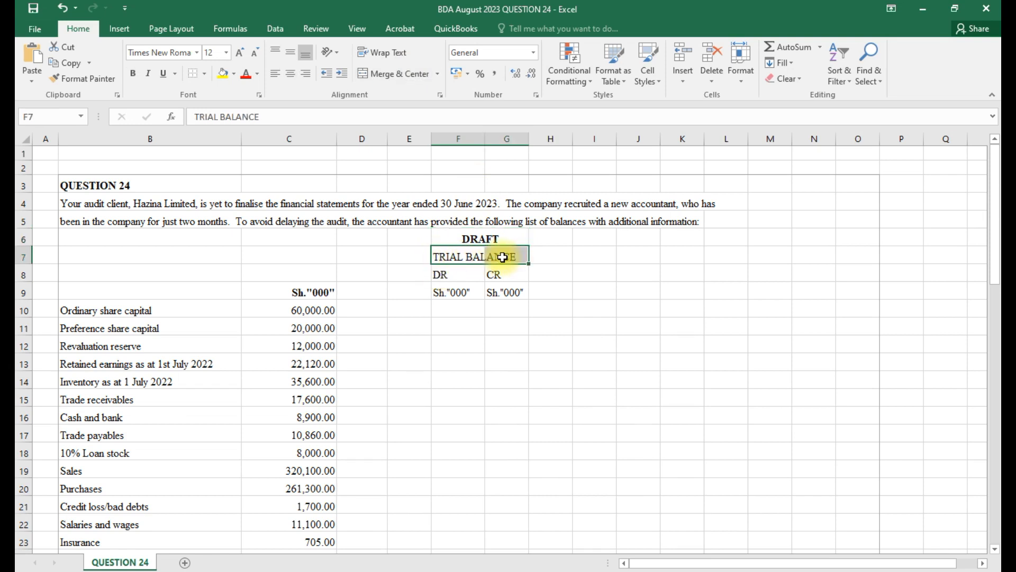
key(ctrl+b)
click(543, 272)
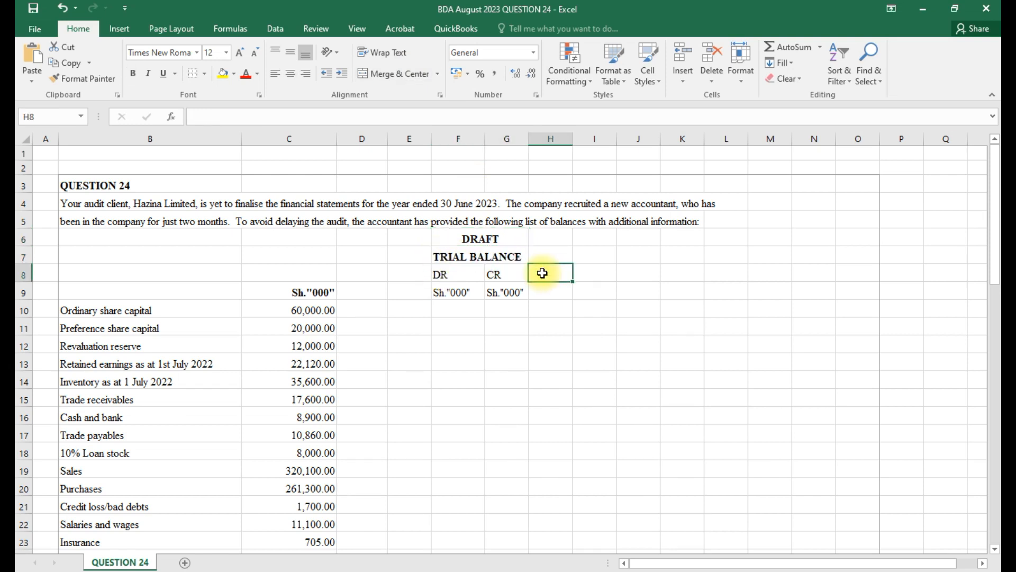
text(B)
text(DR)
click(582, 271)
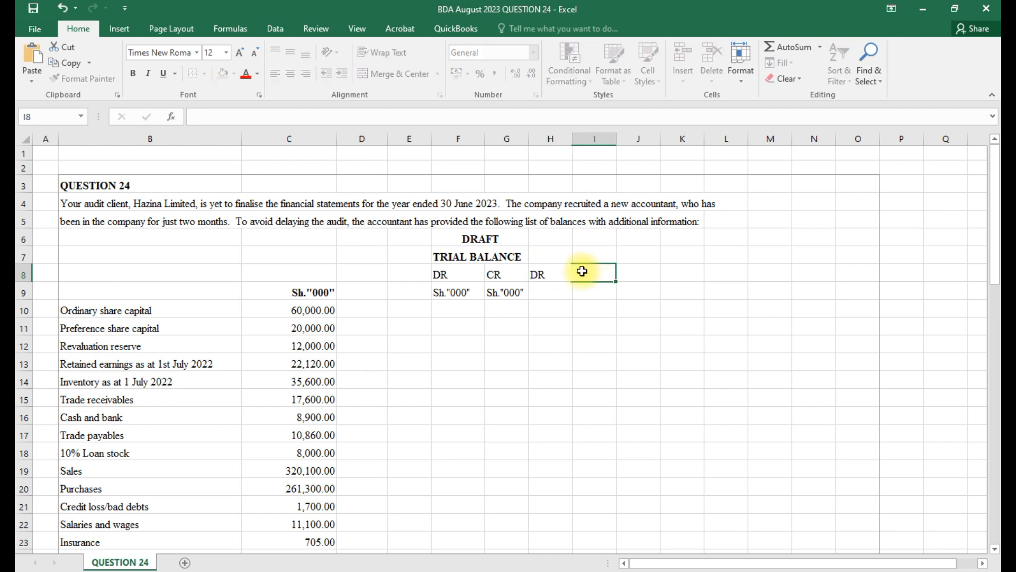
text(CR)
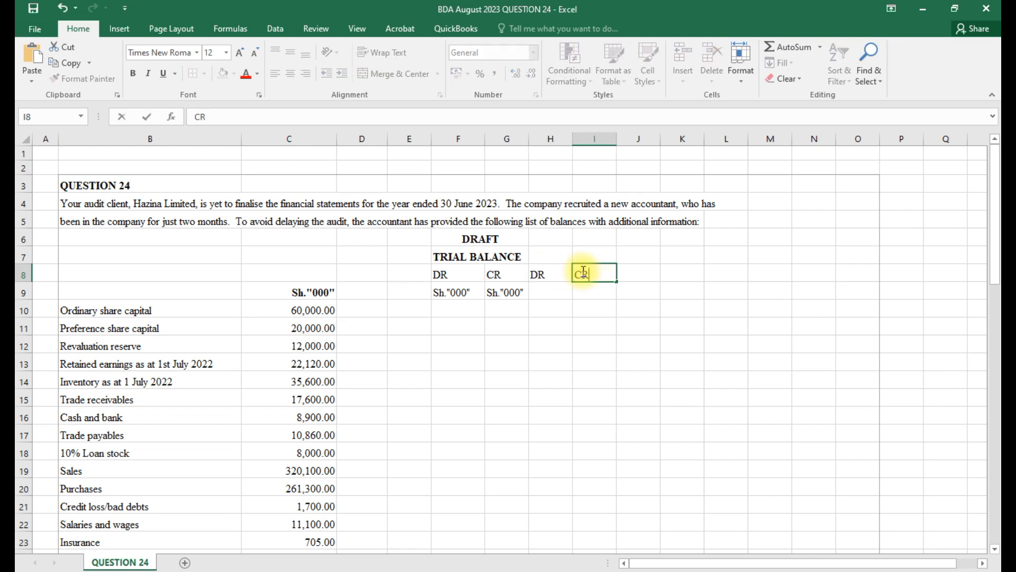
- Enter the section title ADJUSTMENTS in H7, above the second pair of DR and CR headings
click(548, 252)
text(AD)
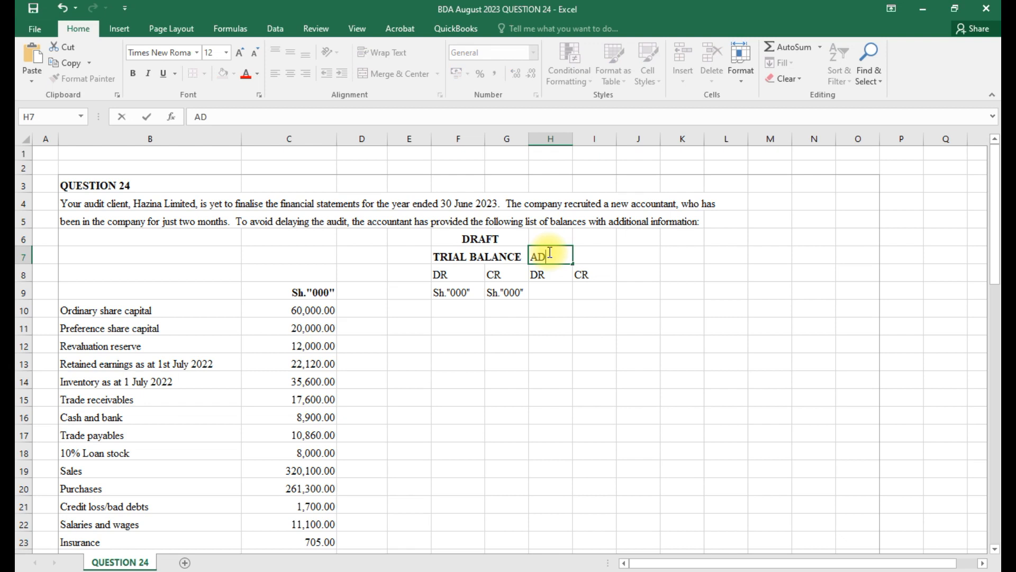
text(JUSTMENTS)
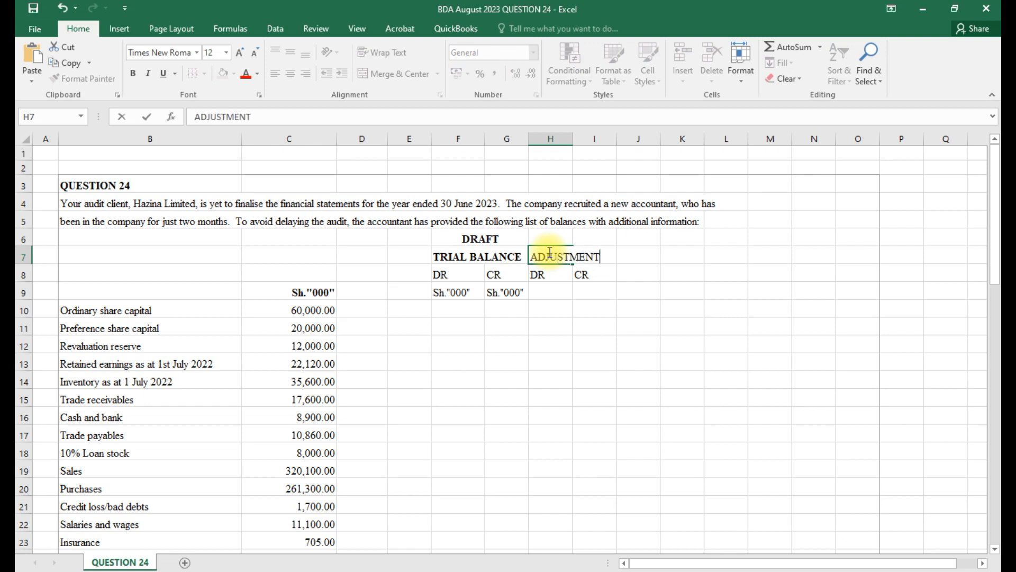
click(550, 308)
- Merge and center the ADJUSTMENTS title across H7:I7 and make it bold
drag(540, 260, 597, 257)
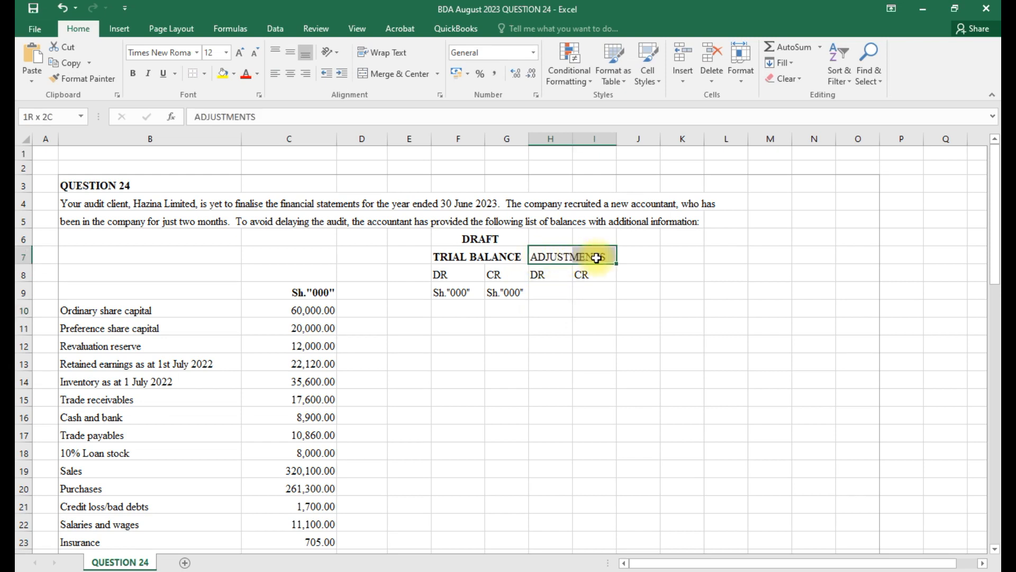
click(420, 75)
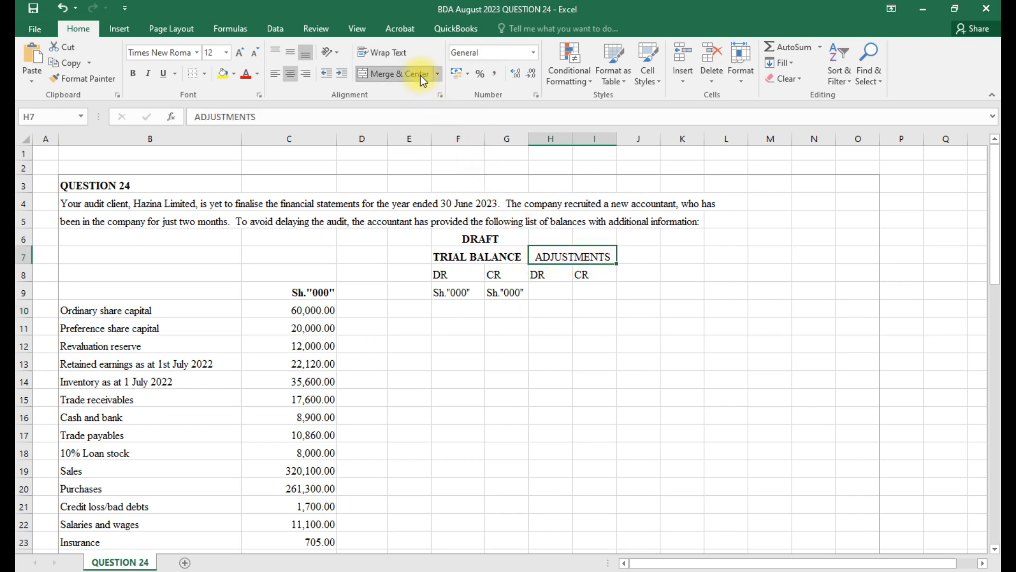
text(b)
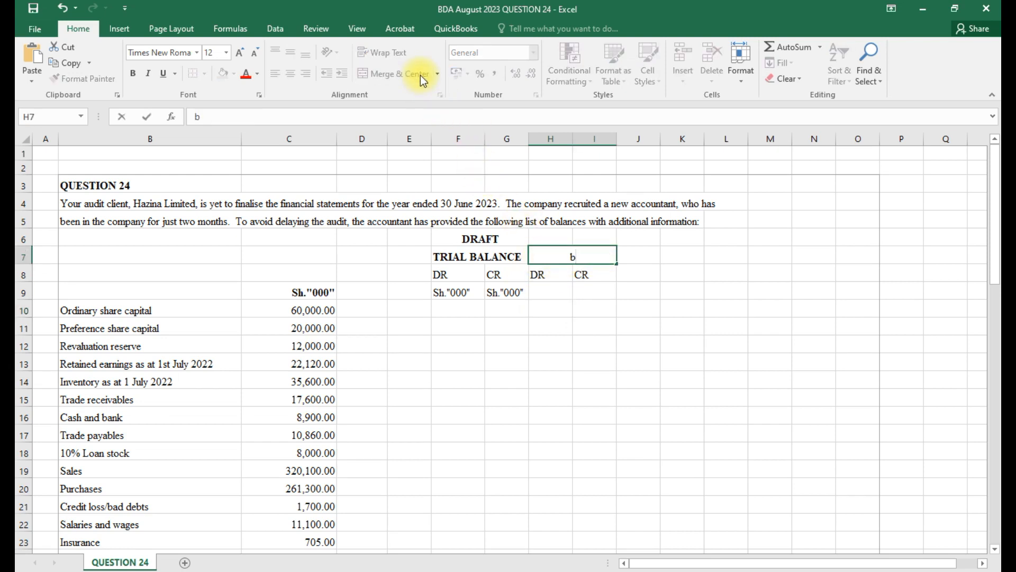
key(ctrl+z)
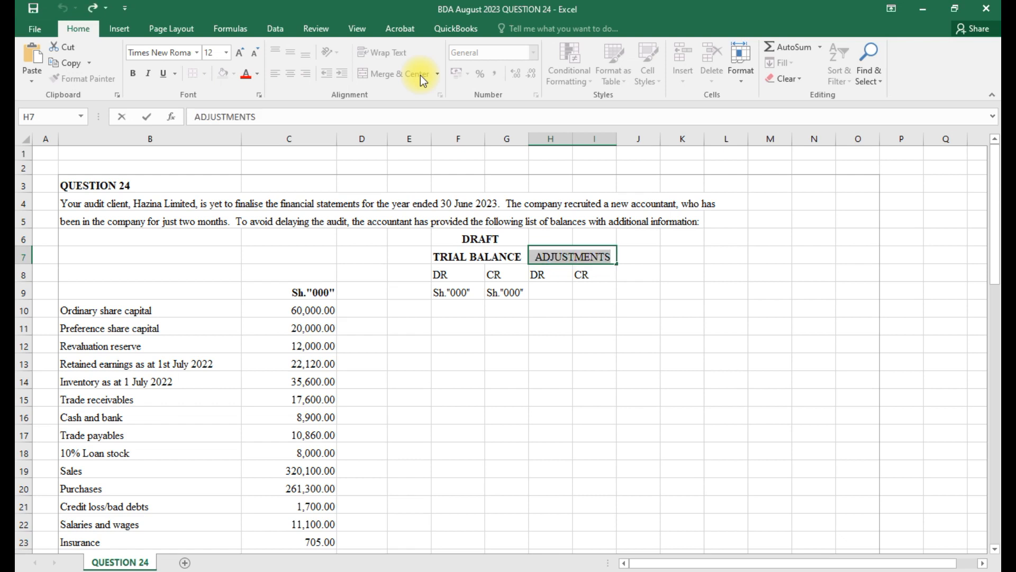
key(ctrl+b)
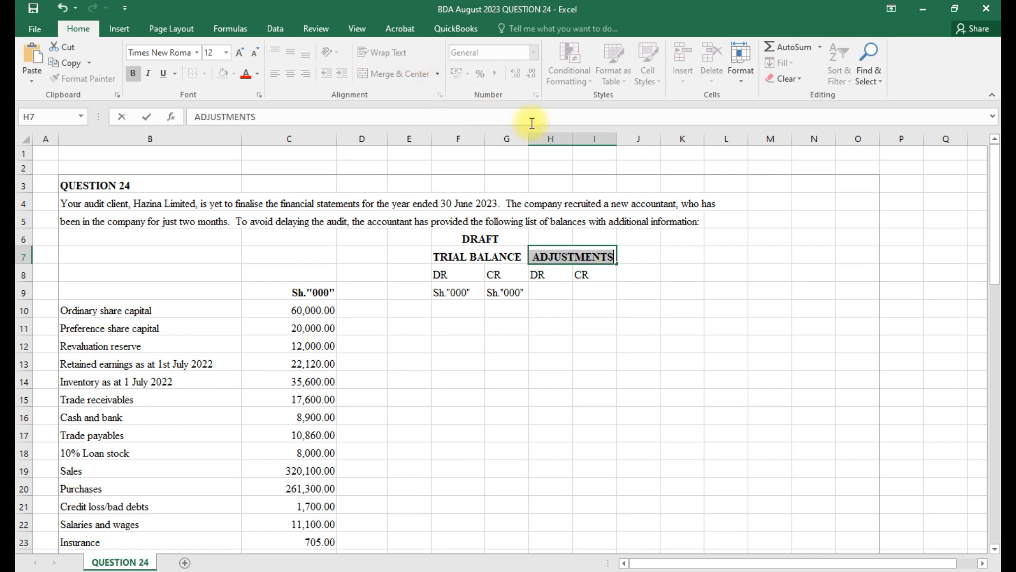
- Enter the third section's column headings, DR in J8 and CR in K8
click(639, 270)
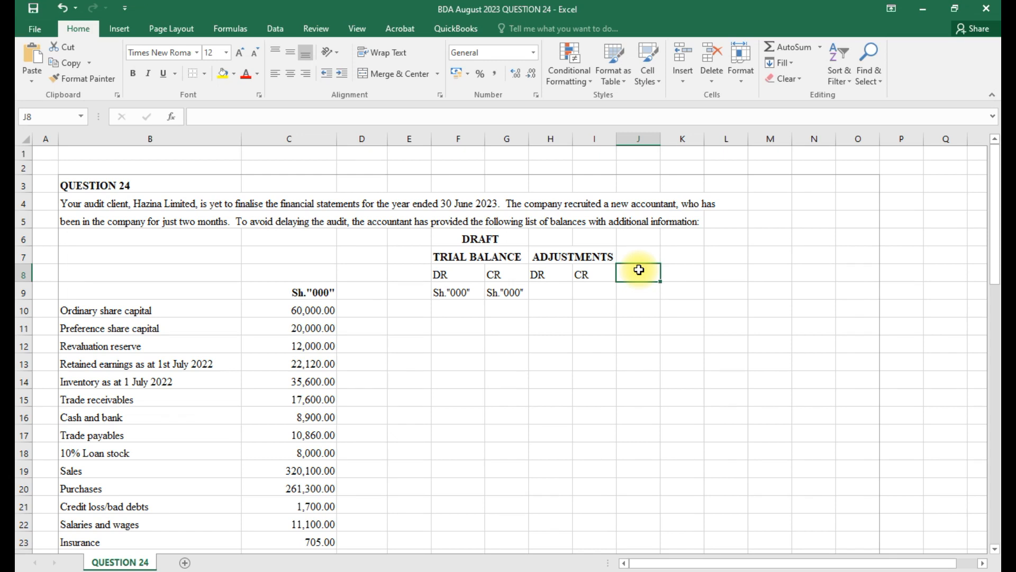
text(DR)
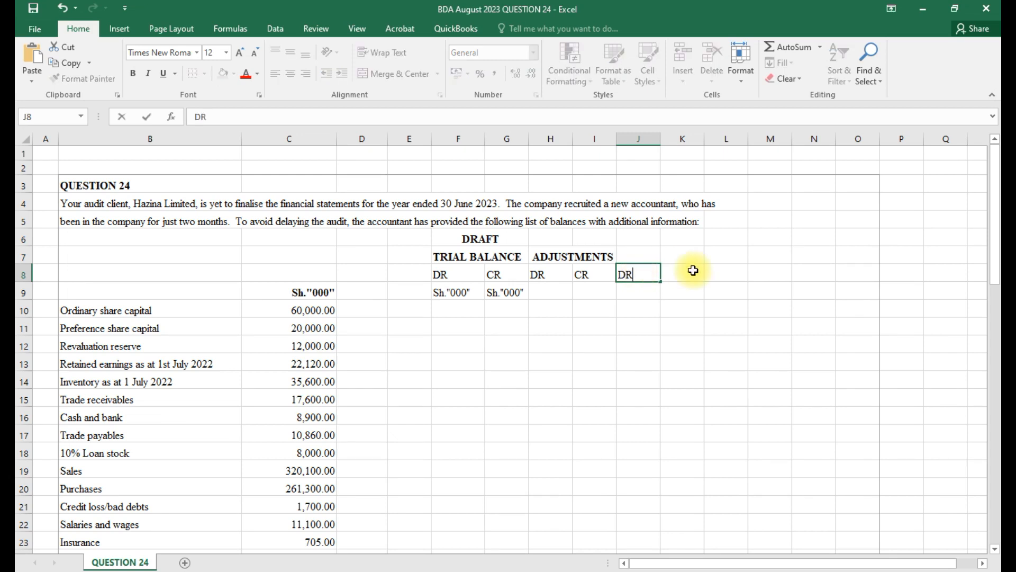
click(690, 272)
text(C)
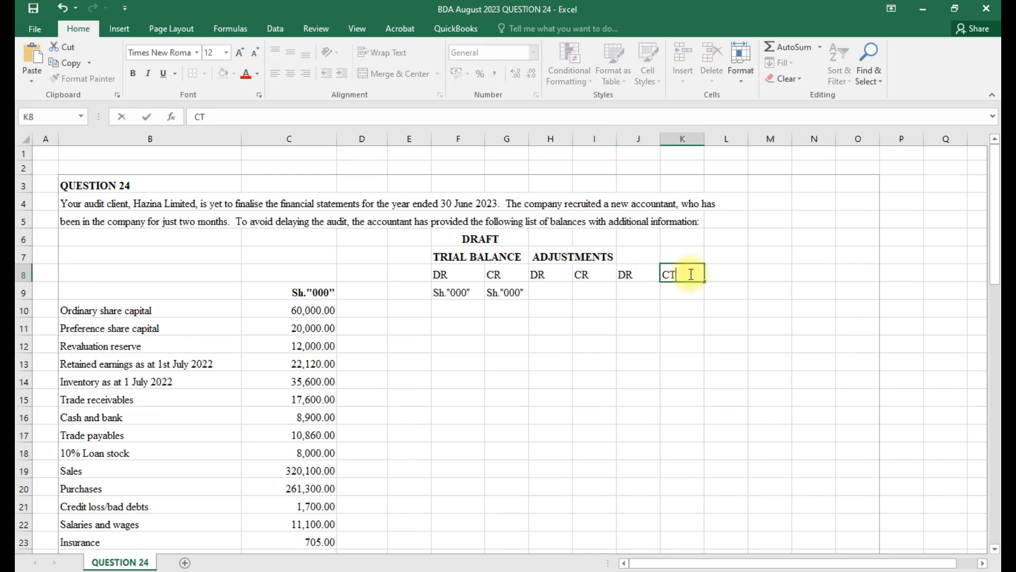
text(R)
- Check the section names in the question's requirements and enter the third section's title, with PROFIT OR LOSS in J6 and ITEMS in J7
click(644, 237)
scroll(503, 412, down, 11)
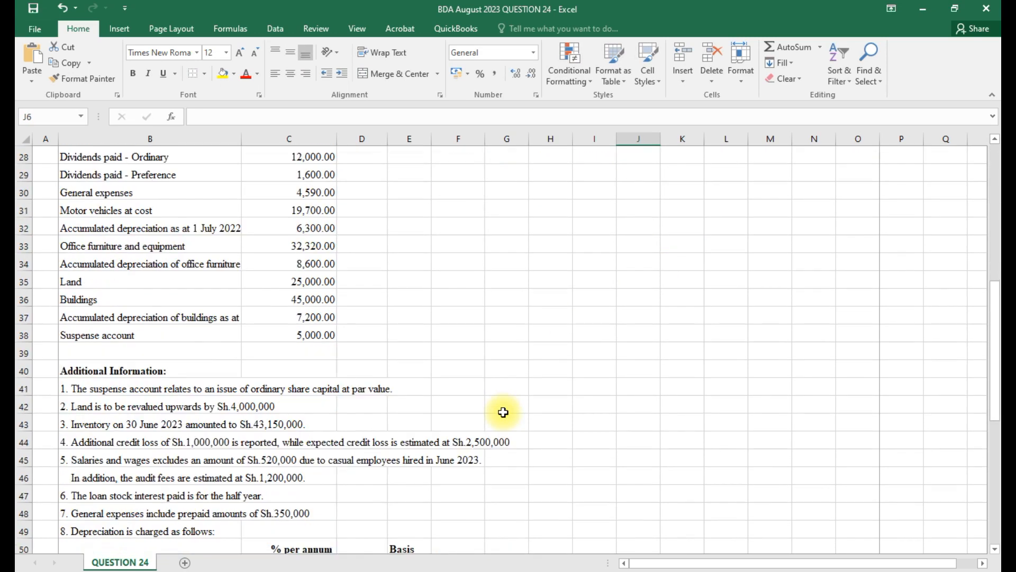
scroll(503, 411, down, 2)
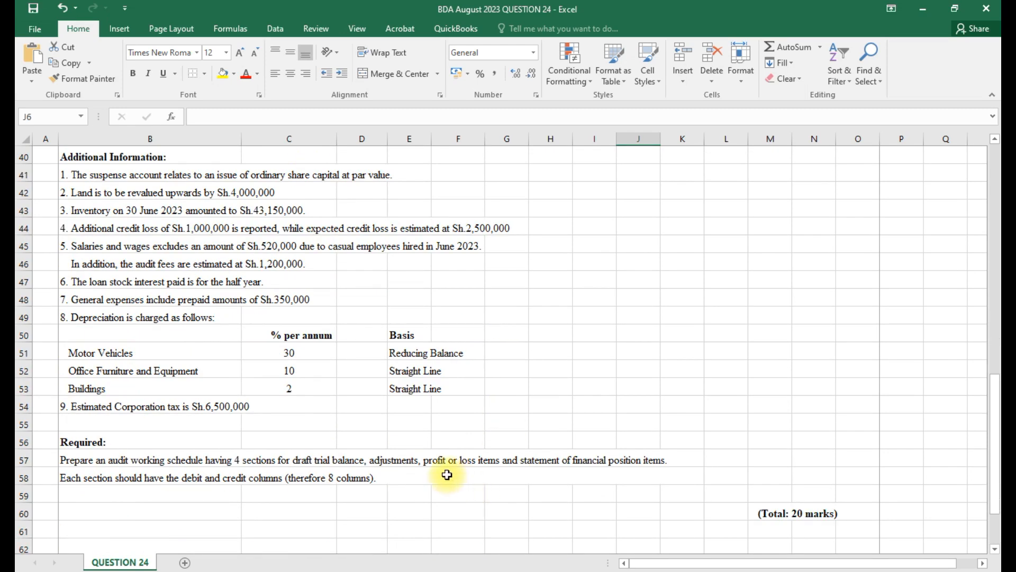
scroll(483, 484, up, 13)
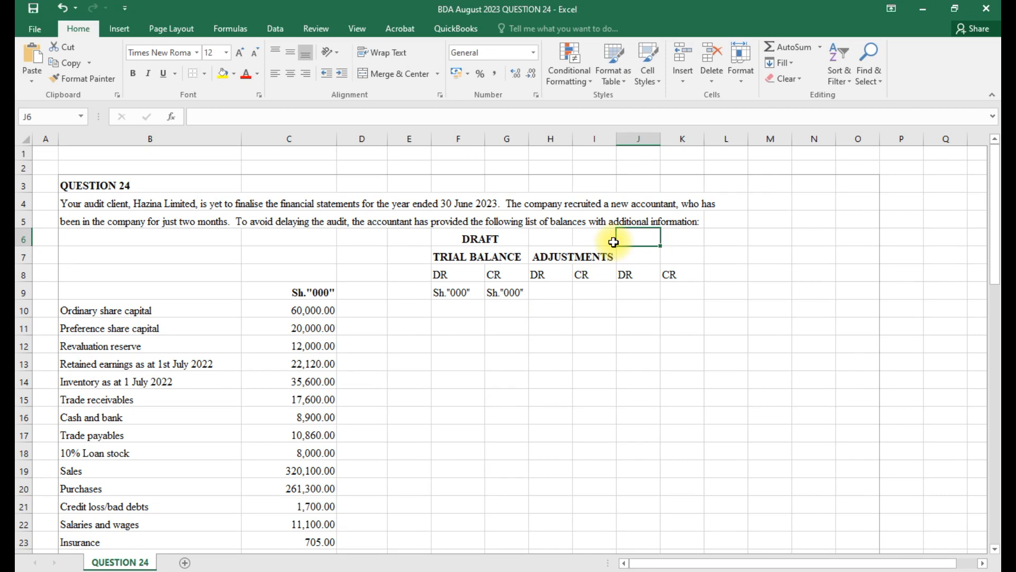
text(PRO)
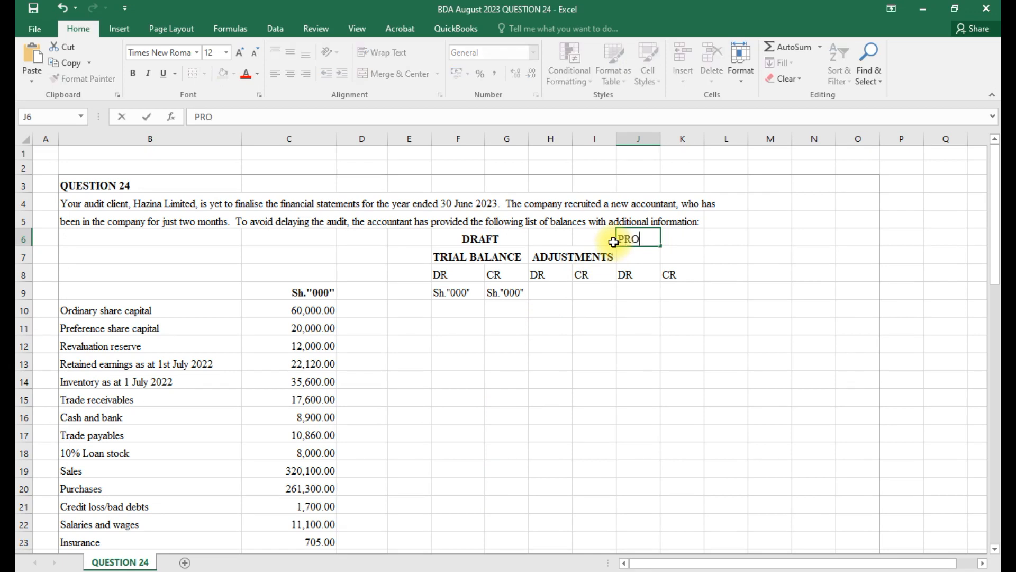
text(FIT OR LOSS)
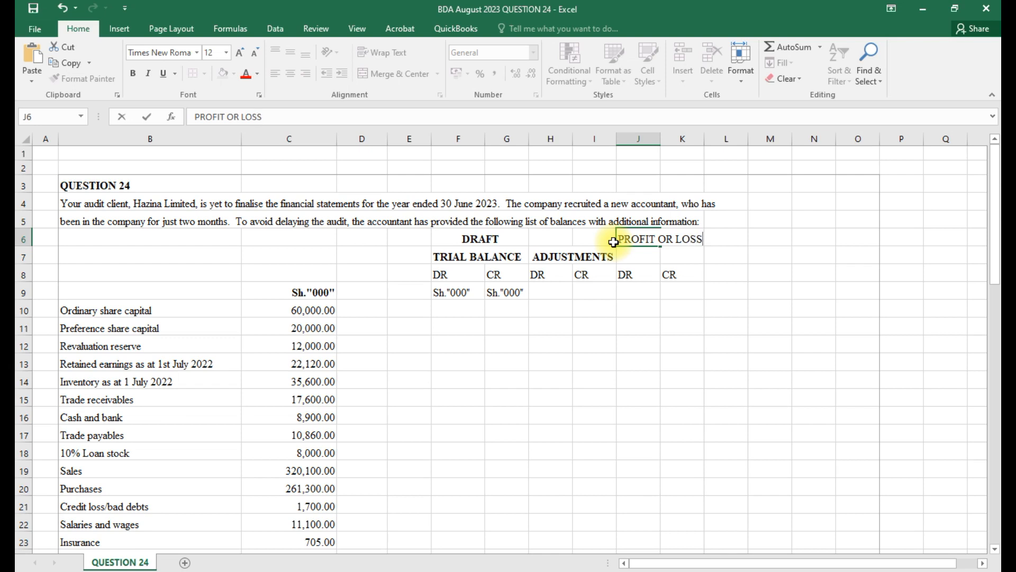
click(634, 251)
text(ITEMS)
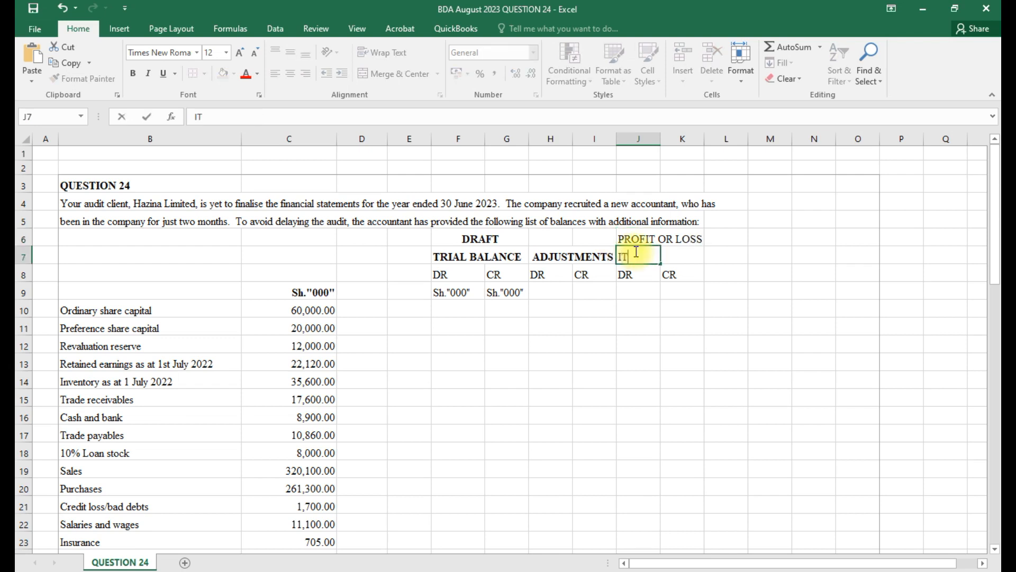
click(673, 249)
- Merge and center PROFIT OR LOSS across J6:K6 and ITEMS across J7:K7, and make both bold
drag(634, 239, 684, 239)
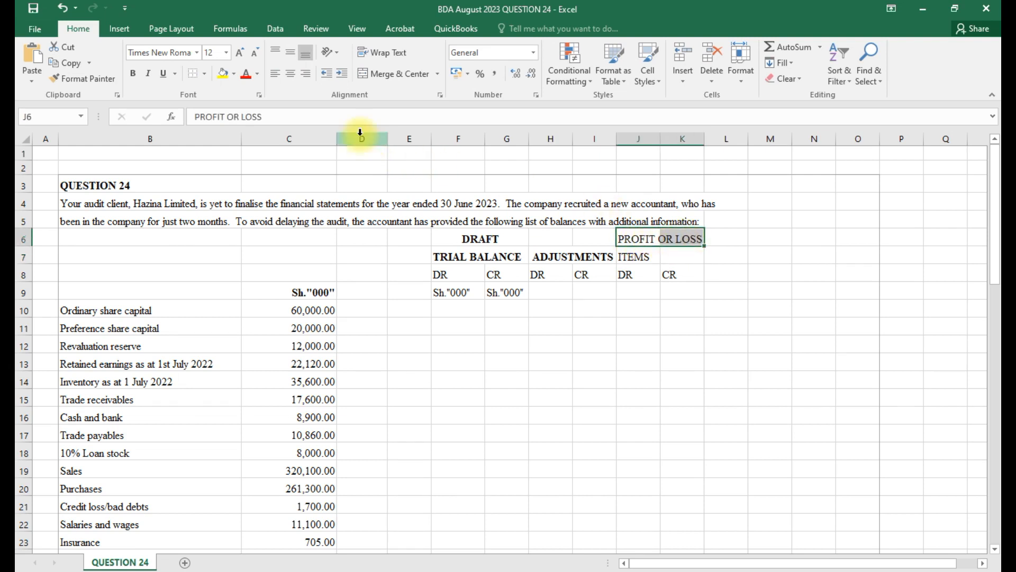
click(381, 73)
drag(628, 256, 676, 255)
click(398, 79)
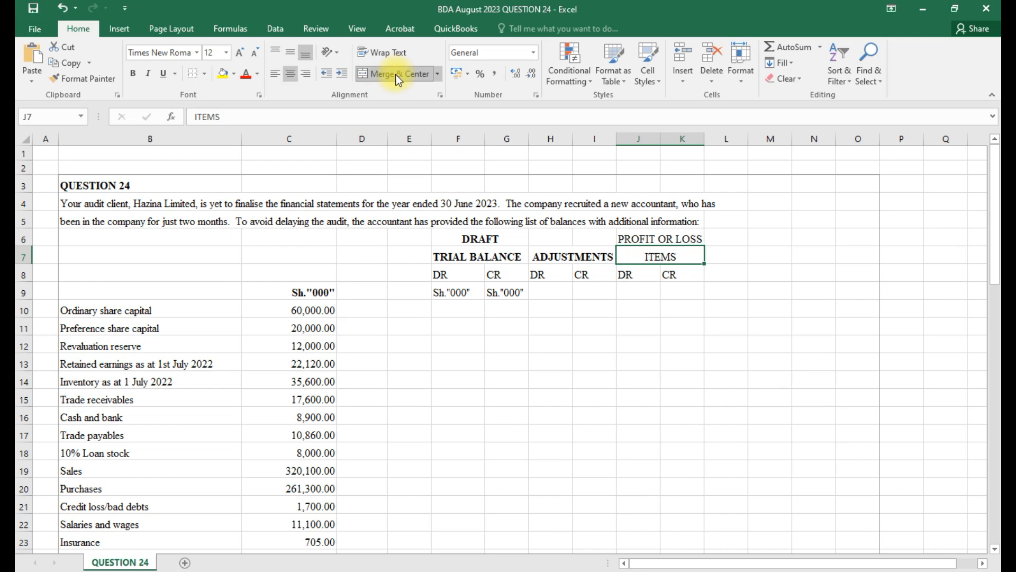
key(ctrl+b)
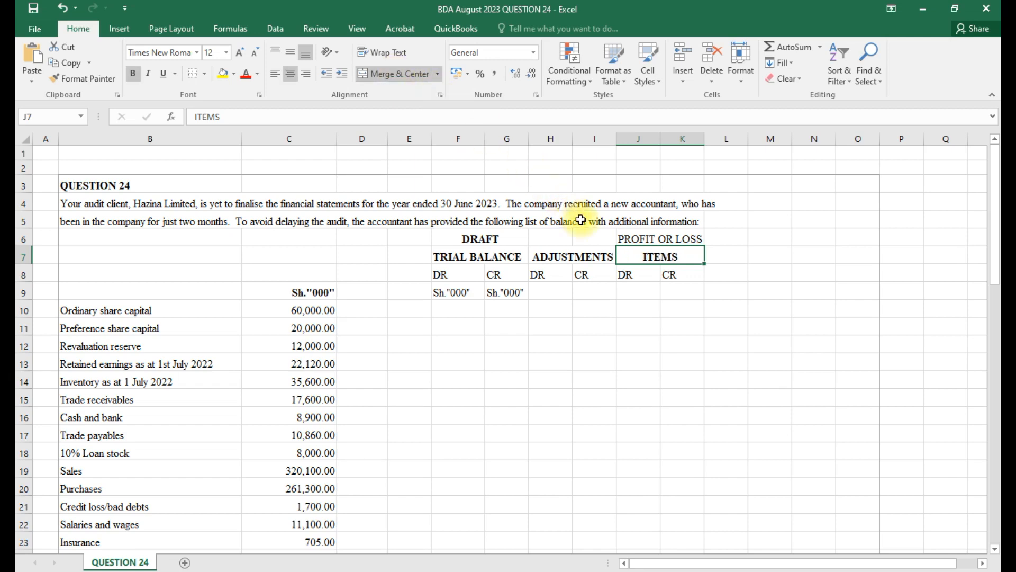
click(623, 242)
key(ctrl+b)
- Check the required sections again and enter the fourth section's column headings, DR in L8 and CR in M8
scroll(623, 243, down, 1)
scroll(623, 243, down, 13)
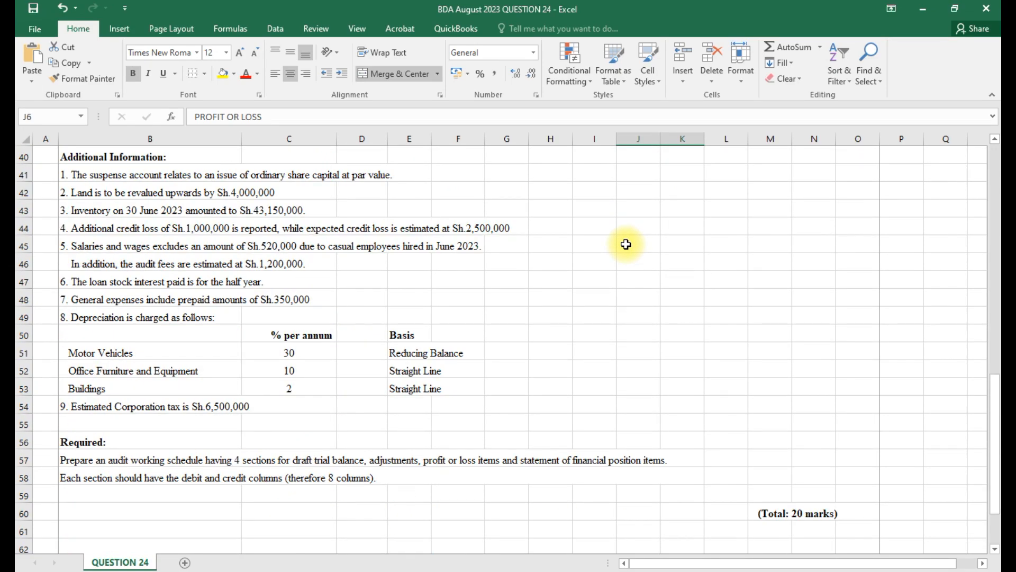
scroll(626, 244, up, 13)
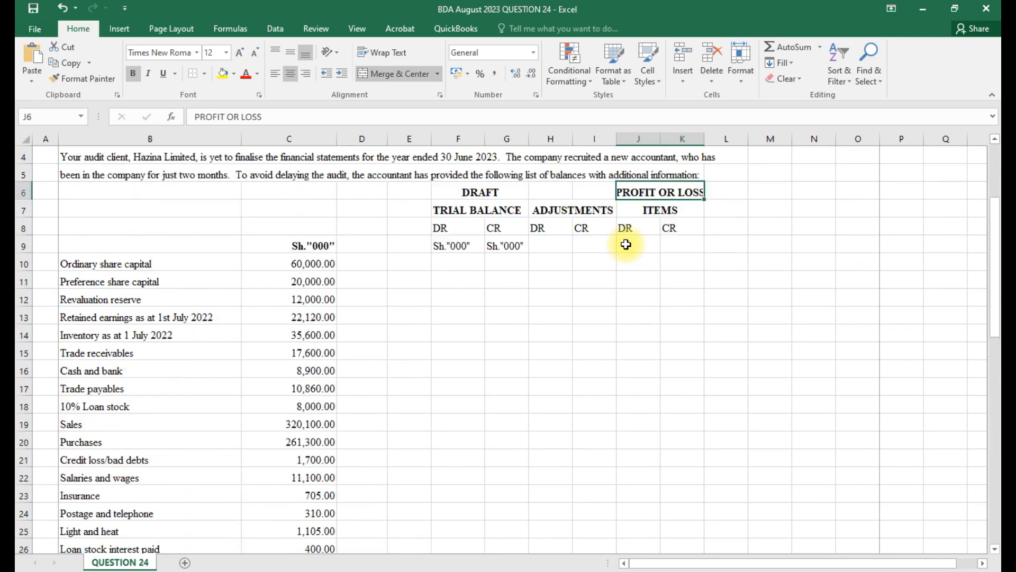
click(733, 257)
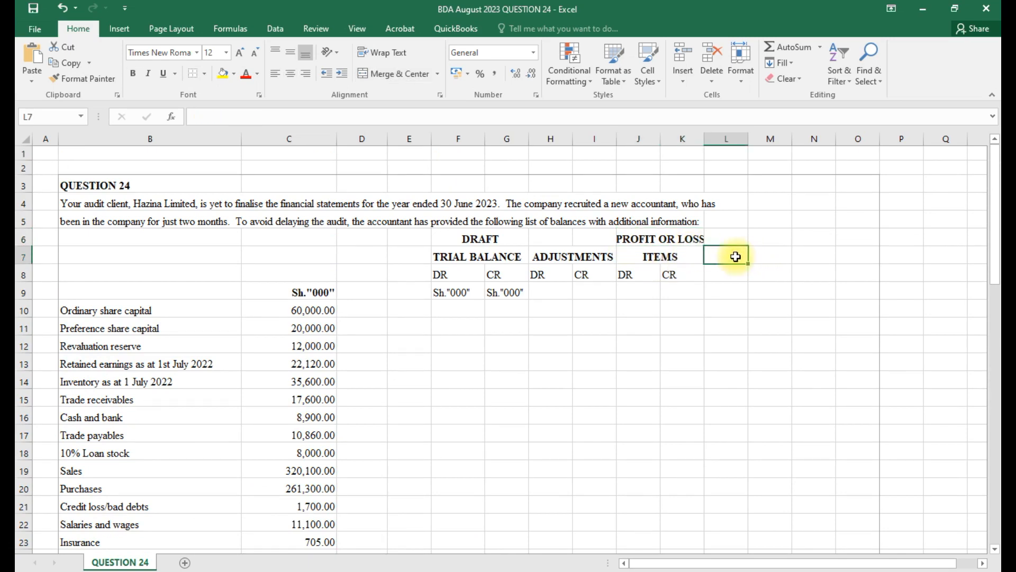
click(730, 274)
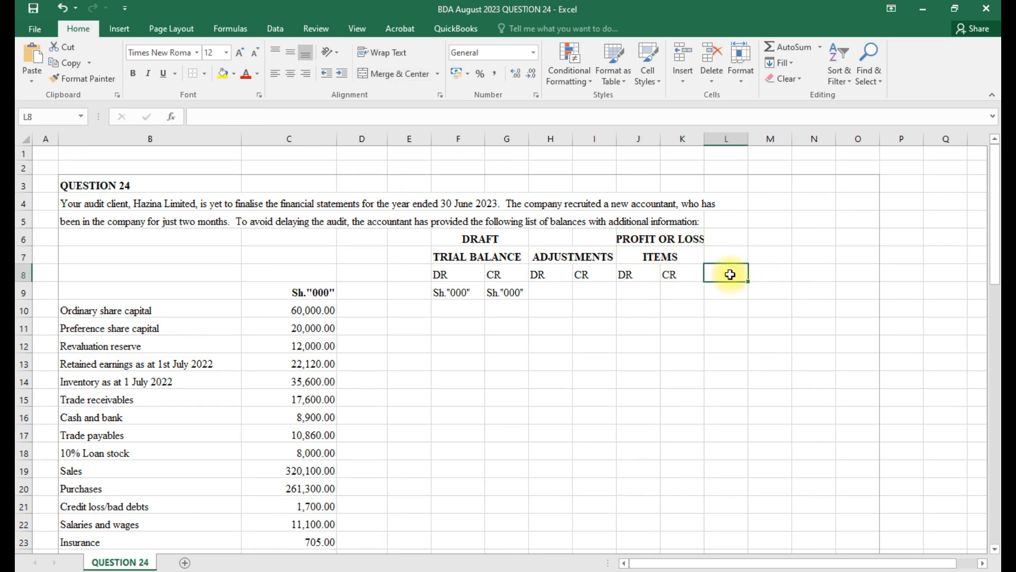
text(DR)
click(760, 273)
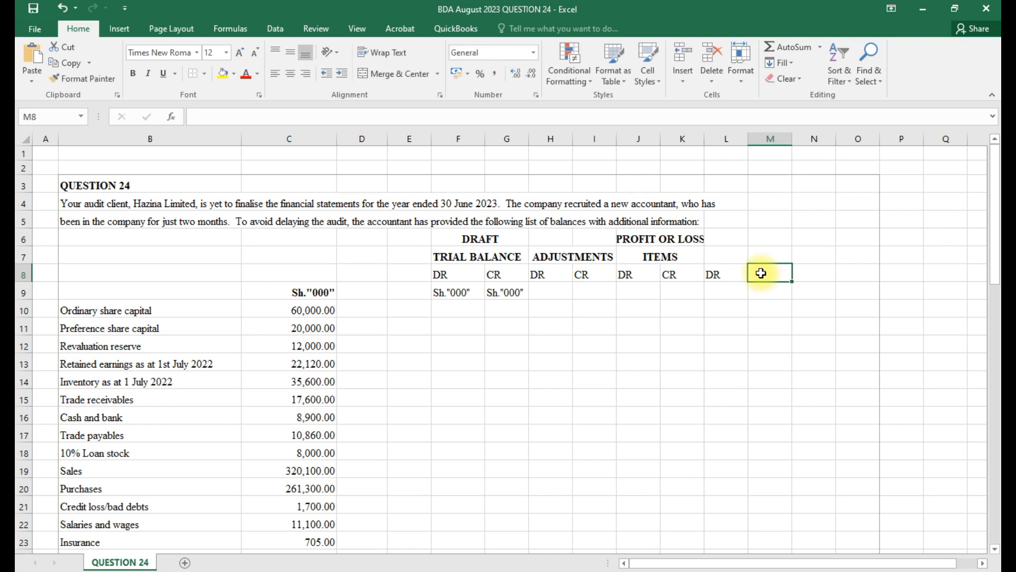
text(CR)
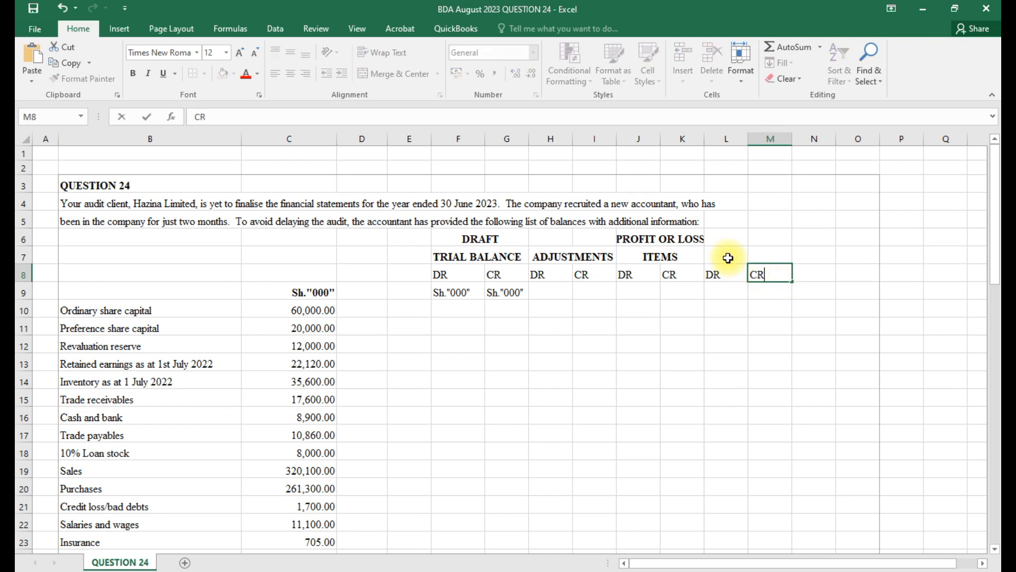
- Enter the fourth section's title, with STATEMT OF FINANCIAL in L6 and POSITION ITEMS in L7
click(722, 235)
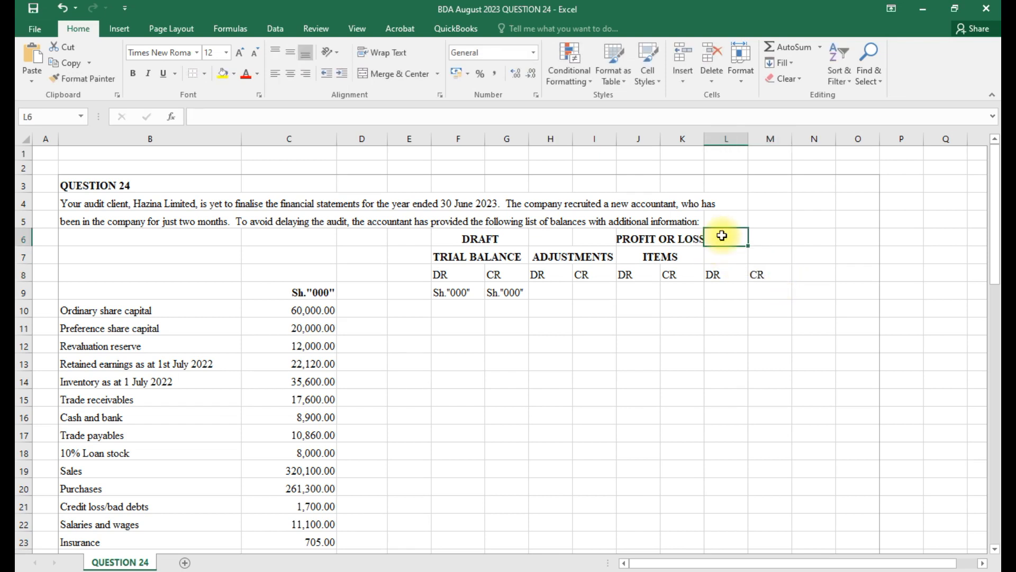
text(STATEMT OF FINANCIAL)
click(724, 260)
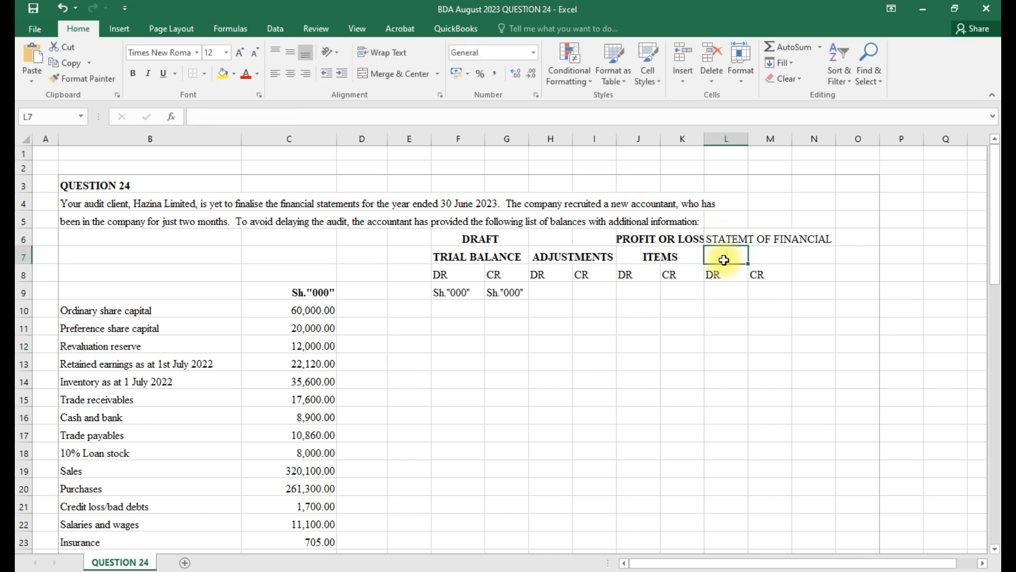
text(POSITION ITEMS)
click(738, 295)
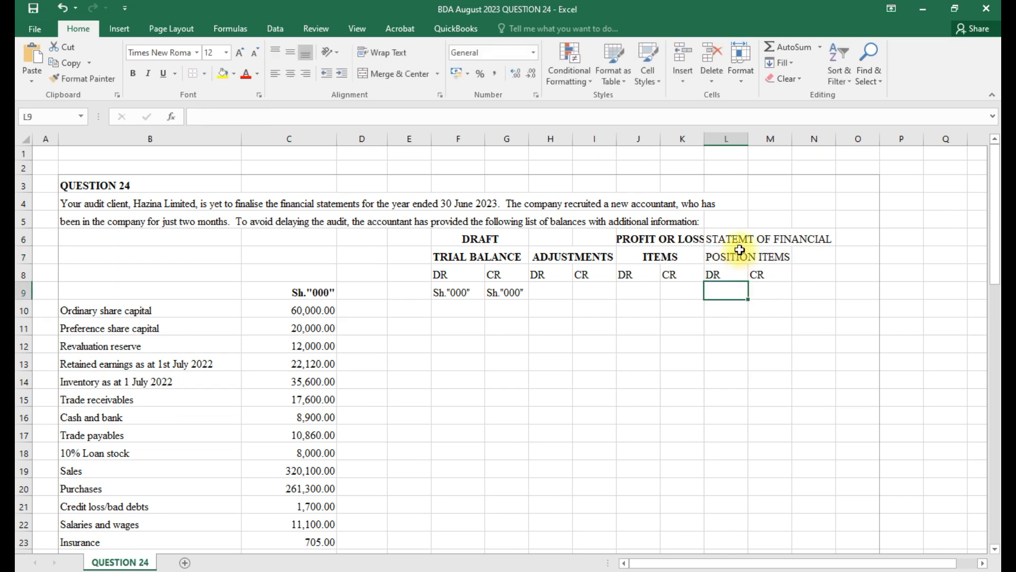
- Merge and center POSITION ITEMS across L7:M7 and make both lines of the fourth section's title bold
drag(732, 256, 767, 257)
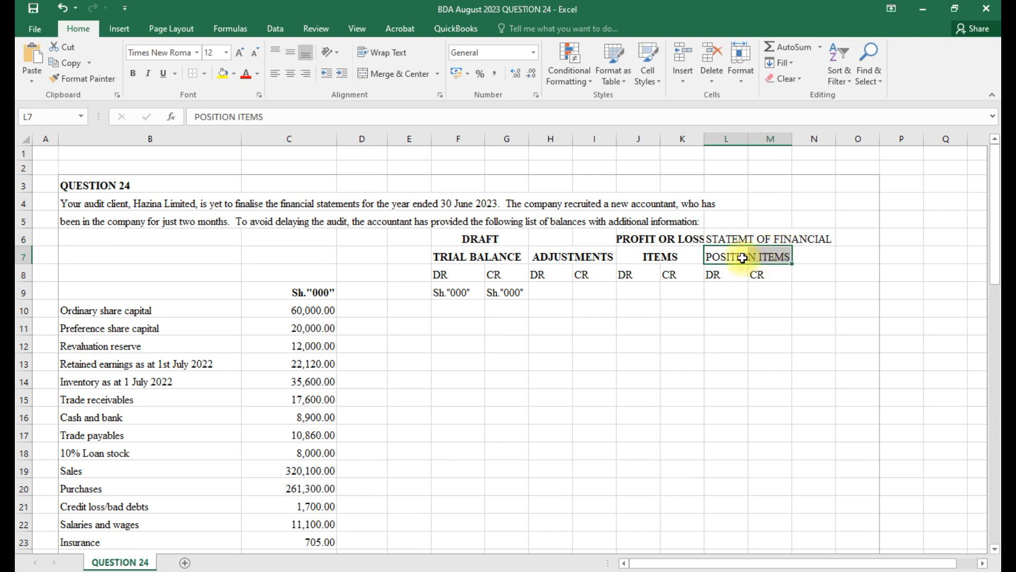
click(407, 74)
key(ctrl+b)
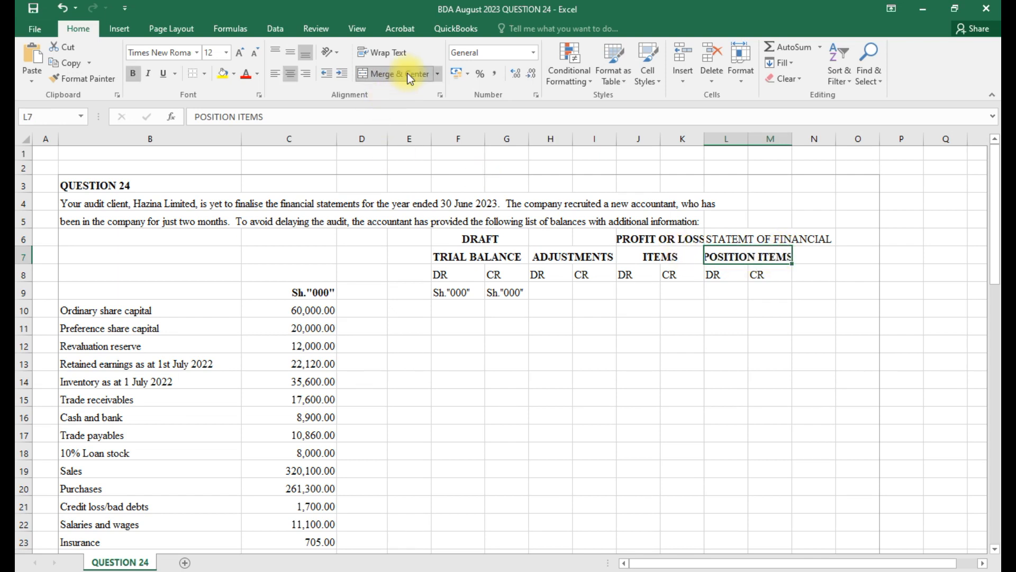
click(717, 239)
key(ctrl+b)
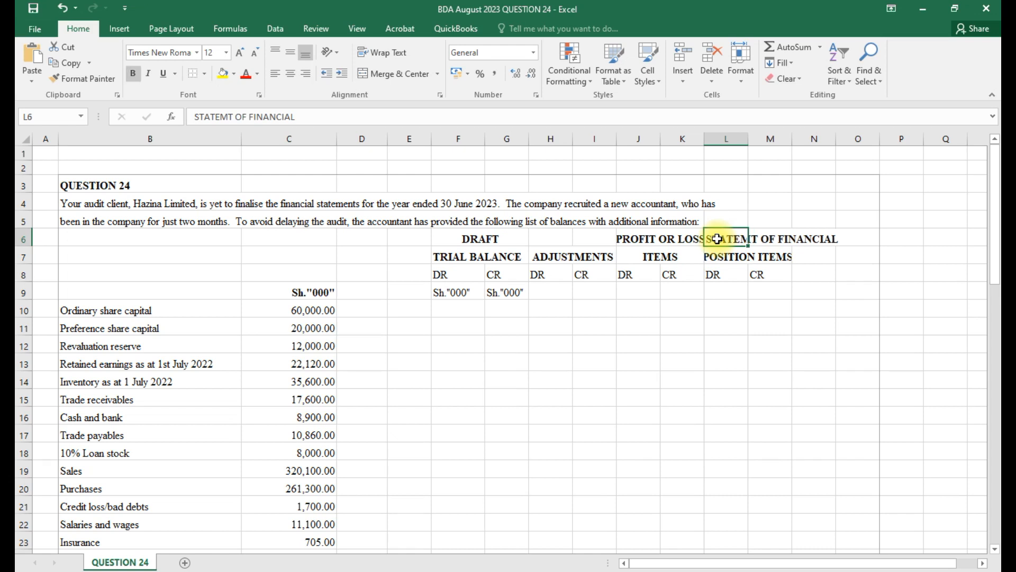
- Add the unit labels under ADJUSTMENTS by linking H9 to F9 and I9 to H9
click(548, 295)
text(=)
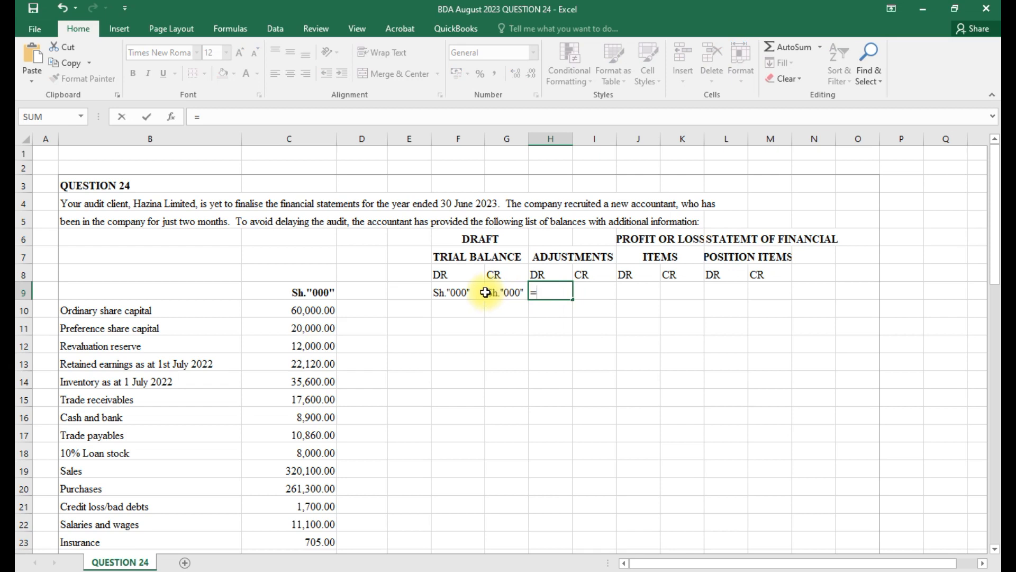
click(456, 291)
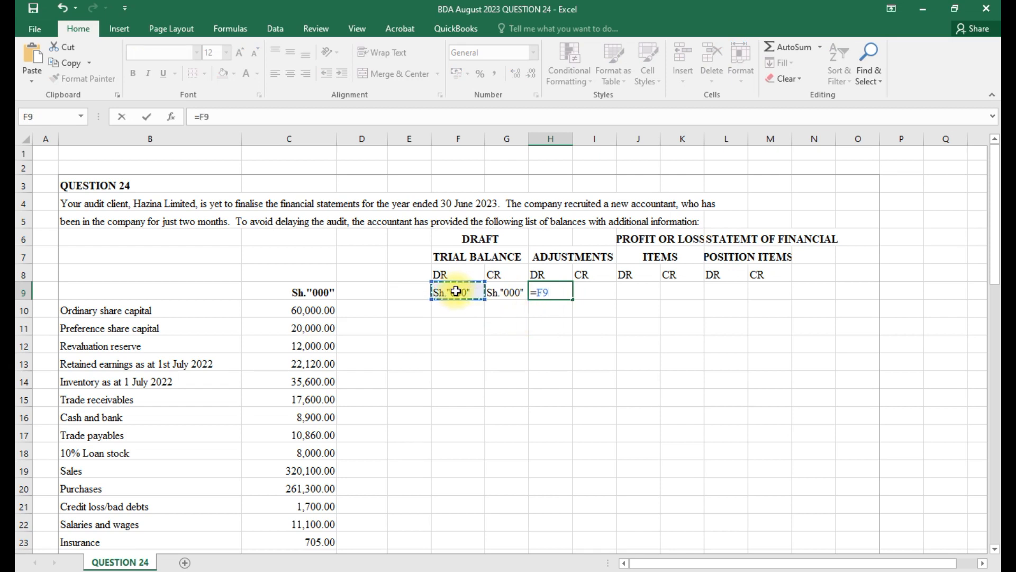
key(Return)
click(586, 291)
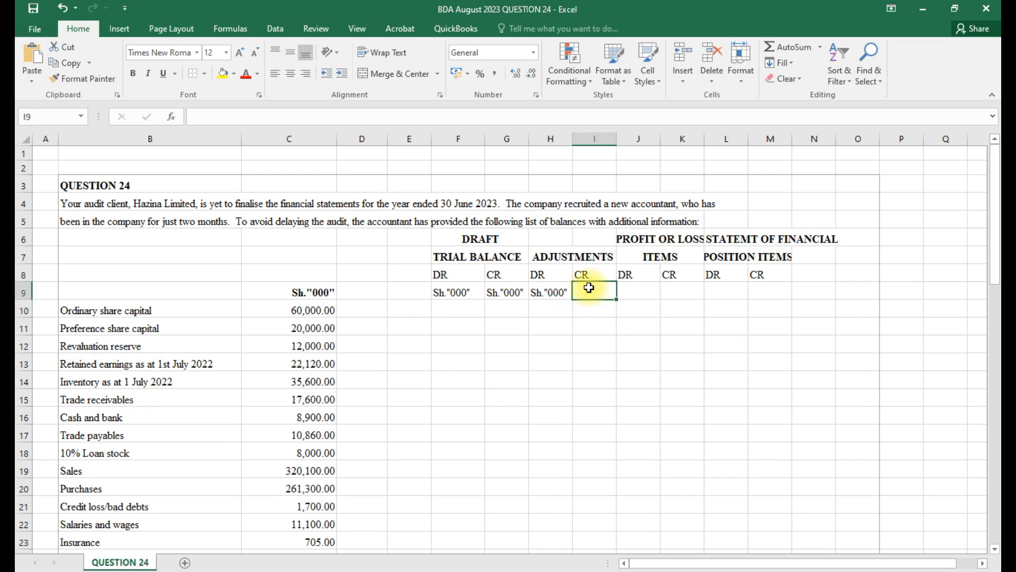
text(=)
click(562, 290)
key(Return)
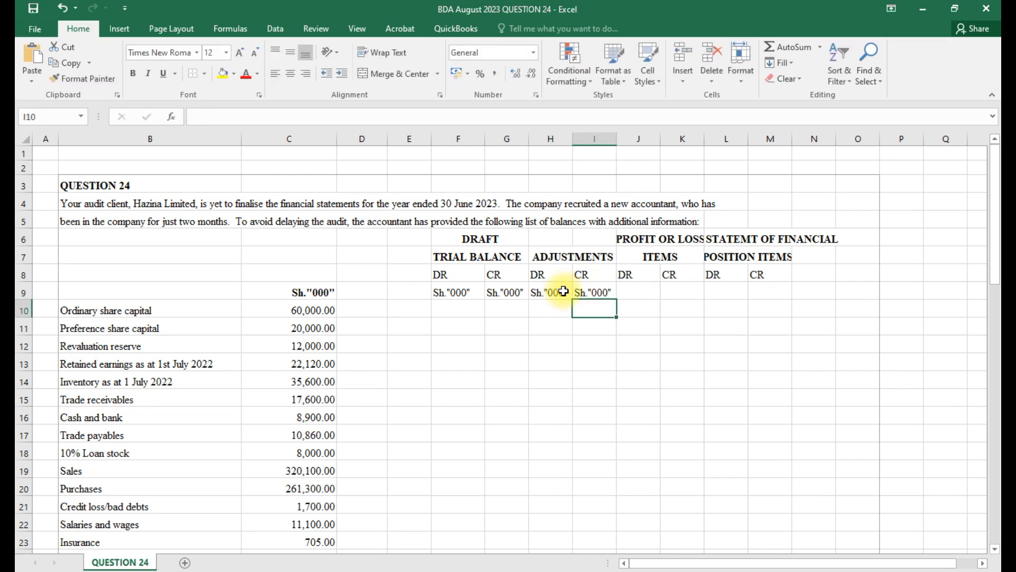
- Copy the unit labels in F9:I9 to J9:M9 under the third and fourth sections
click(445, 291)
drag(474, 291, 577, 294)
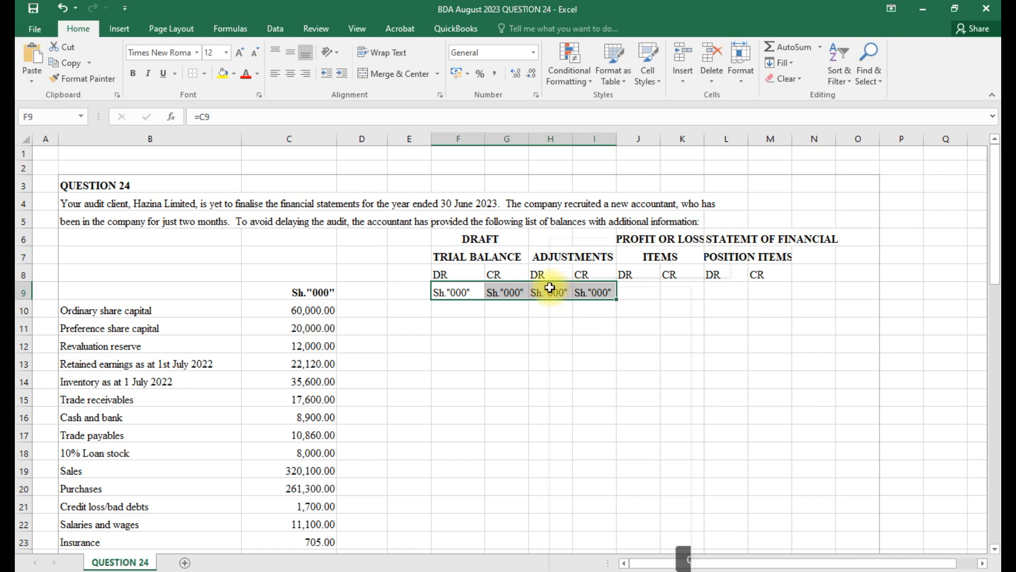
right_click(550, 287)
click(583, 316)
click(626, 286)
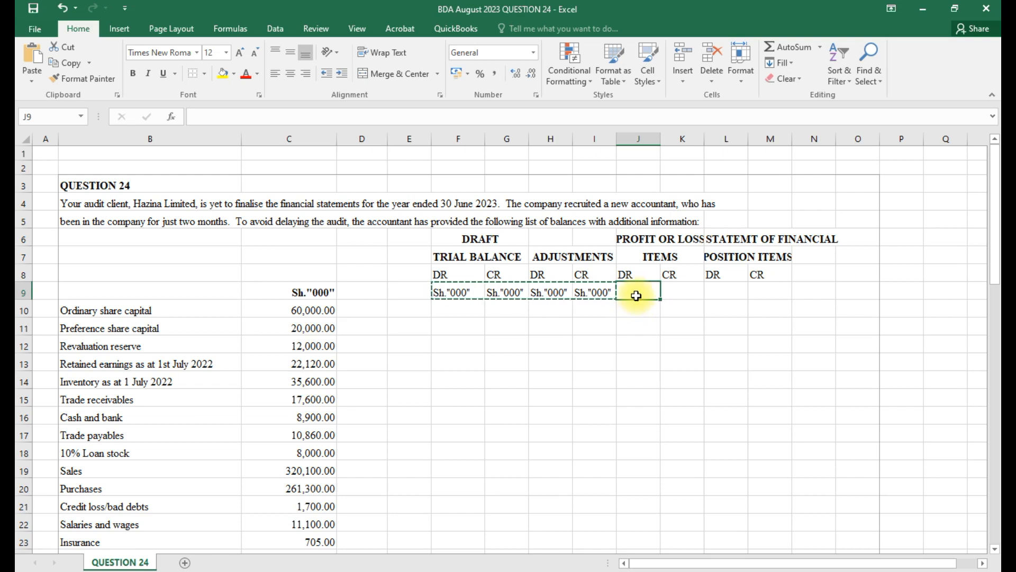
right_click(636, 296)
click(650, 349)
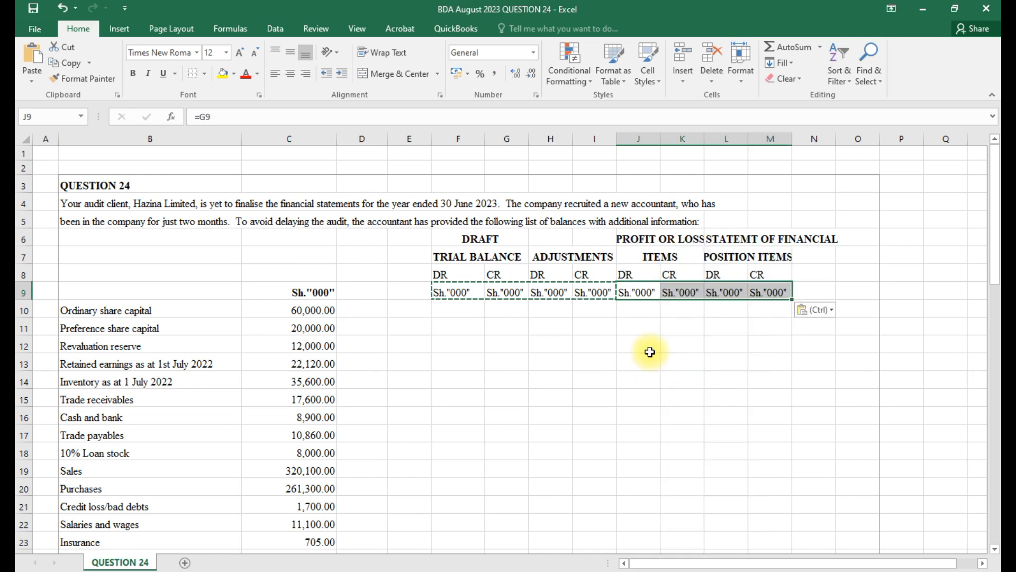
click(721, 326)
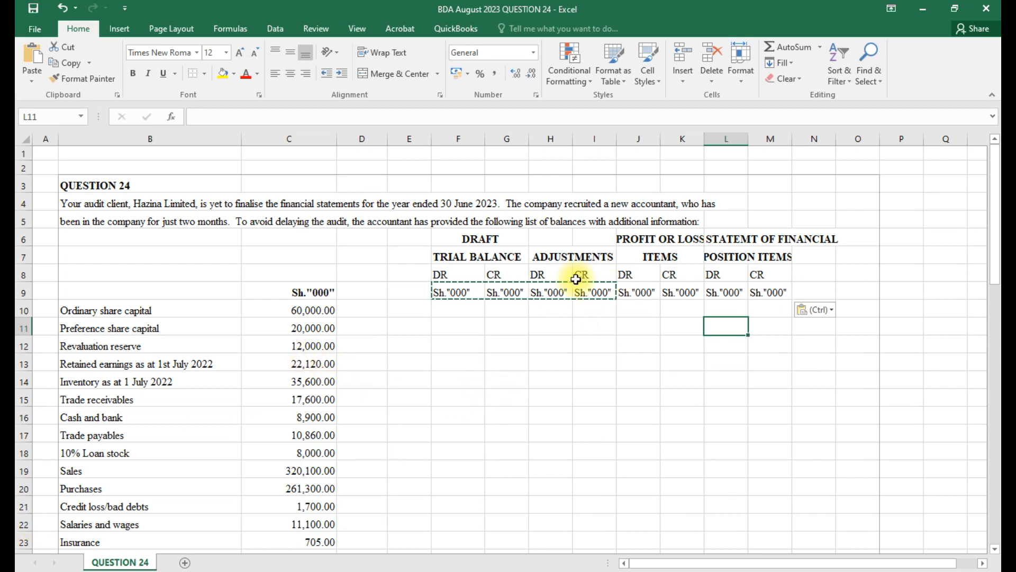
- Widen columns K and M to fit the PROFIT OR LOSS and POSITION ITEMS titles
drag(704, 142, 724, 141)
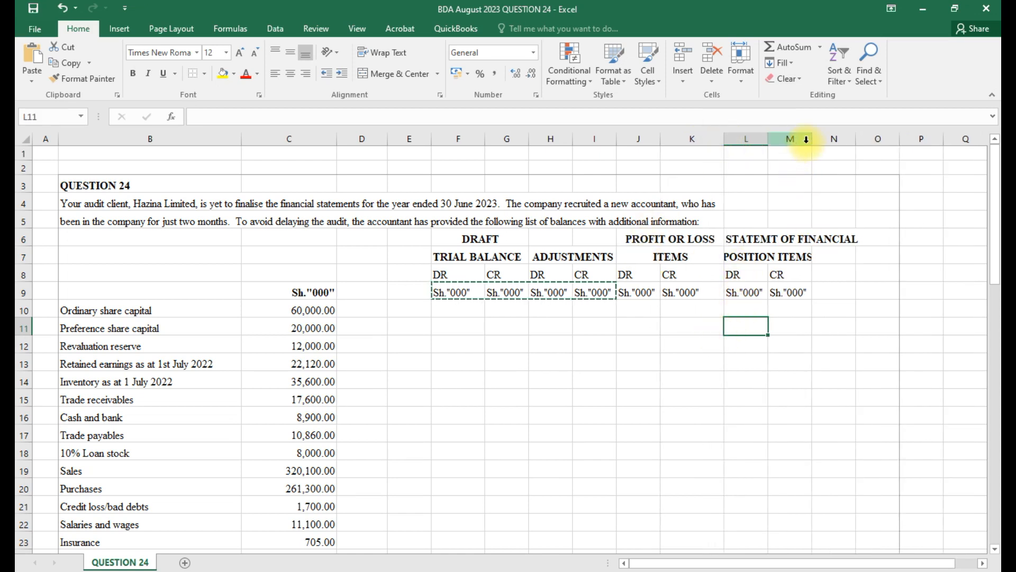
drag(812, 140, 828, 141)
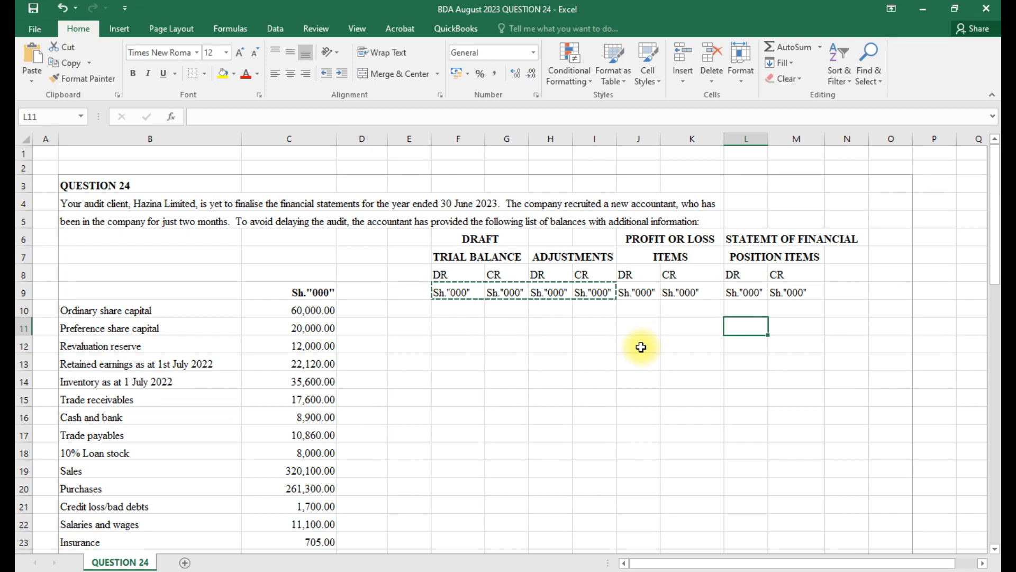
- Review the list of balances, and link ordinary and preference share capital into the draft trial balance's CR column with =C10 in G10 and =C11 in G11
scroll(640, 346, down, 1)
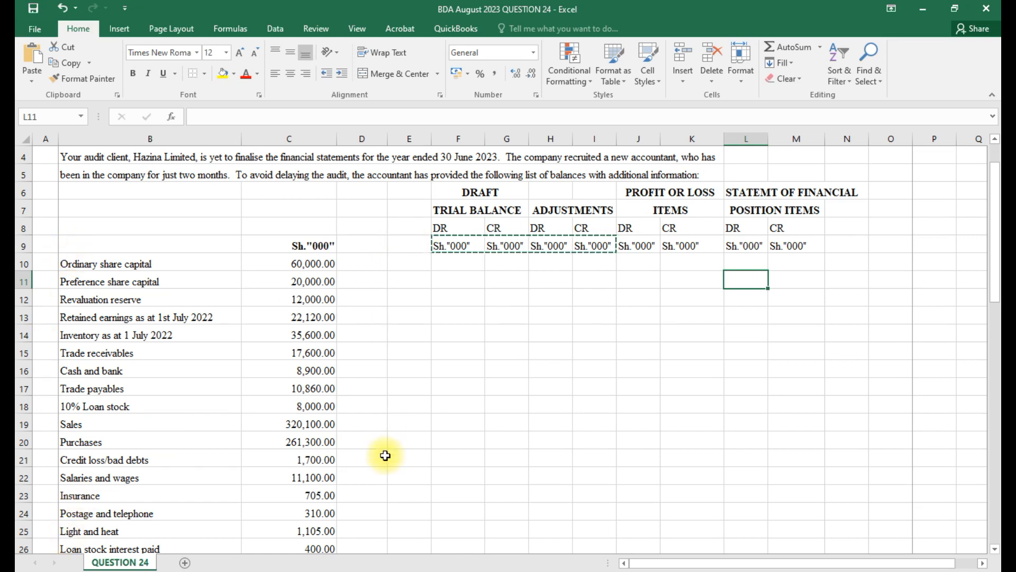
scroll(386, 455, down, 5)
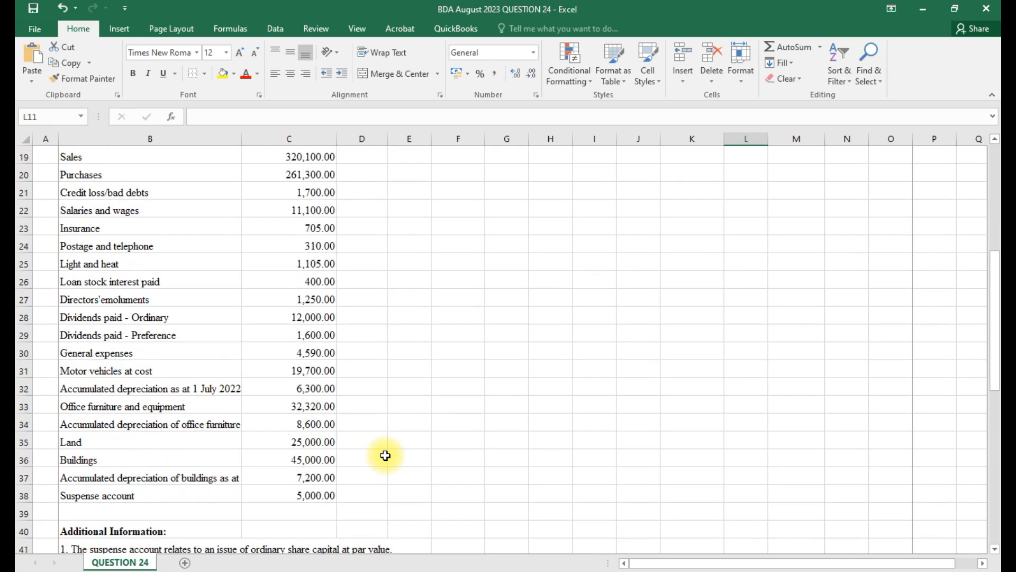
scroll(386, 455, up, 5)
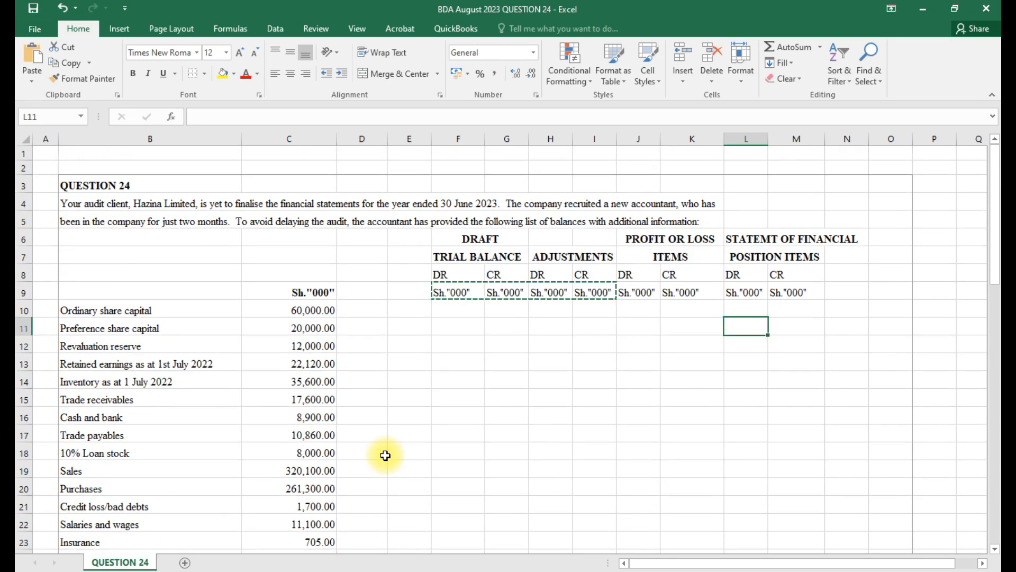
scroll(385, 455, down, 1)
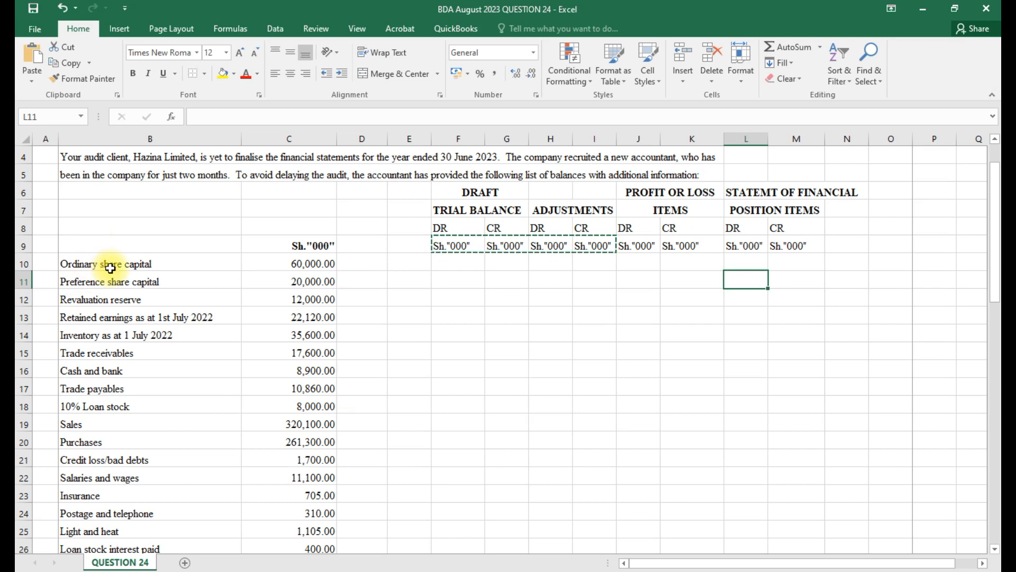
click(503, 263)
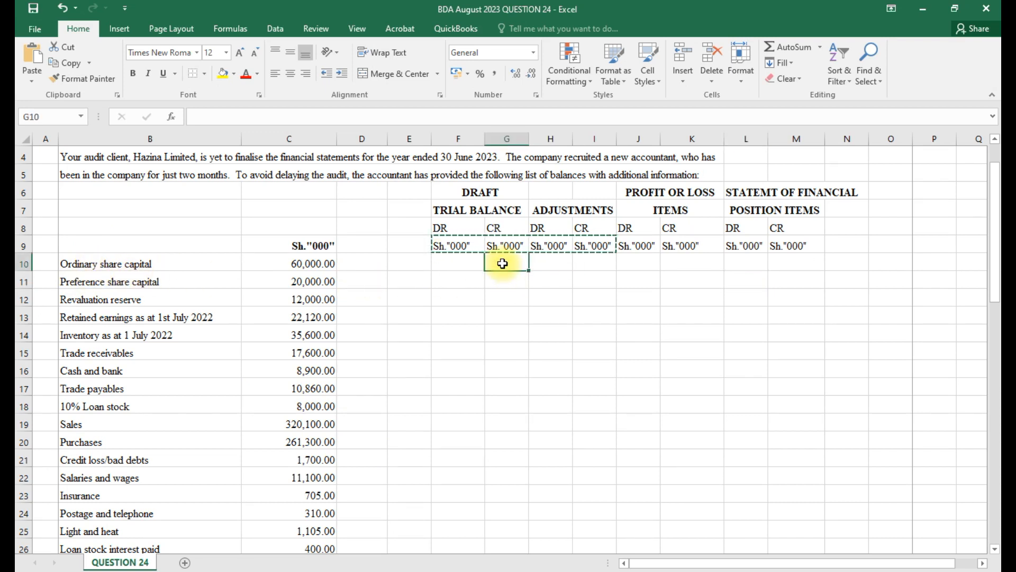
text(=)
click(321, 265)
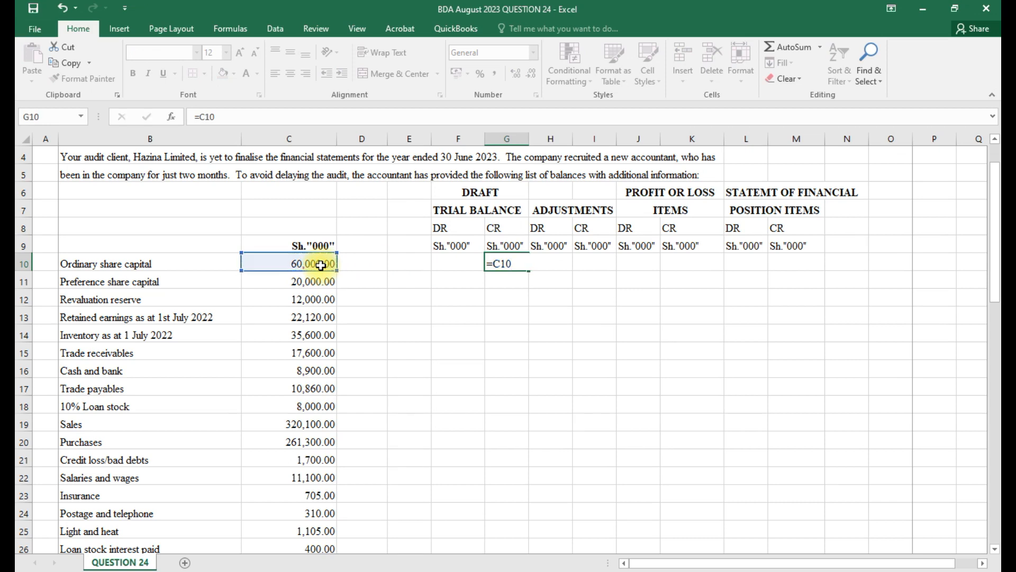
key(Return)
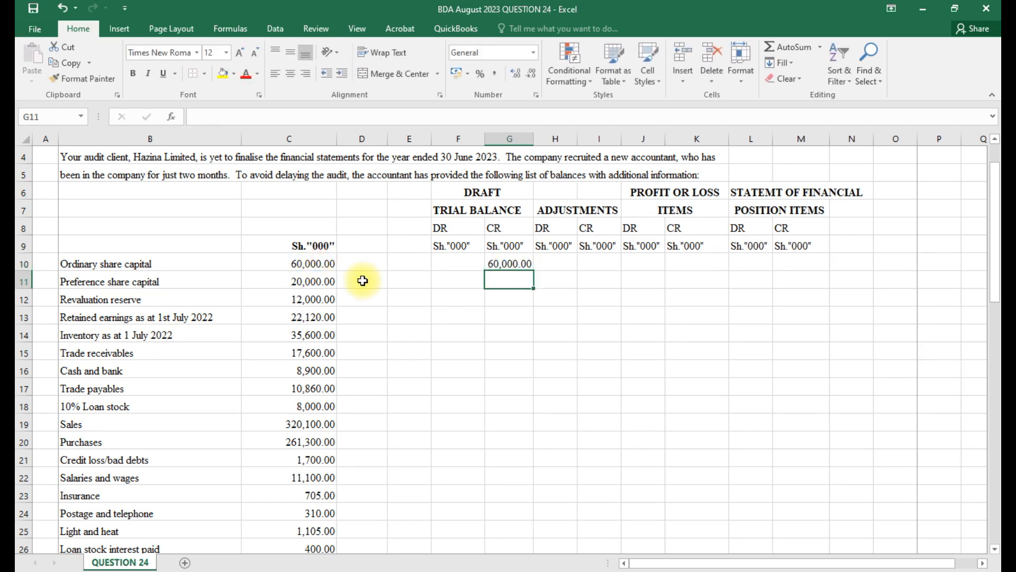
text(=)
click(311, 281)
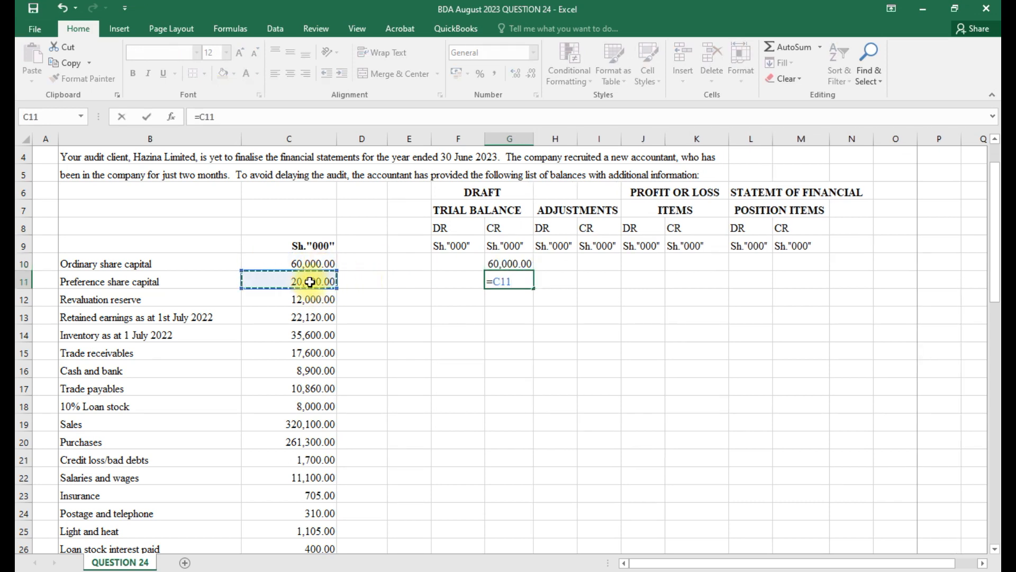
key(Return)
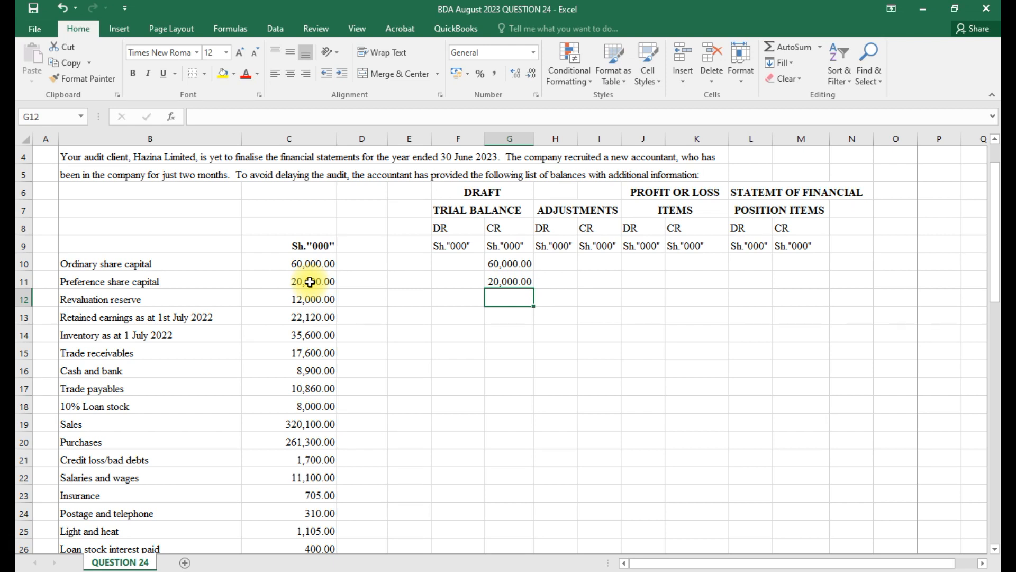
- Post the revaluation reserve and retained earnings as credits, with =C12 in G12 and =C13 in G13
text(=)
click(298, 300)
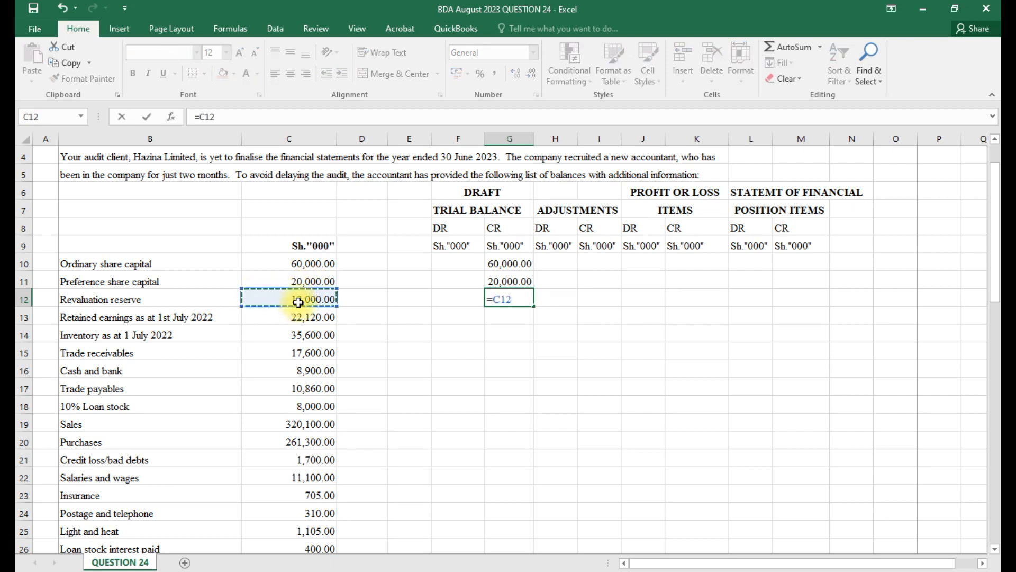
key(Return)
text(=)
click(309, 323)
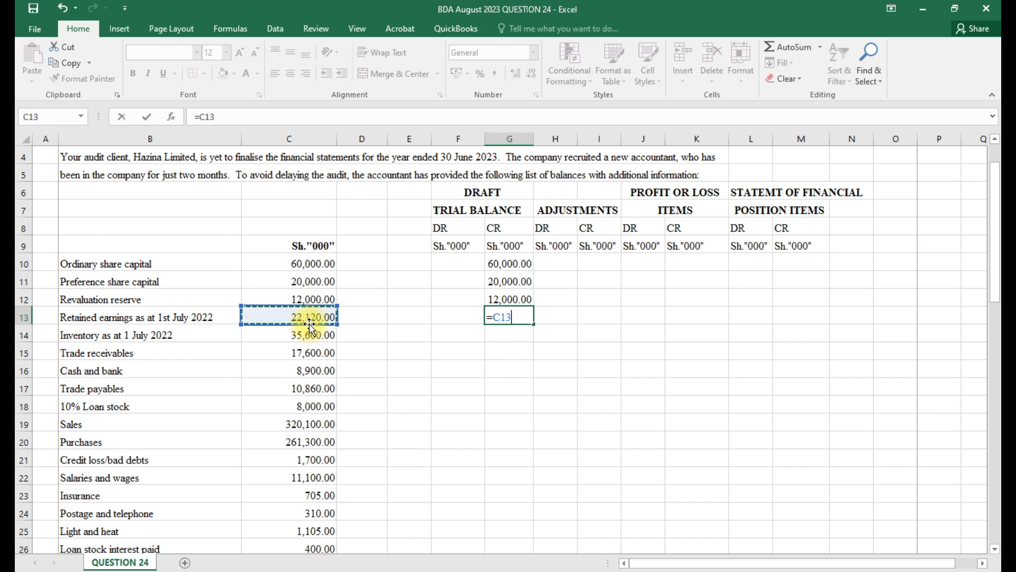
key(Return)
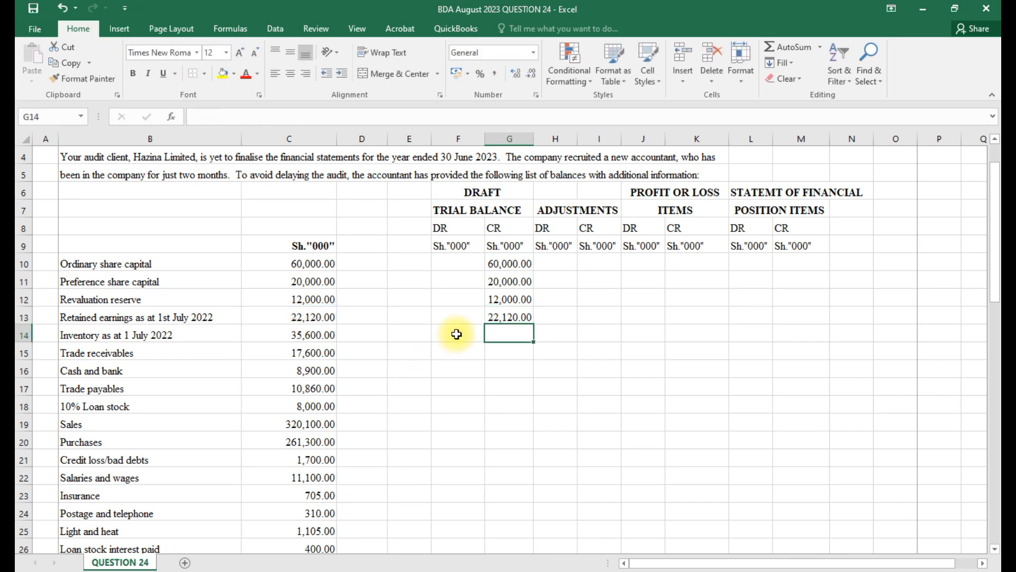
- Post inventory, trade receivables and cash and bank as debits by linking F14, F15 and F16 to C14, C15 and C16
click(455, 333)
text(=)
click(316, 340)
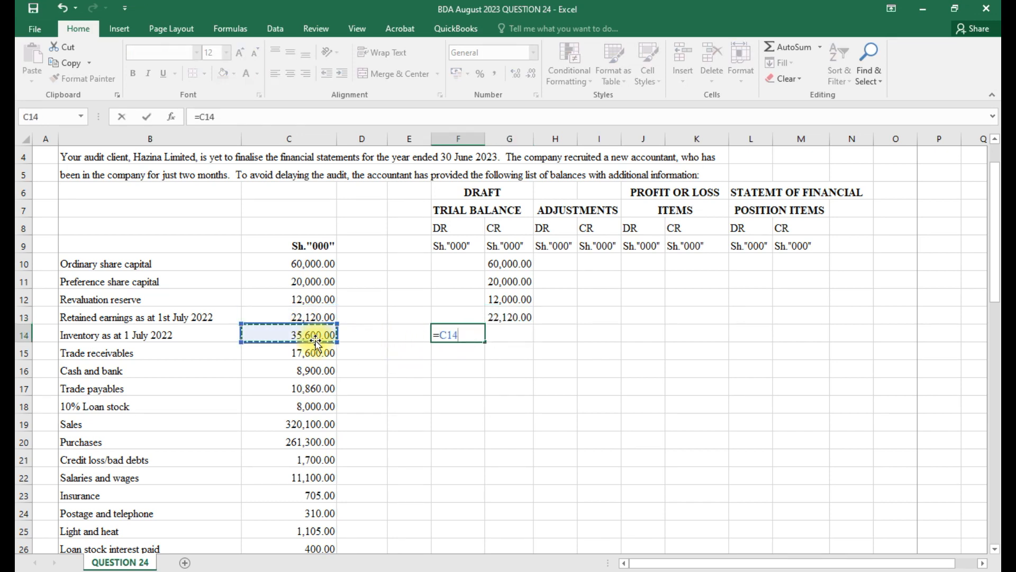
key(Return)
text(=)
click(307, 353)
key(Return)
text(=)
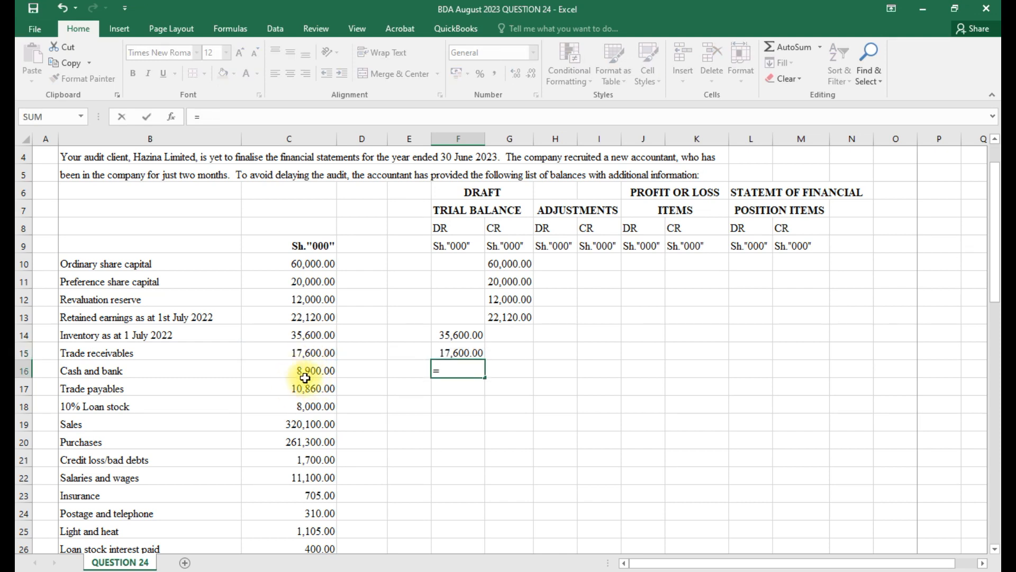
click(313, 371)
key(Return)
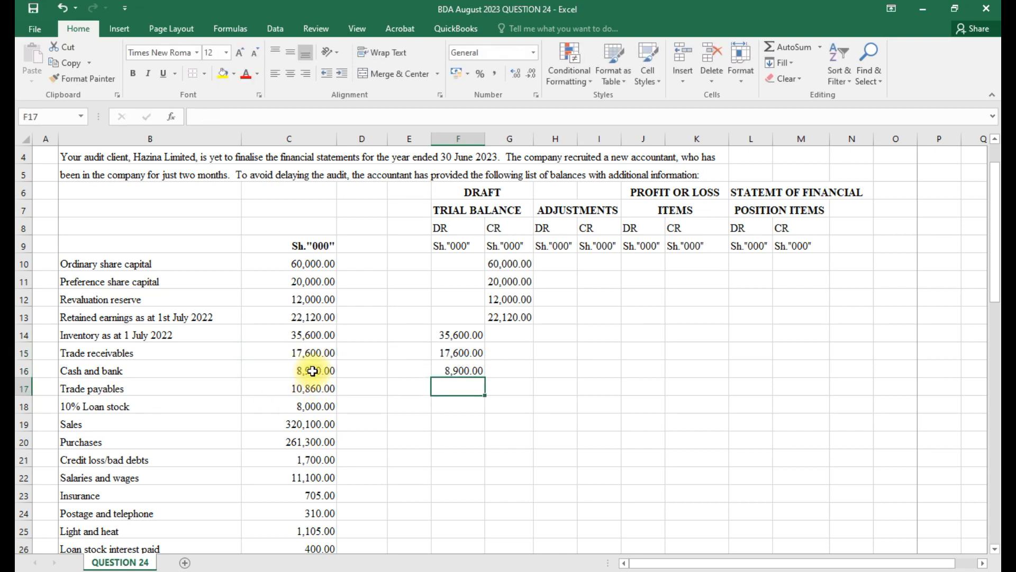
- Post trade payables, 10% loan stock and sales as credits by linking G17, G18 and G19 to C17, C18 and C19
click(498, 388)
text(=)
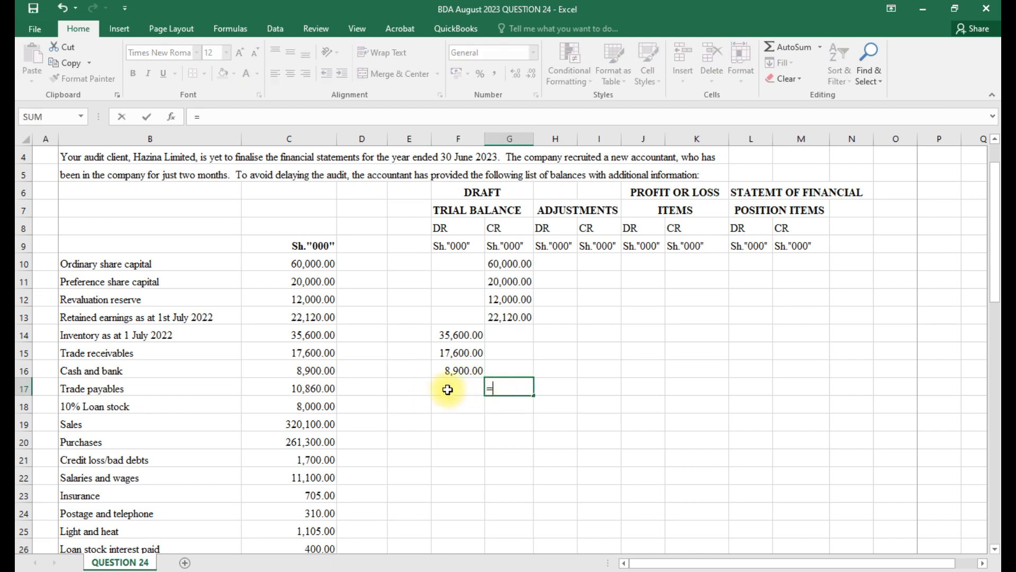
click(329, 389)
key(Return)
text(=)
click(316, 407)
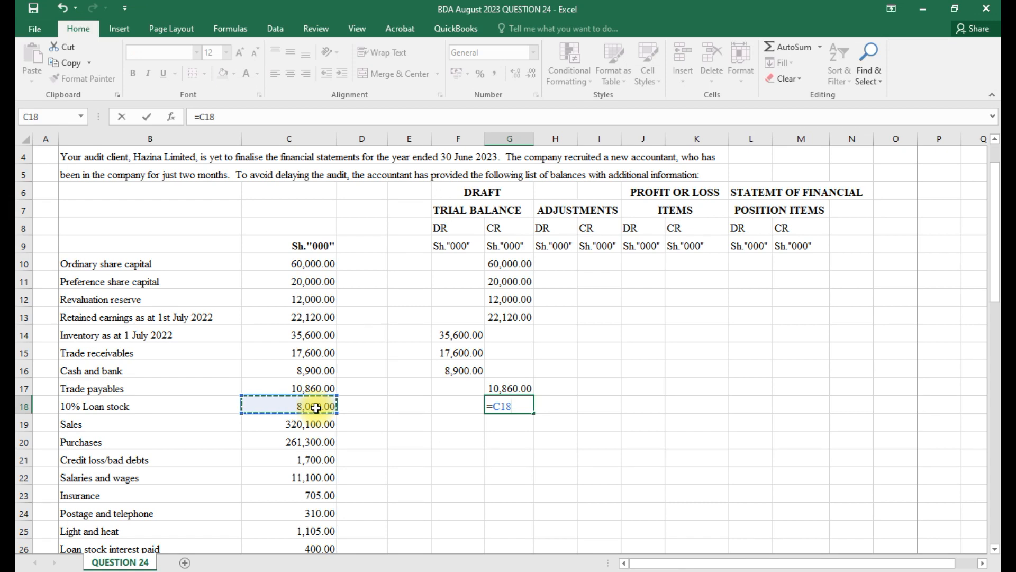
key(Return)
text(=)
click(314, 418)
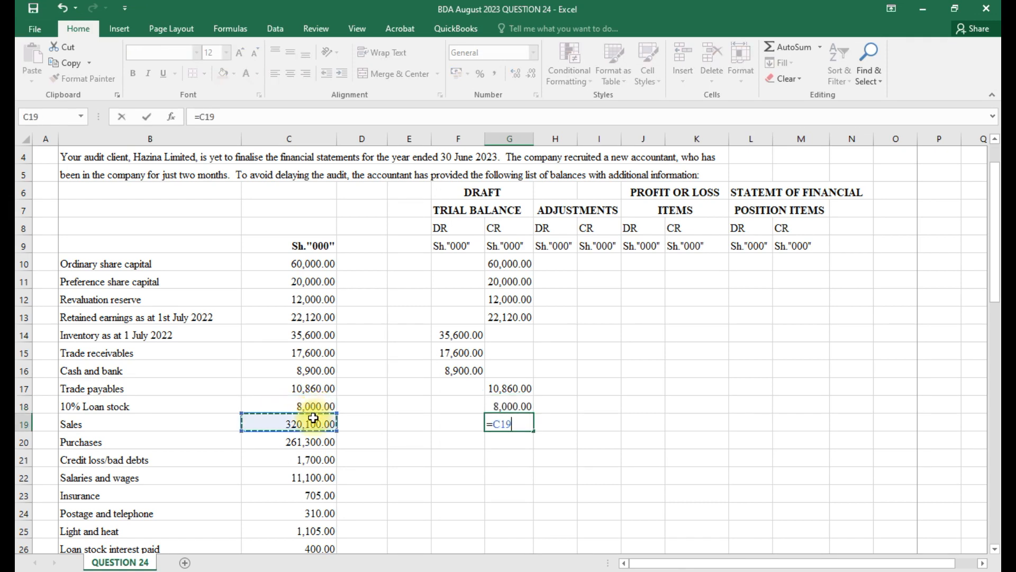
key(Return)
text(=)
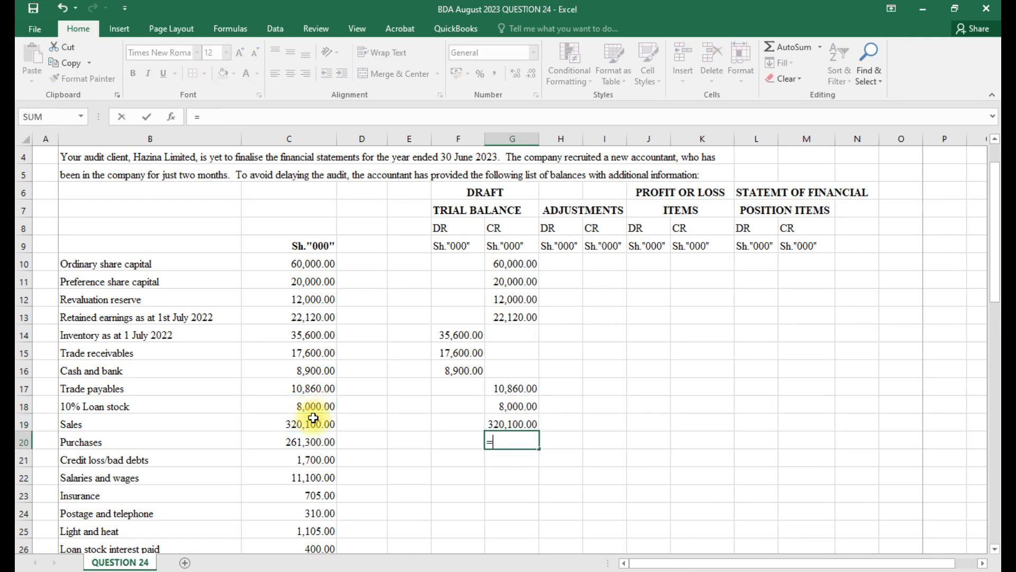
key(Escape)
- Post purchases and credit loss/bad debts as debits, with =C20 in F20 and =C21 in F21
click(444, 438)
text(=)
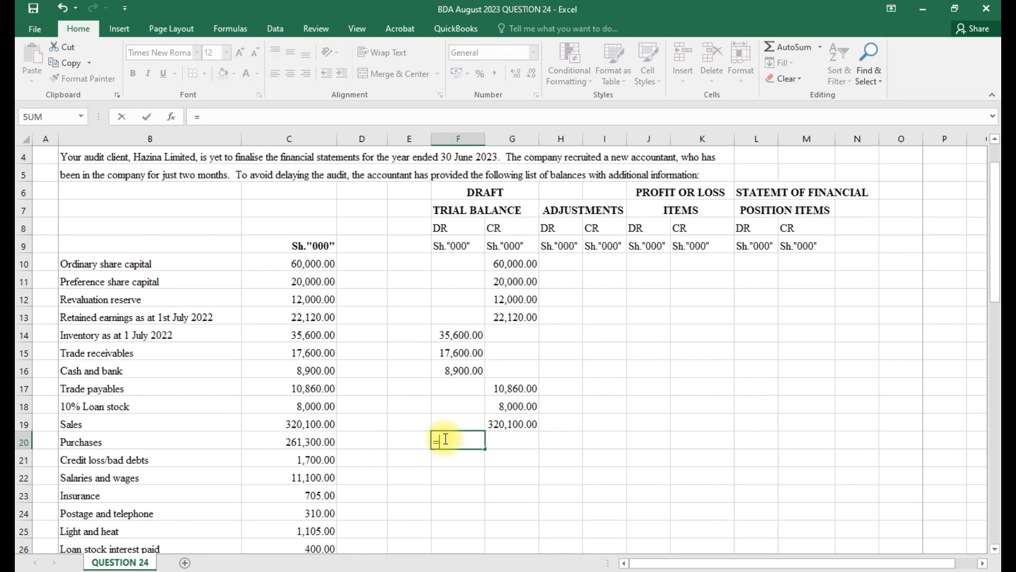
click(316, 444)
key(Return)
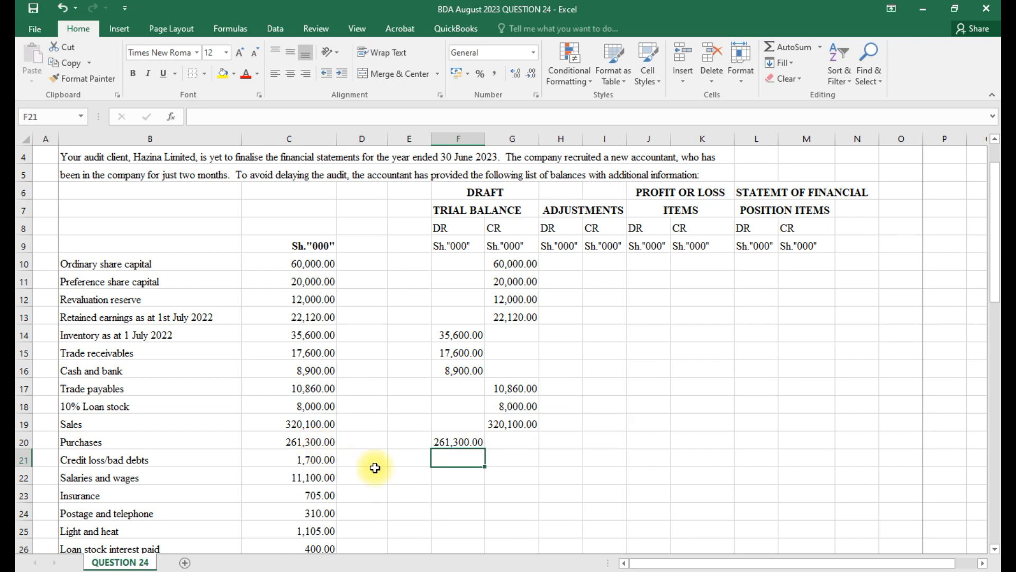
text(=)
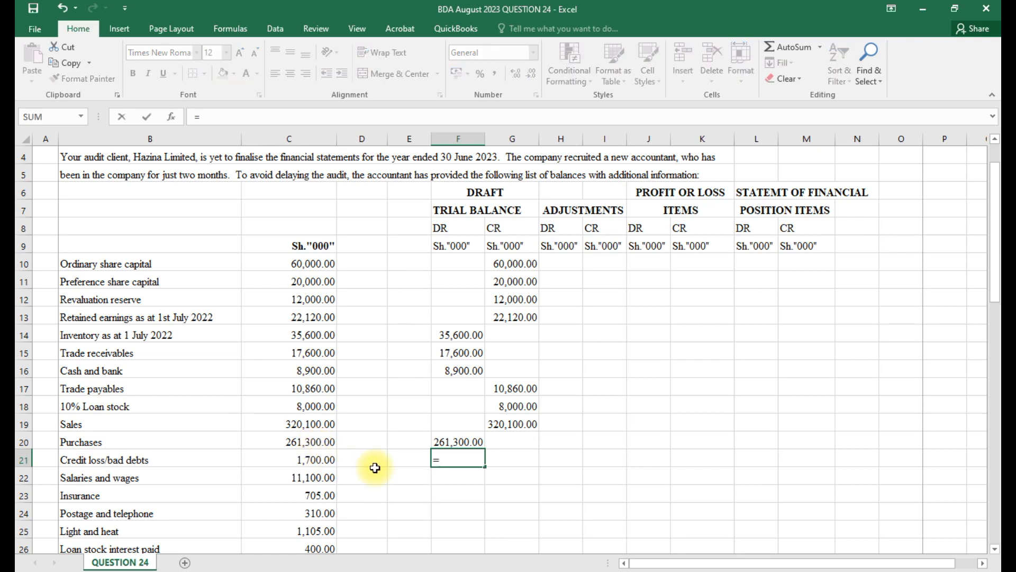
click(307, 458)
key(Return)
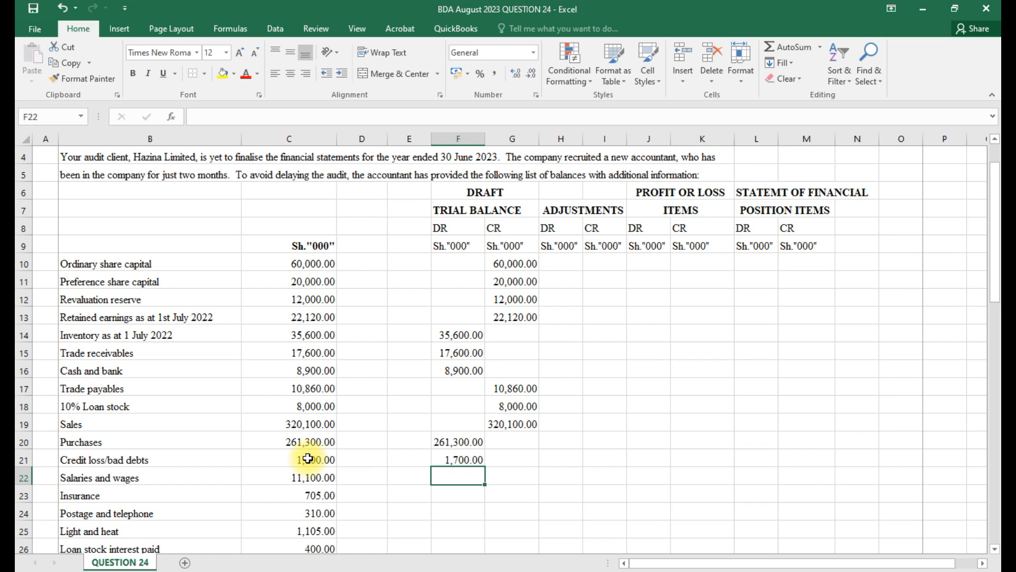
- Post salaries and wages and insurance as debits, with =C22 in F22 and =C23 in F23
text(=)
click(313, 476)
key(Return)
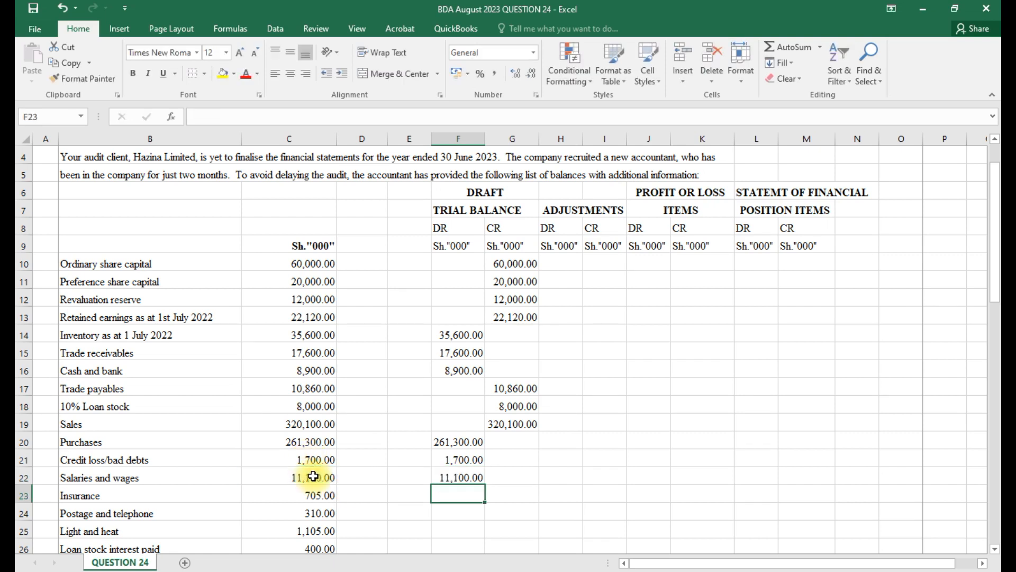
text(=)
click(323, 495)
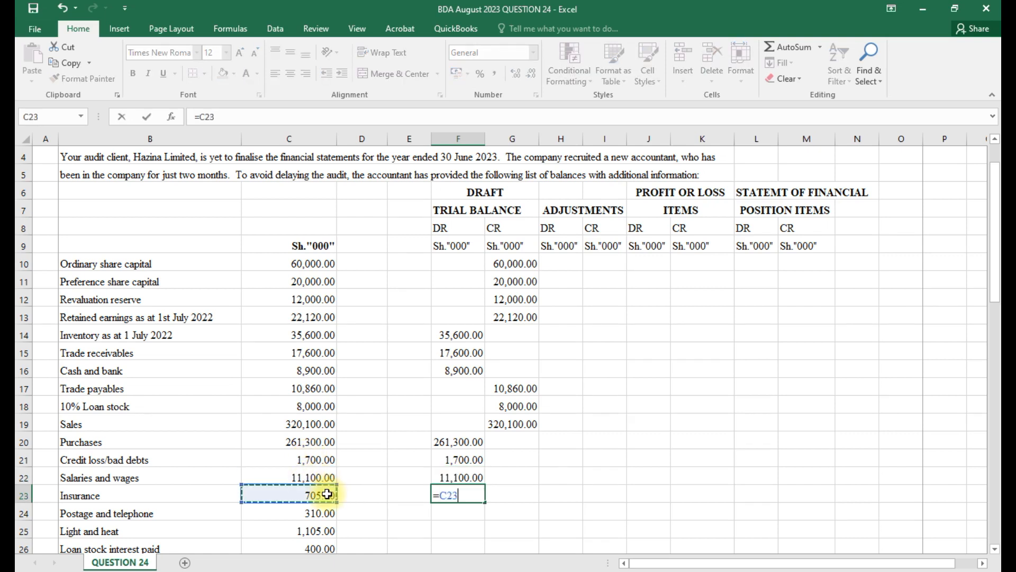
key(Return)
- Post postage and telephone and light and heat as debits, linking F24 to C24 and F25 to C25
scroll(326, 494, down, 2)
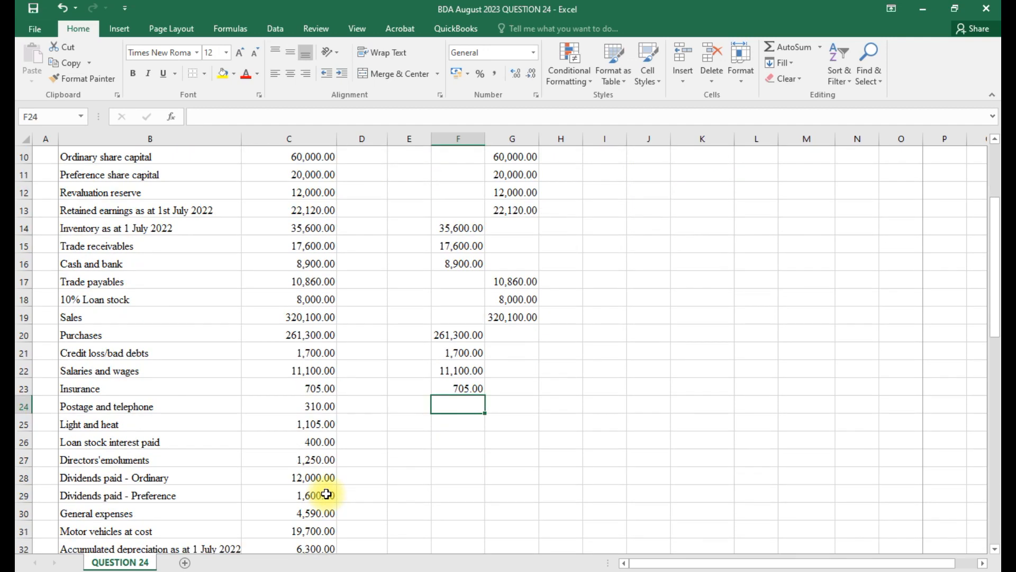
text(=)
click(327, 406)
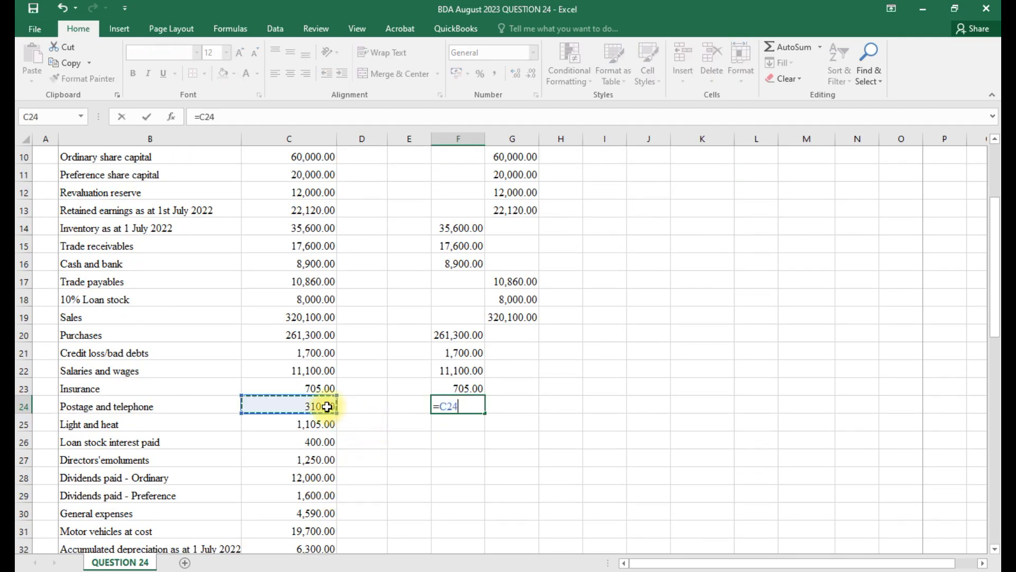
key(Return)
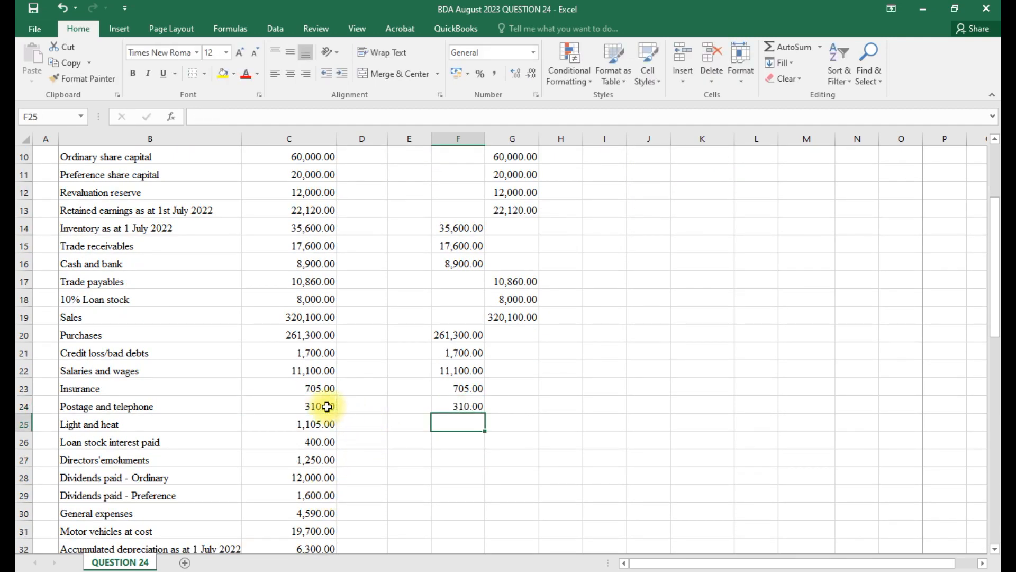
text(=)
click(311, 435)
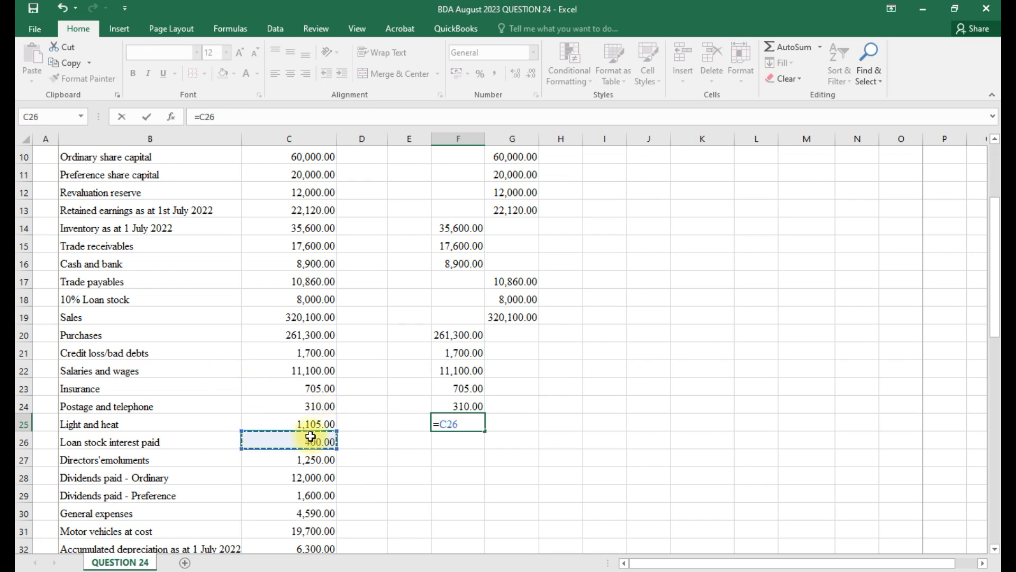
click(309, 424)
key(Return)
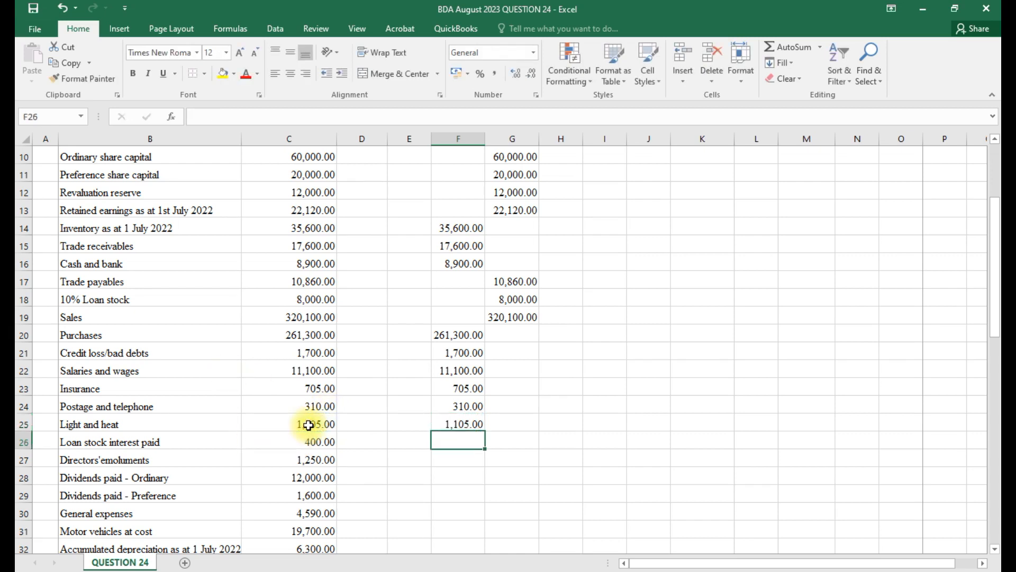
- Post loan stock interest paid and directors' emoluments as debits, with =C26 in F26 and =C27 in F27
text(=)
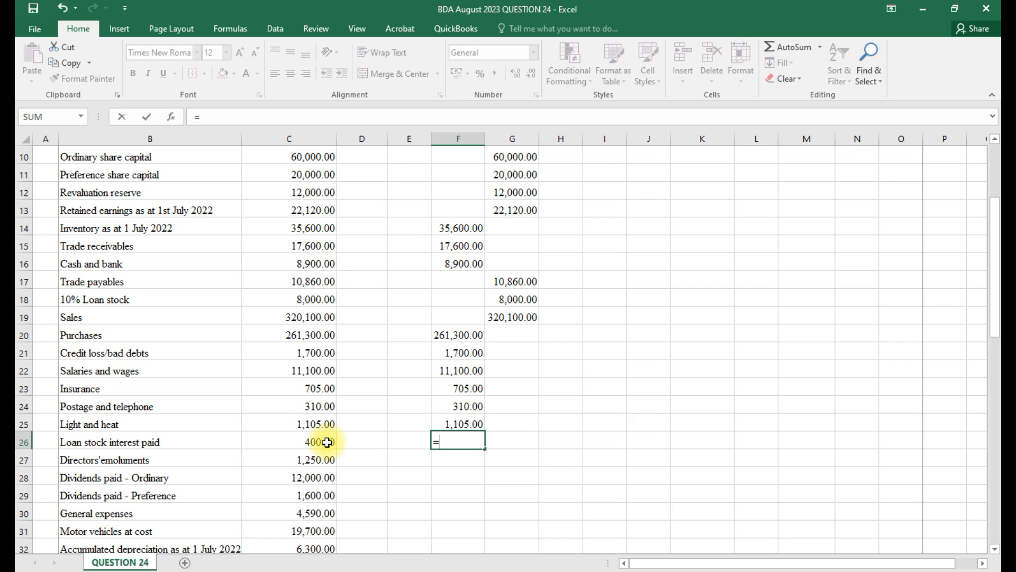
click(323, 442)
key(Return)
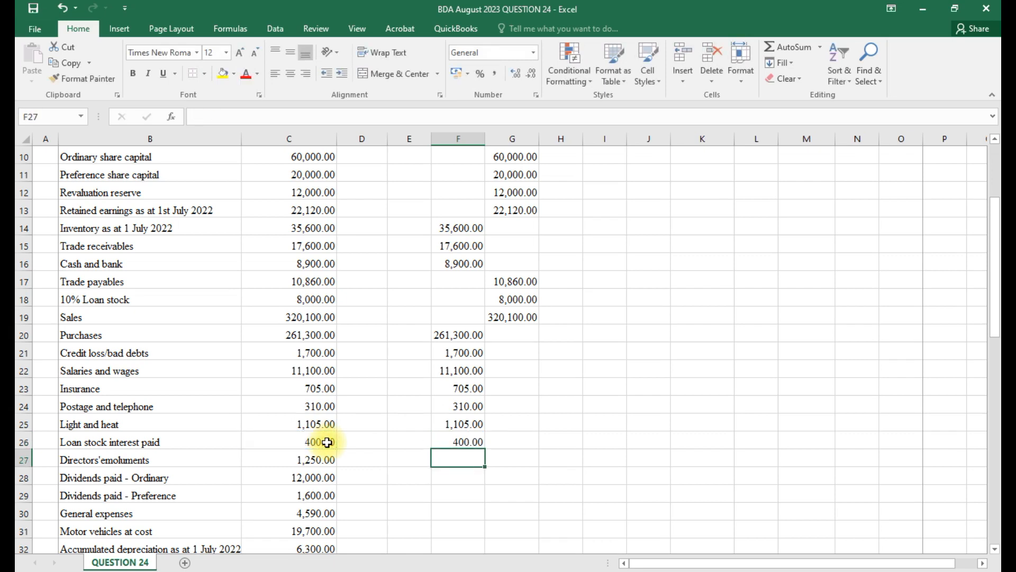
text(=)
click(320, 460)
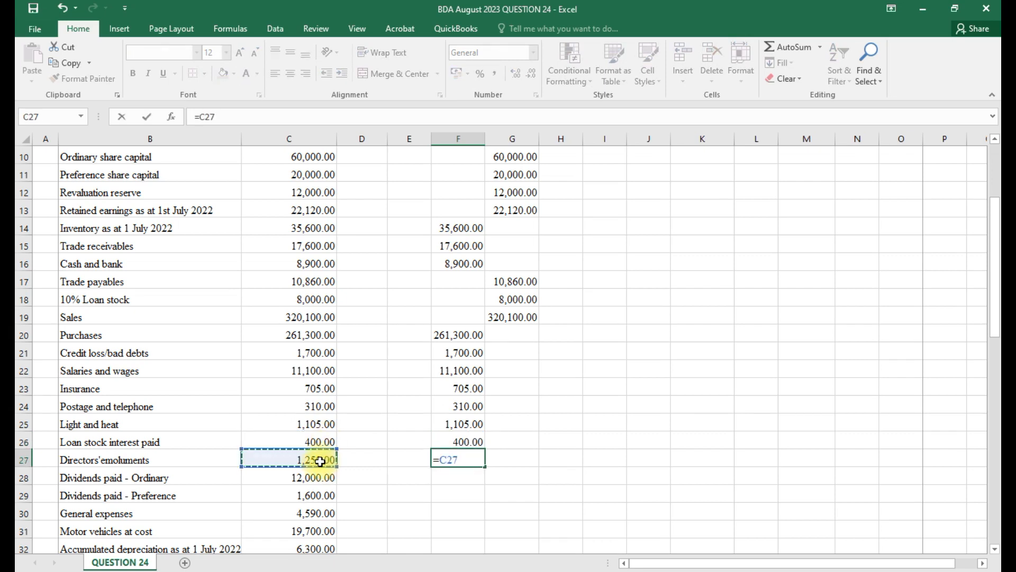
key(Return)
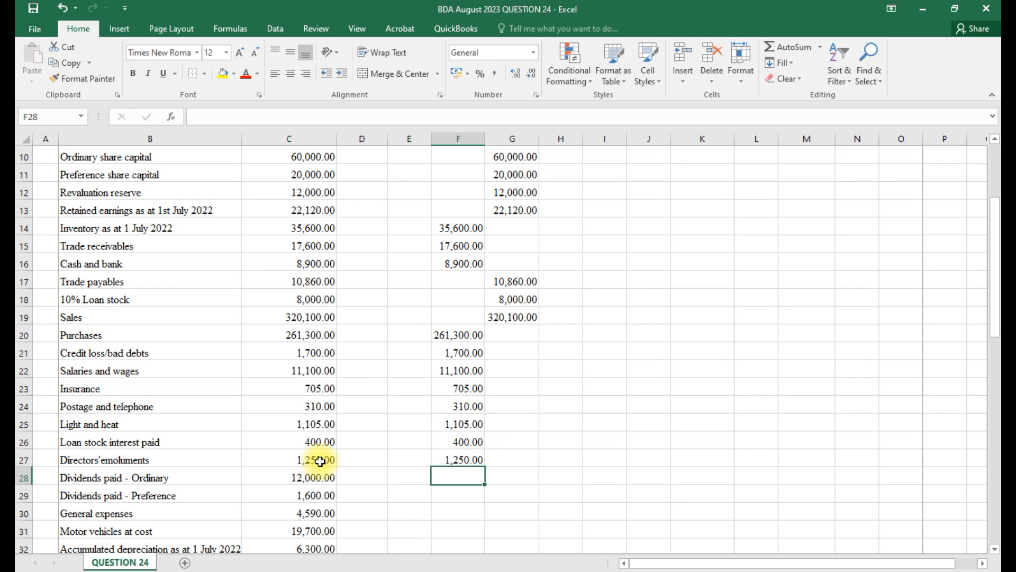
- Post ordinary dividends, preference dividends and general expenses as debits by linking F28, F29 and F30 to C28, C29 and C30
text(=)
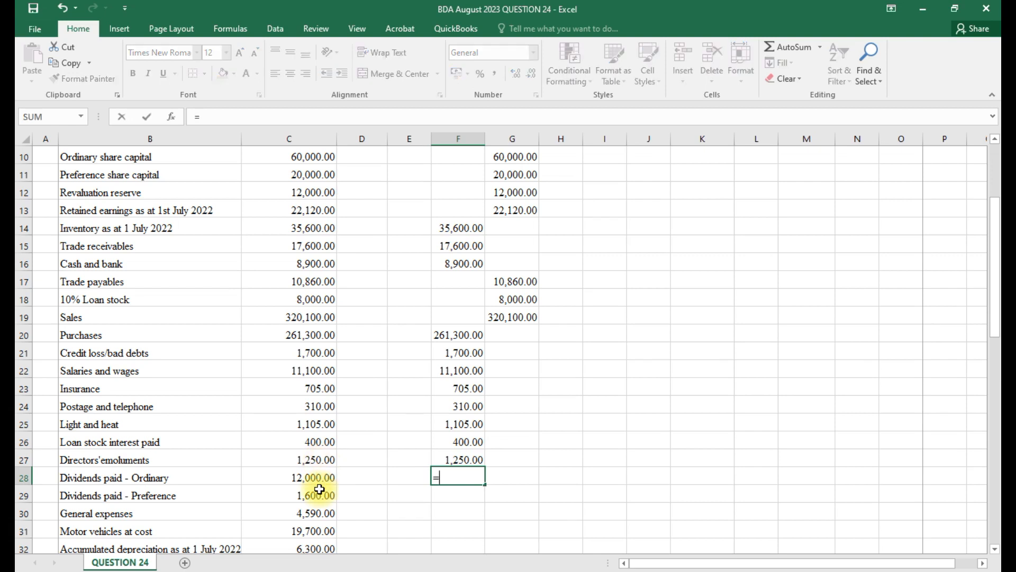
click(311, 478)
key(Return)
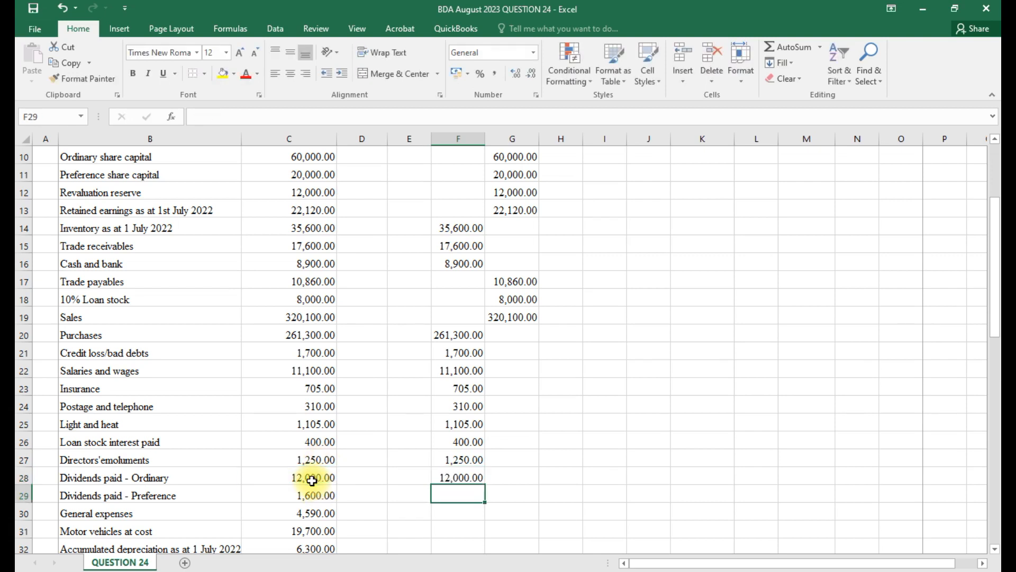
text(=)
click(308, 495)
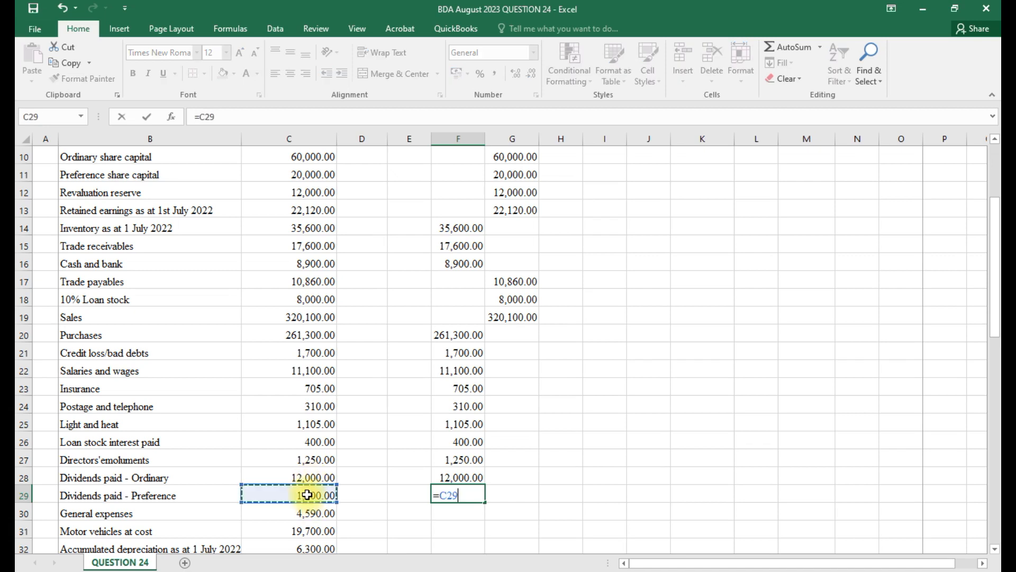
key(Return)
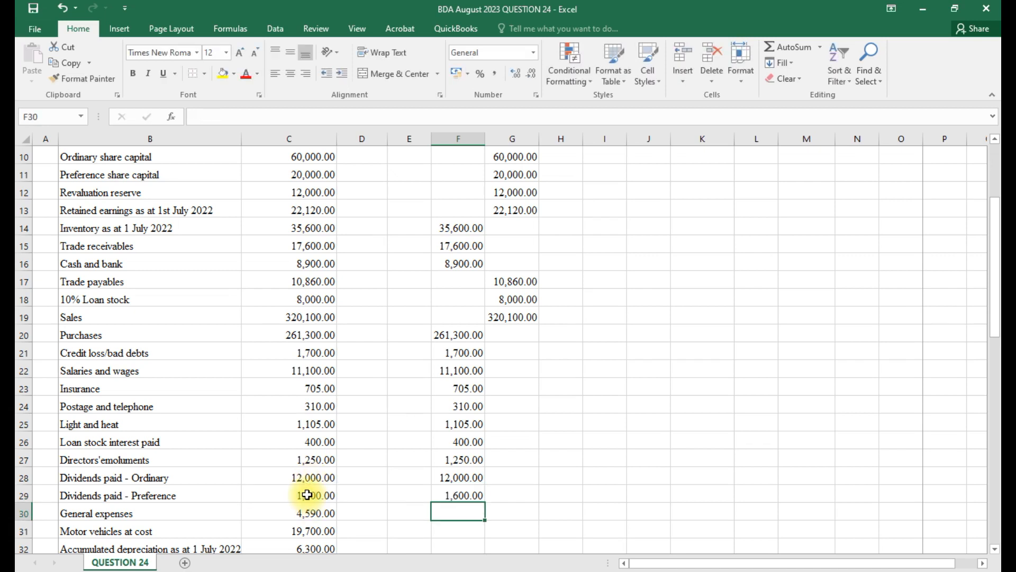
text(=)
click(309, 513)
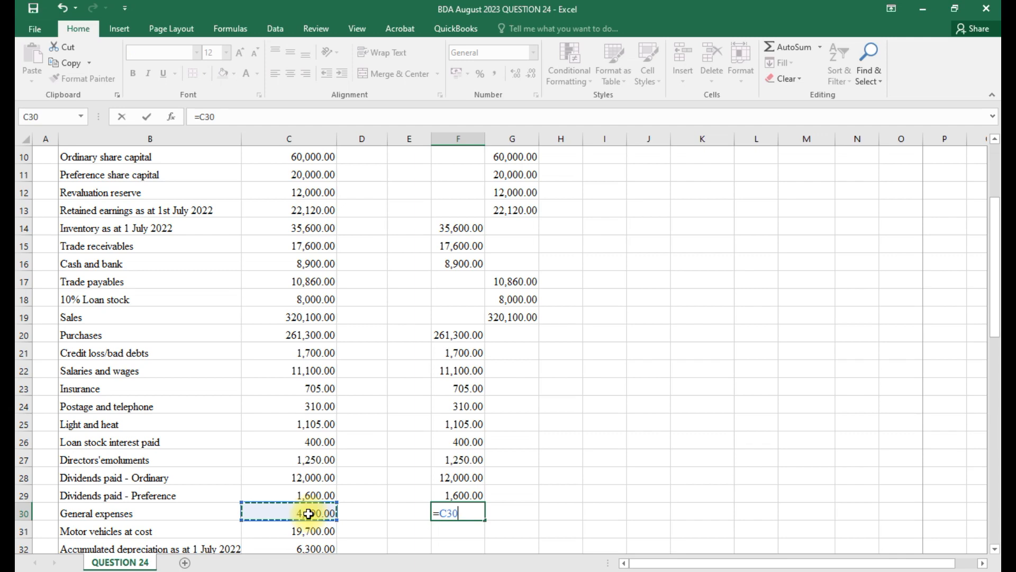
key(Return)
- Post motor vehicles at cost as a debit with =C31 in F31 and their accumulated depreciation as a credit with =C32 in G32
scroll(307, 476, down, 3)
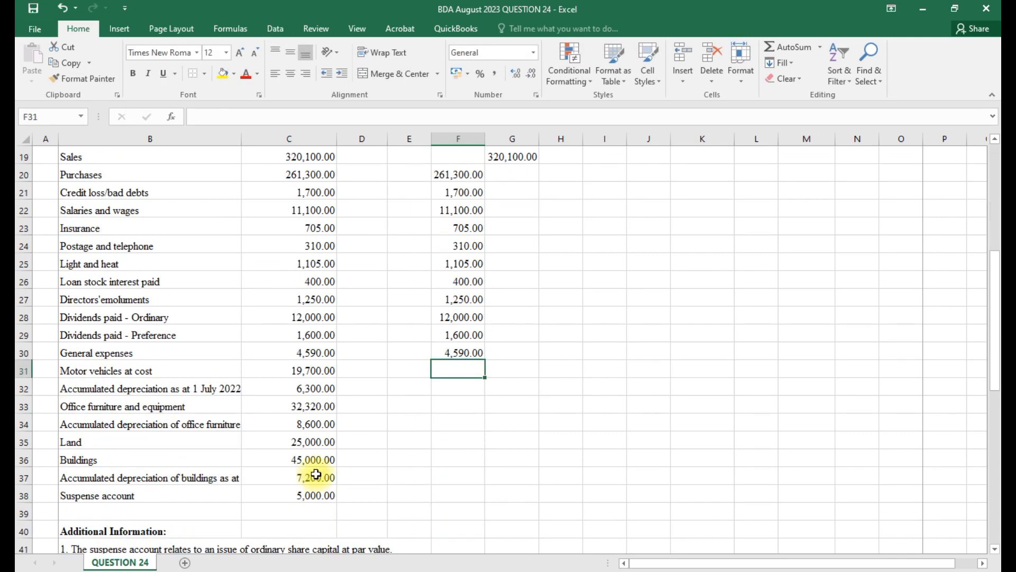
text(=)
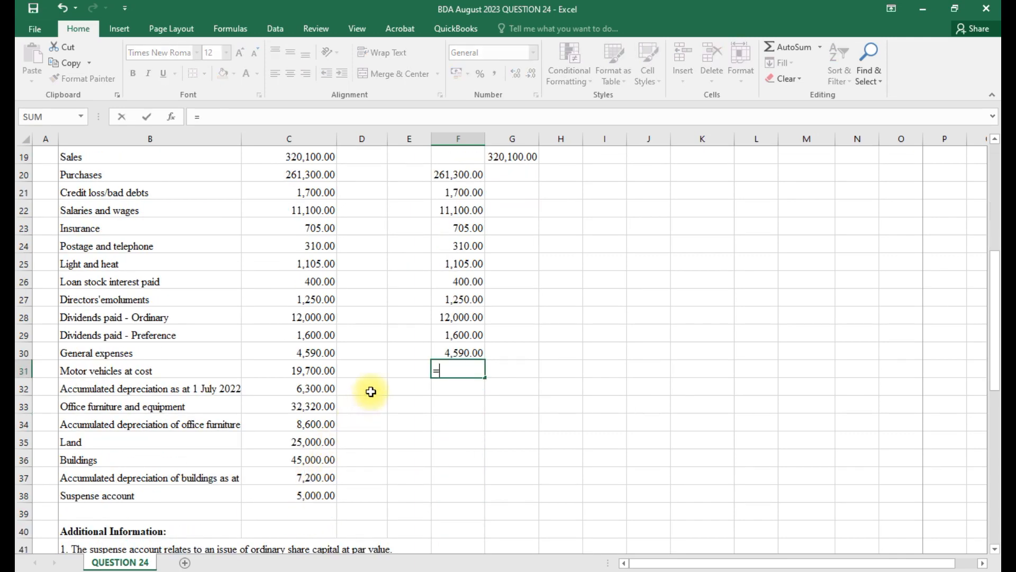
click(324, 367)
key(Return)
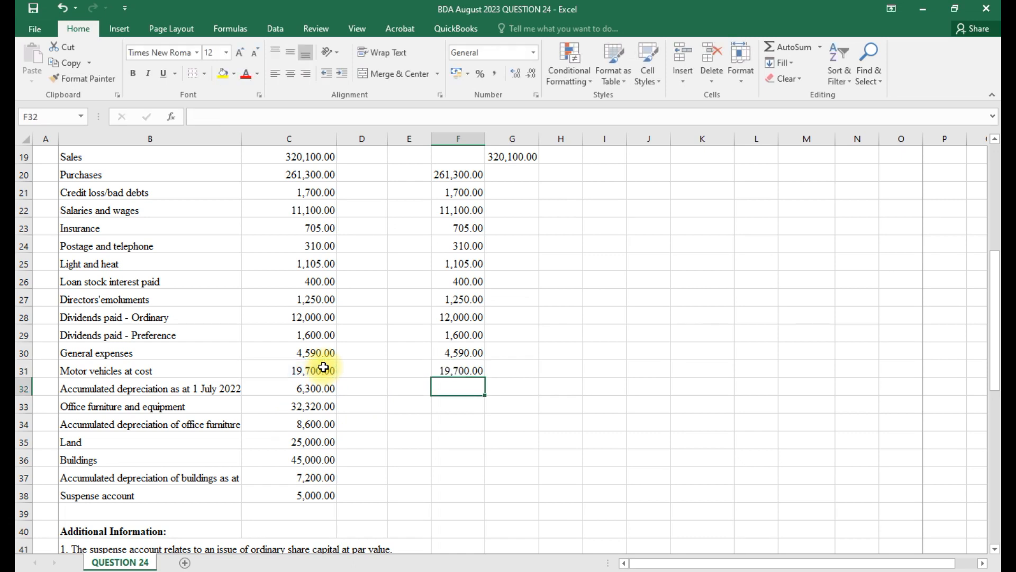
click(500, 386)
text(=)
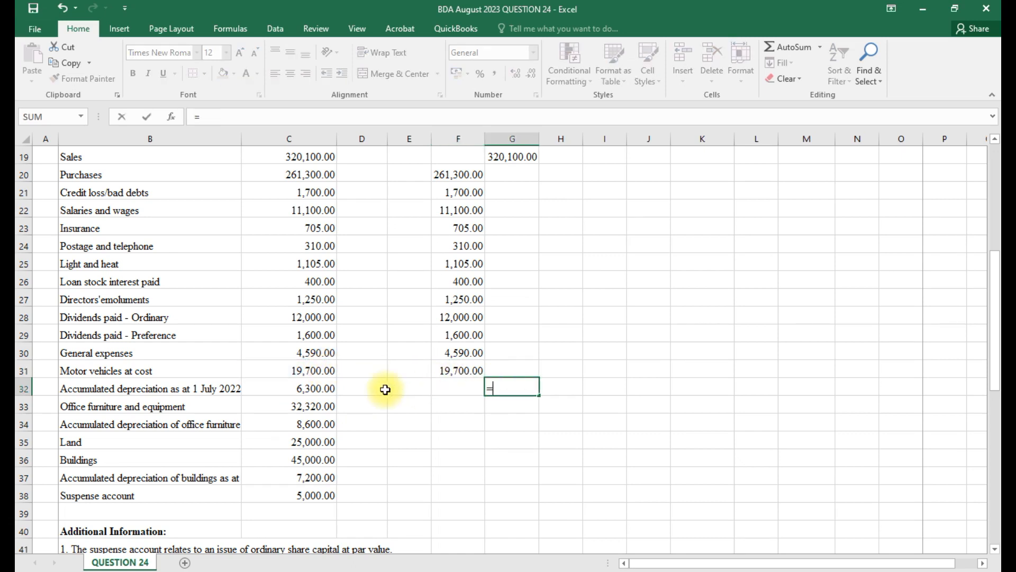
click(314, 389)
key(Return)
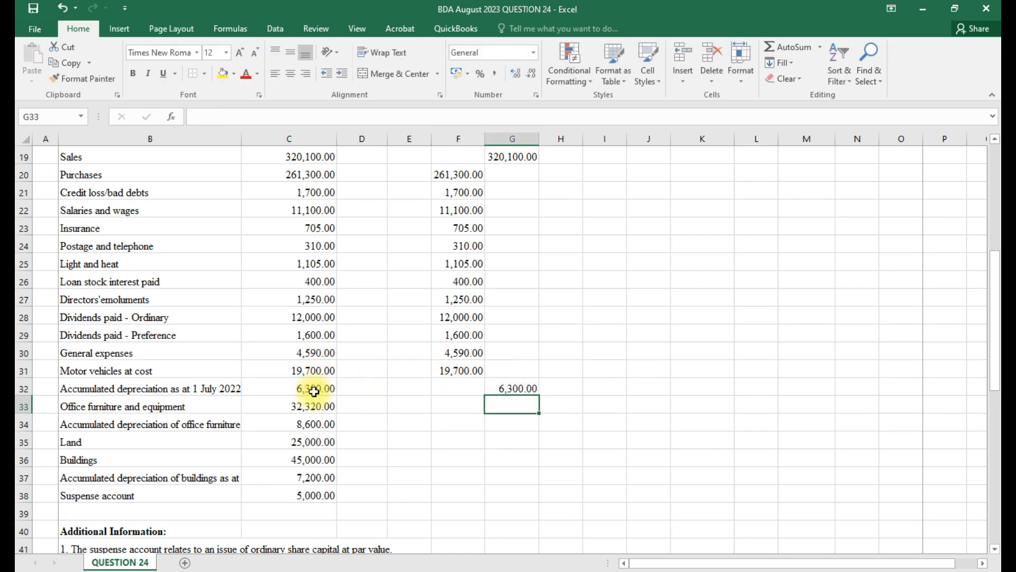
- Post office furniture and equipment as a debit with =C33 in F33 and its accumulated depreciation as a credit with =C34 in G34
click(454, 407)
text(=)
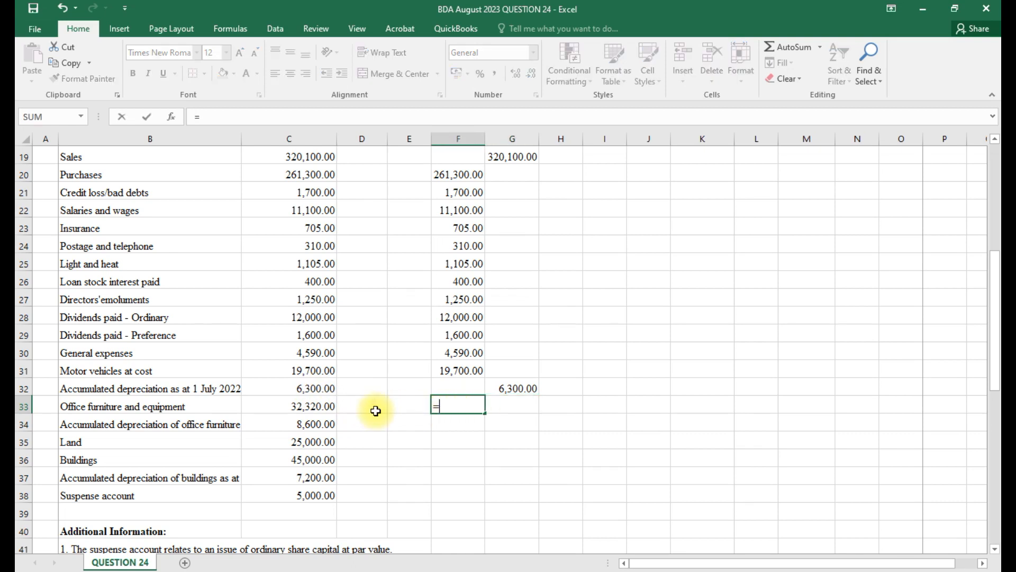
click(317, 404)
key(Return)
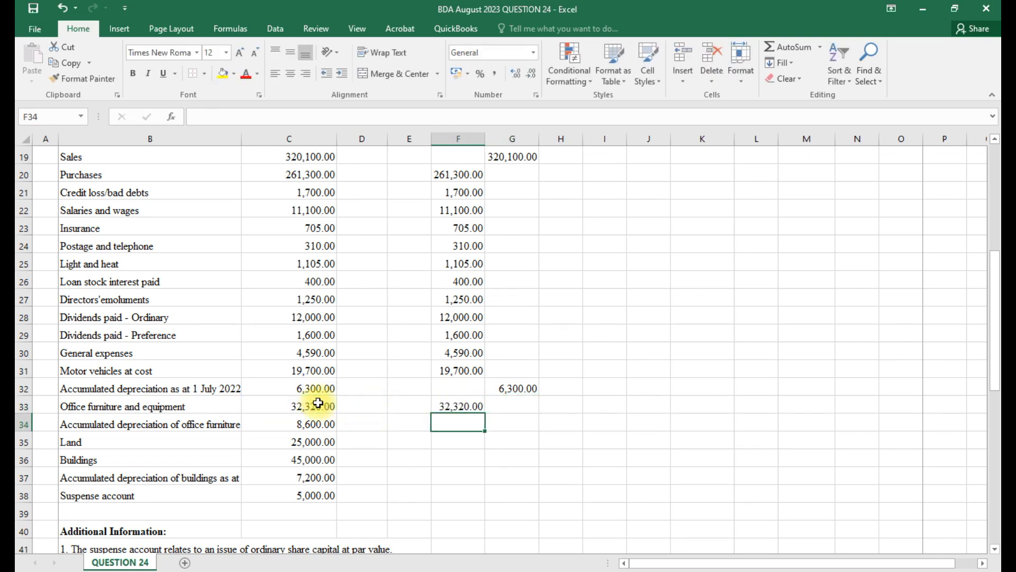
click(507, 424)
text(=)
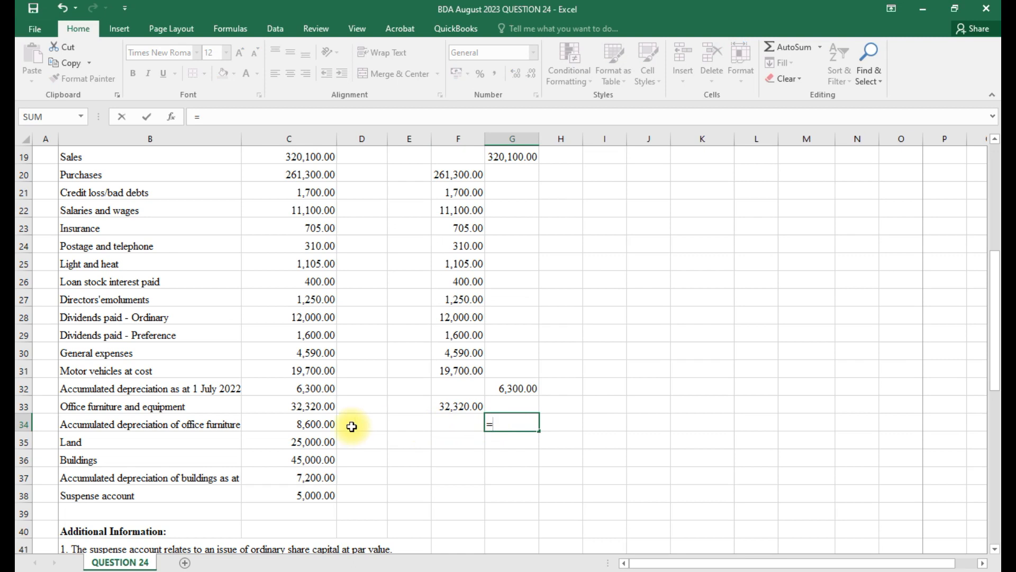
click(318, 424)
key(Return)
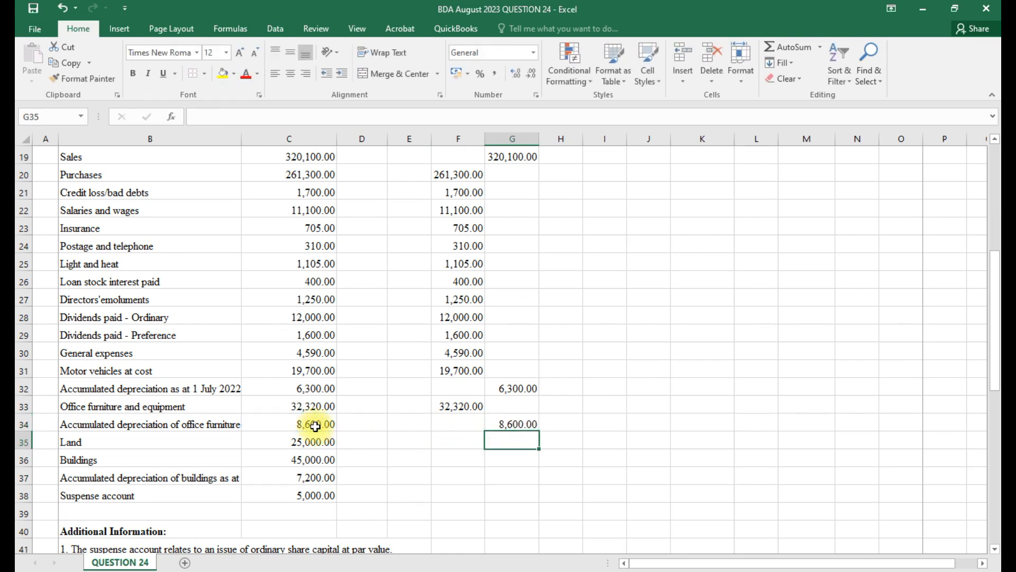
- Post land and buildings as debits, with =C35 in F35 and =C36 in F36
click(439, 440)
text(=)
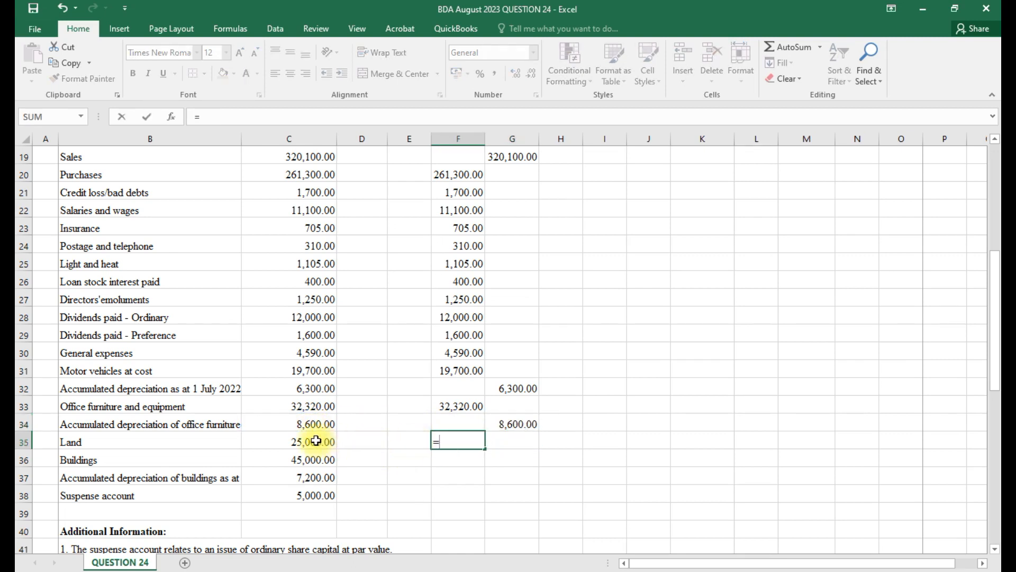
click(316, 440)
key(Return)
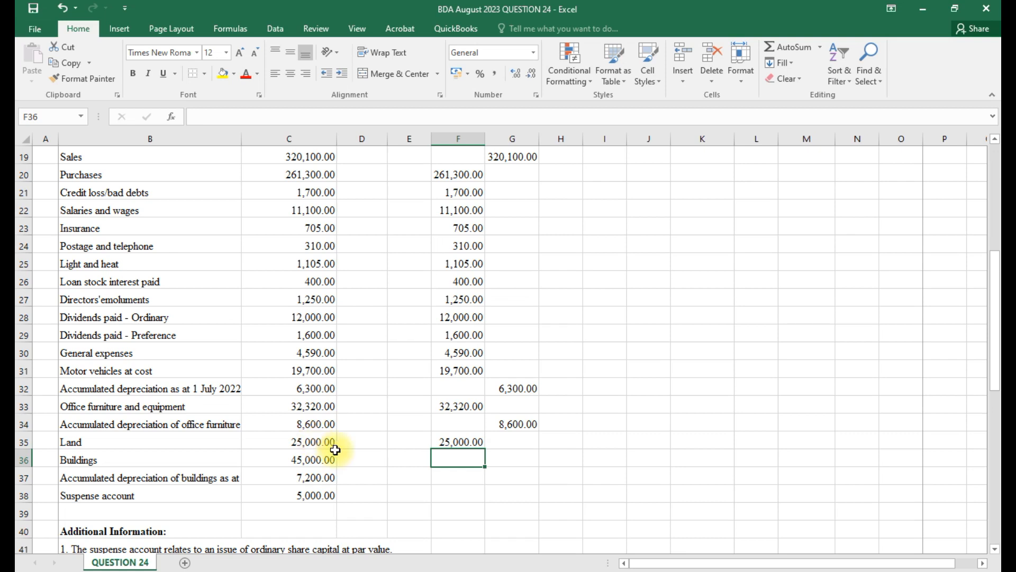
text(=)
click(315, 459)
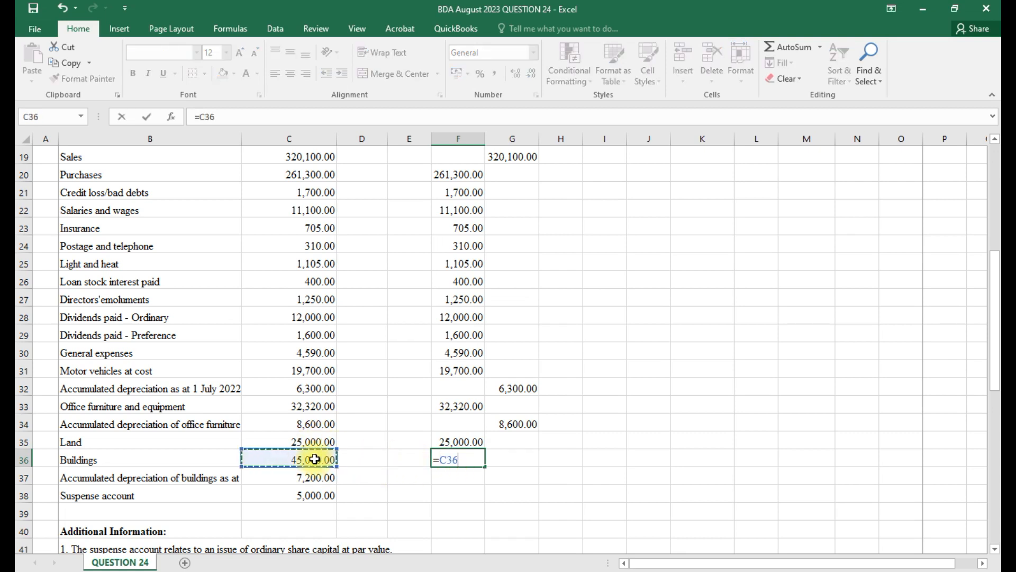
key(Return)
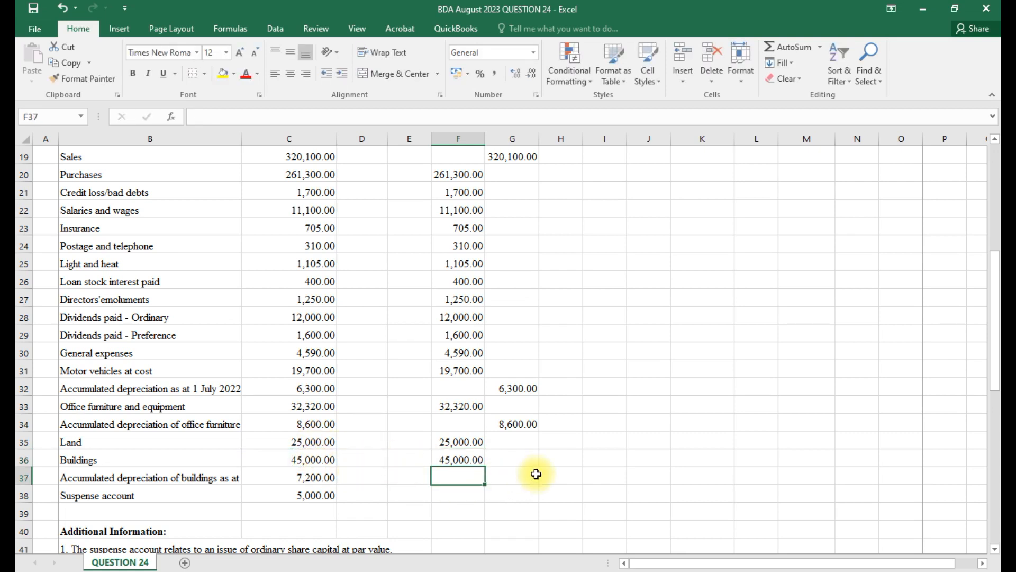
- Post accumulated depreciation of buildings and the suspense account as credits, with =C37 in G37 and =C38 in G38
click(512, 481)
text(=)
click(303, 478)
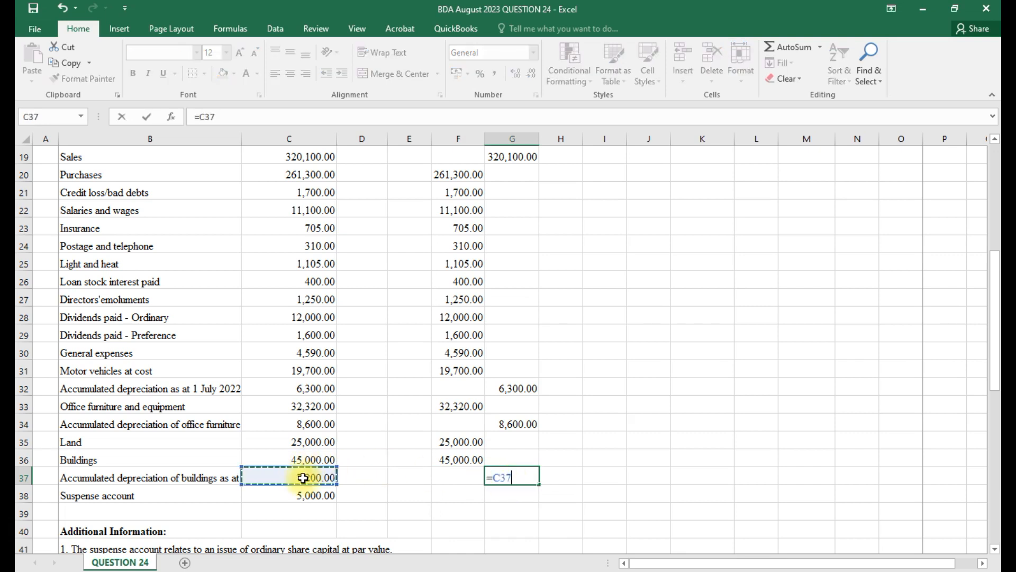
key(Return)
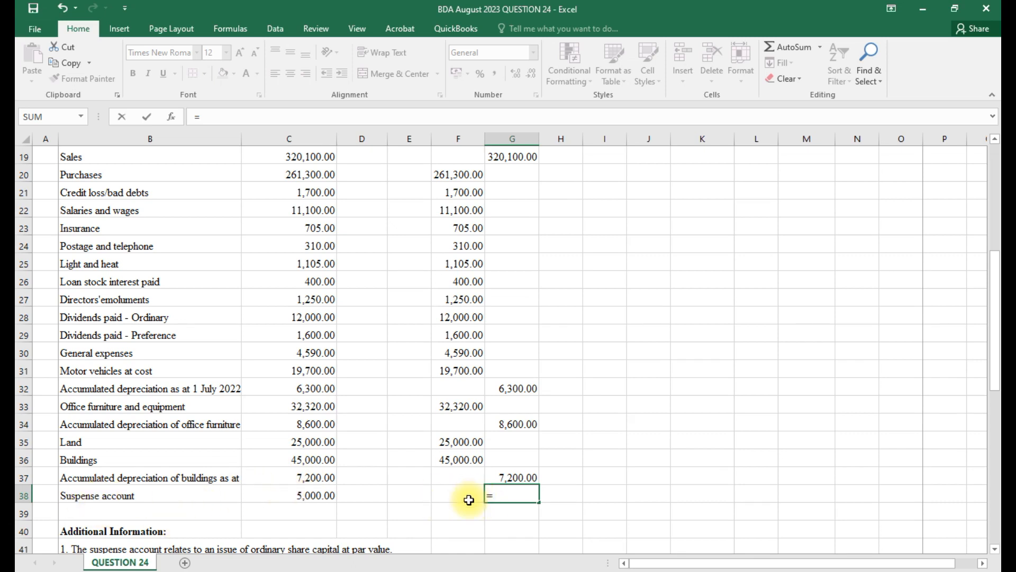
click(313, 492)
key(Return)
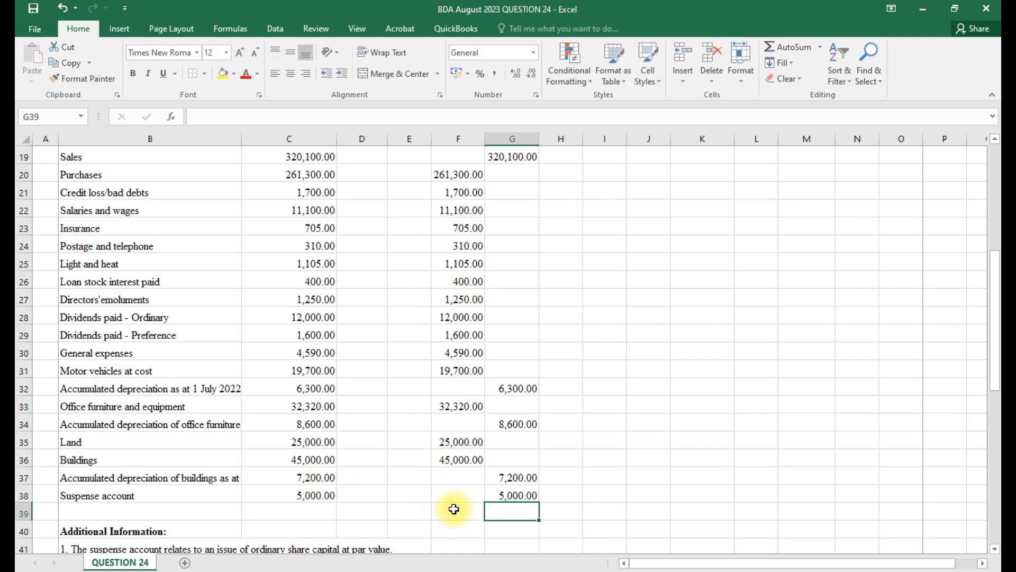
- Insert five blank sheet rows at row 39, between the suspense account and the additional information
scroll(453, 508, down, 1)
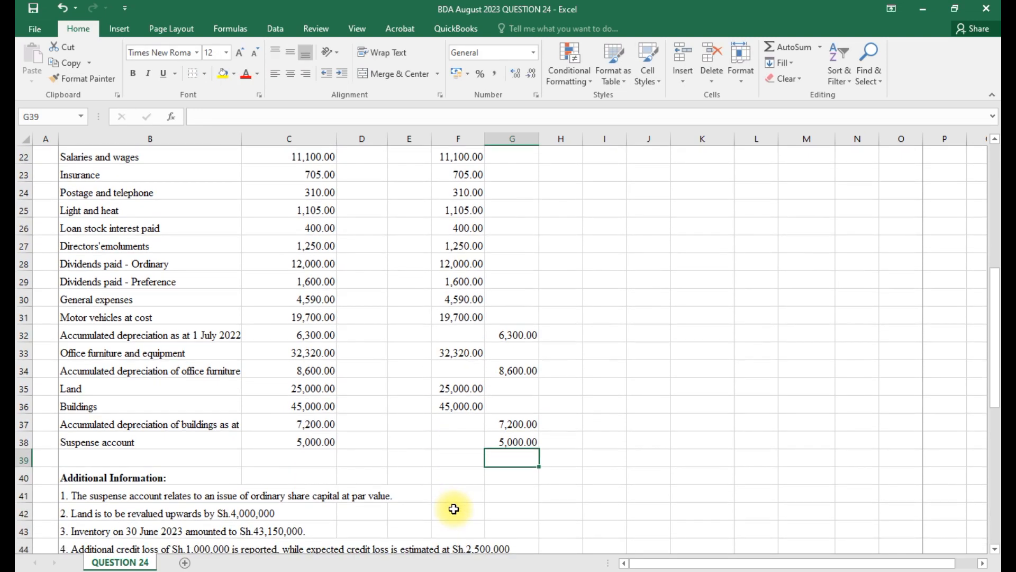
scroll(453, 509, down, 1)
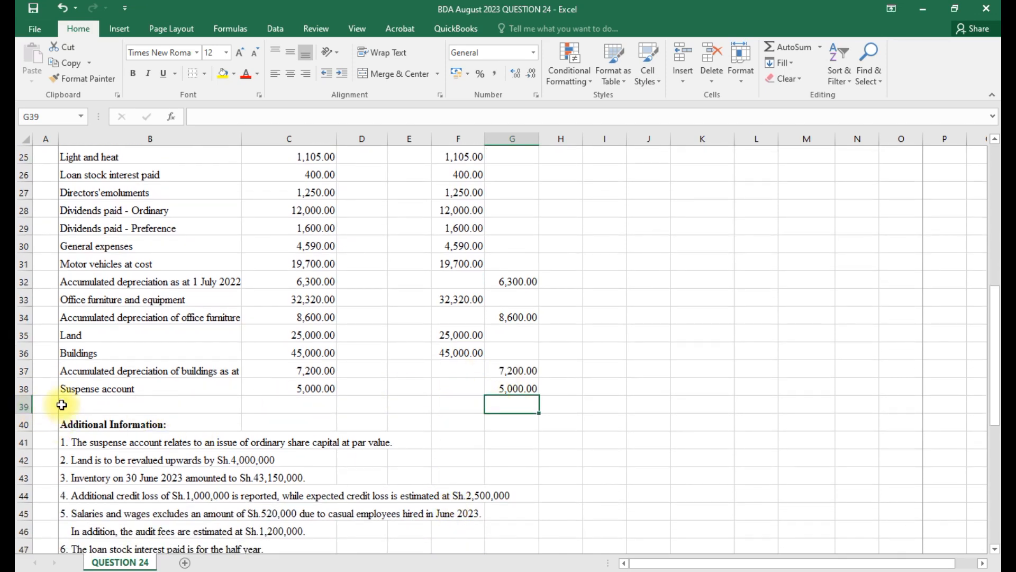
click(25, 404)
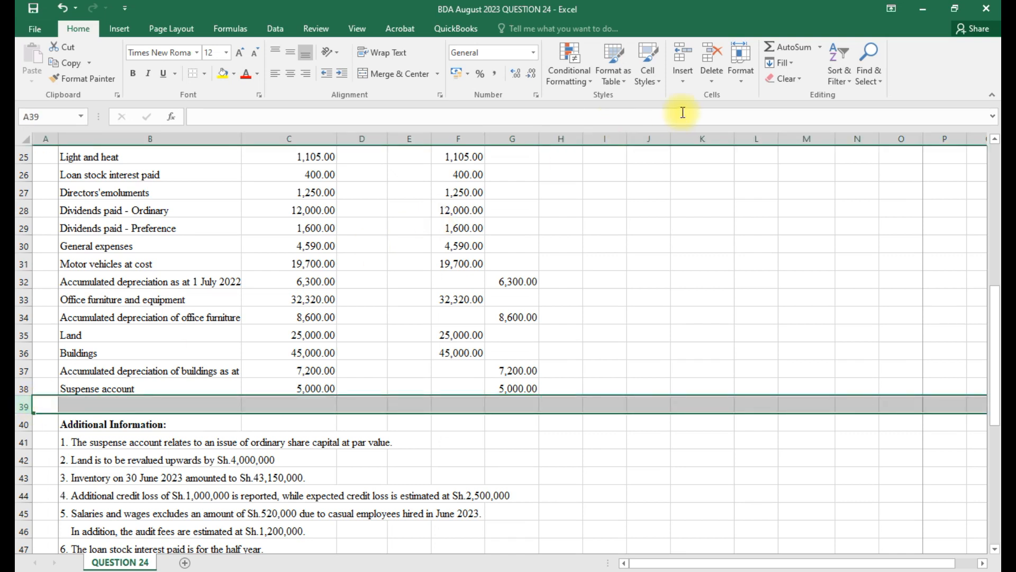
click(682, 82)
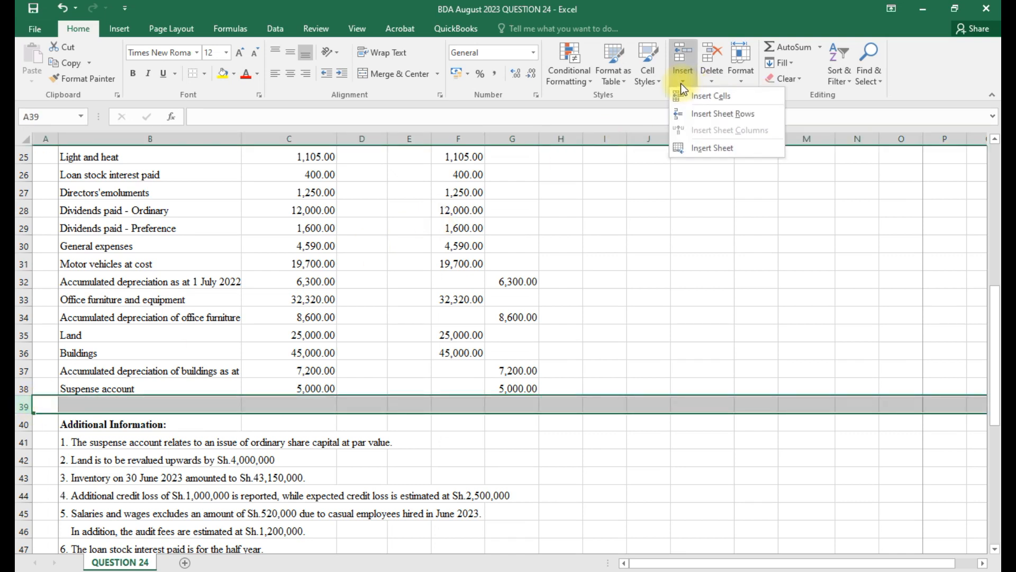
click(689, 108)
click(682, 81)
click(694, 109)
click(682, 80)
click(694, 112)
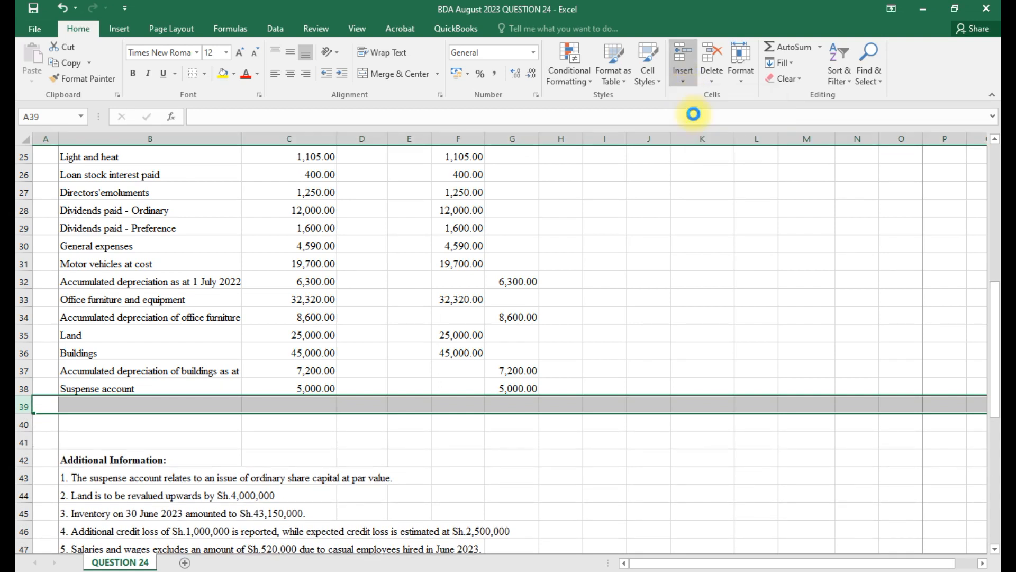
click(682, 81)
click(696, 110)
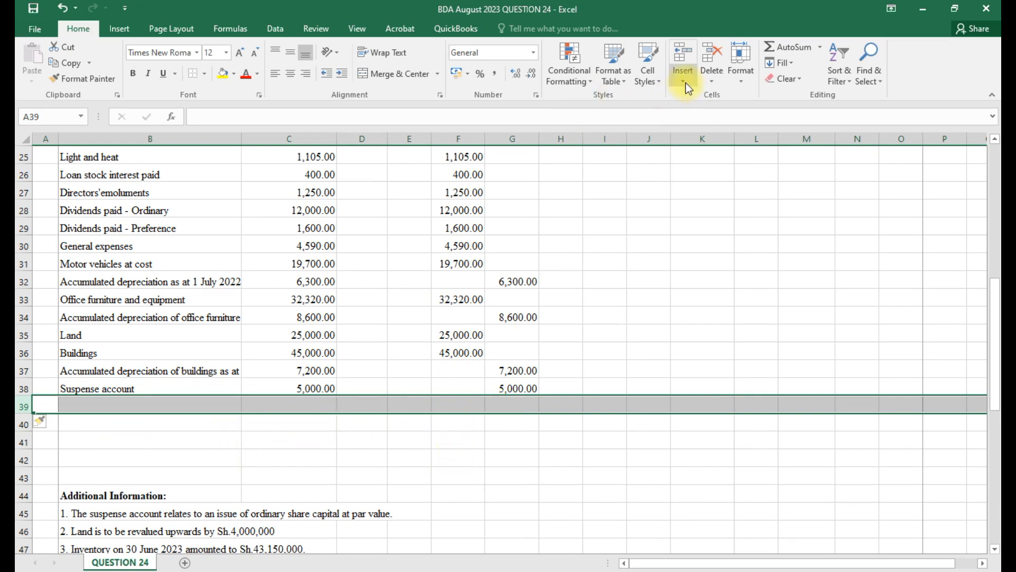
click(685, 82)
click(698, 110)
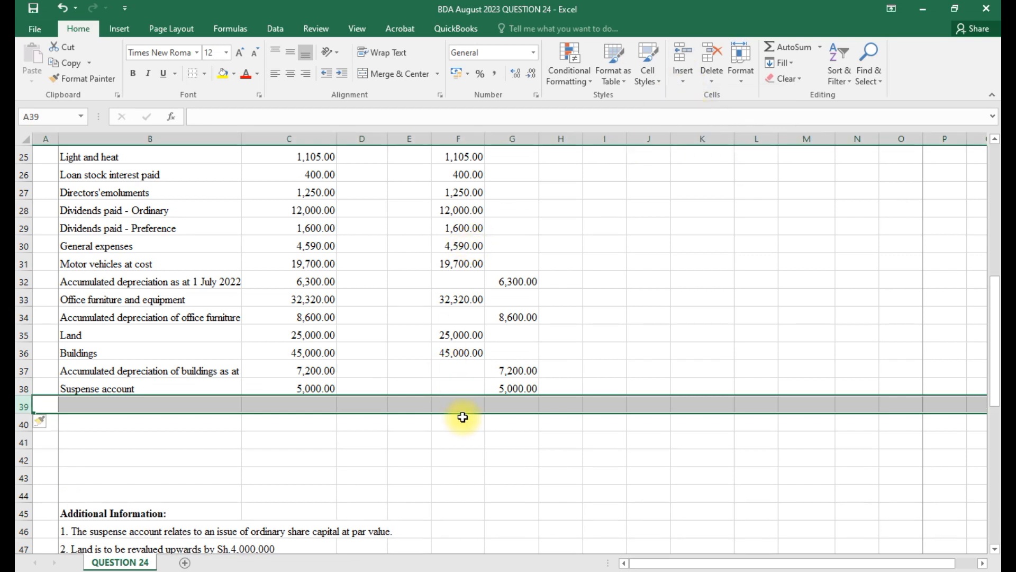
- Total the draft trial balance debits with =SUM(F10:F43) in F44 and copy the formula across to the credit column in G44
scroll(464, 419, down, 1)
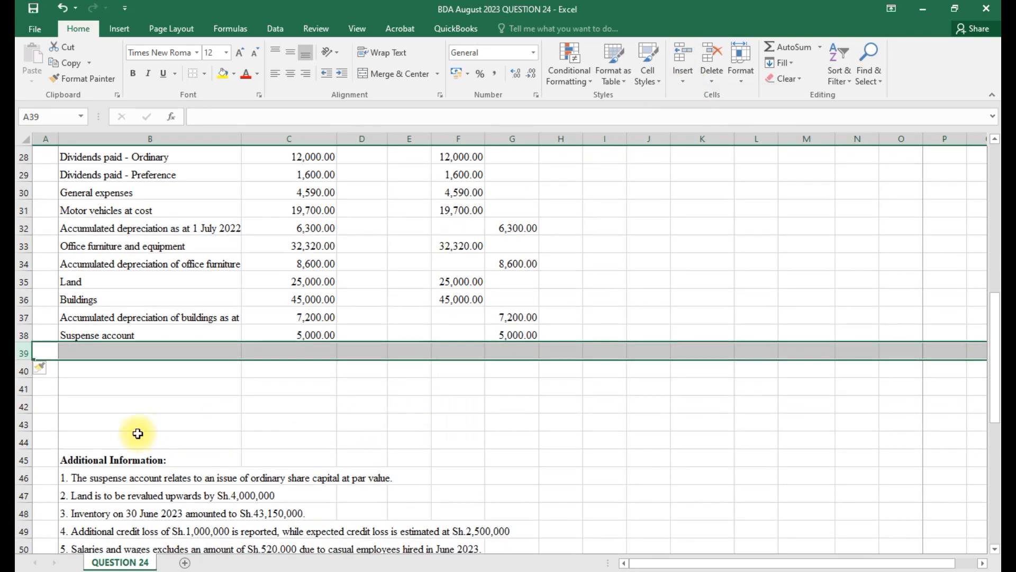
click(455, 441)
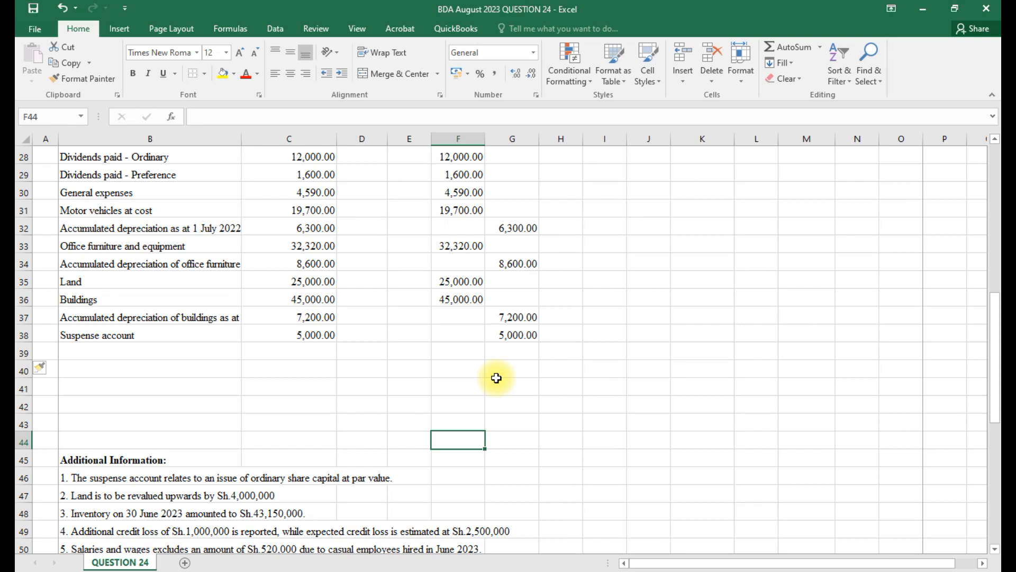
key(alt+equal)
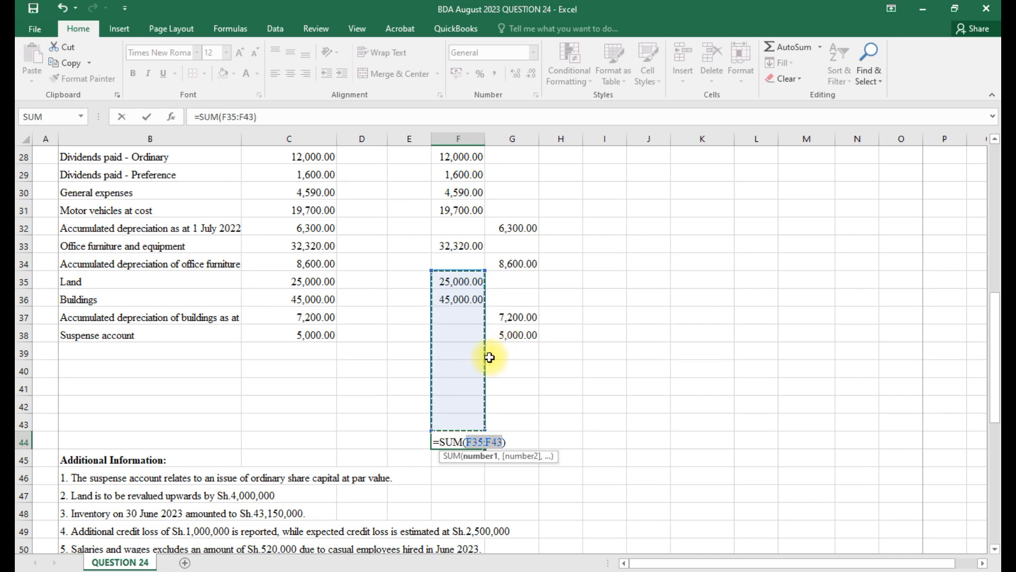
scroll(489, 357, up, 2)
drag(485, 379, 467, 284)
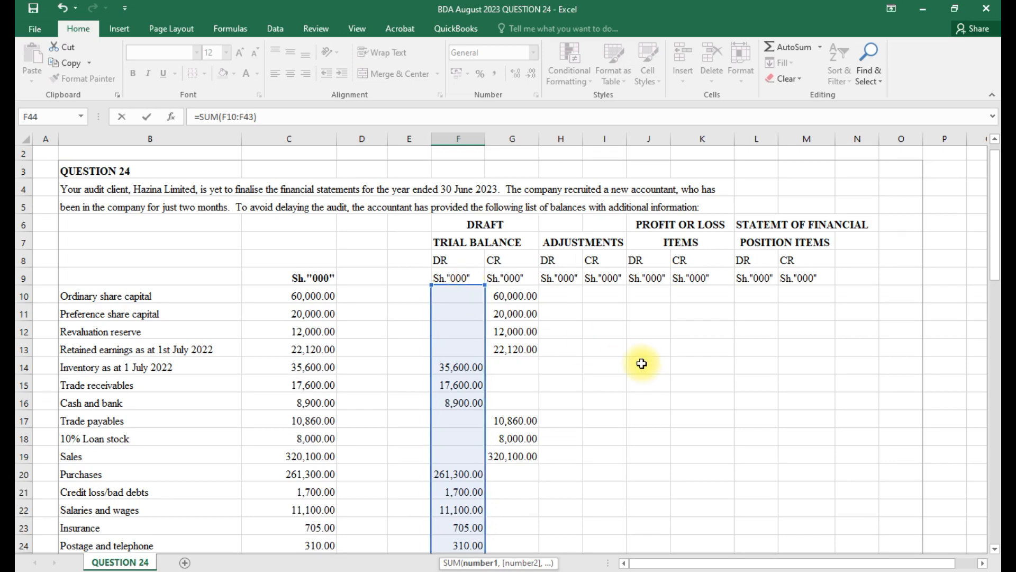
key(Return)
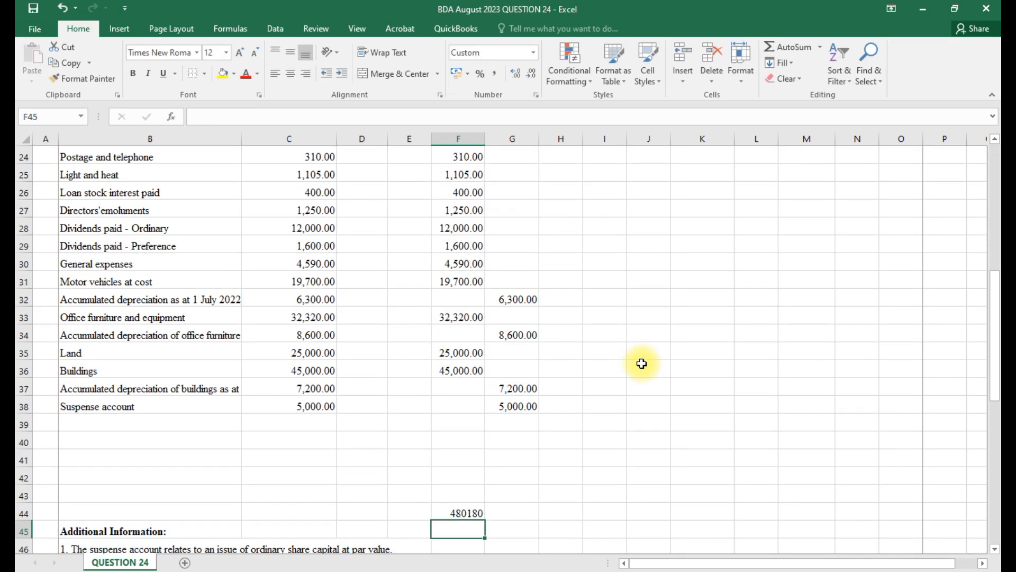
click(459, 513)
drag(485, 520, 521, 536)
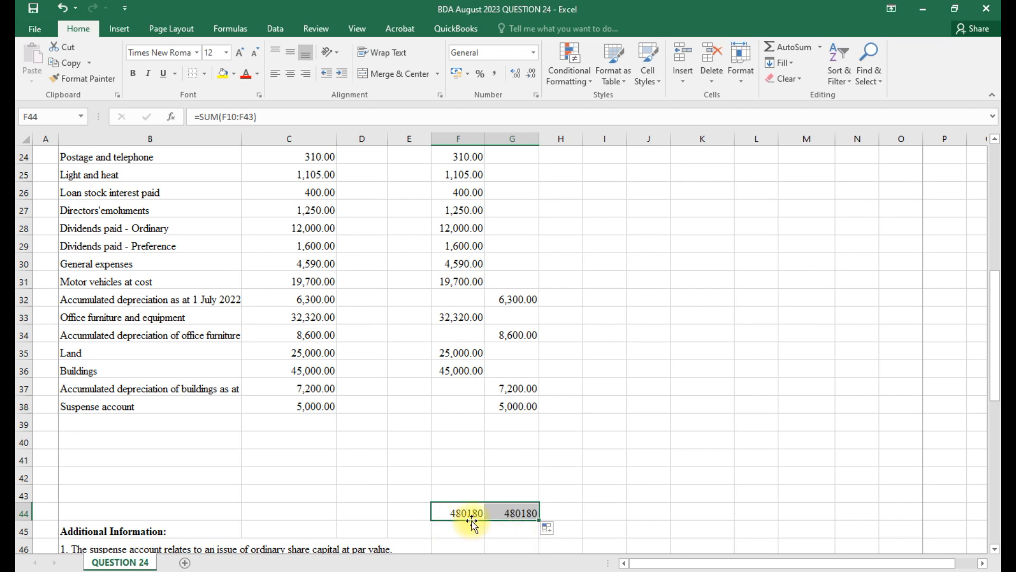
- Format the totals in F44:G44 with comma style, a top and thick bottom border and bold, widening column F to fit
click(494, 75)
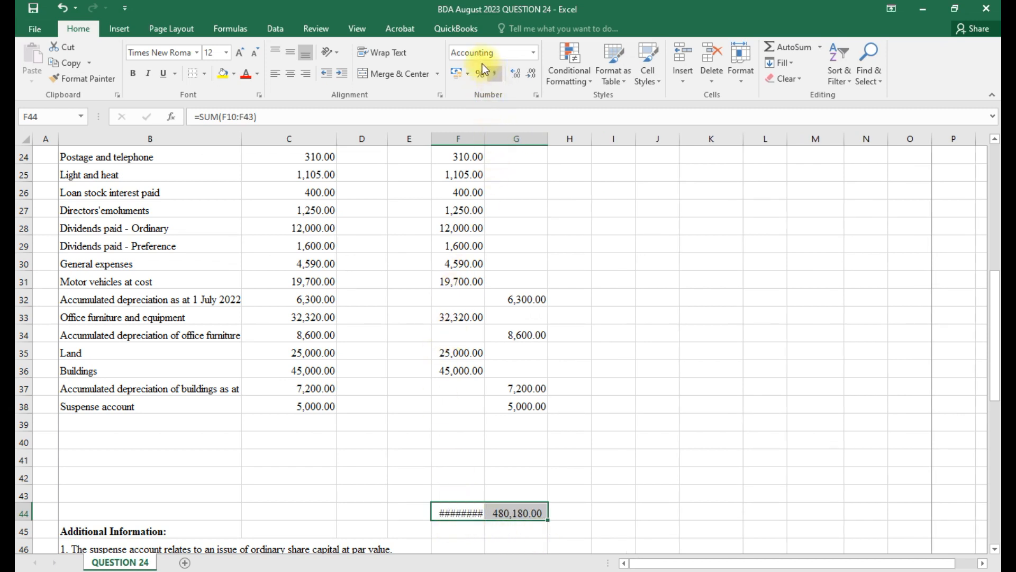
drag(482, 136, 492, 136)
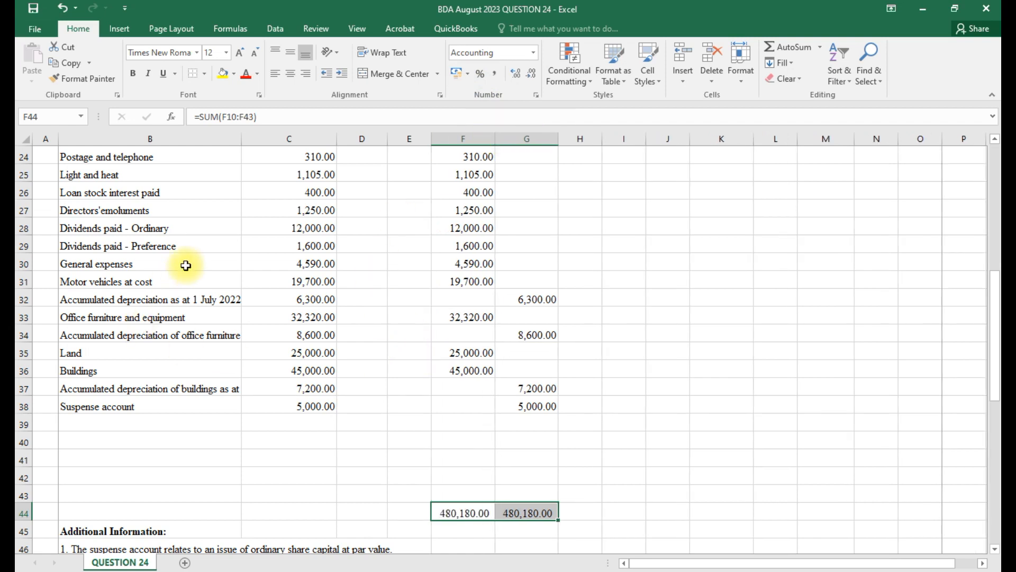
click(204, 74)
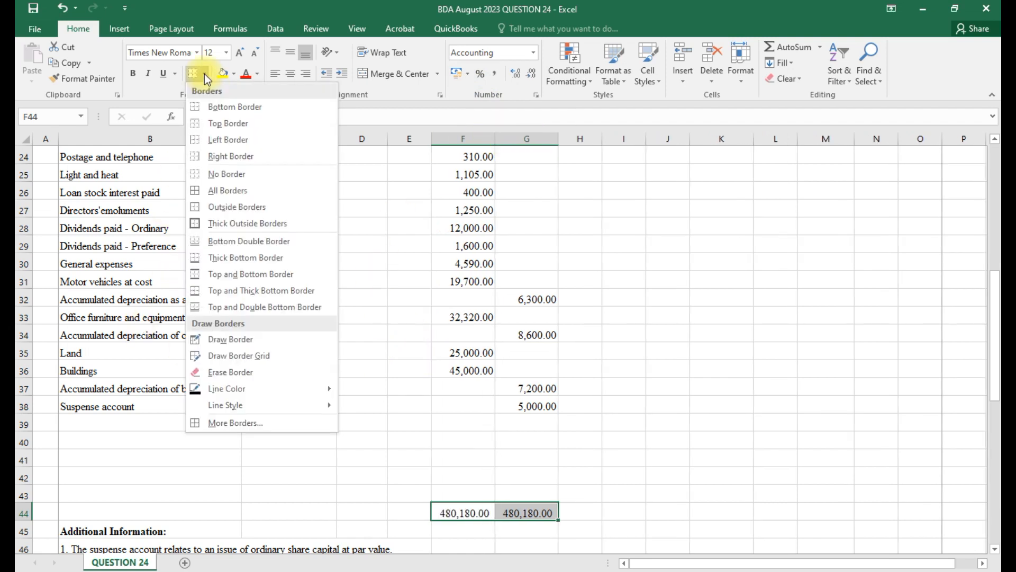
click(240, 292)
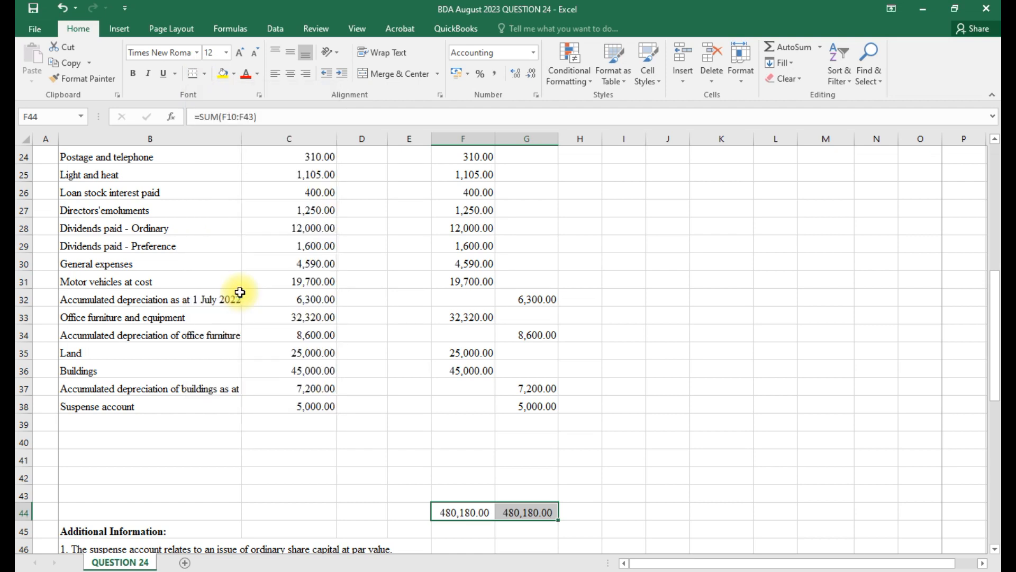
key(ctrl+b)
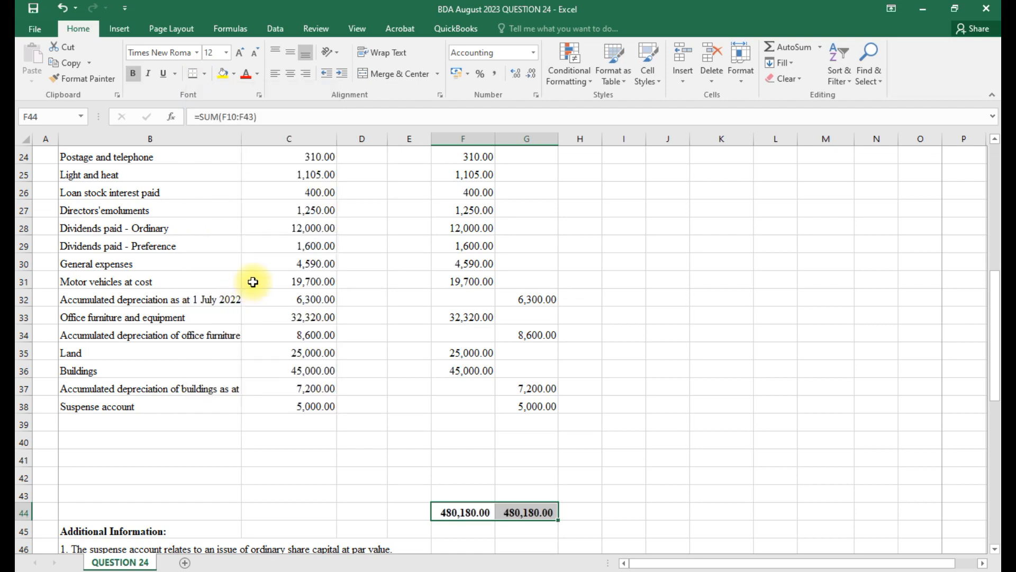
- Calculate motor vehicles depreciation in G56 as 30% of cost less accumulated depreciation, using (C31-C32)
scroll(433, 393, down, 4)
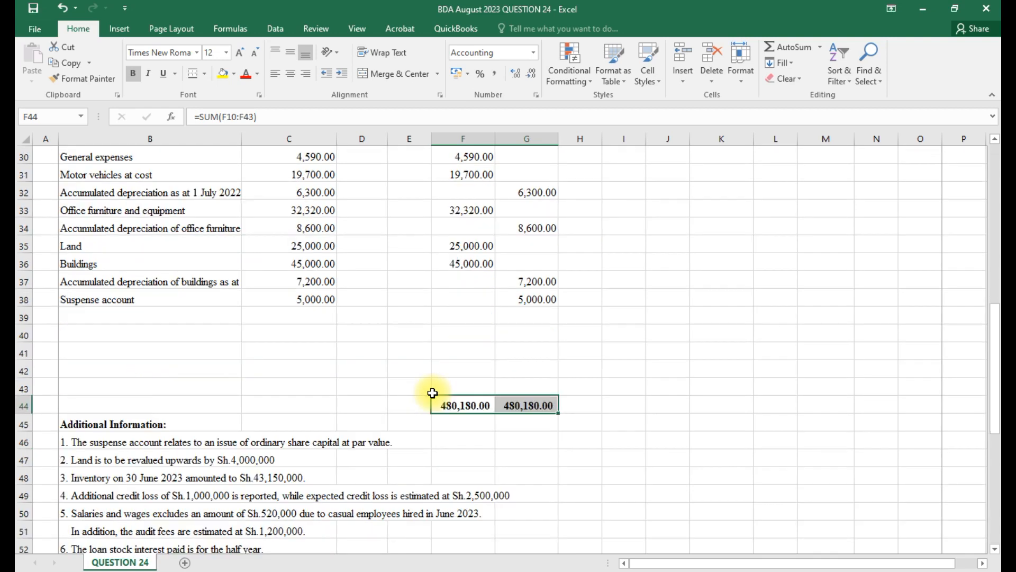
scroll(433, 393, down, 3)
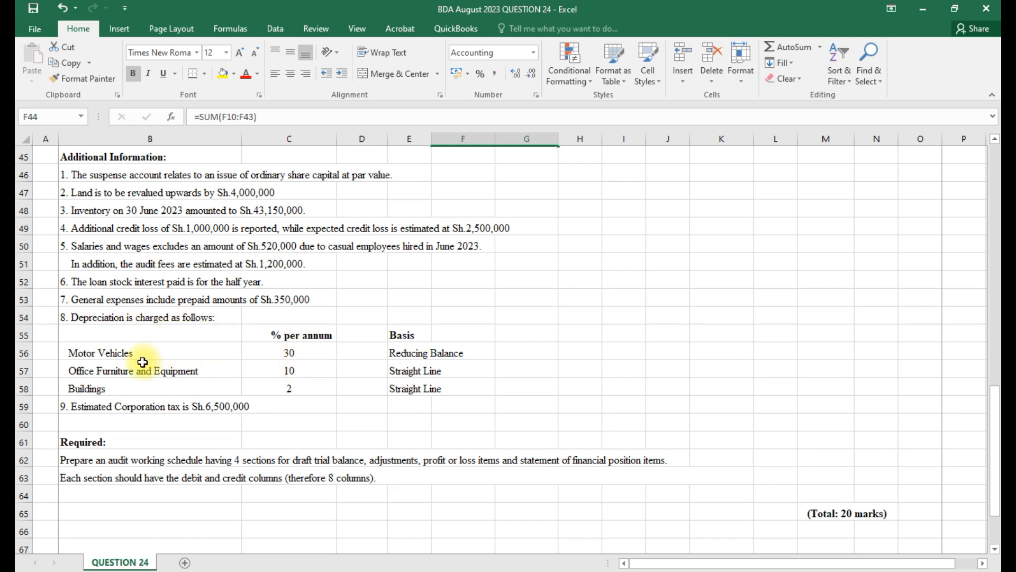
click(537, 354)
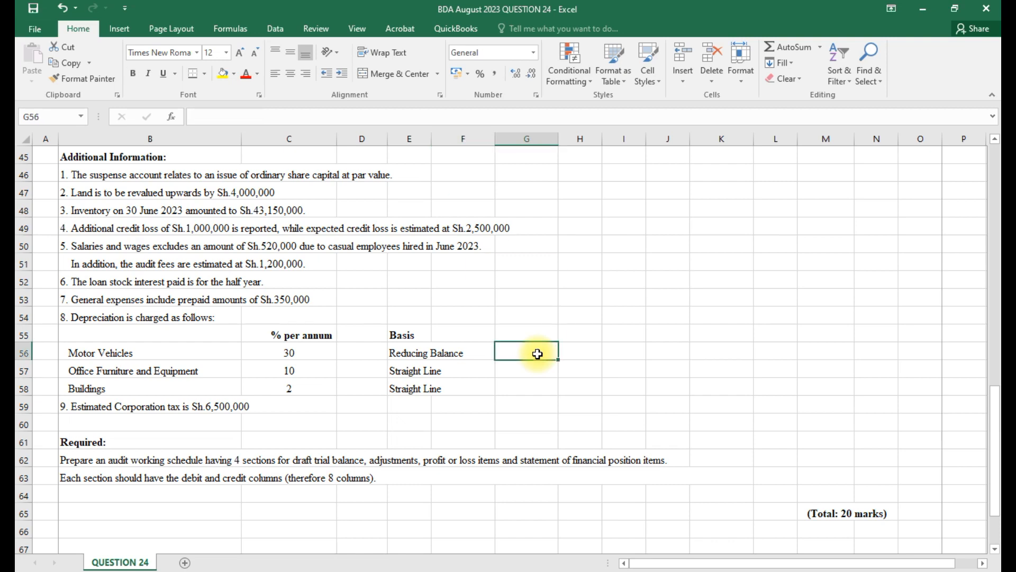
text(=)
scroll(537, 354, up, 4)
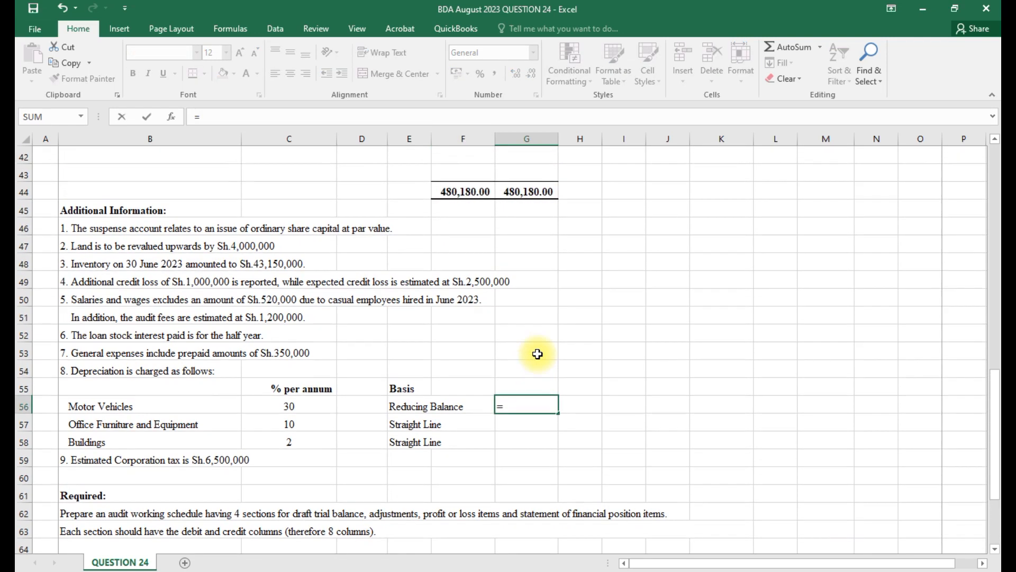
scroll(537, 354, up, 2)
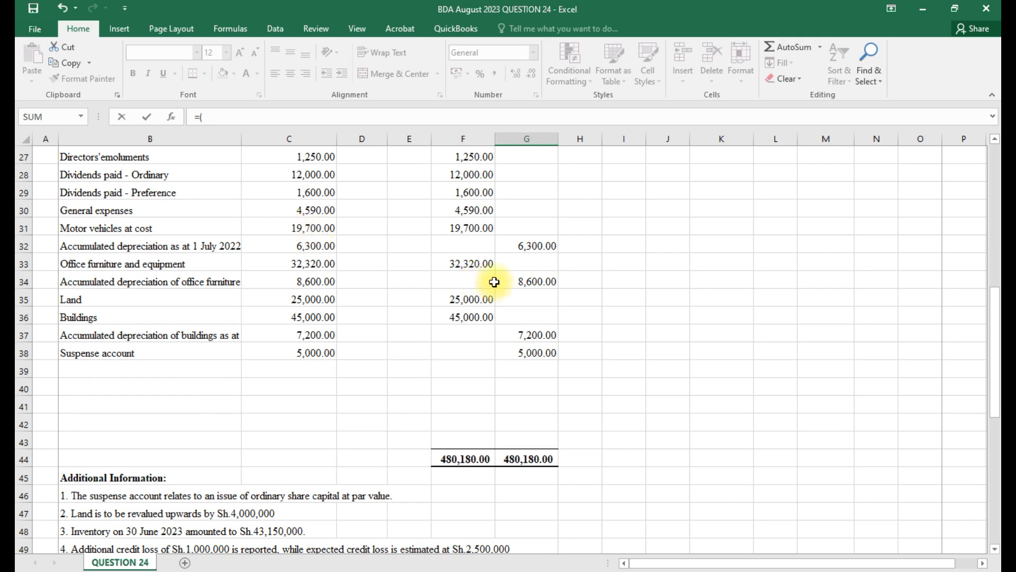
click(295, 228)
text(-)
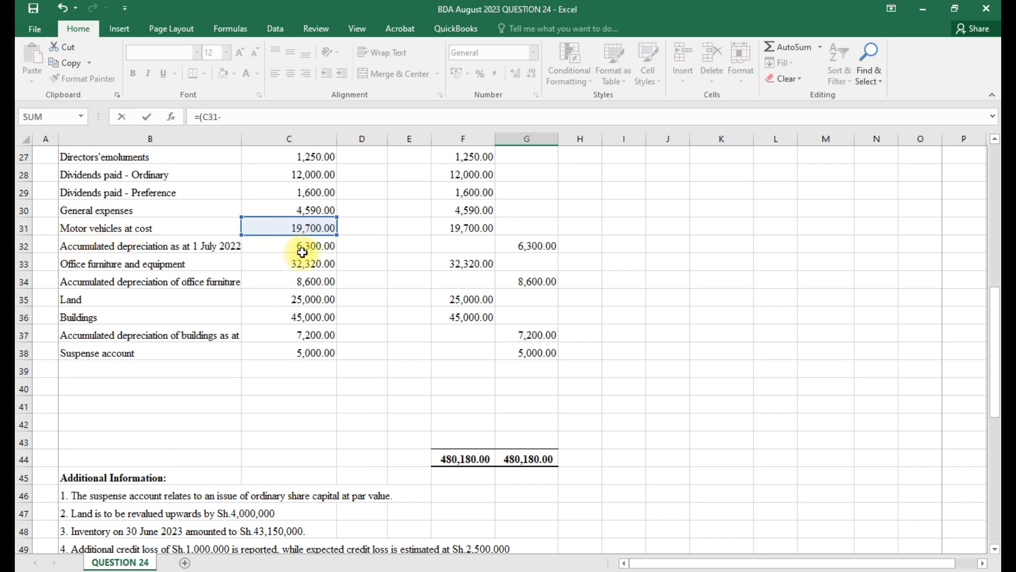
click(322, 252)
text())
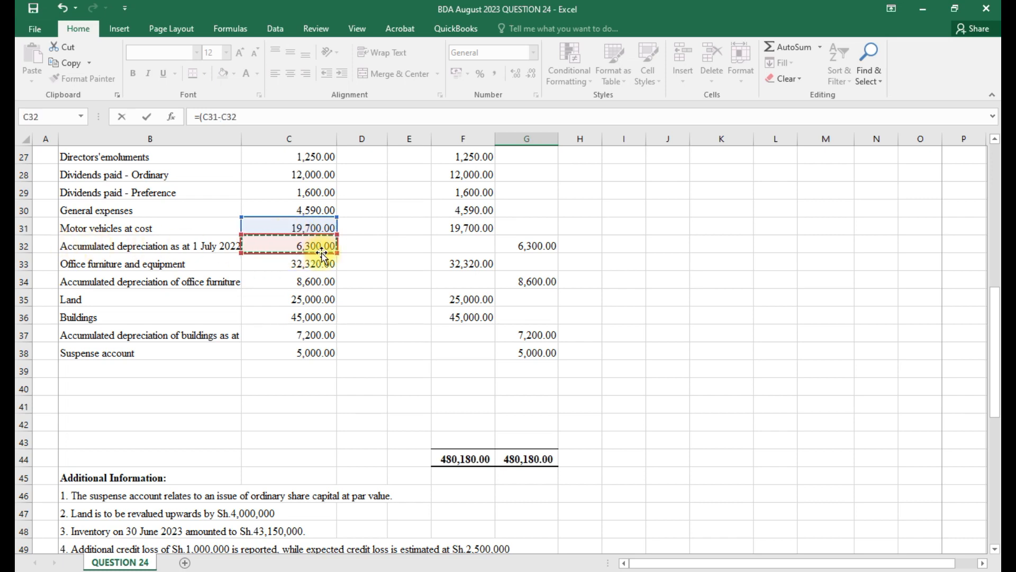
text(*)
scroll(323, 254, down, 7)
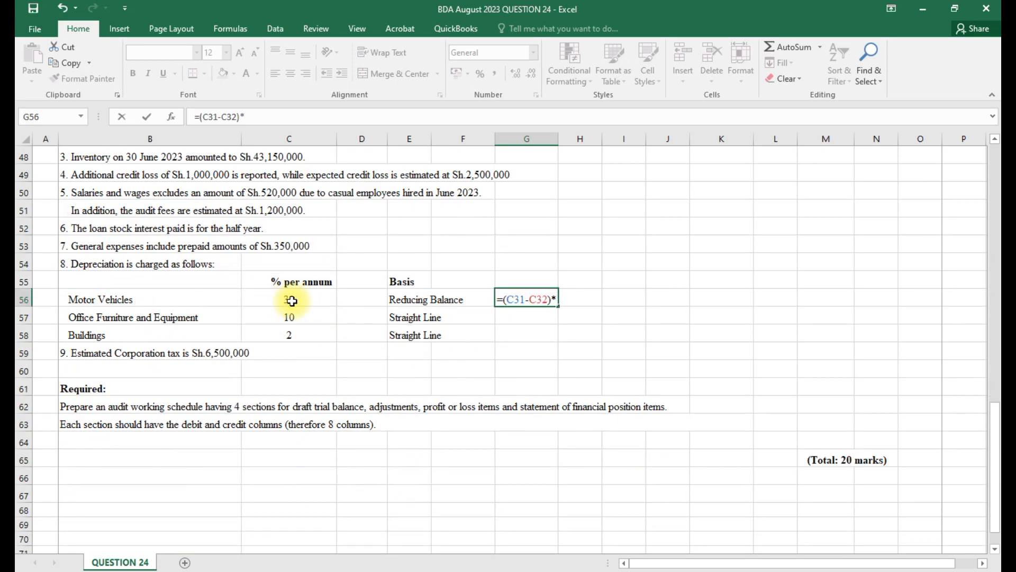
scroll(292, 300, up, 1)
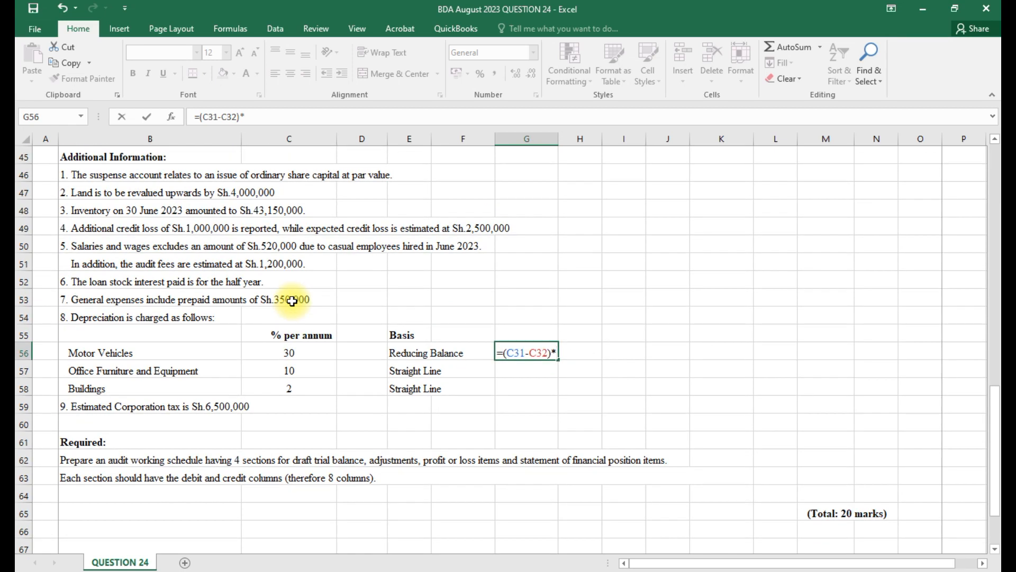
text(020)
key(Return)
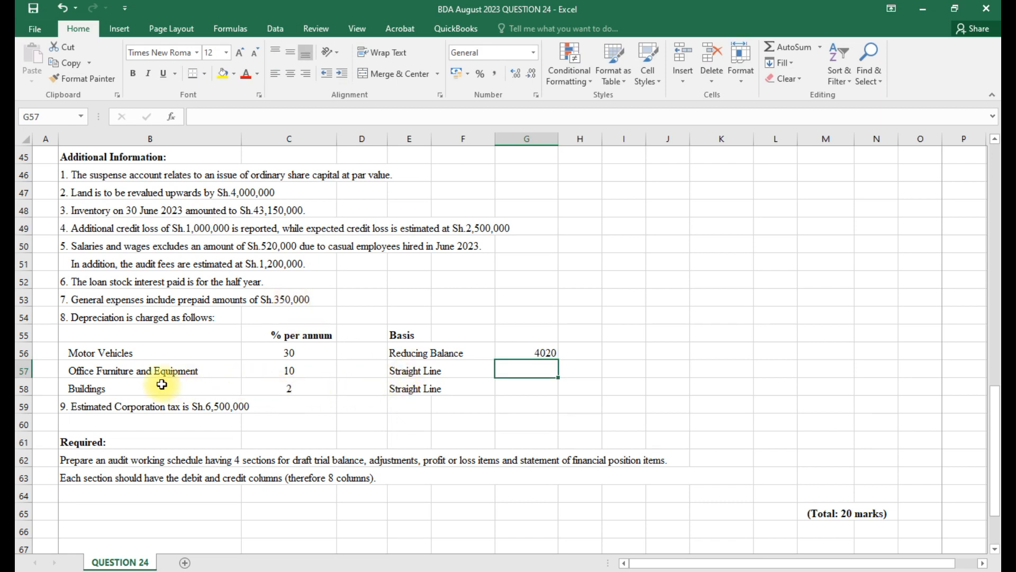
- Change the depreciation rates to percentages, 10% in C57 for office furniture and 2% in C58 for buildings, and return to G57
text(=)
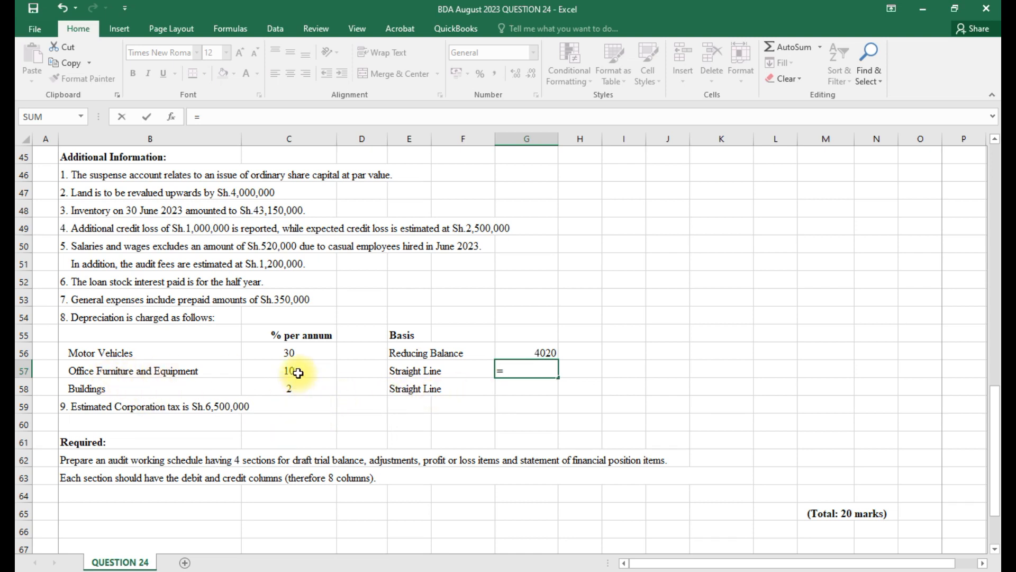
key(BackSpace)
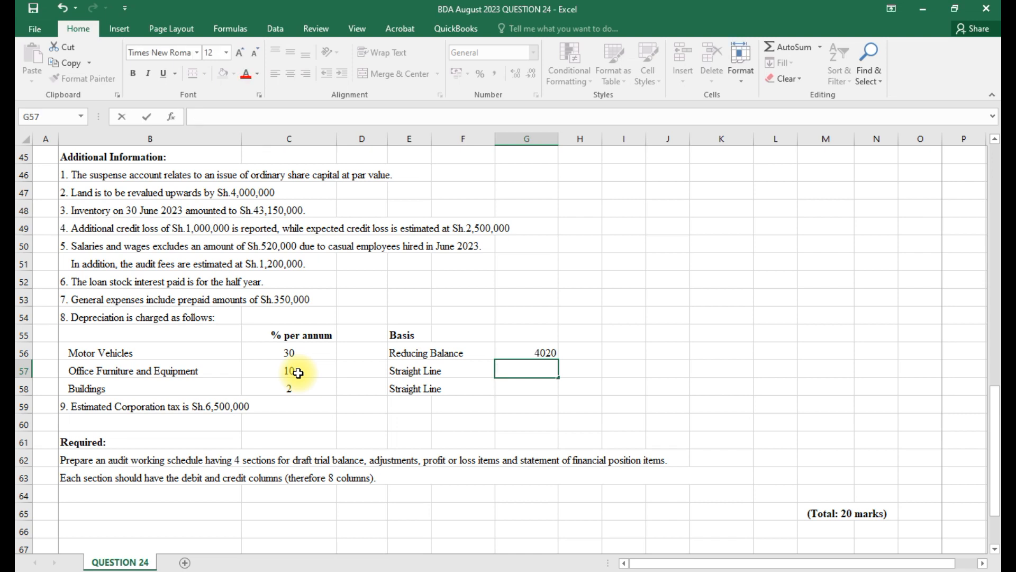
click(298, 372)
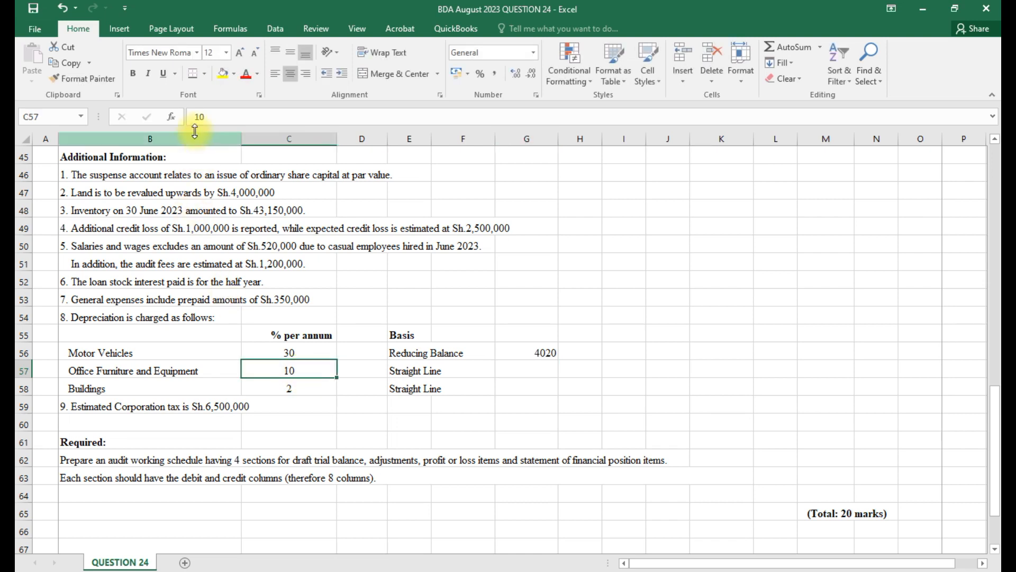
click(210, 116)
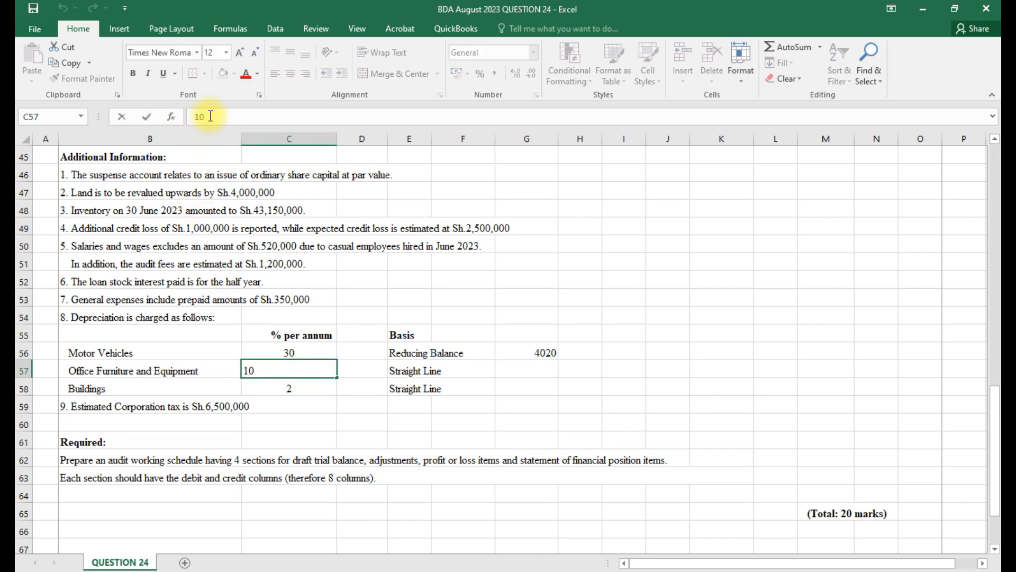
text(%)
key(Return)
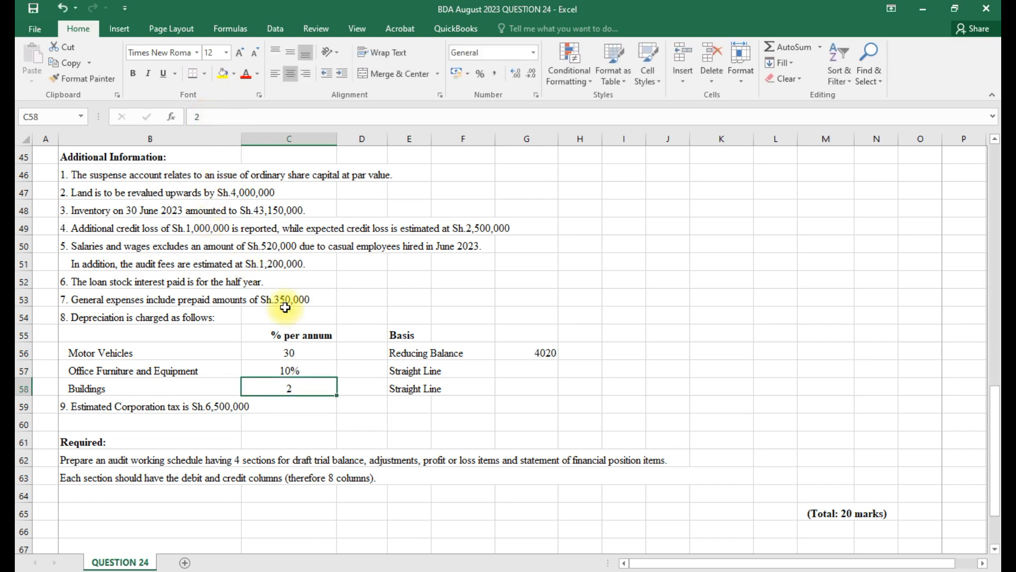
click(214, 119)
text(%)
key(Return)
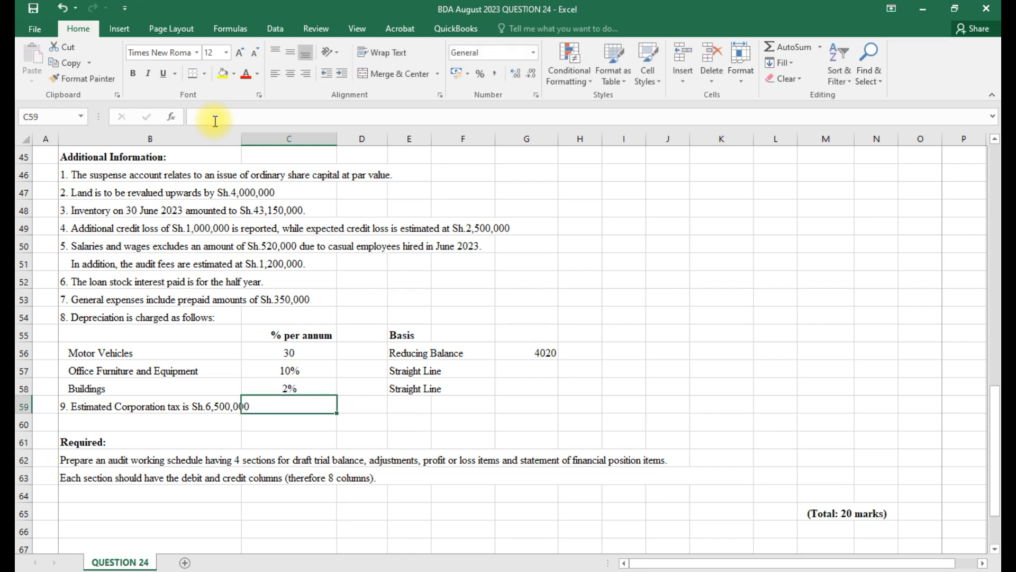
click(528, 364)
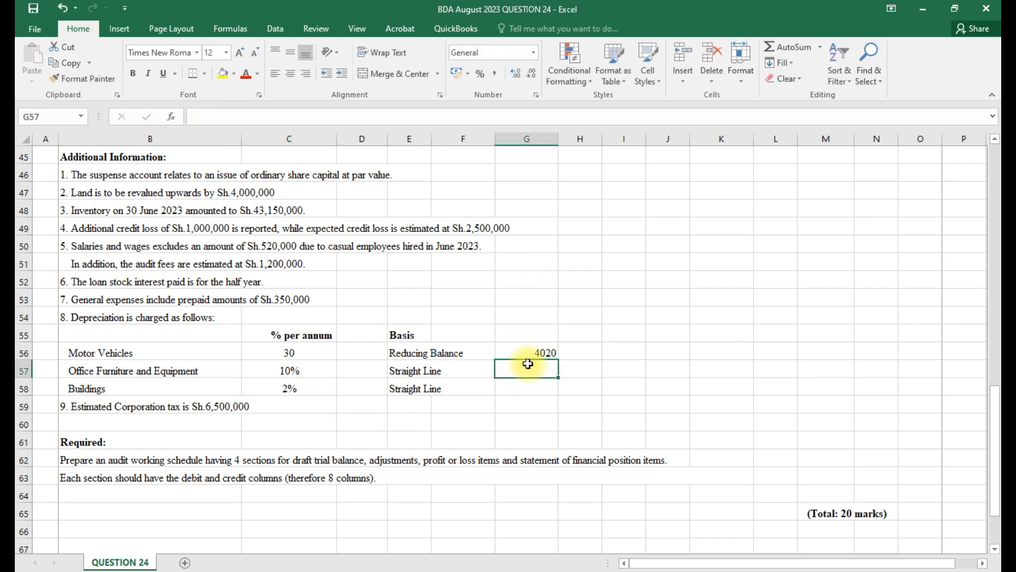
- Calculate office furniture and equipment depreciation in G57 as cost times the straight-line rate with =C33*C57
text(=)
scroll(228, 407, up, 5)
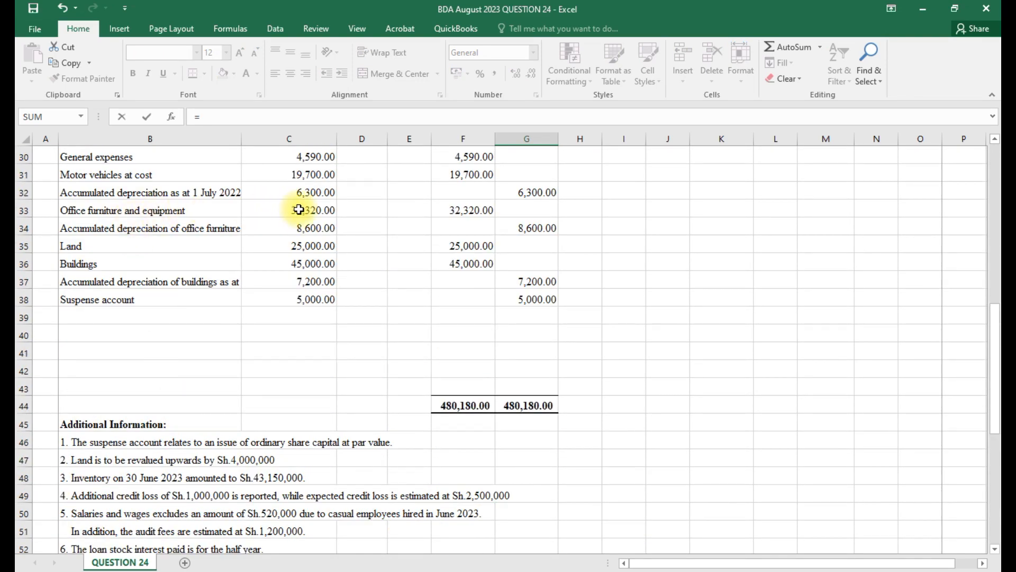
click(299, 210)
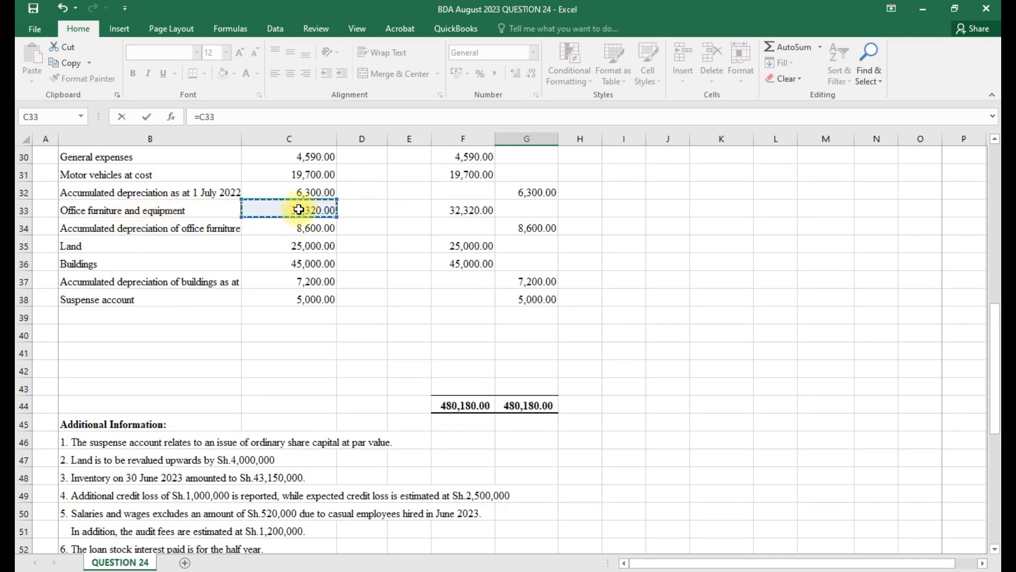
text(*)
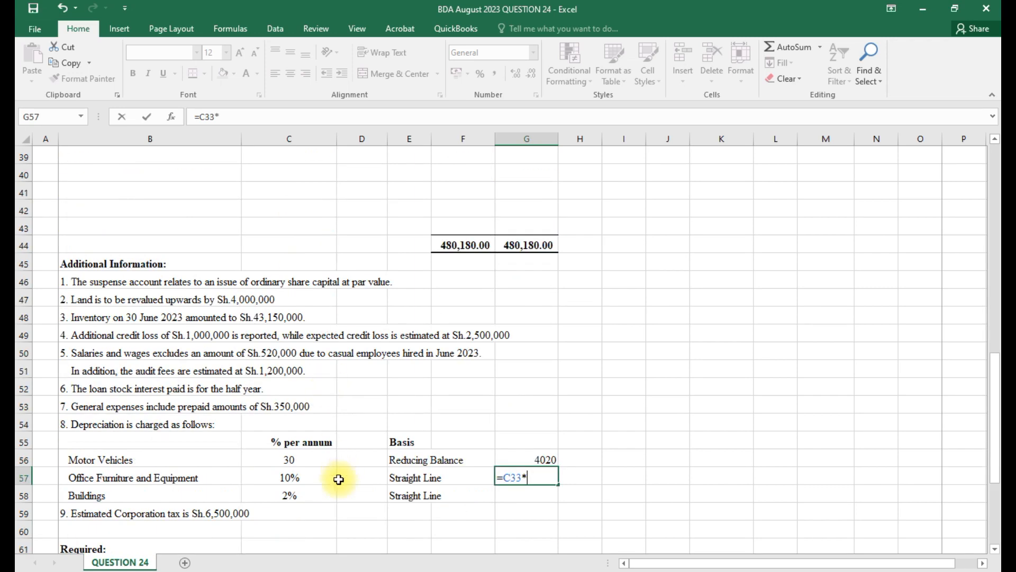
click(296, 478)
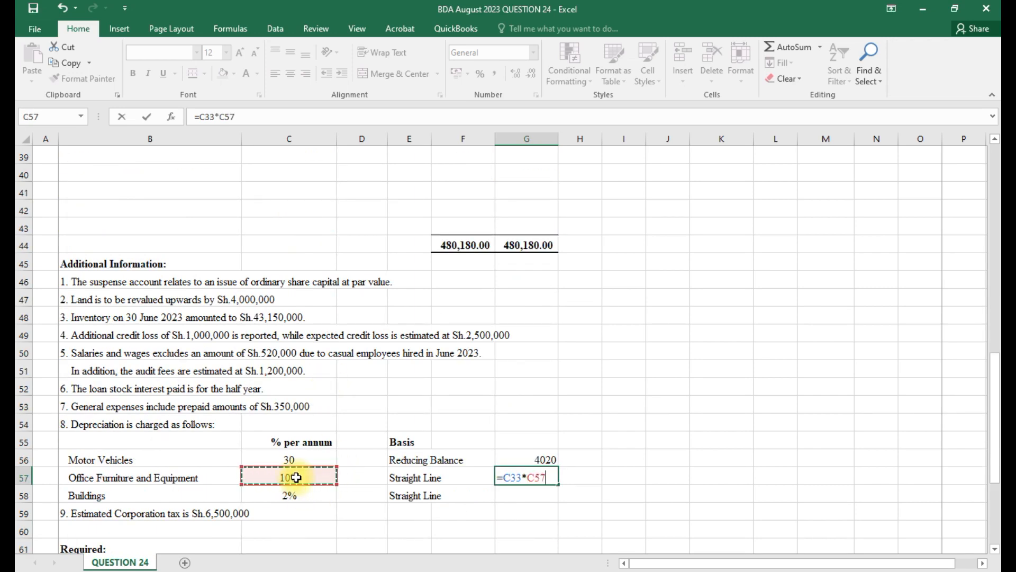
key(Return)
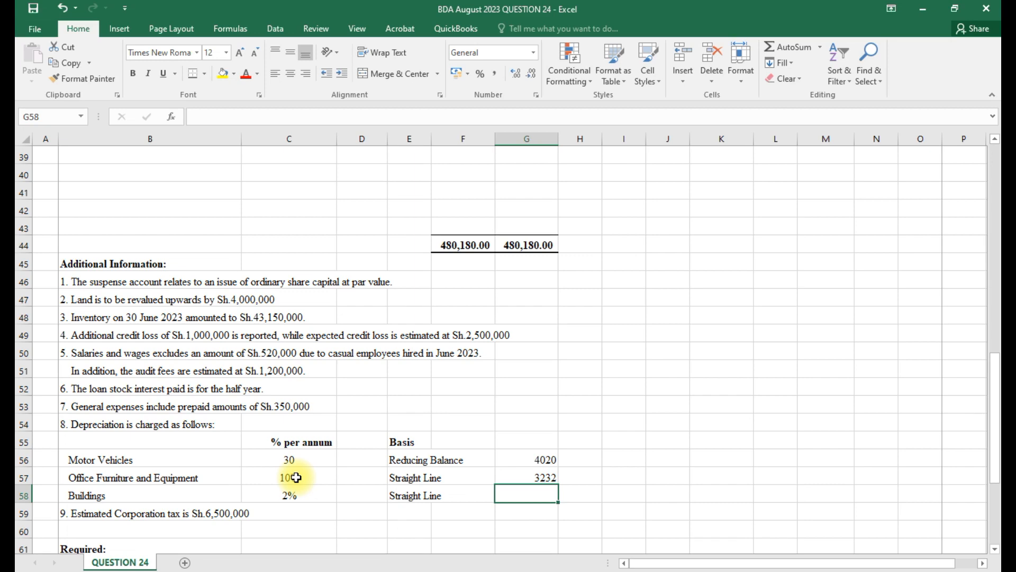
- Calculate buildings depreciation in G58 as cost times the straight-line rate with =C36*C58
text(=)
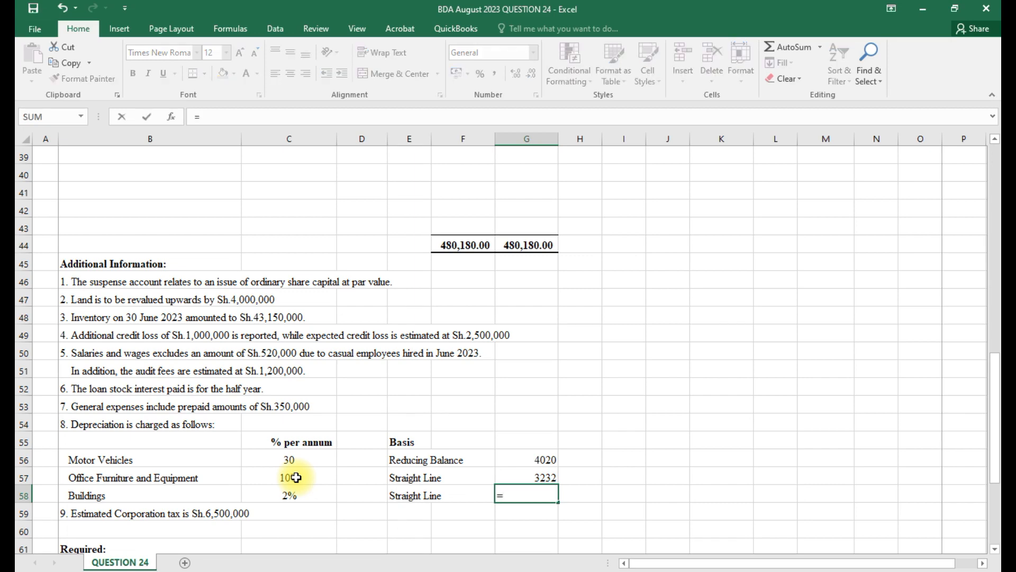
scroll(295, 477, up, 4)
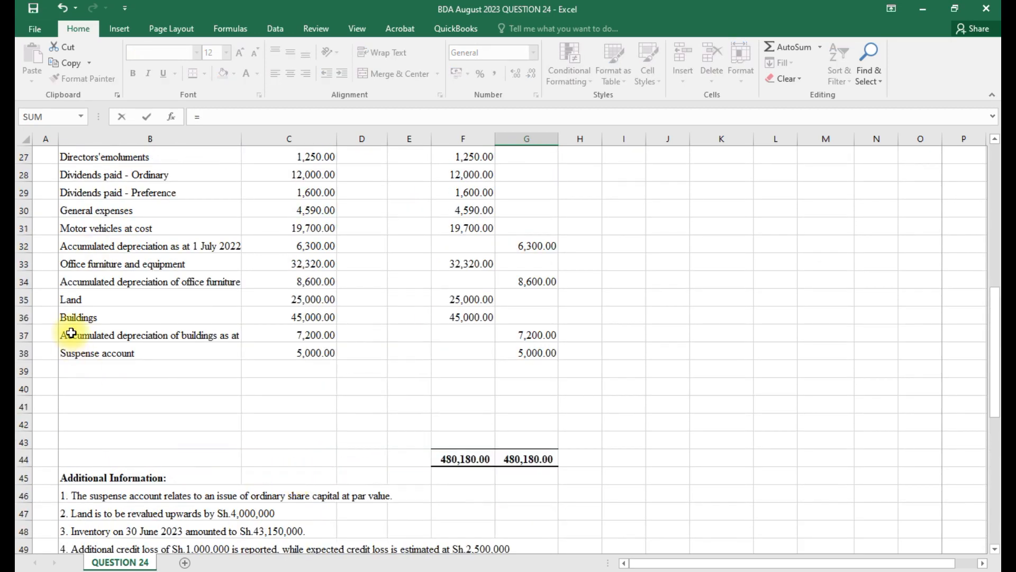
click(304, 317)
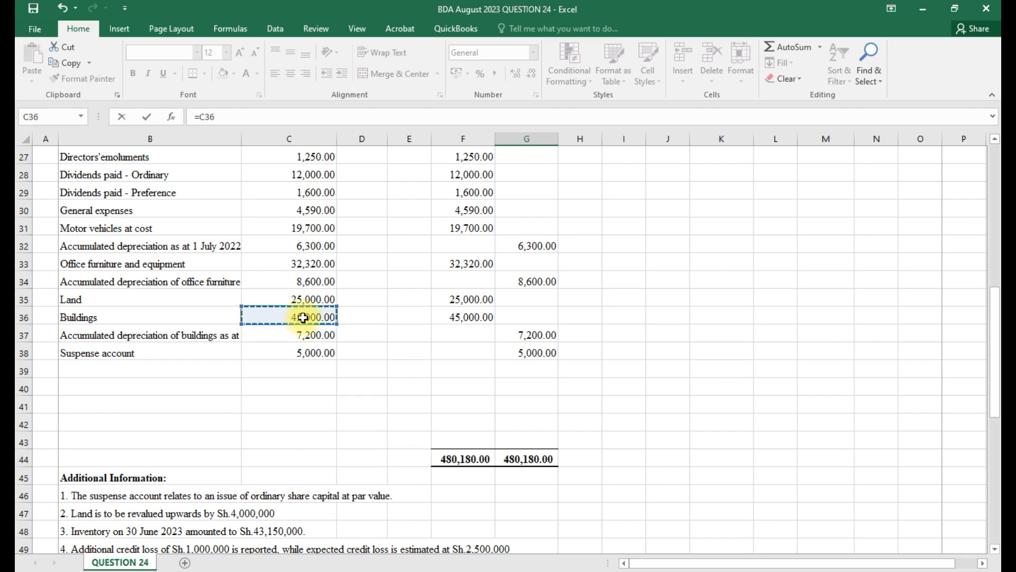
text(*)
scroll(300, 394, down, 6)
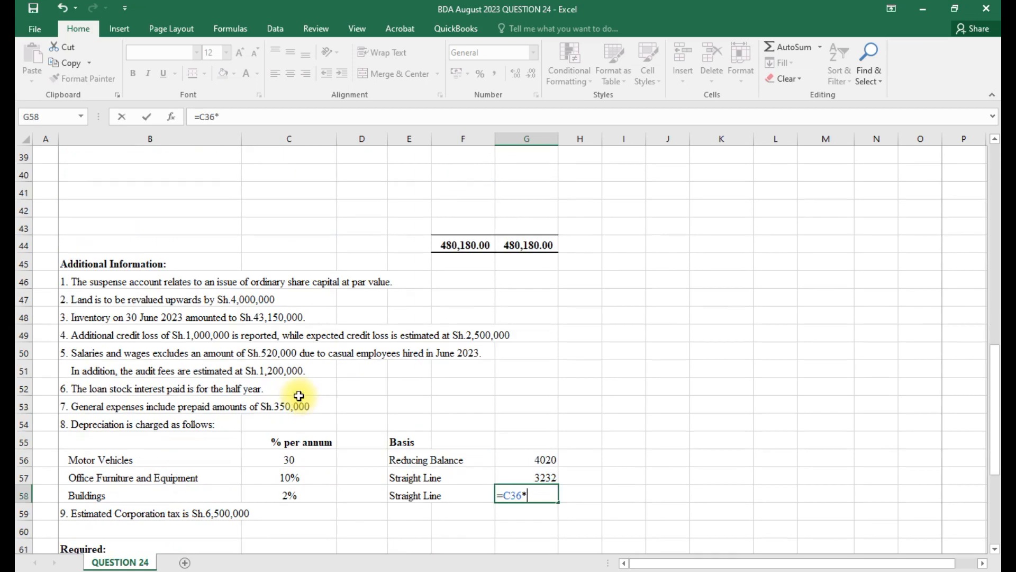
click(291, 389)
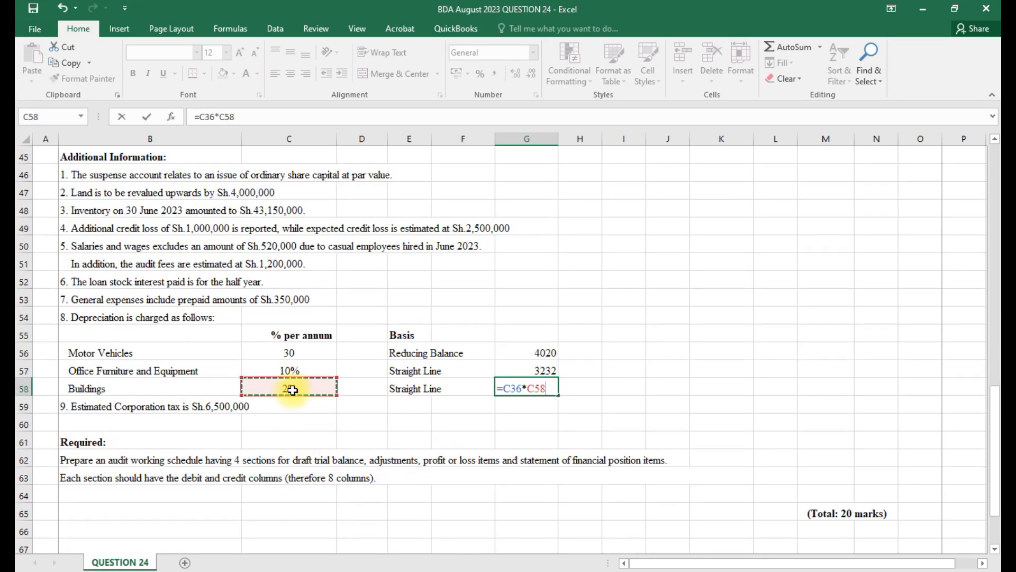
key(Return)
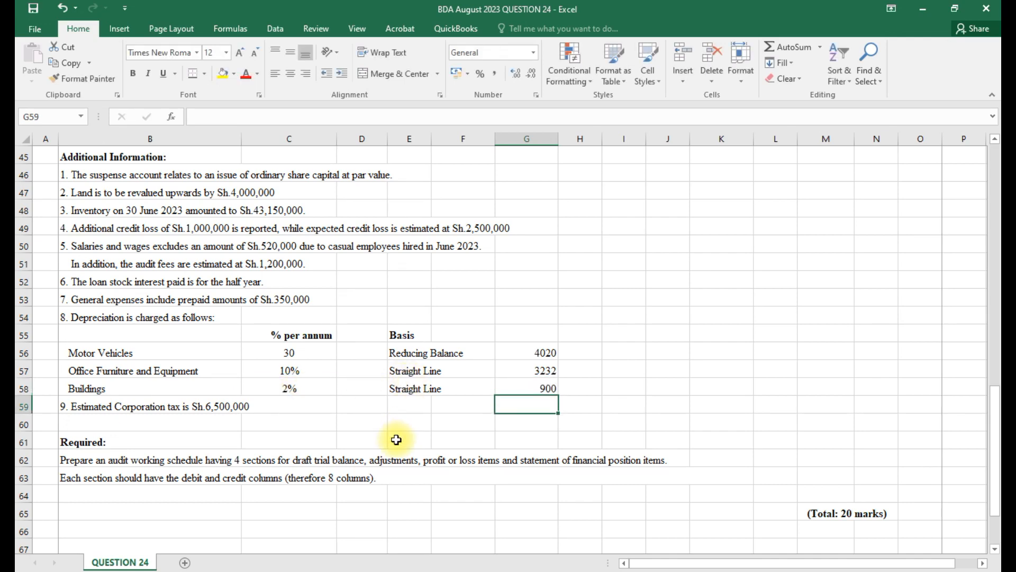
- Clear the suspense account by linking its balance into the adjustments debit column, entering =C38 in H38
scroll(396, 440, up, 3)
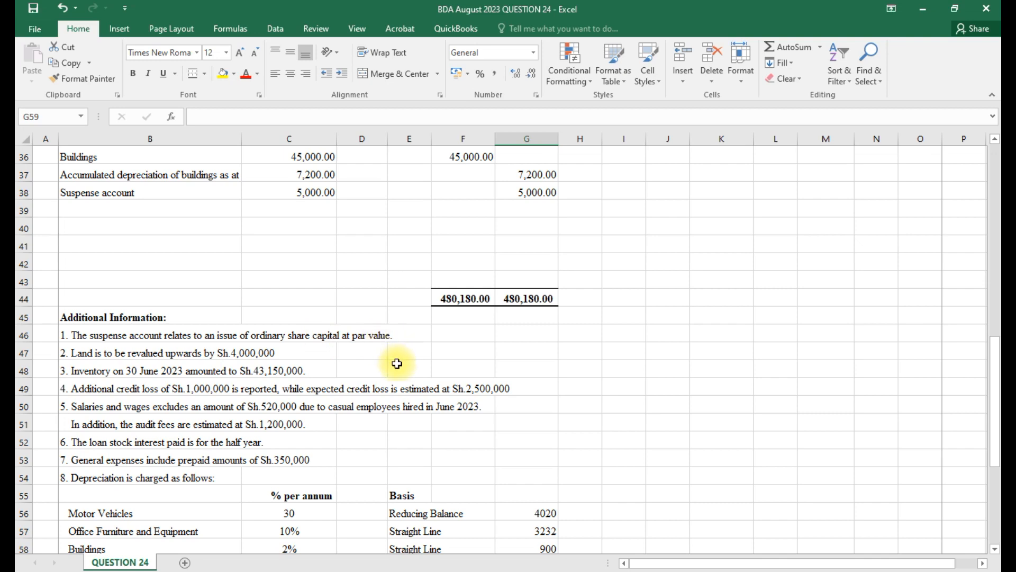
scroll(396, 362, up, 1)
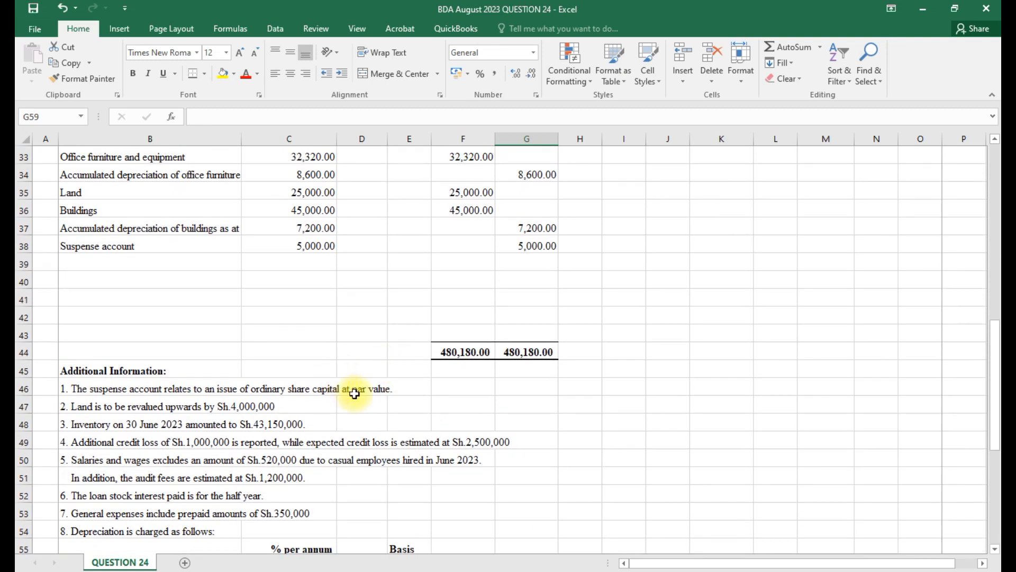
scroll(603, 408, up, 1)
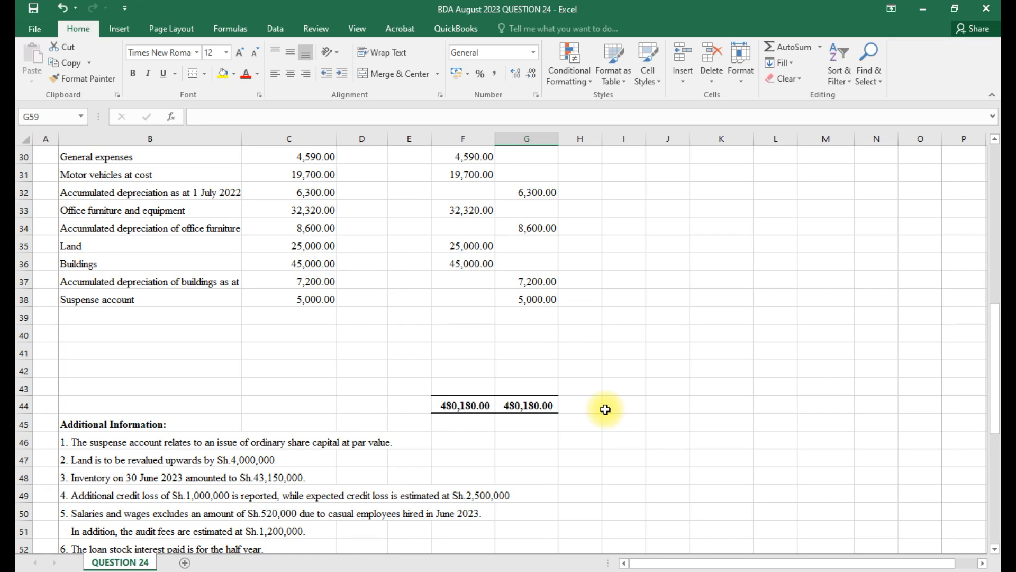
click(587, 296)
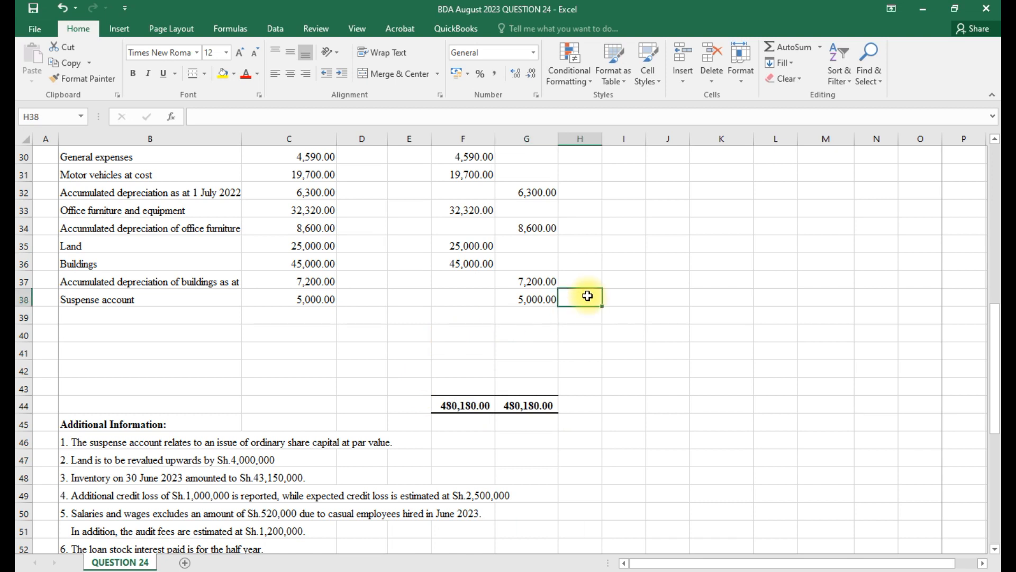
text(=)
click(299, 299)
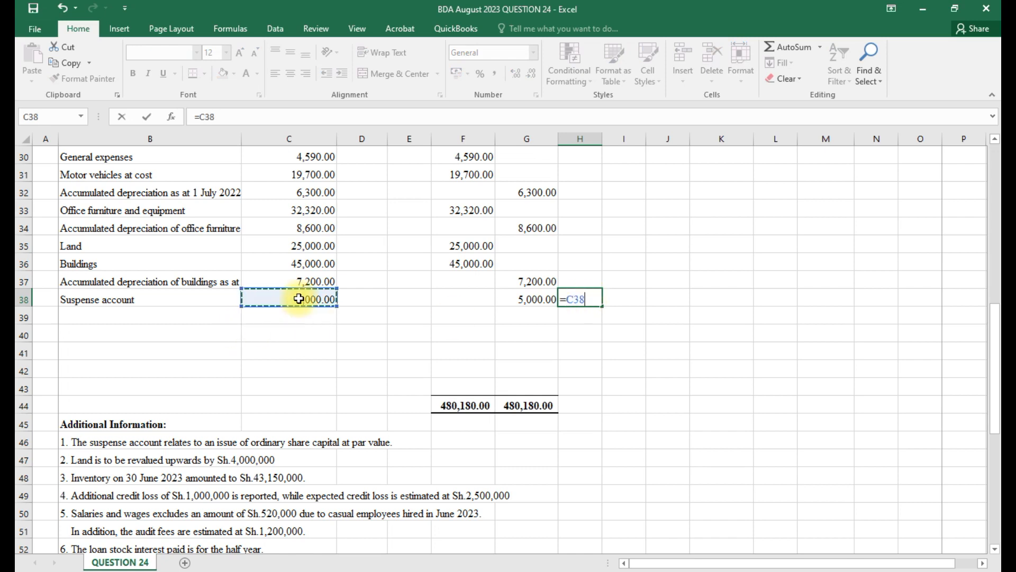
key(Return)
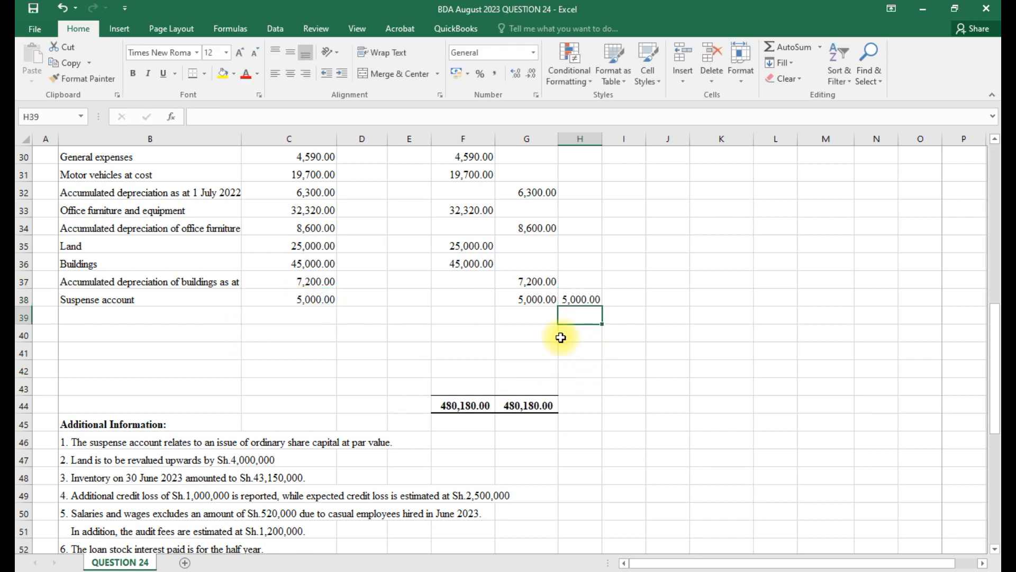
- Credit the suspense balance to ordinary share capital in the adjustments section by entering =C38 in I10
scroll(560, 337, up, 1)
scroll(560, 337, up, 1)
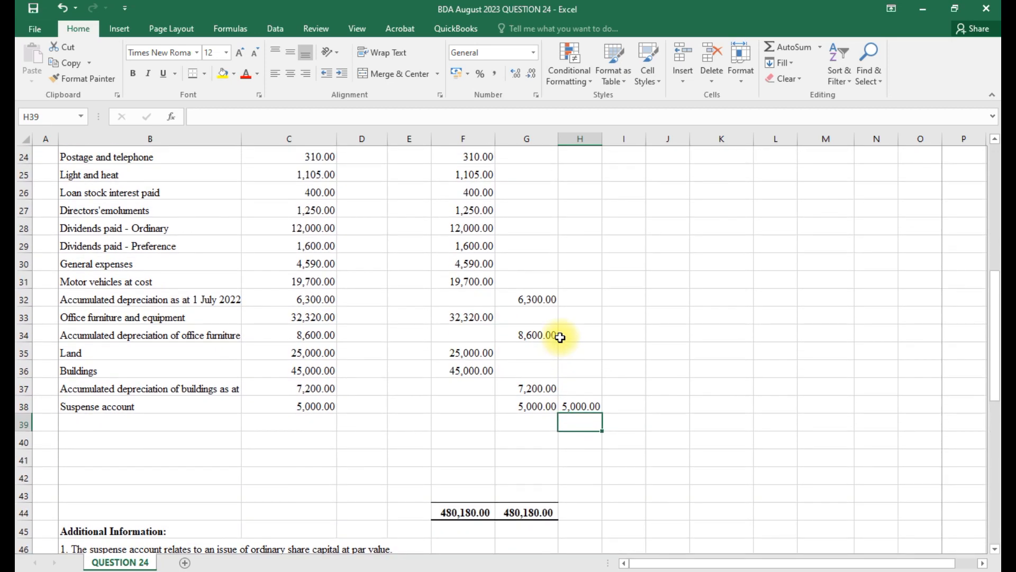
scroll(560, 337, up, 3)
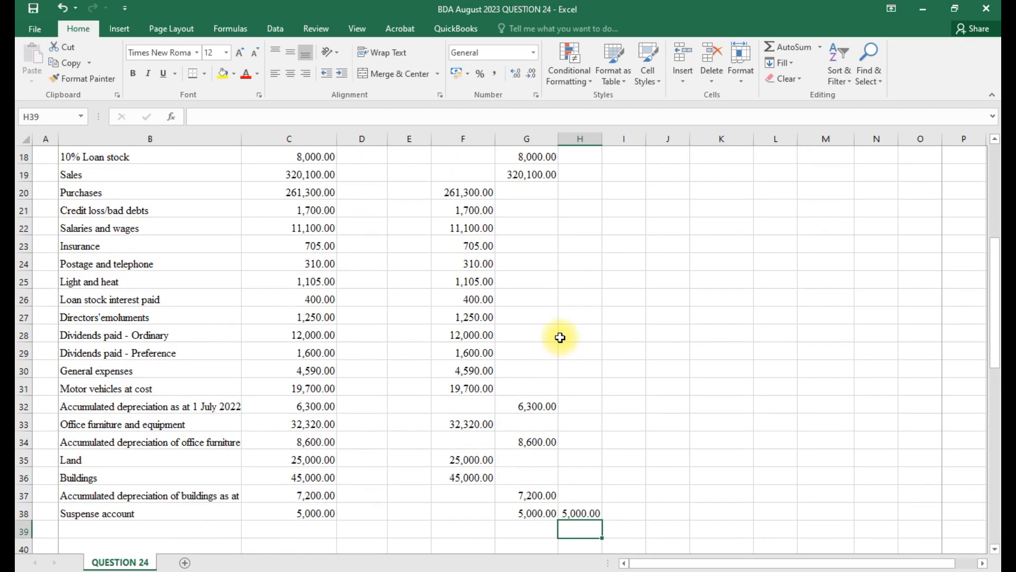
scroll(560, 338, up, 1)
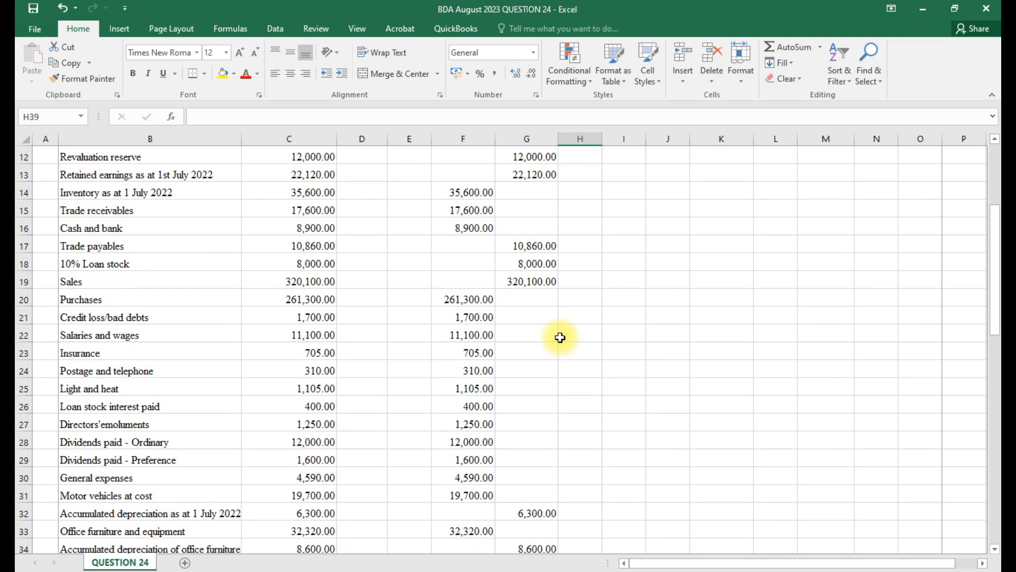
scroll(560, 337, up, 1)
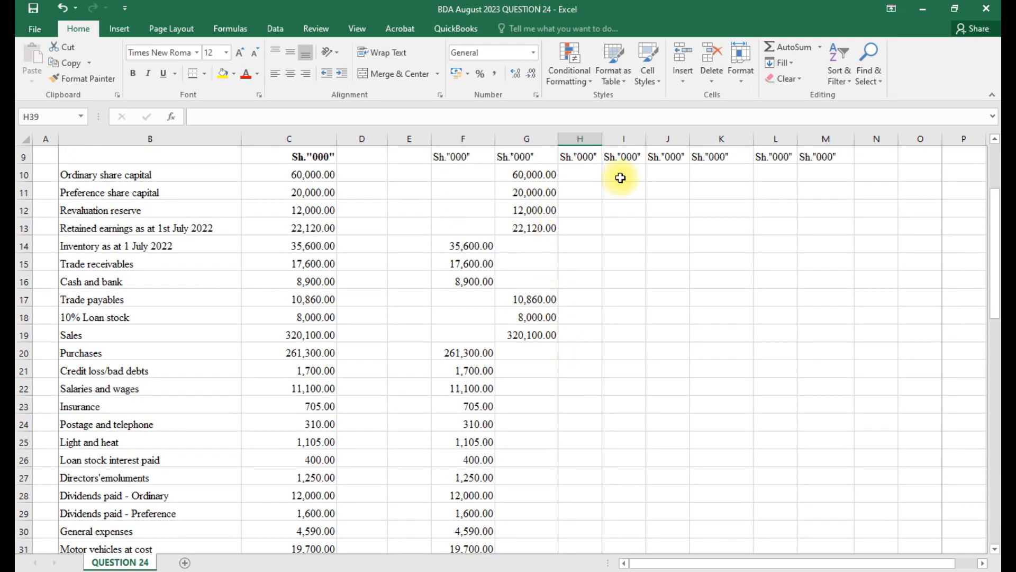
click(620, 178)
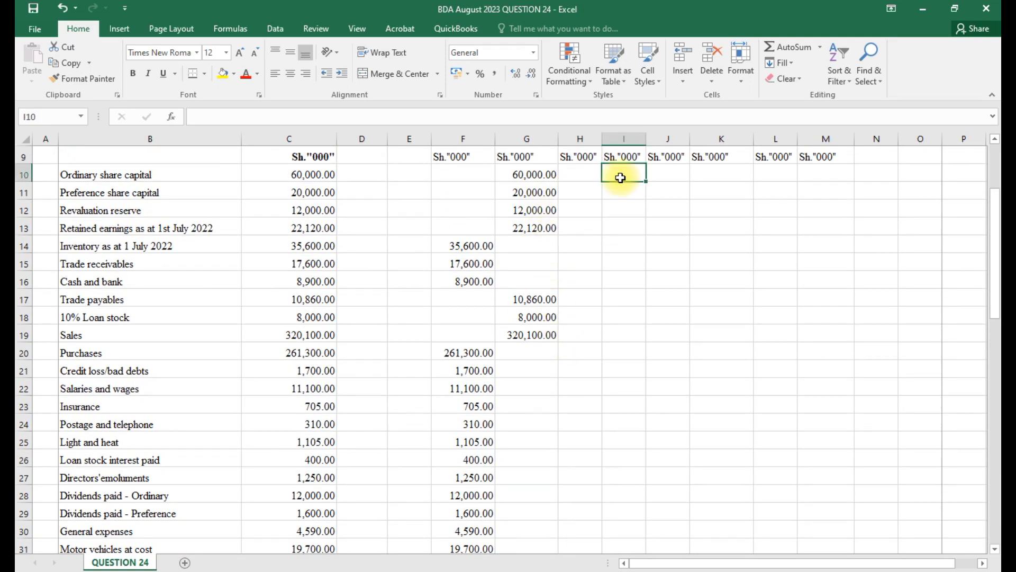
text(=)
scroll(618, 177, down, 6)
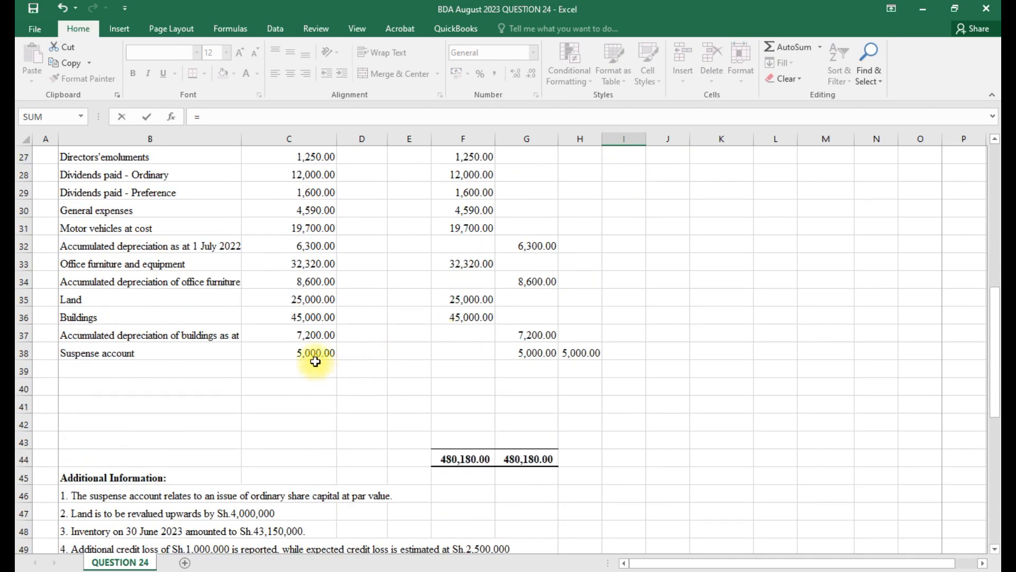
click(314, 354)
key(Return)
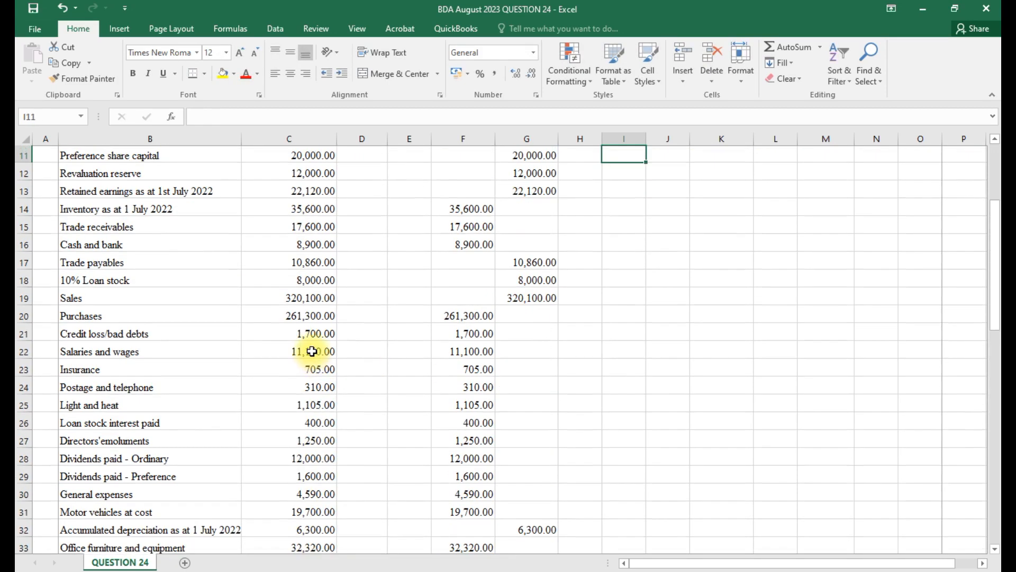
scroll(407, 394, up, 2)
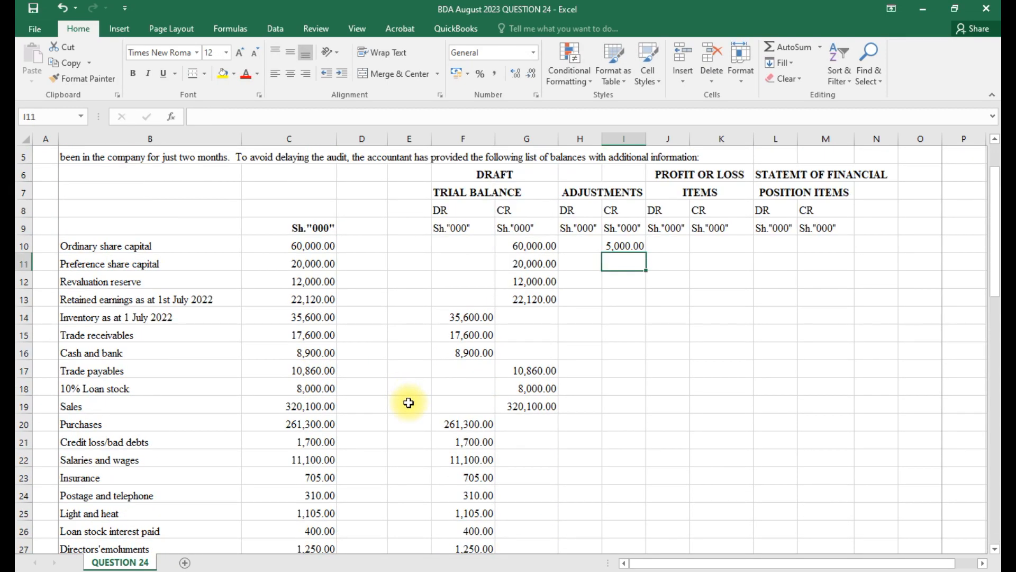
- Enter the land revaluation amount in thousands as =4000 in D47, beside additional information note 2
scroll(409, 403, down, 9)
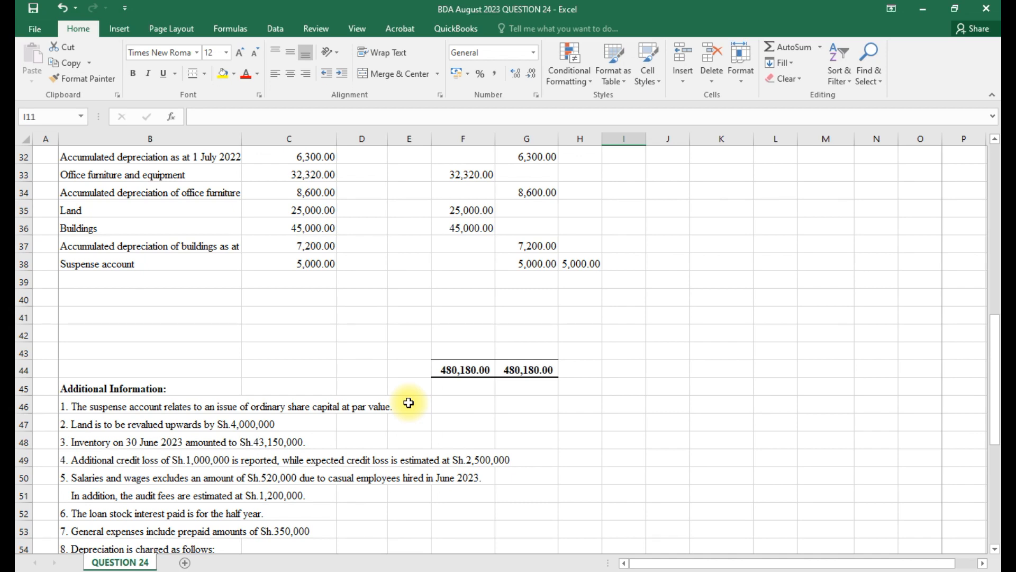
scroll(408, 403, up, 7)
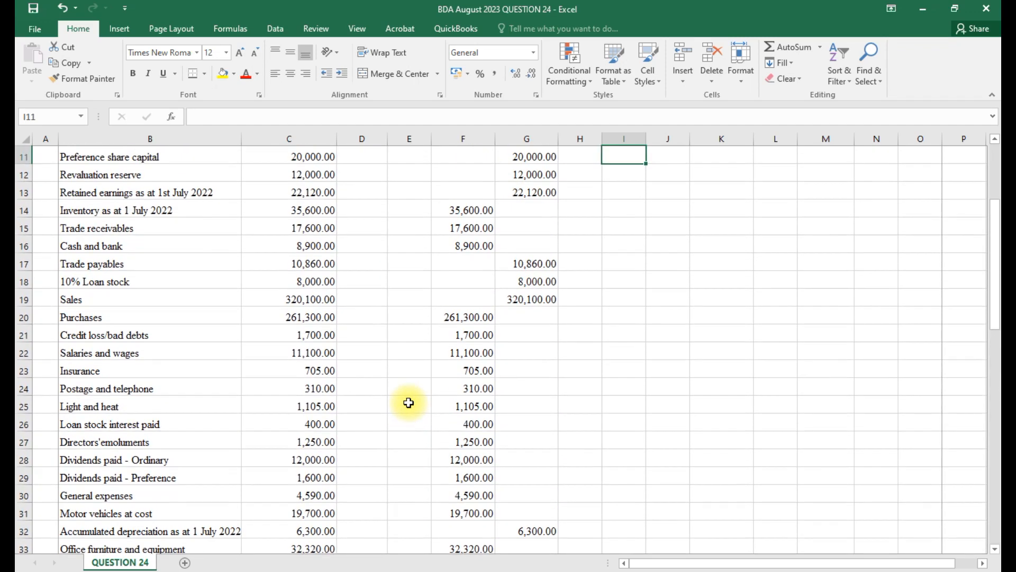
scroll(409, 403, up, 2)
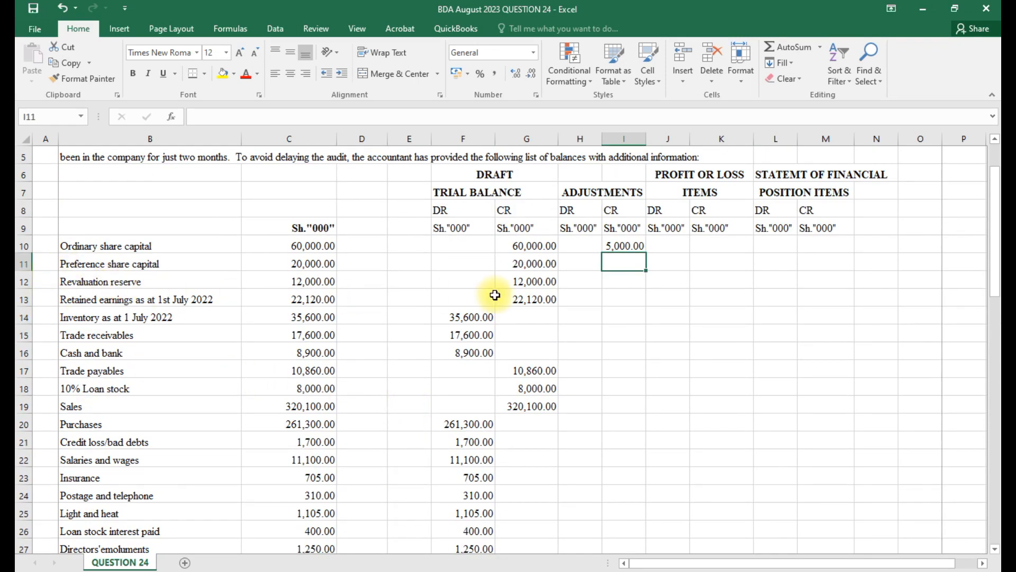
click(624, 280)
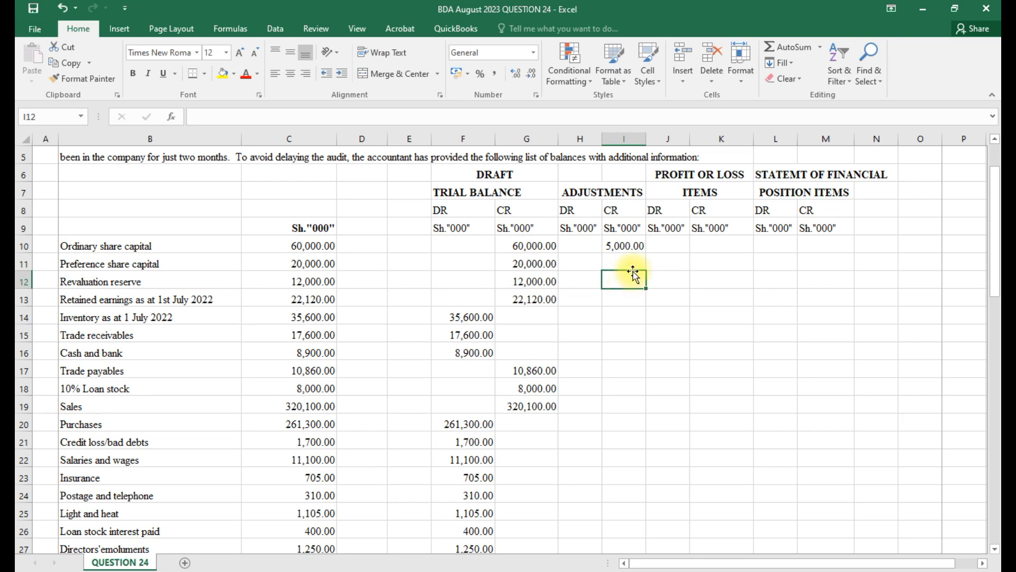
scroll(625, 280, down, 9)
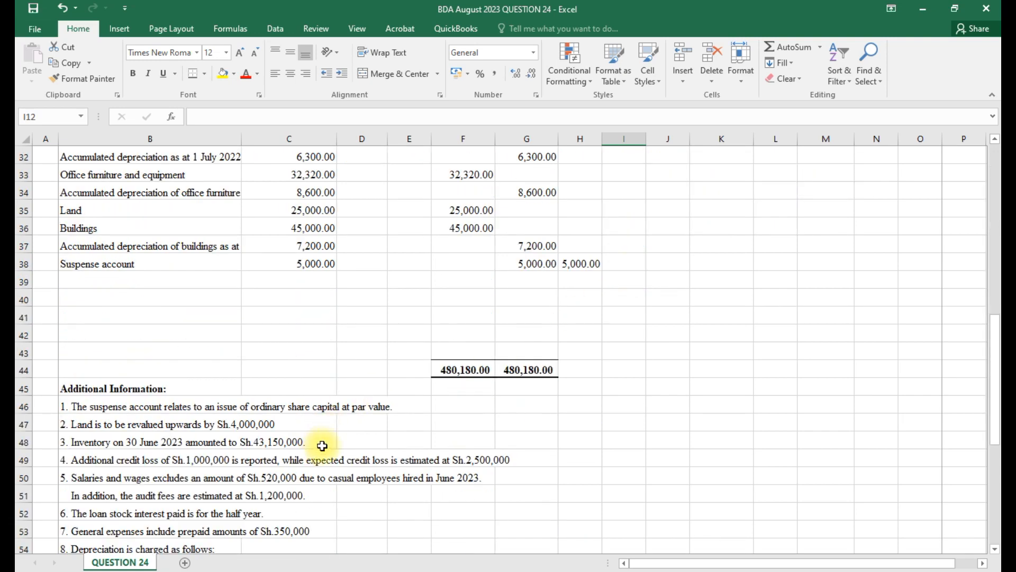
click(369, 426)
text(=4000)
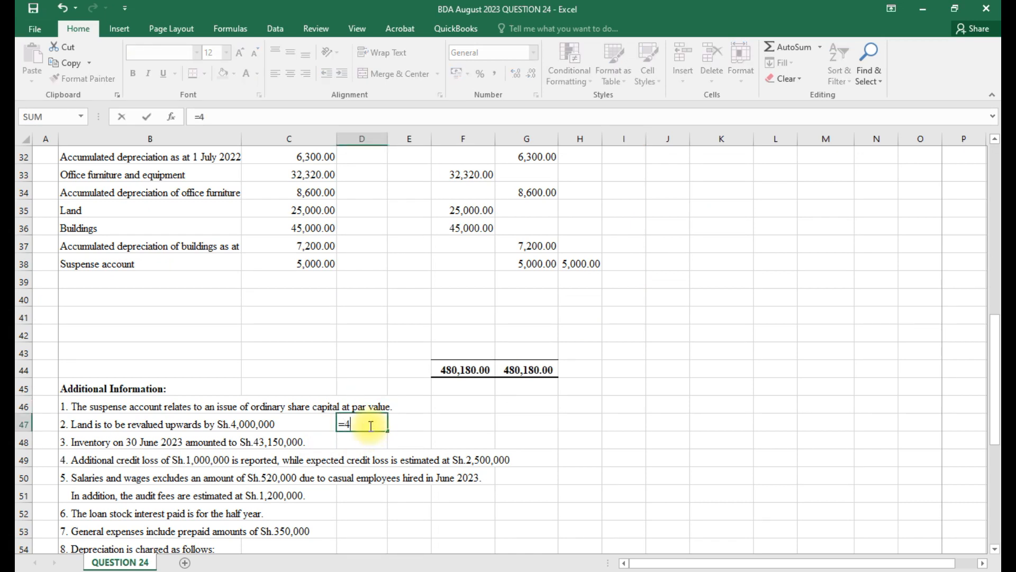
click(453, 424)
- Credit the land revaluation to the revaluation reserve in the adjustments section by entering =D47 in I12
scroll(448, 428, up, 7)
scroll(448, 429, up, 2)
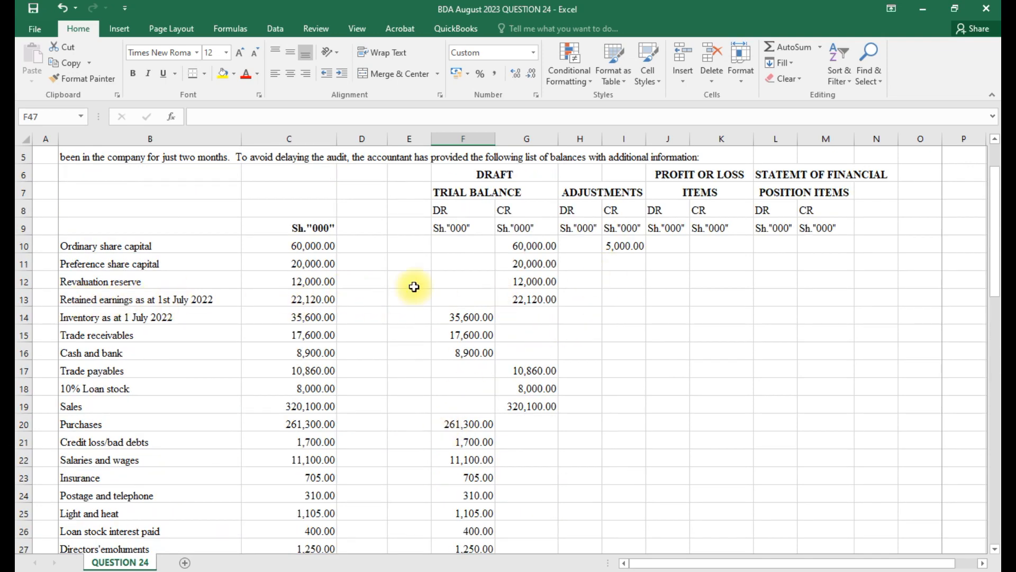
click(620, 282)
text(=)
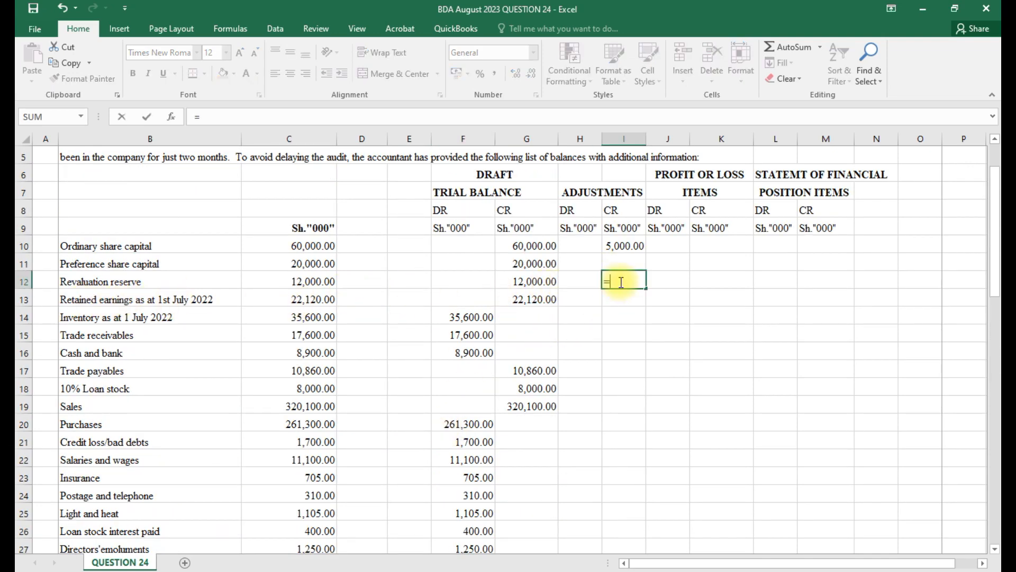
scroll(620, 280, down, 10)
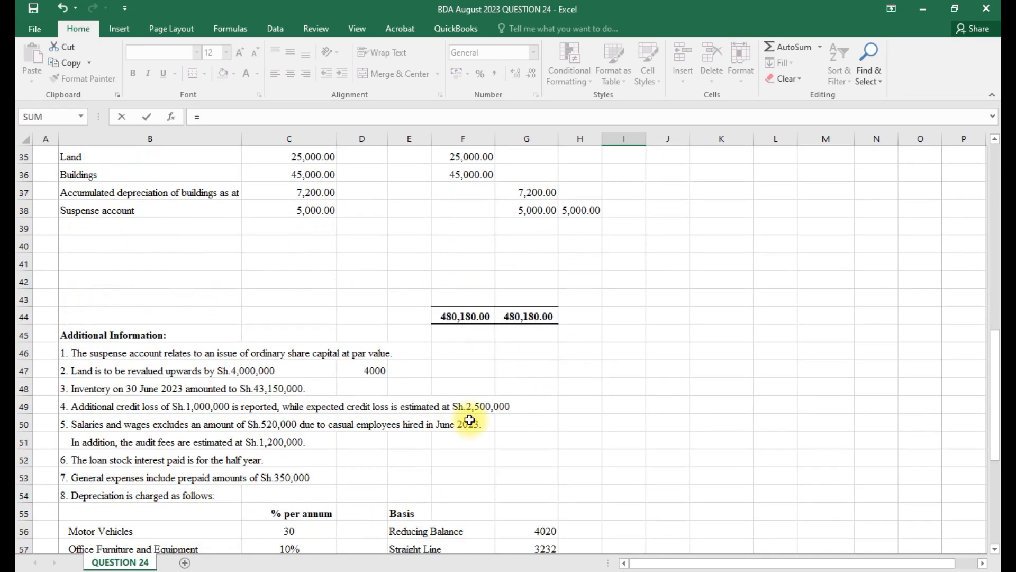
click(366, 371)
key(Return)
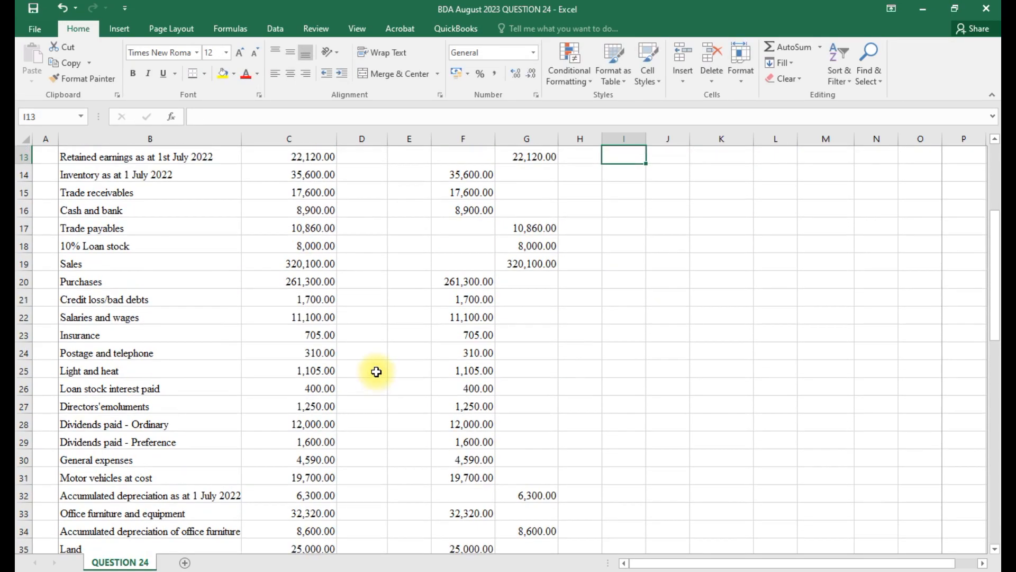
- Debit the land revaluation to the Land account in the adjustments section by entering =D47 in H35
scroll(376, 372, up, 4)
scroll(376, 372, down, 10)
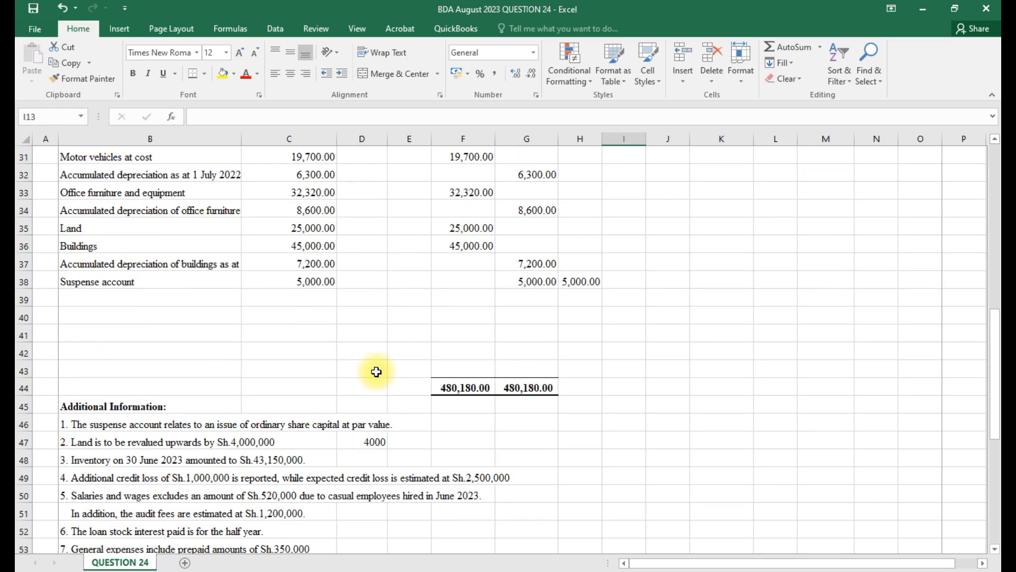
click(592, 226)
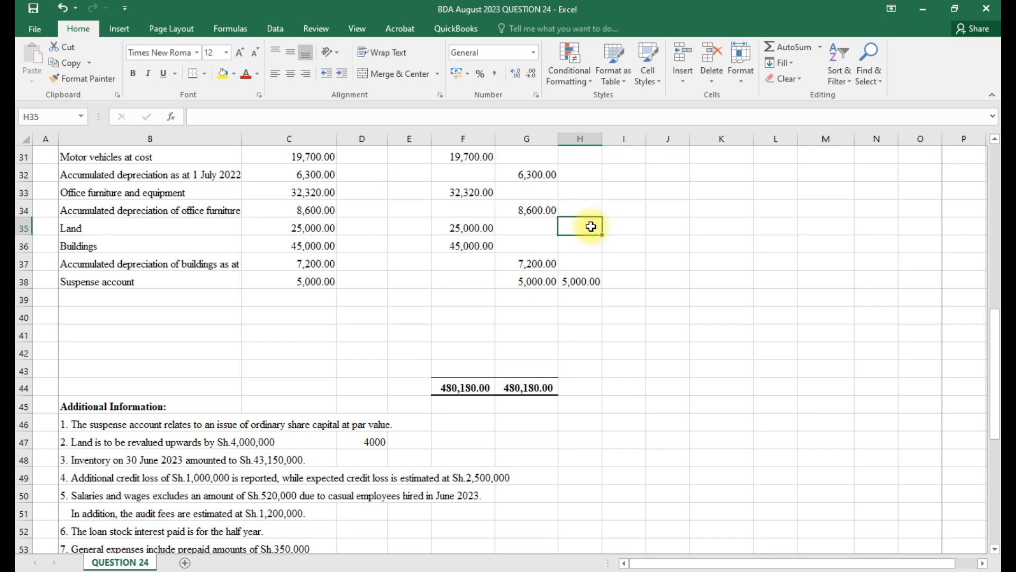
text(=)
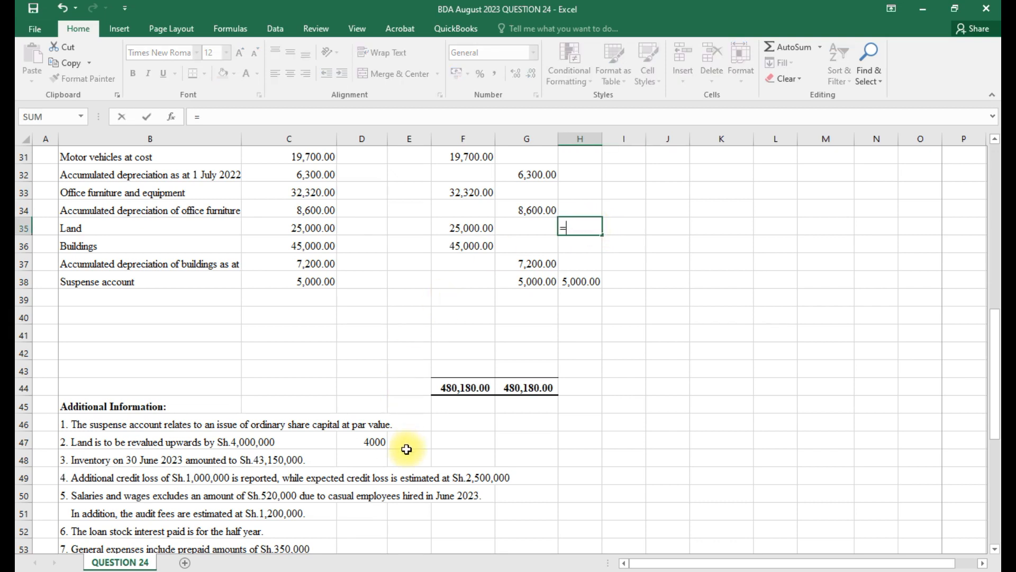
click(379, 445)
key(Return)
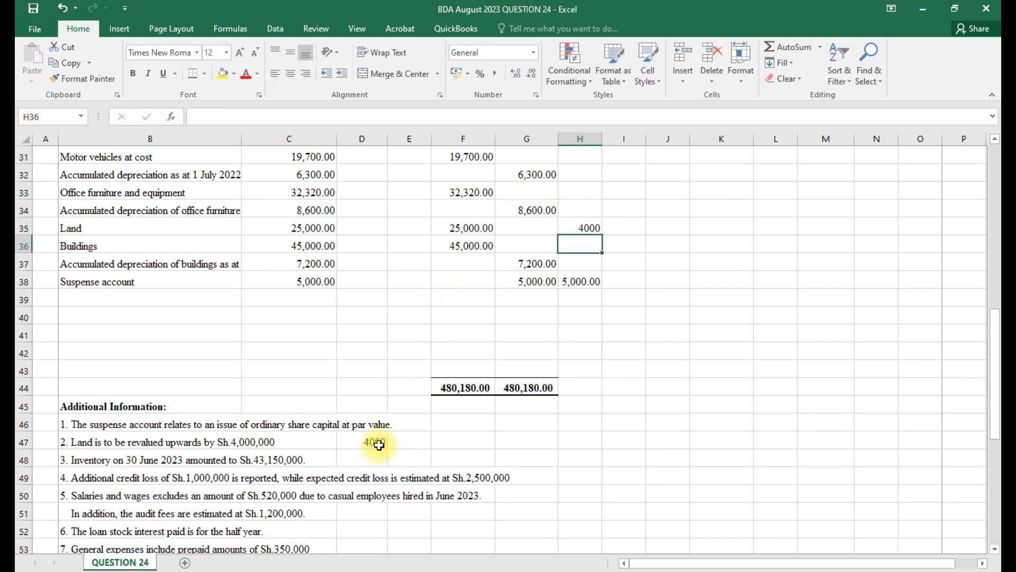
- Enter the note 4 credit loss amounts in thousands beside that note: 1000 in H49 and 2500 in I49
scroll(582, 418, up, 7)
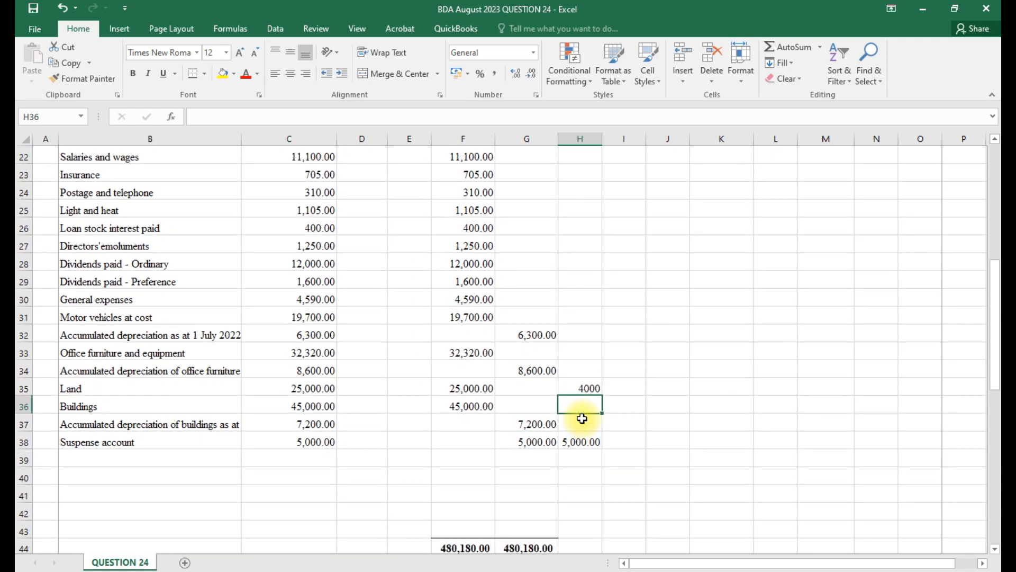
scroll(582, 418, up, 3)
scroll(582, 418, down, 11)
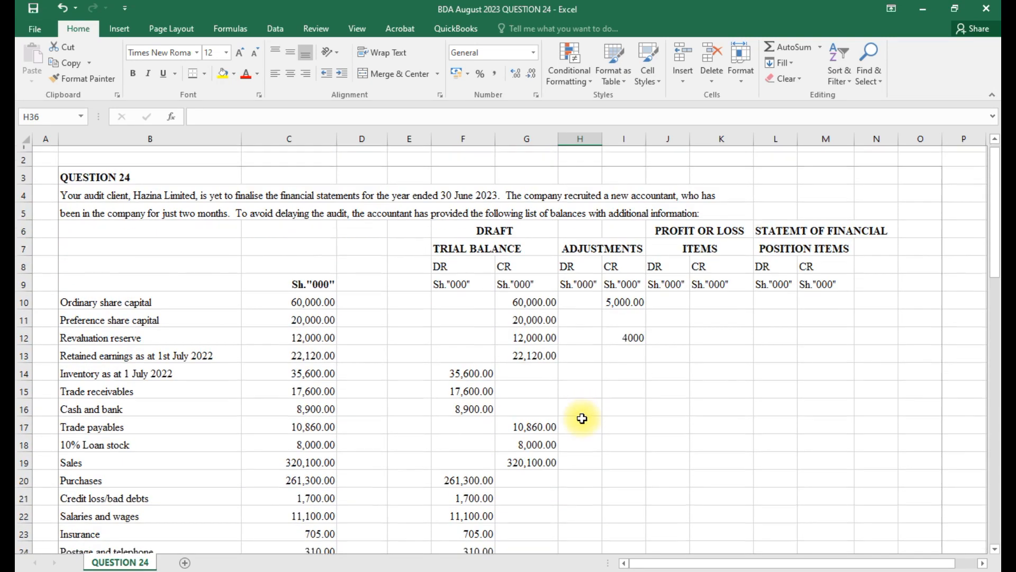
scroll(582, 418, down, 1)
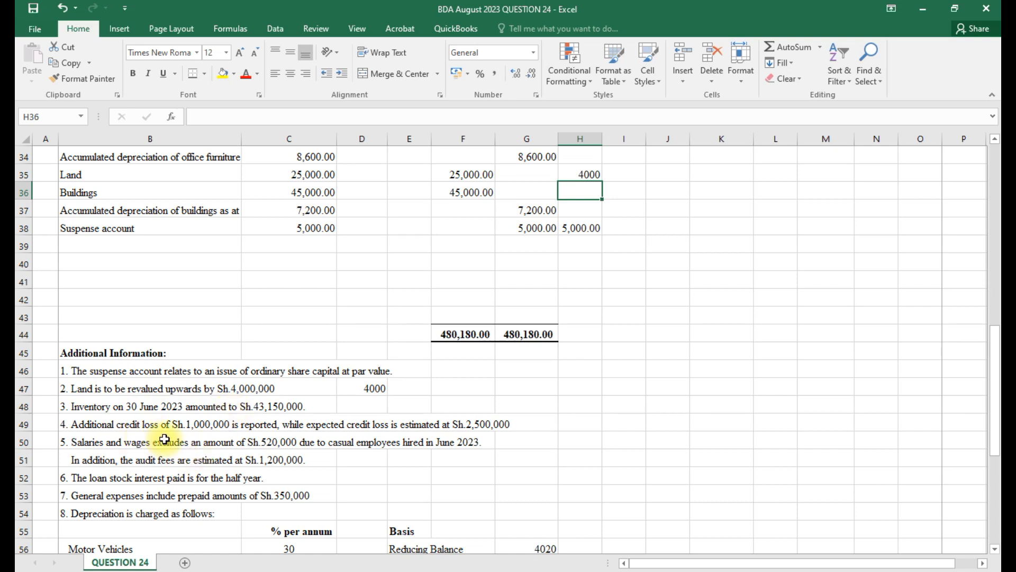
click(581, 422)
text(1000)
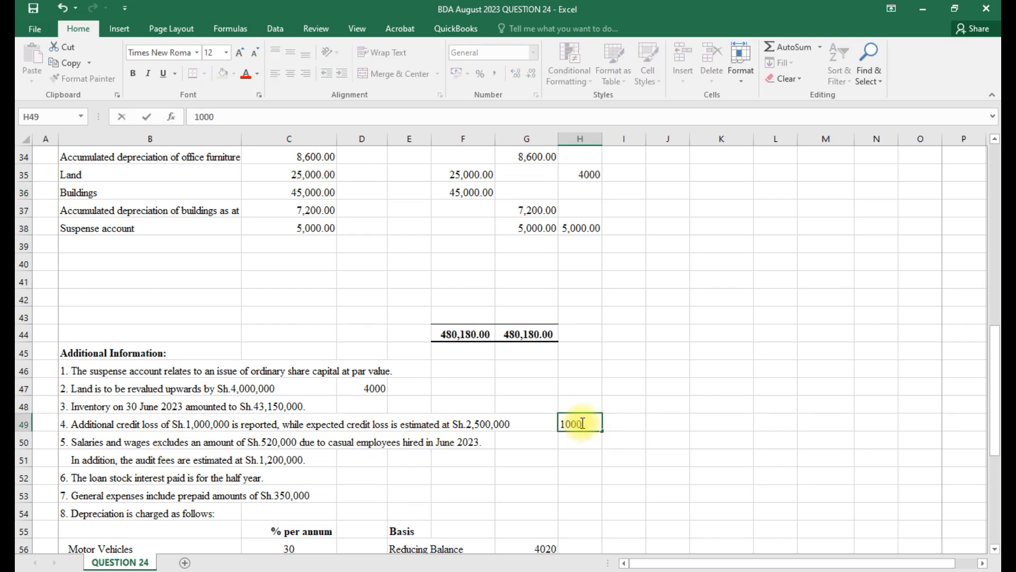
click(628, 421)
text(2500)
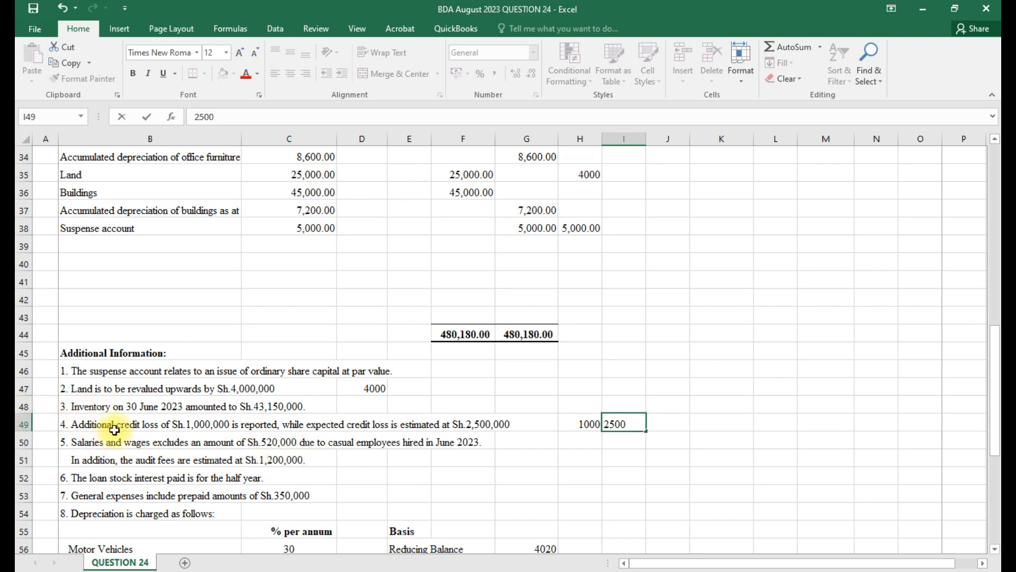
- Debit the additional credit loss to Credit loss/bad debts in the adjustments section by entering =H49 in H21
scroll(115, 430, up, 9)
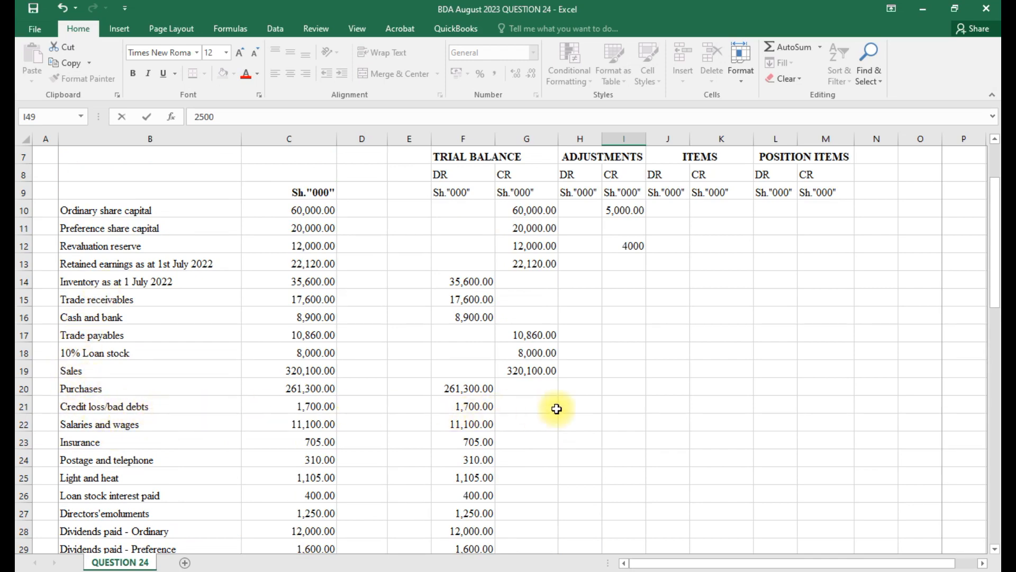
click(573, 408)
text(=)
scroll(573, 408, down, 6)
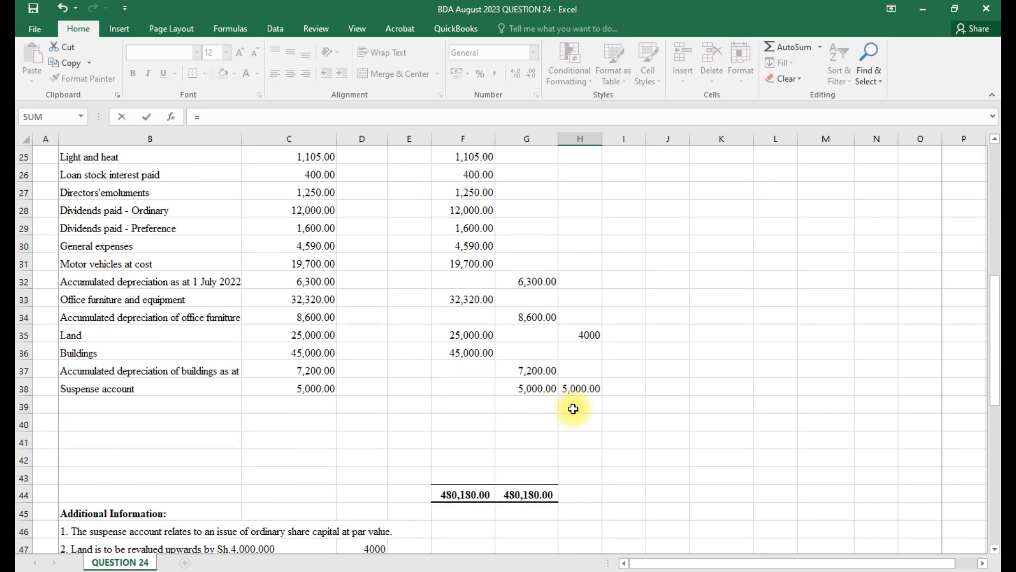
scroll(572, 435, down, 2)
click(592, 477)
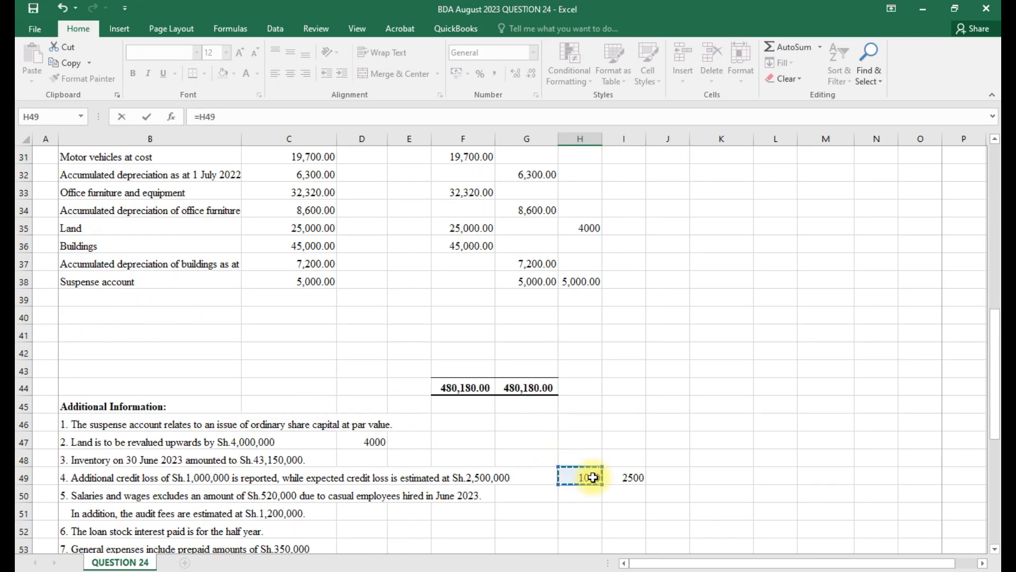
key(Return)
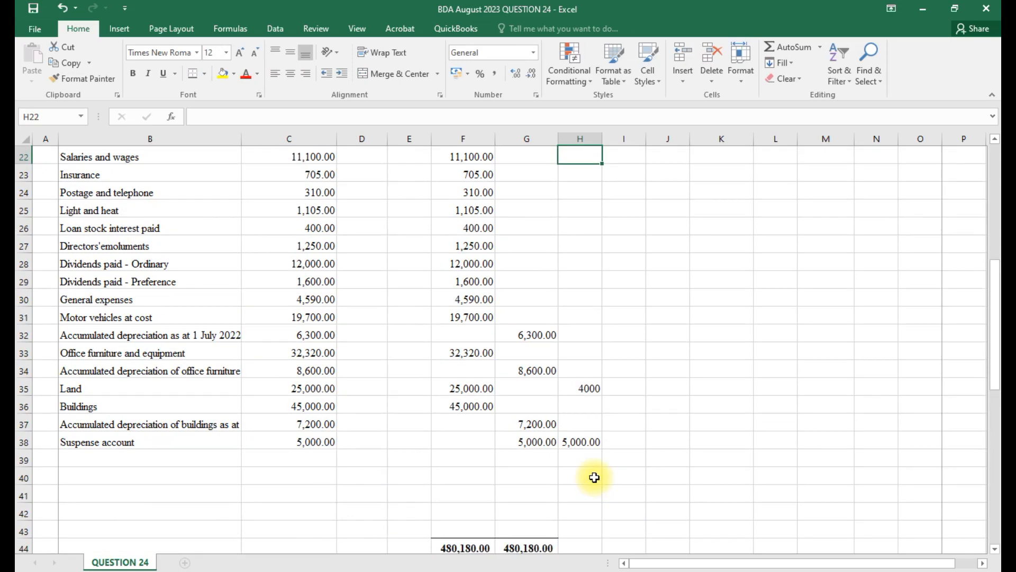
- Credit the additional credit loss to trade receivables in the adjustments section by entering =H49 in I15
scroll(593, 477, up, 2)
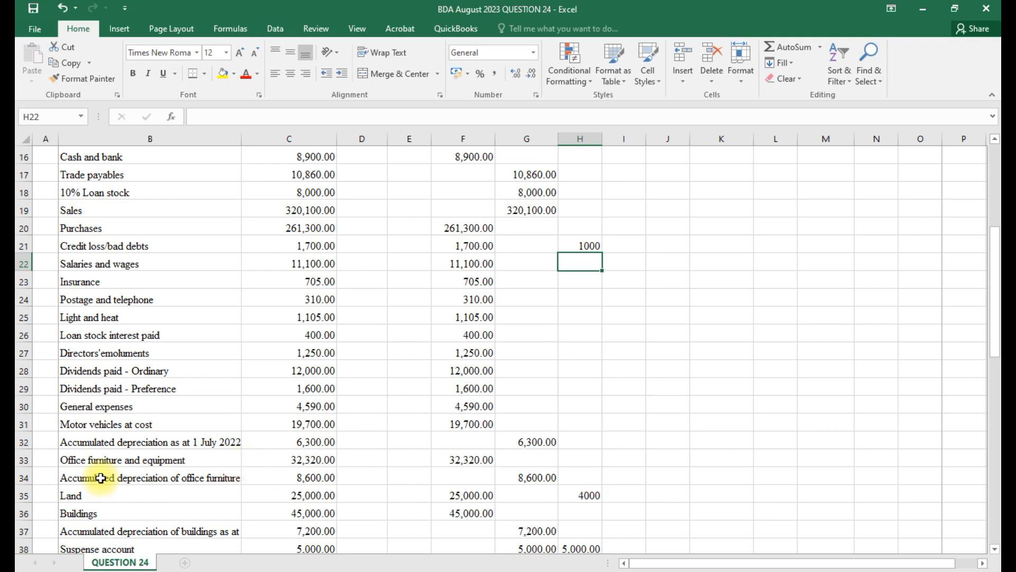
scroll(101, 478, down, 3)
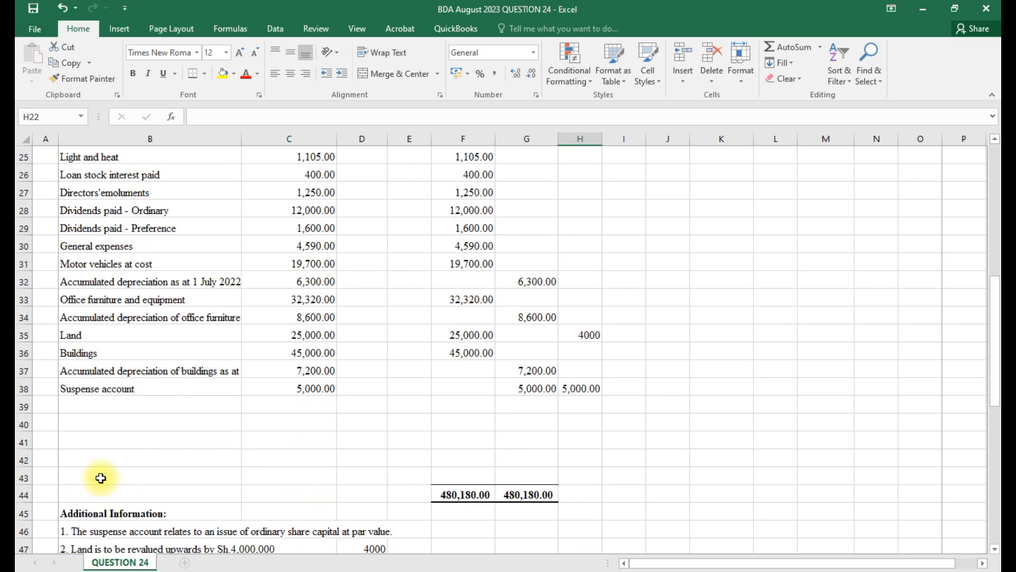
scroll(101, 478, up, 2)
scroll(101, 478, up, 1)
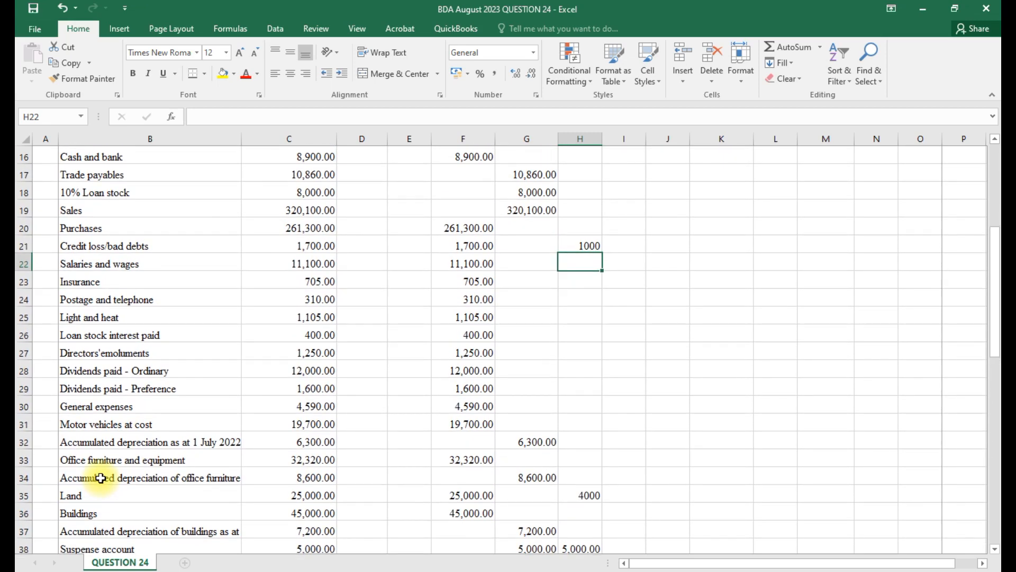
scroll(100, 478, up, 2)
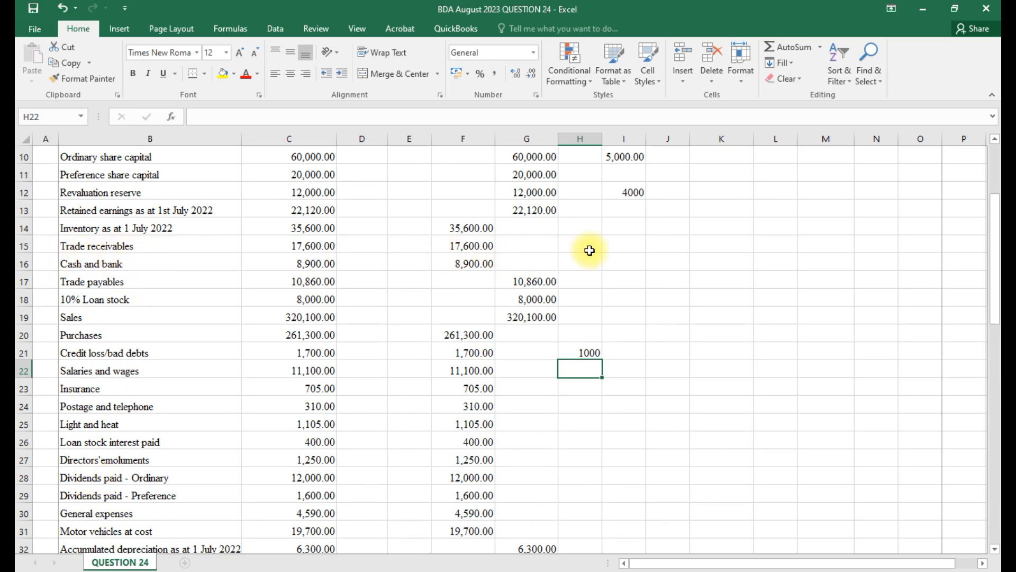
click(628, 242)
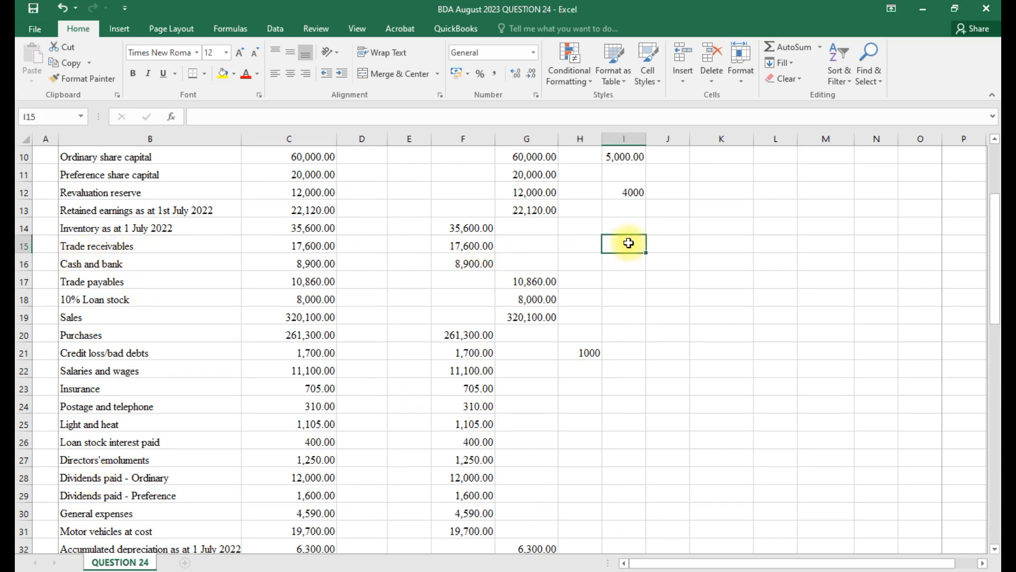
text(=)
scroll(629, 242, down, 7)
scroll(628, 243, down, 3)
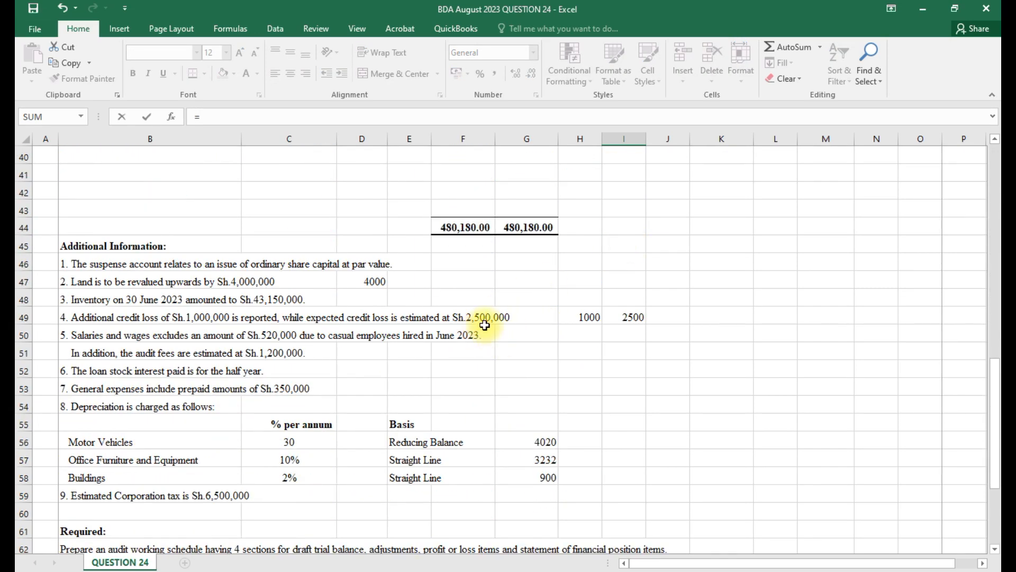
click(588, 318)
key(Return)
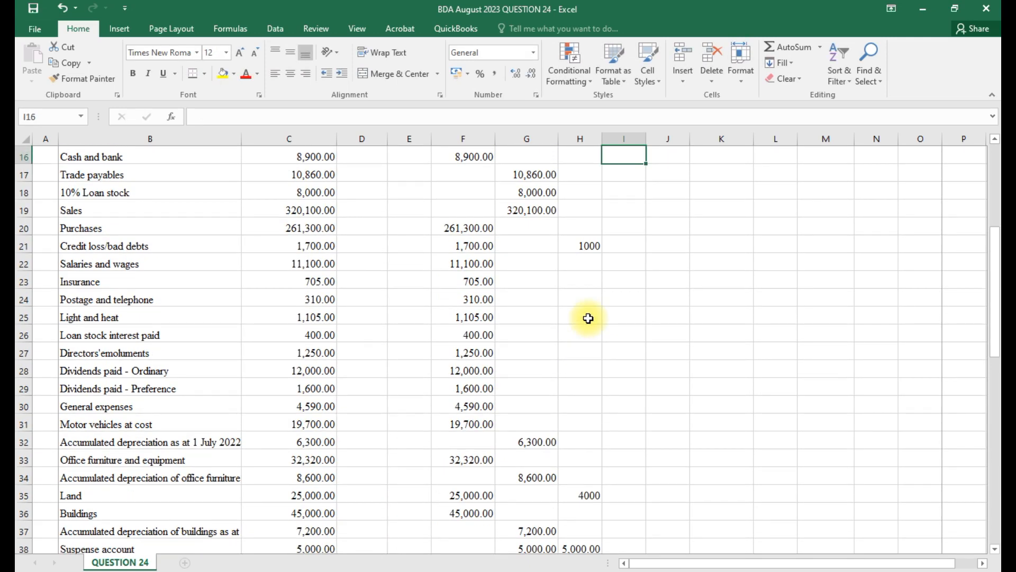
- Add a new account row labelled Provision for credit loss in B39, directly below the Suspense account
scroll(589, 318, down, 8)
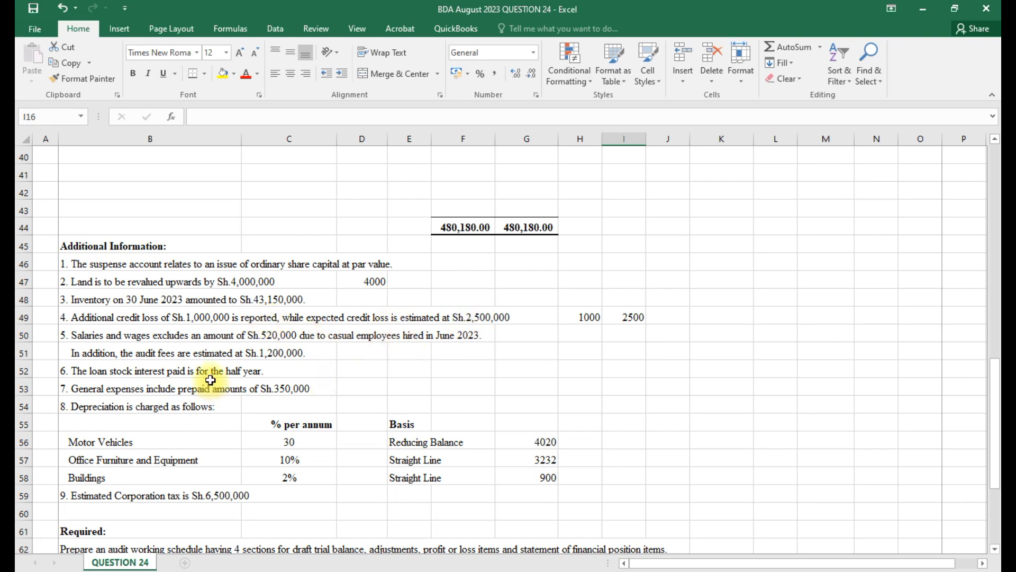
scroll(210, 380, up, 3)
scroll(211, 380, up, 4)
scroll(149, 467, up, 3)
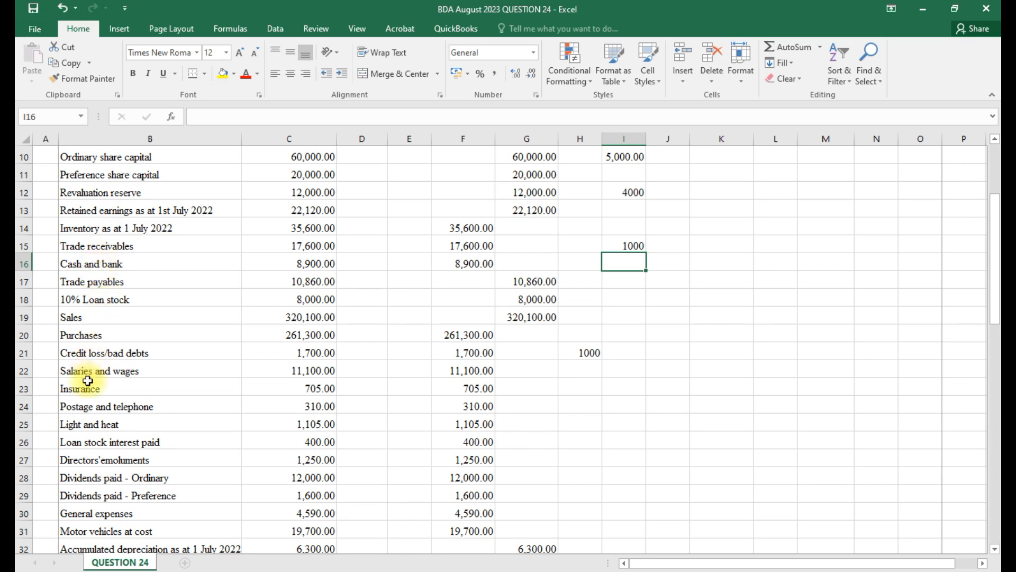
scroll(90, 407, down, 2)
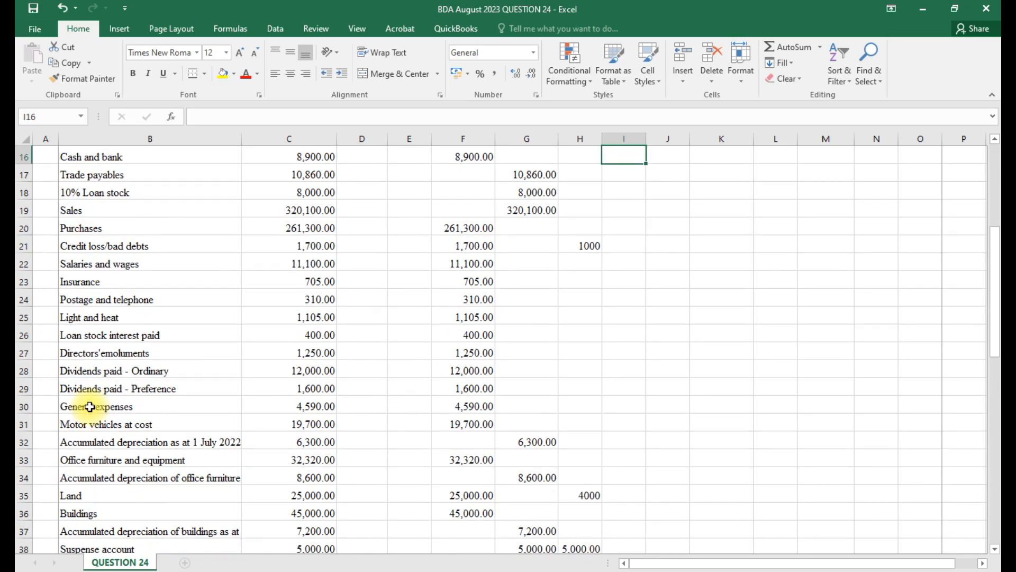
scroll(90, 406, down, 1)
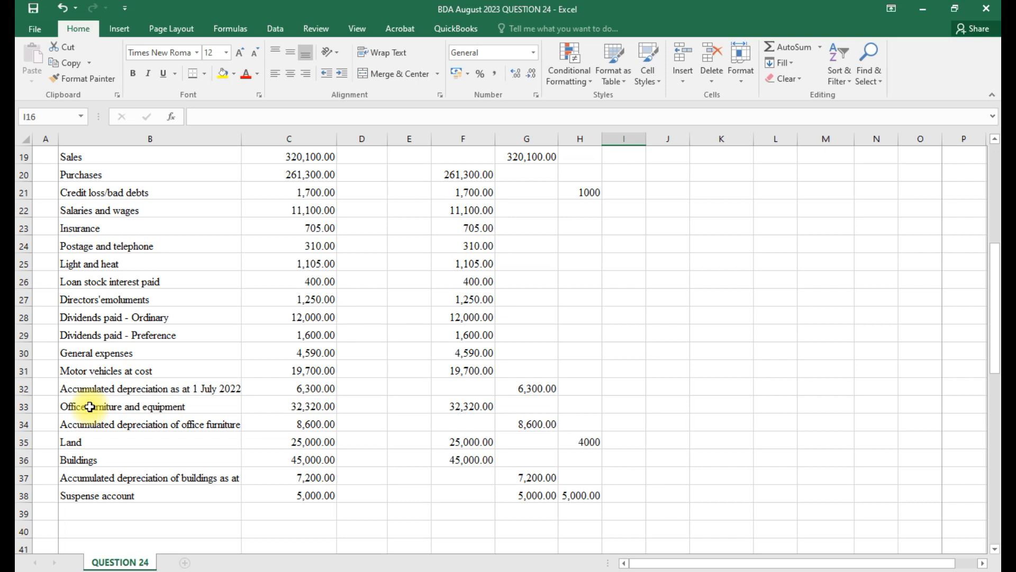
scroll(90, 406, down, 1)
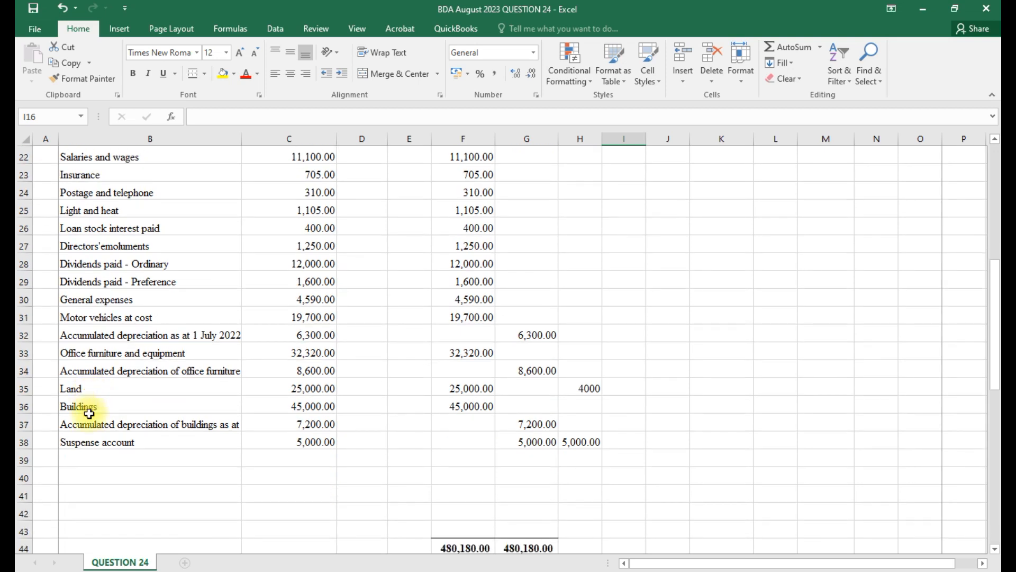
click(89, 454)
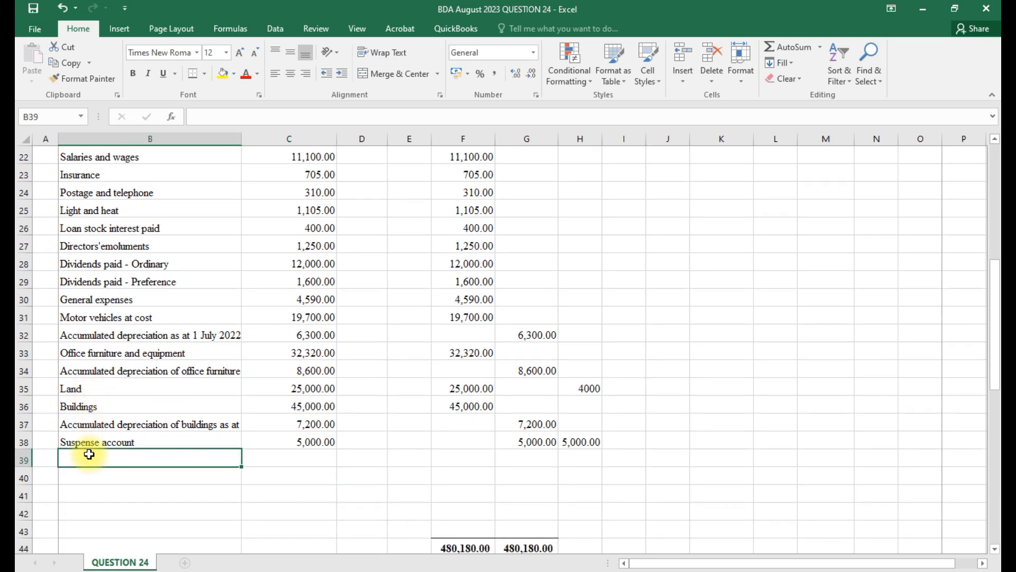
text(PROVIS)
key(BackSpace)
key(BackSpace)
key(BackSpace)
key(BackSpace)
key(BackSpace)
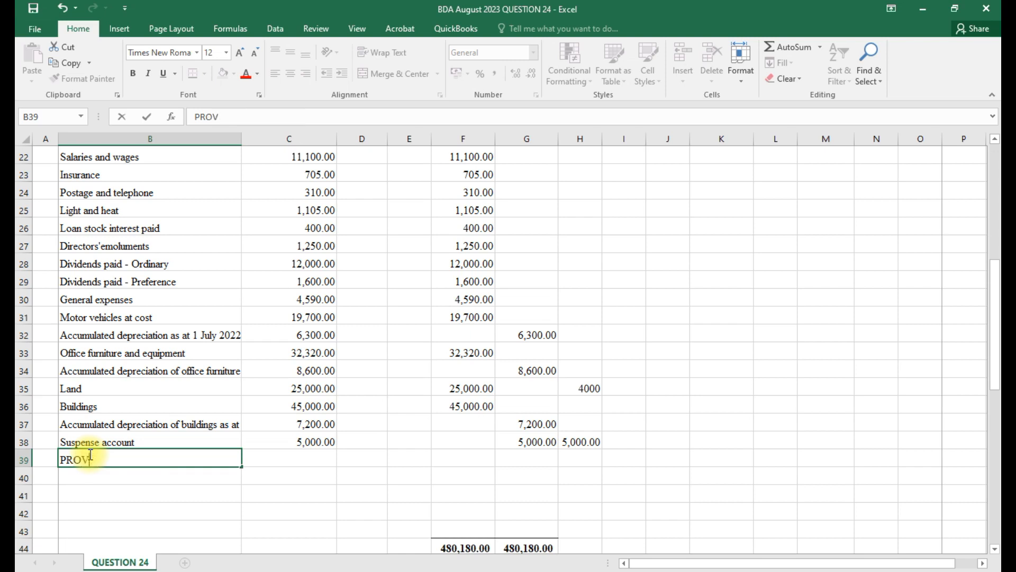
text(rovi)
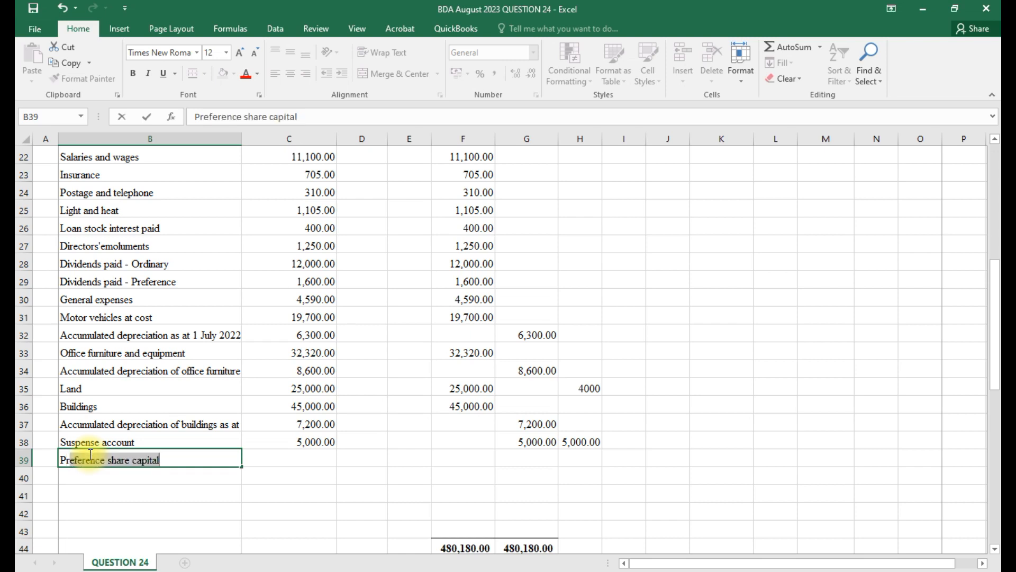
text(sion fo)
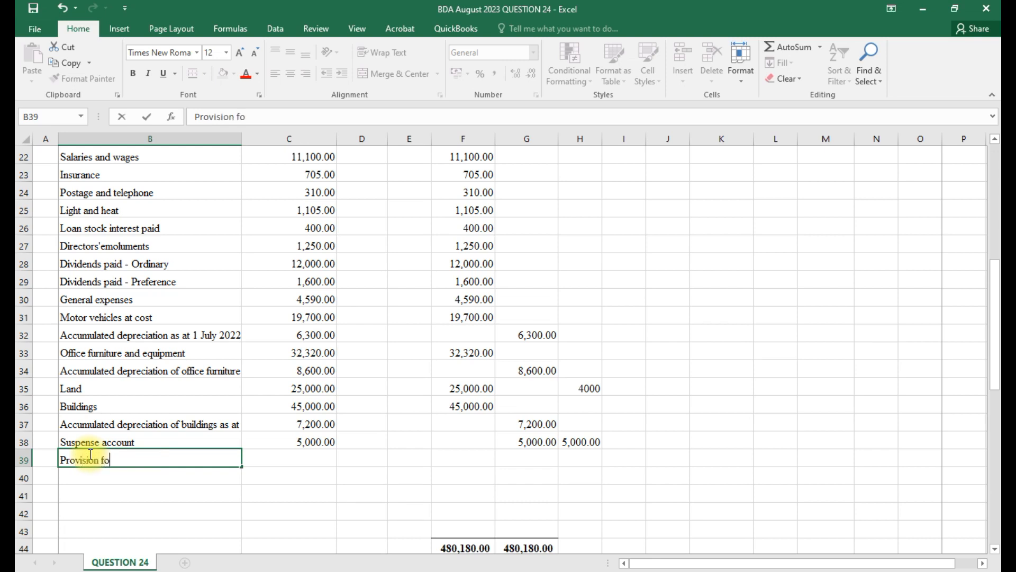
text(r credit loss)
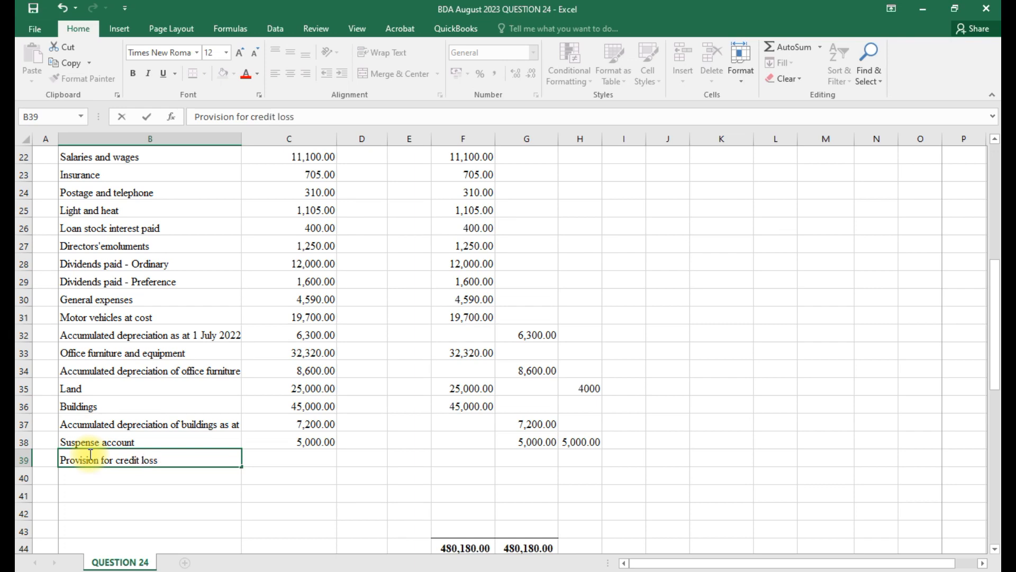
- Debit the expected credit loss from note 4 to Provision for credit loss in the adjustments section by entering =I49 in H39
scroll(104, 453, down, 4)
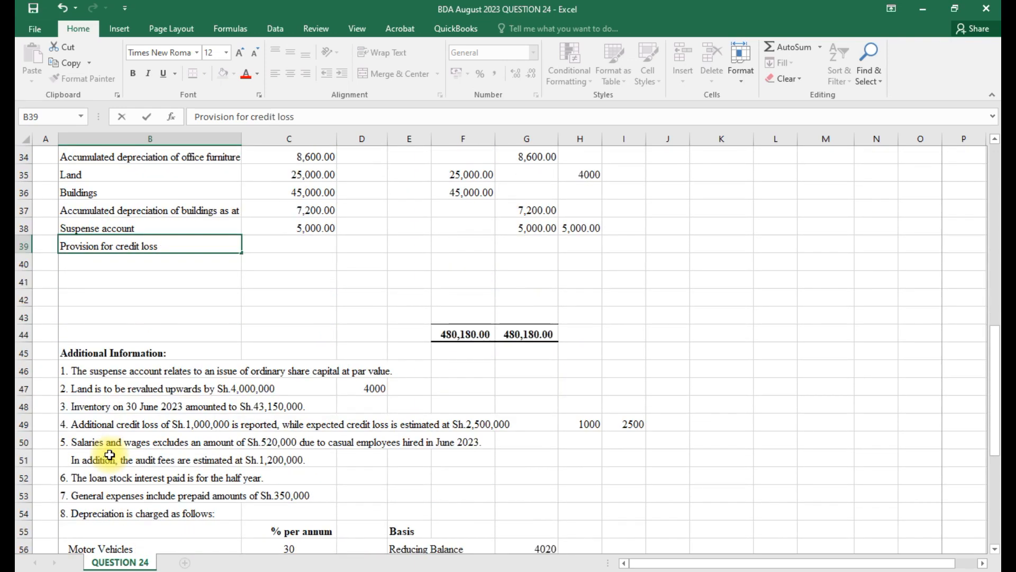
scroll(110, 455, down, 3)
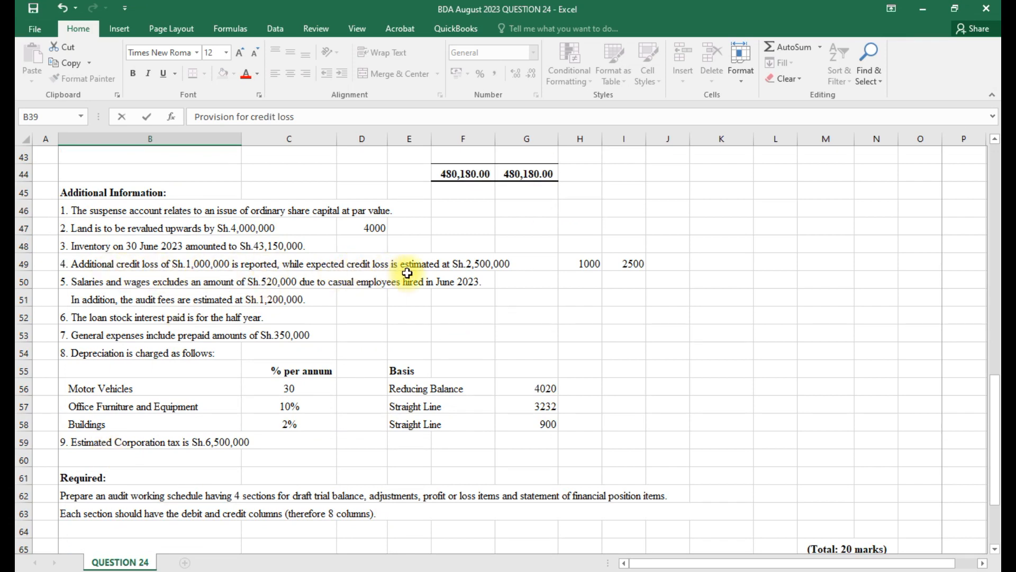
scroll(439, 315, up, 2)
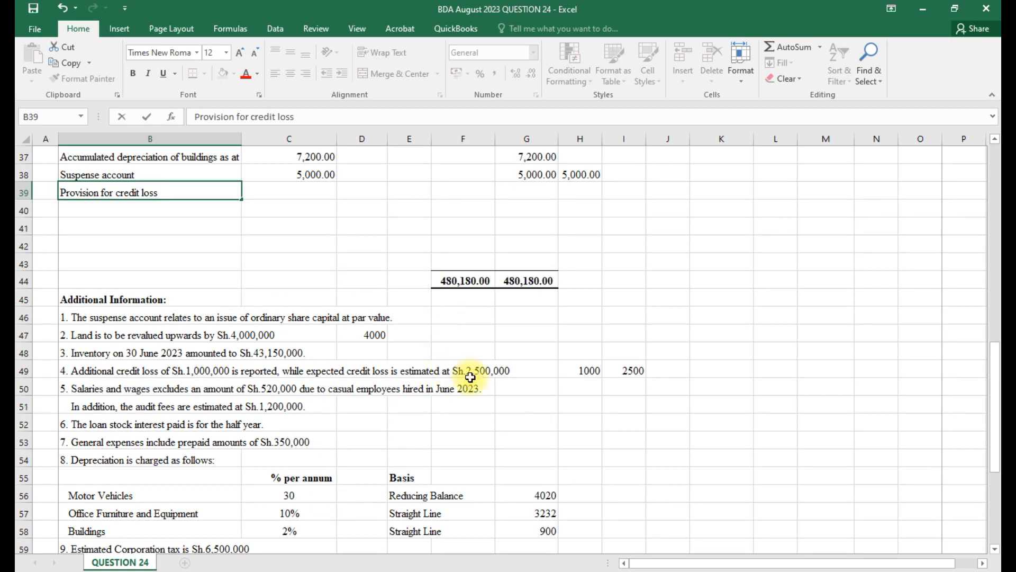
scroll(468, 401, up, 6)
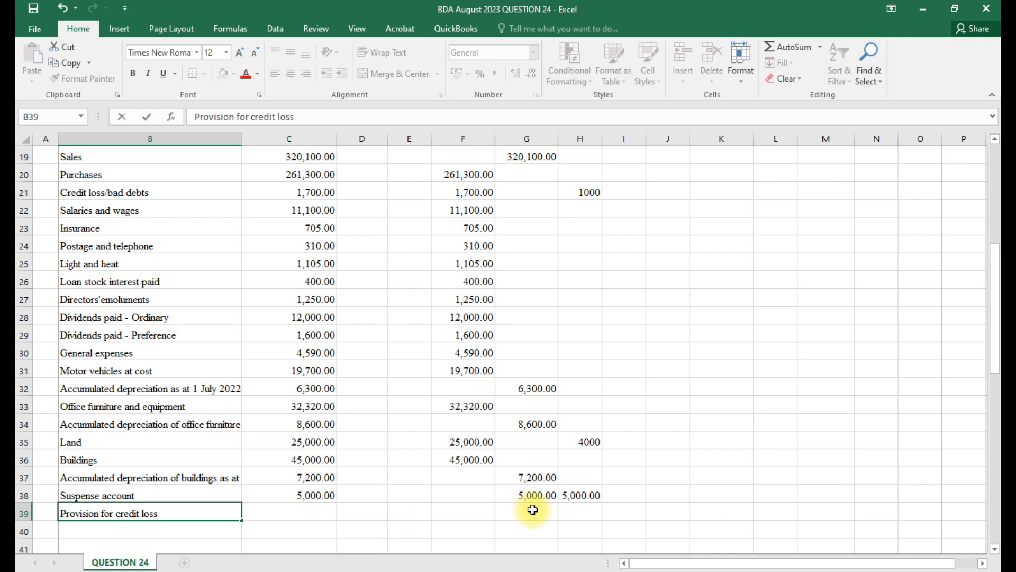
scroll(532, 509, up, 5)
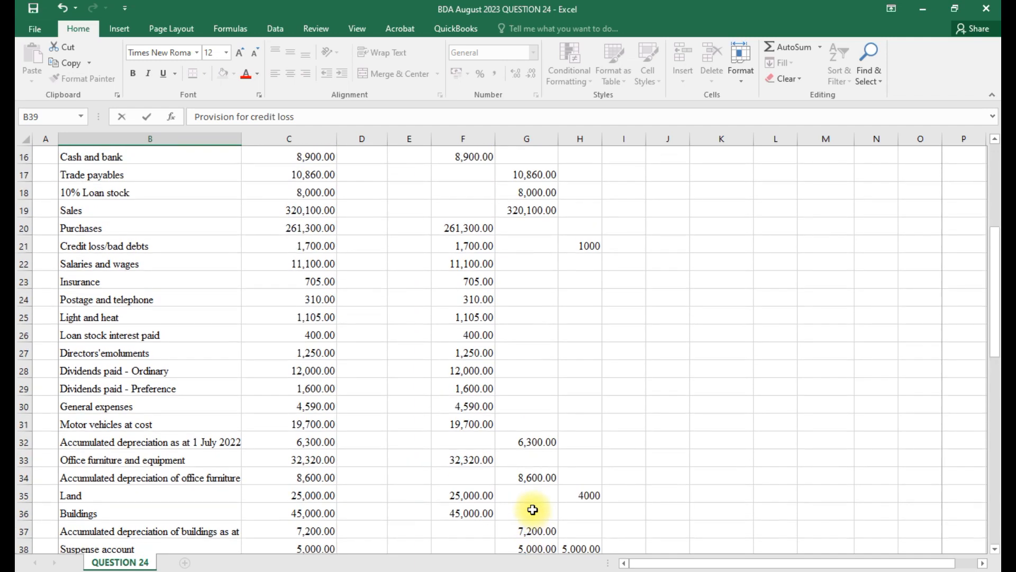
scroll(532, 509, down, 3)
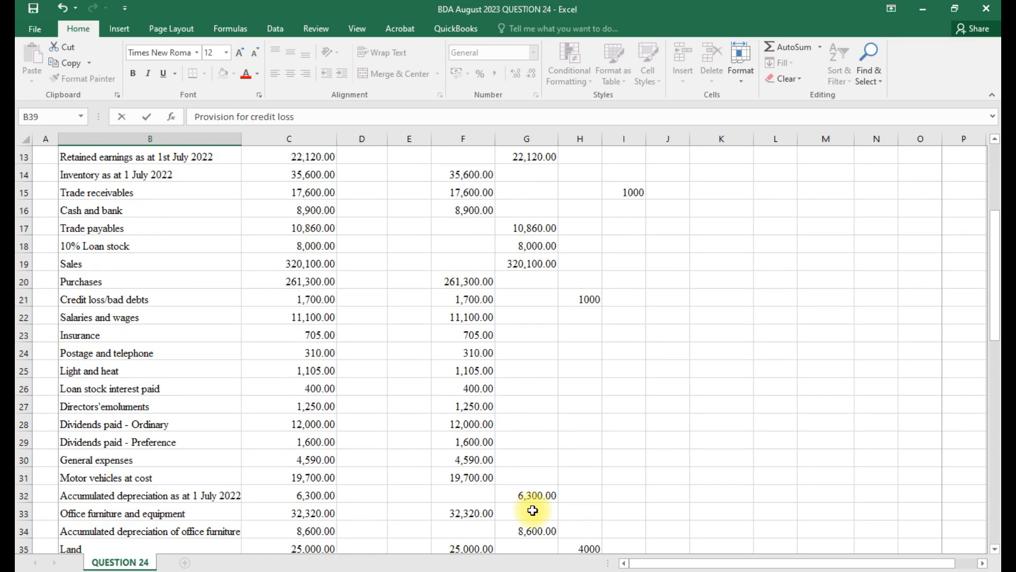
scroll(532, 509, down, 2)
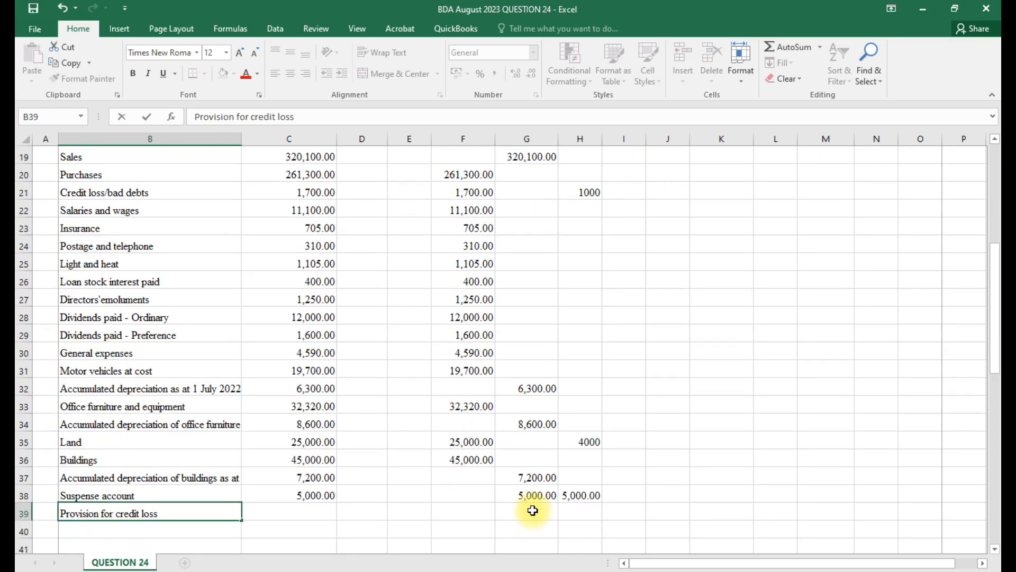
scroll(532, 509, down, 1)
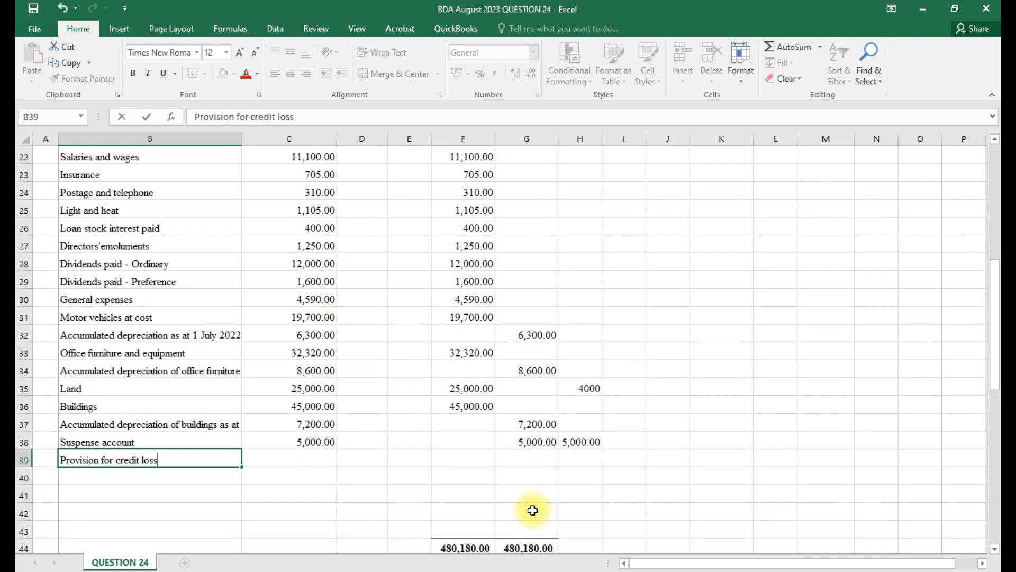
click(580, 463)
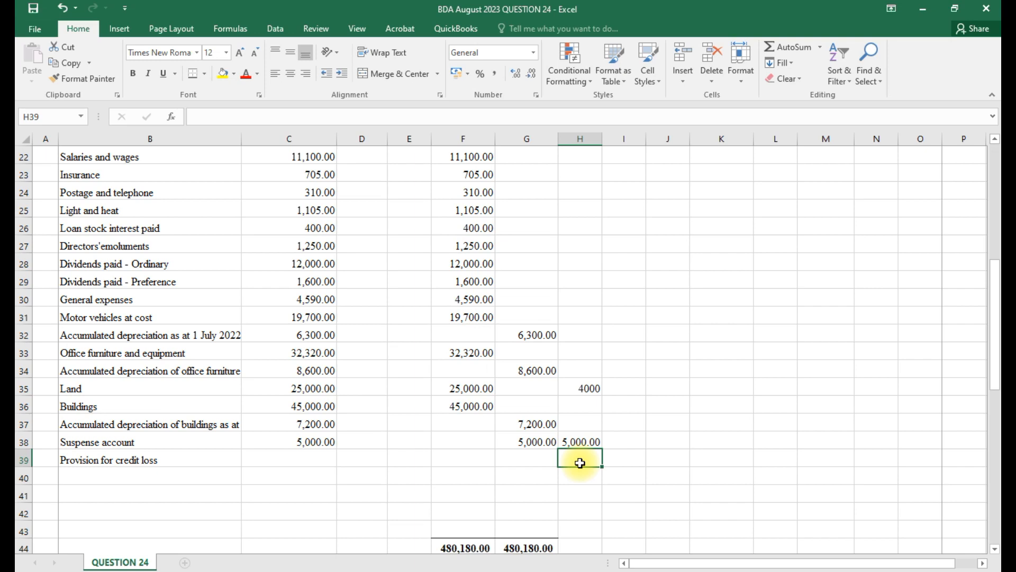
text(=)
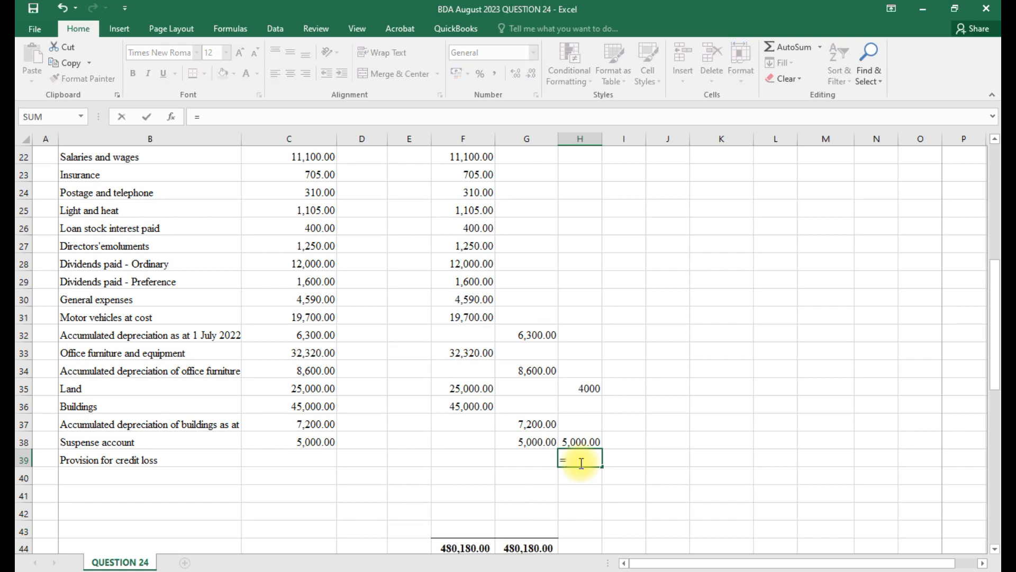
scroll(581, 463, down, 3)
click(625, 478)
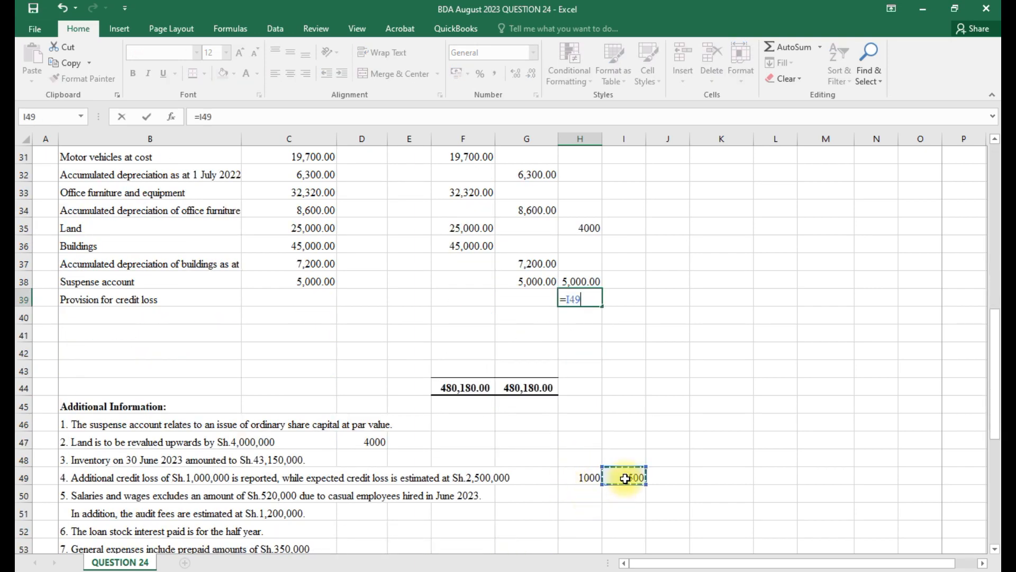
key(Return)
- Extend the trade receivables credit adjustment in I15 to include the expected credit loss, making the formula =H49+I49
scroll(622, 478, up, 8)
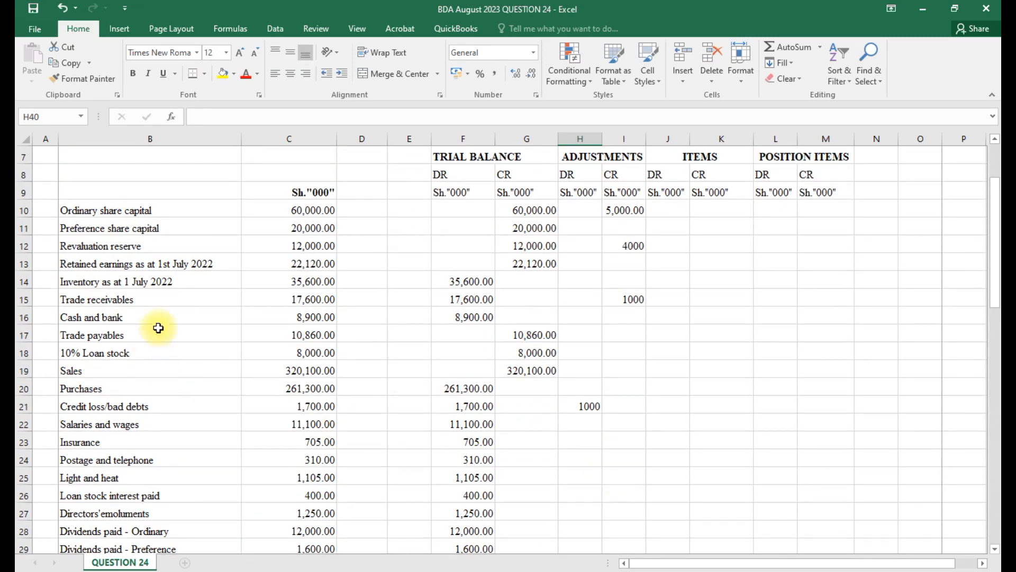
click(622, 299)
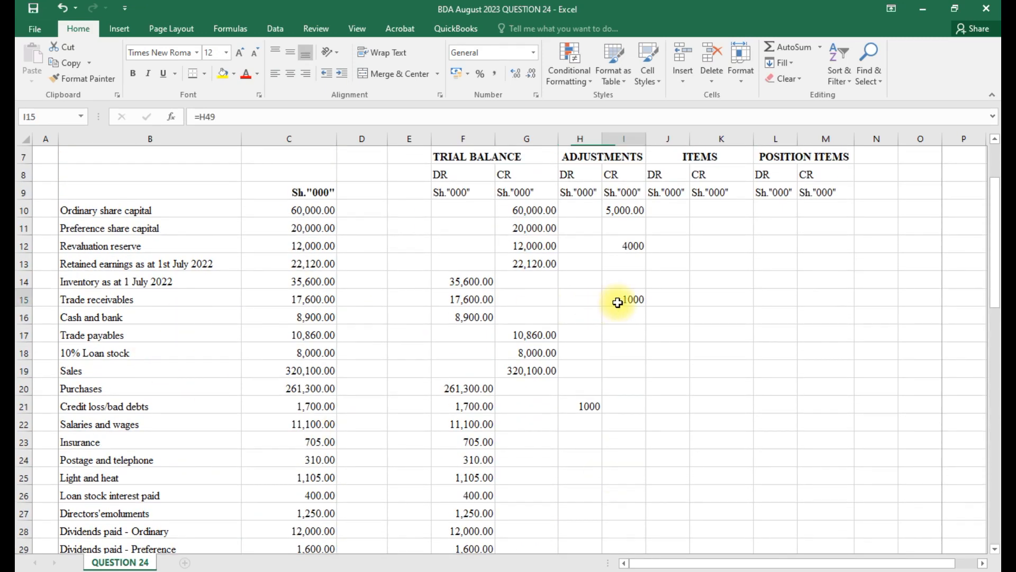
click(226, 117)
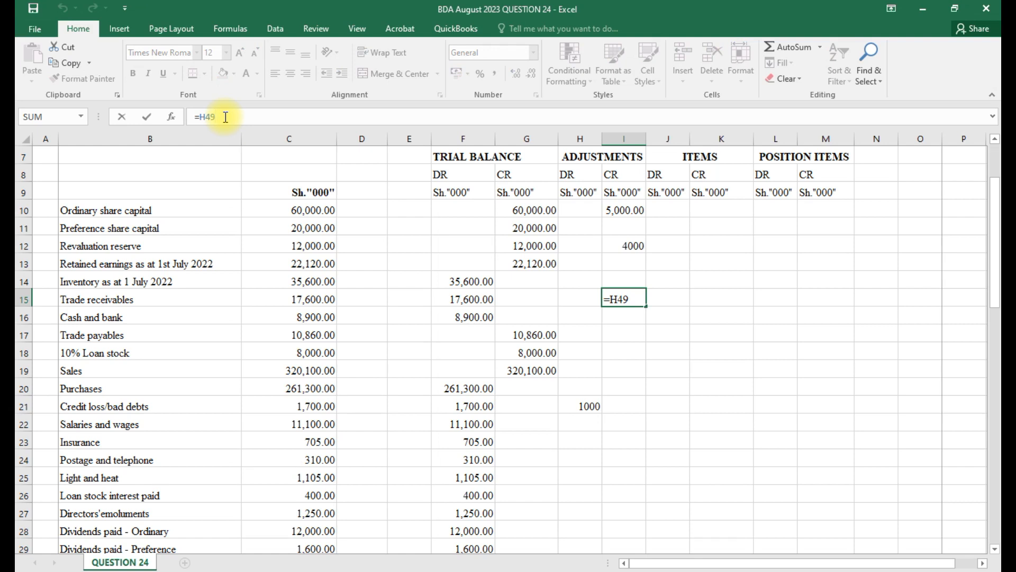
text(+)
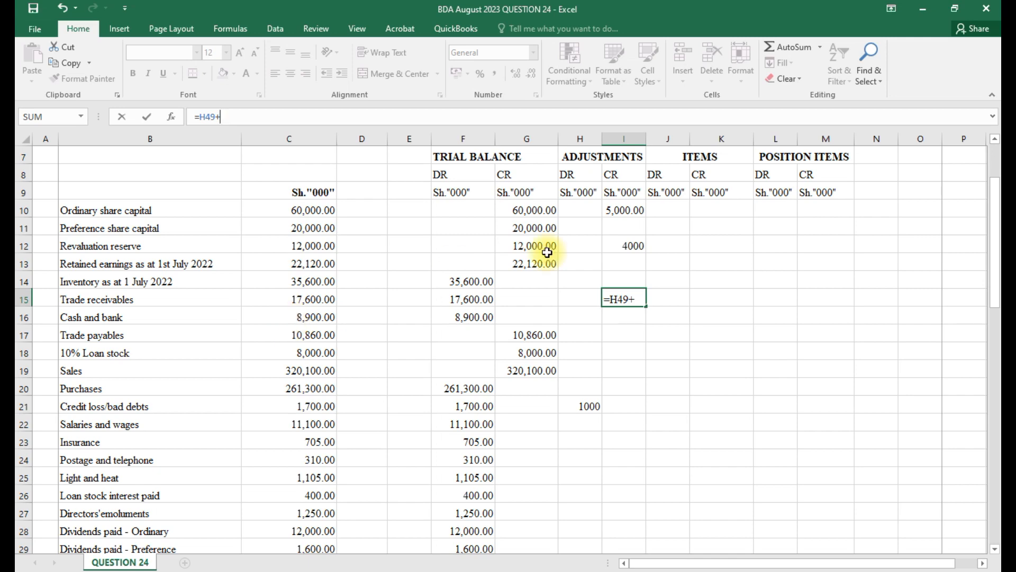
drag(995, 273, 764, 417)
click(624, 460)
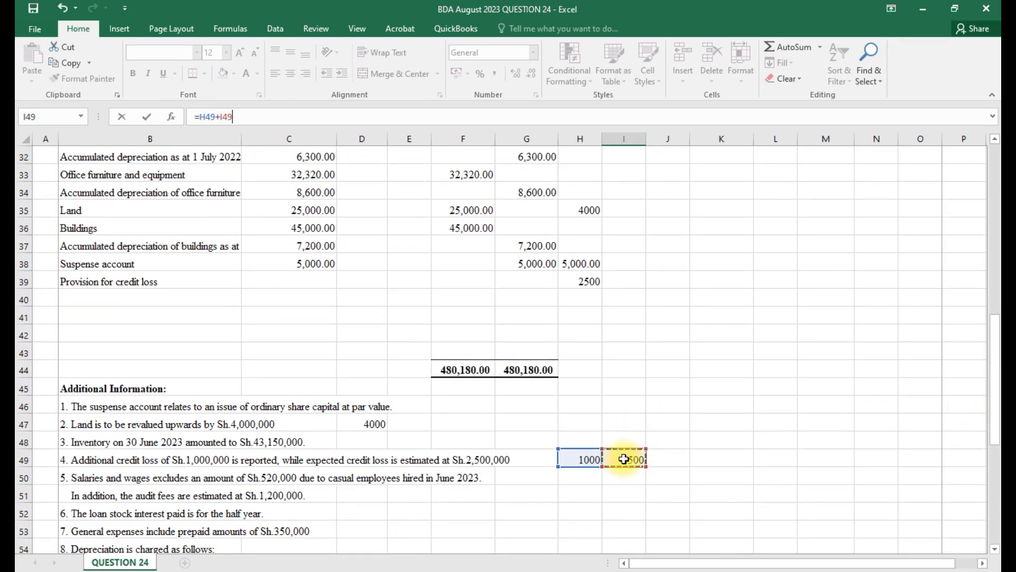
key(Return)
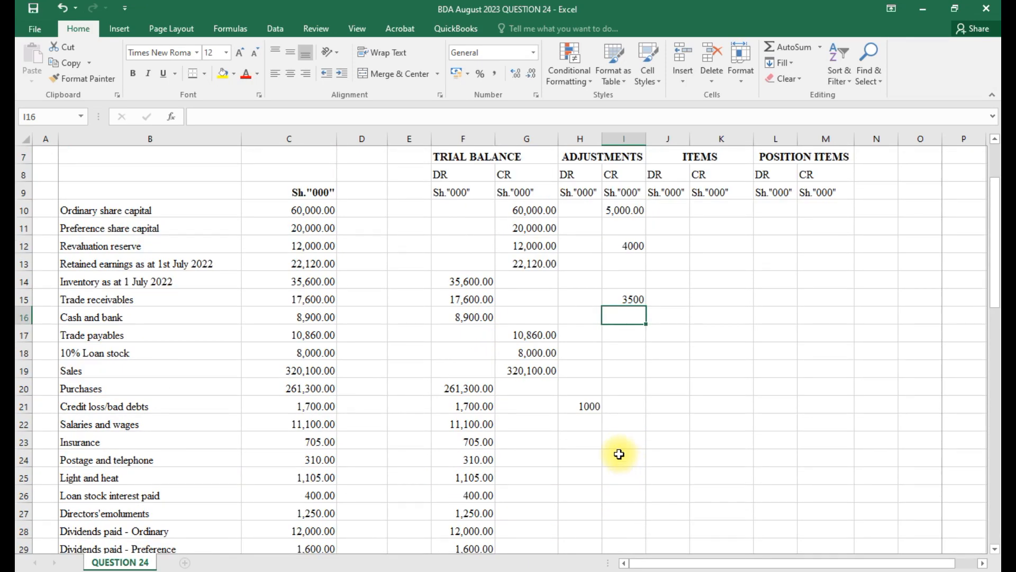
- Add a new account row labelled Accruals in B40, directly below Provision for credit loss
scroll(619, 454, down, 2)
scroll(619, 454, down, 11)
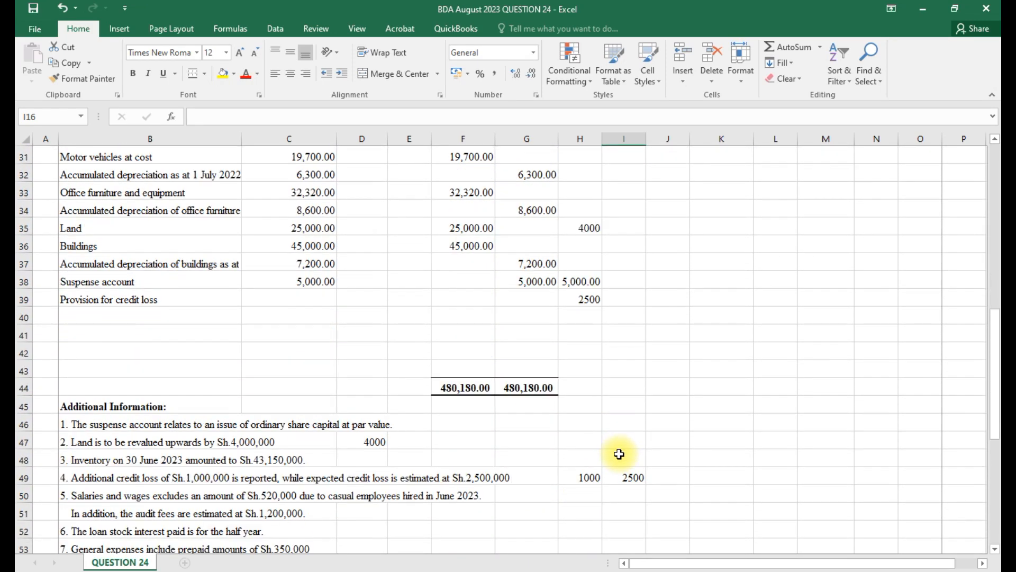
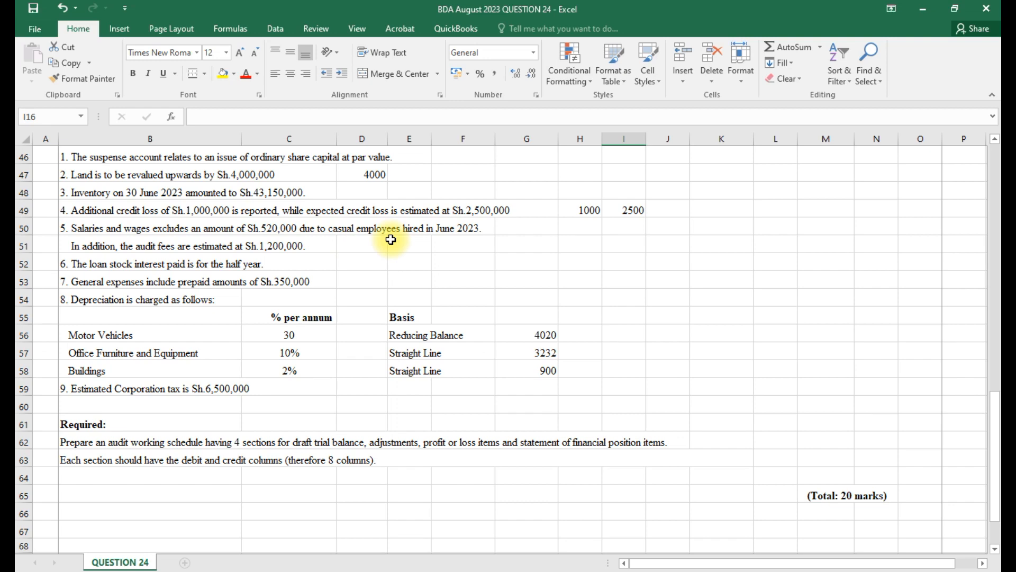
scroll(390, 239, up, 2)
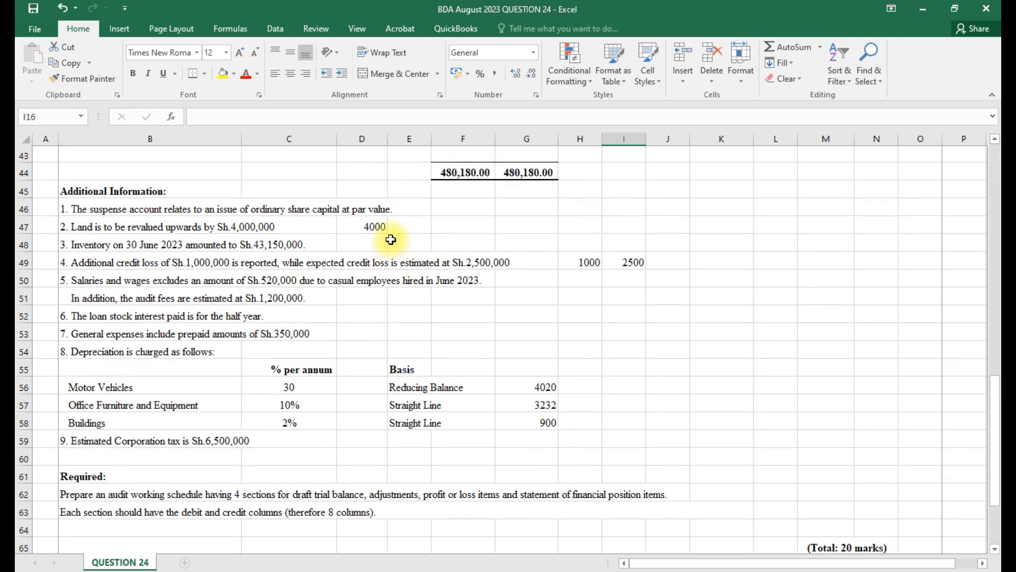
scroll(354, 230, up, 3)
click(94, 315)
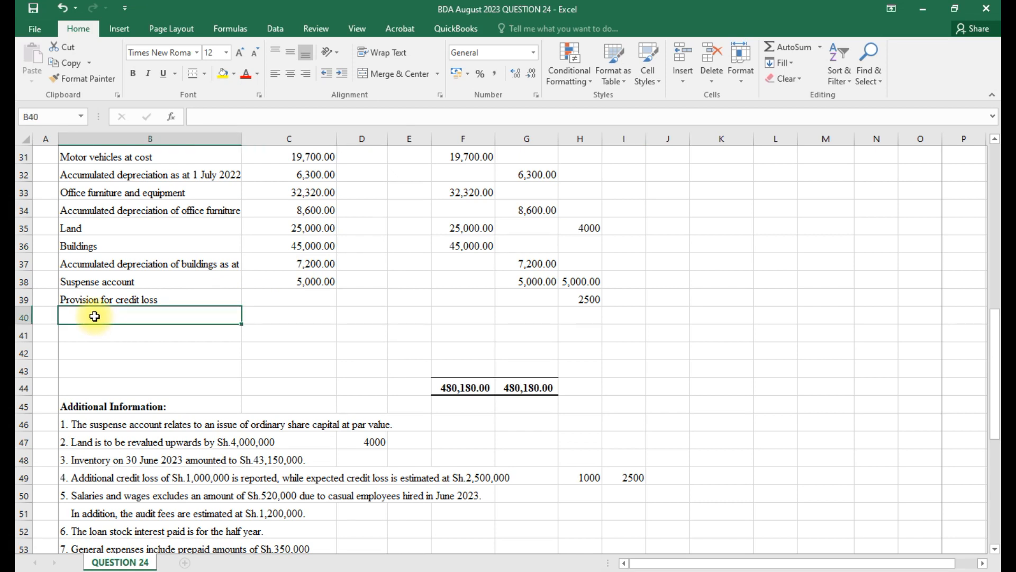
text(Accruals)
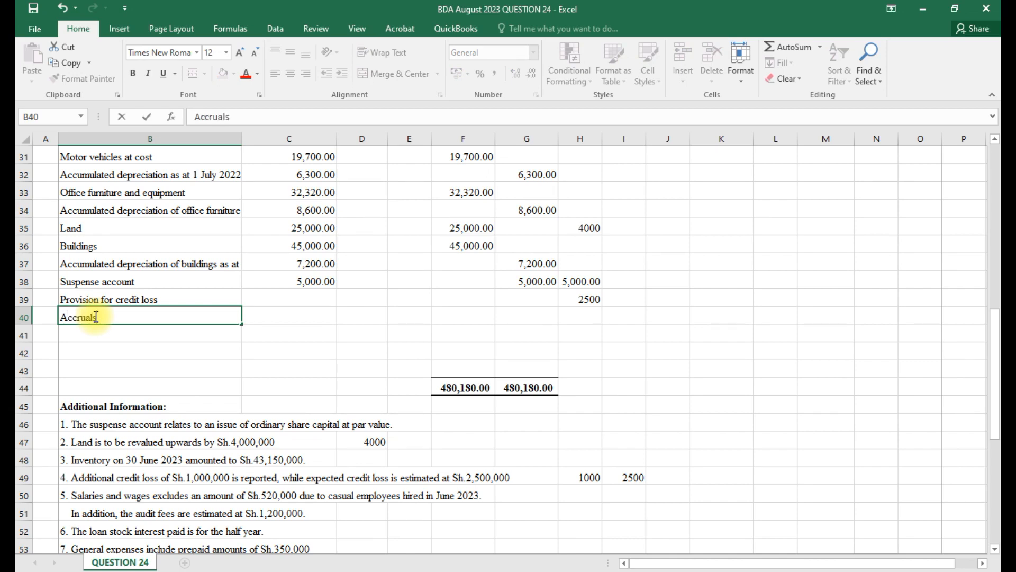
scroll(96, 317, down, 3)
scroll(95, 316, down, 2)
scroll(66, 255, up, 1)
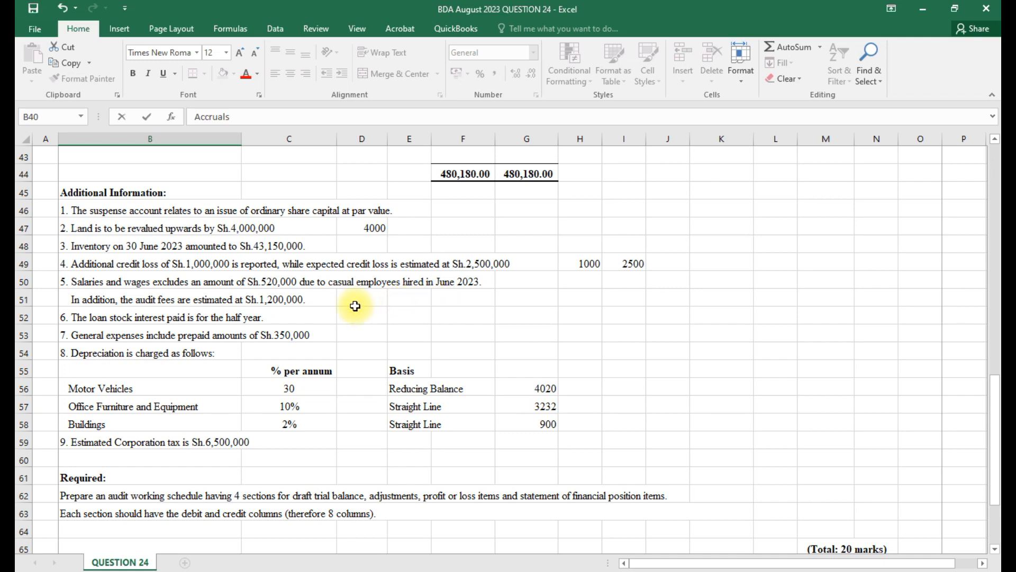
scroll(353, 305, up, 6)
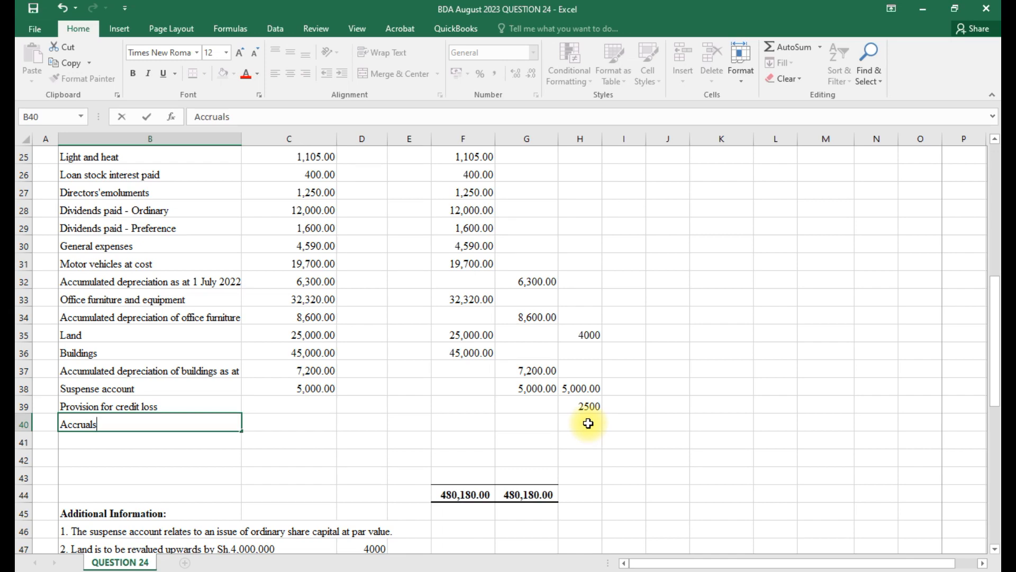
click(617, 421)
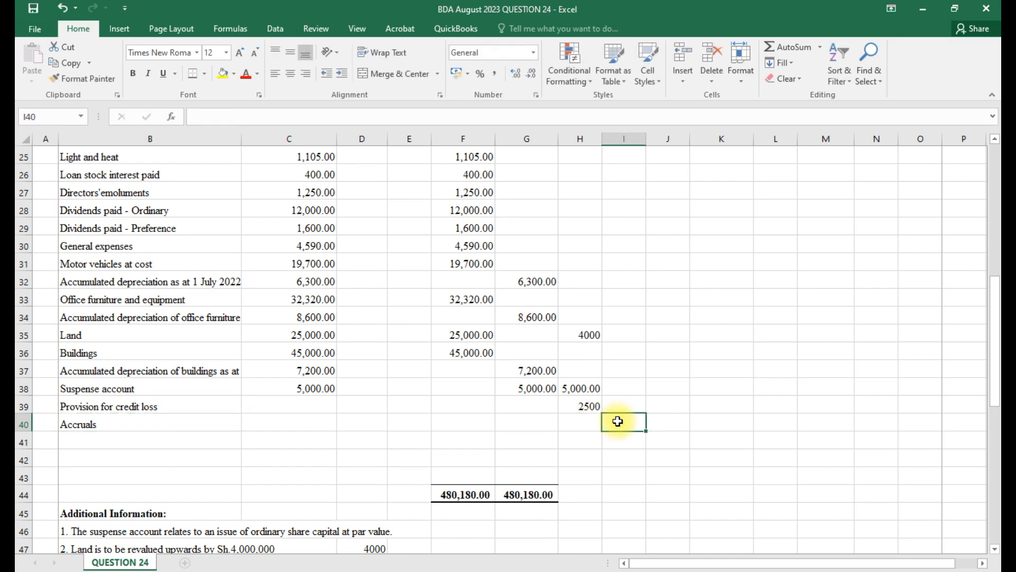
- Enter the unpaid casual wages of 520 in H50 beside additional-information note 5
scroll(617, 420, down, 3)
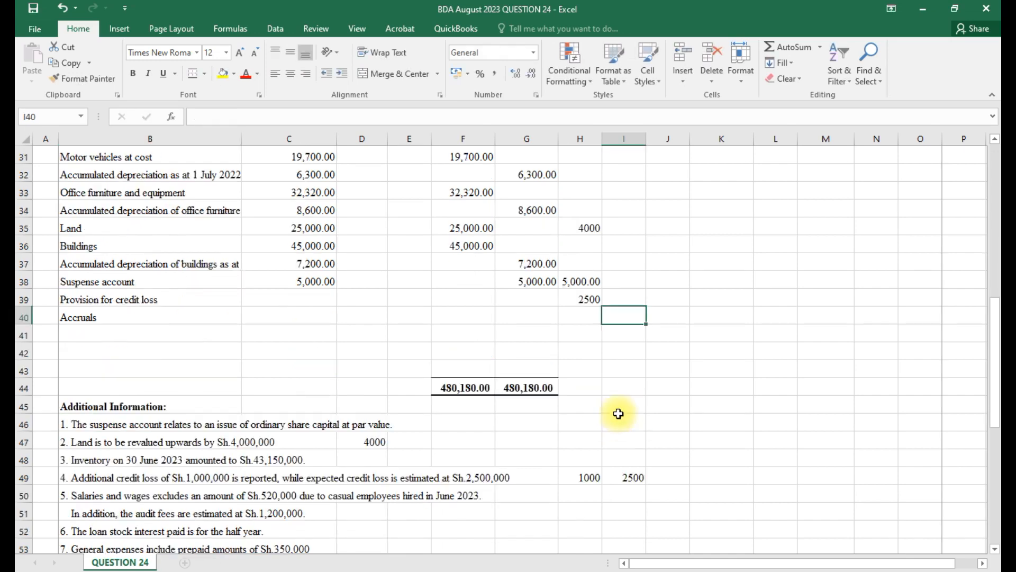
click(592, 443)
text(5)
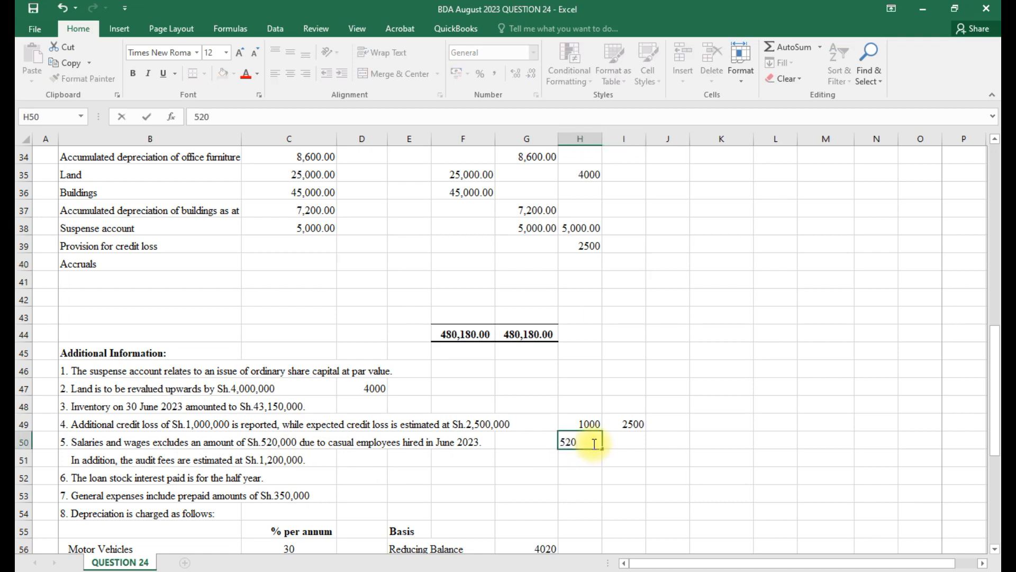
text(20)
click(619, 455)
- Credit the unpaid casual wages to Accruals in the adjustments section by entering =520 in I40
scroll(582, 333, up, 1)
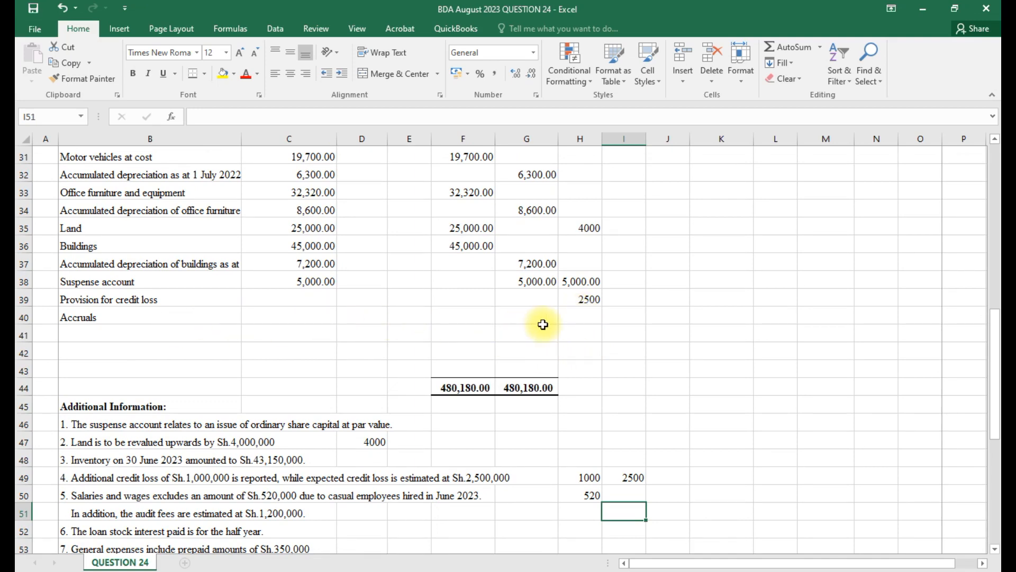
click(618, 315)
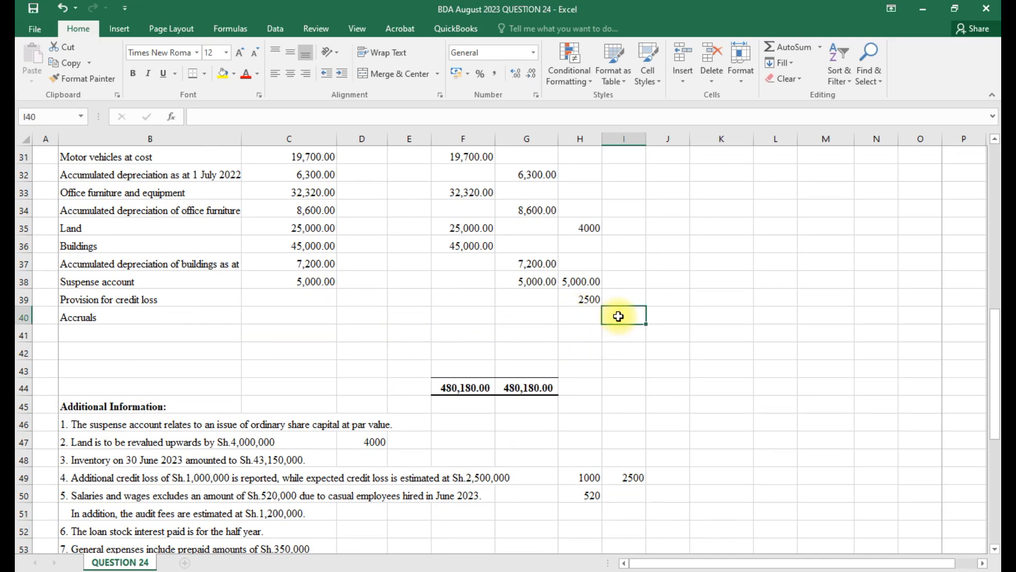
text(=520)
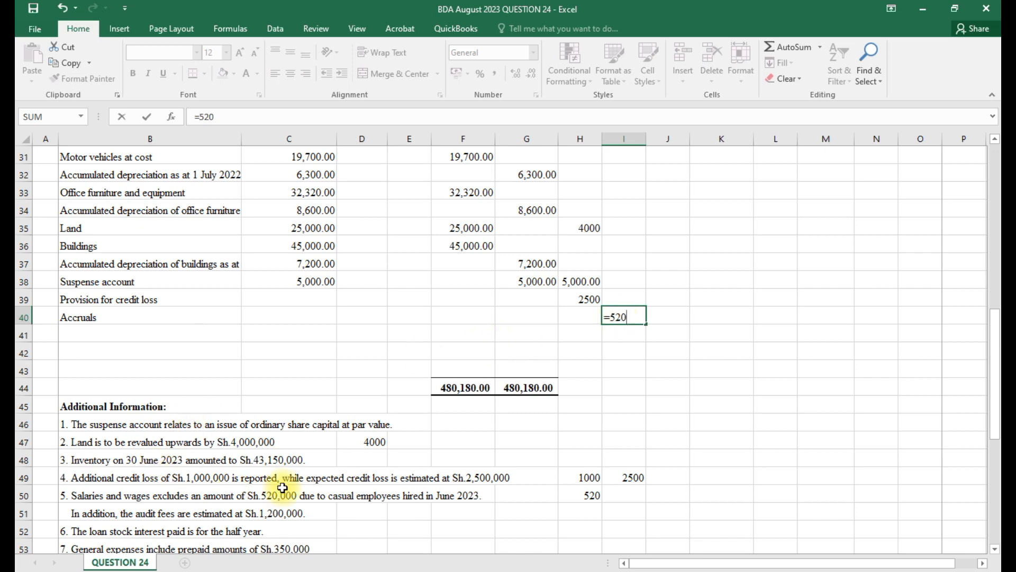
key(Return)
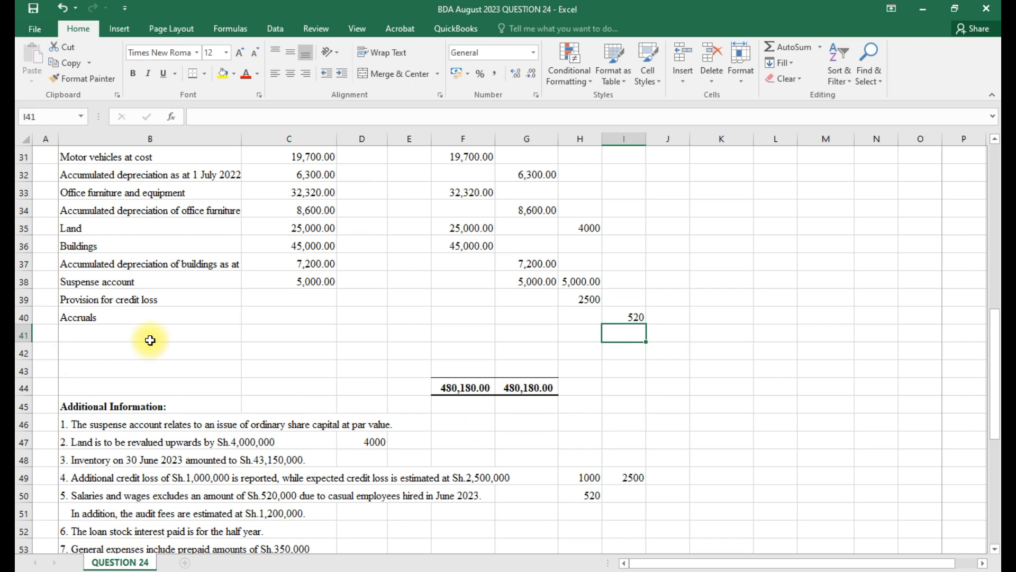
- Debit Salaries and wages with the unpaid casual wages from note 5 by entering =H50 in H22
scroll(151, 340, up, 6)
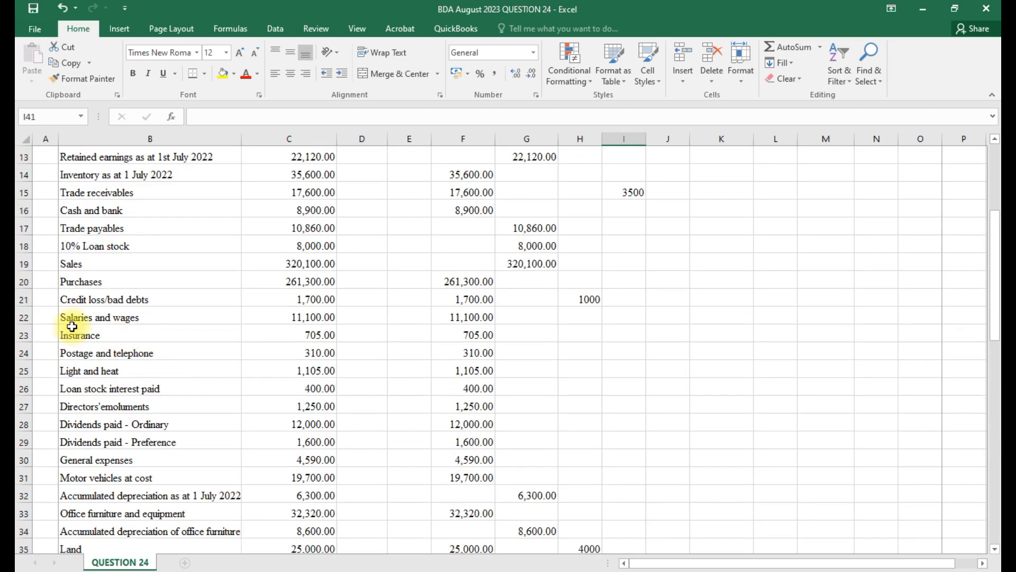
click(581, 320)
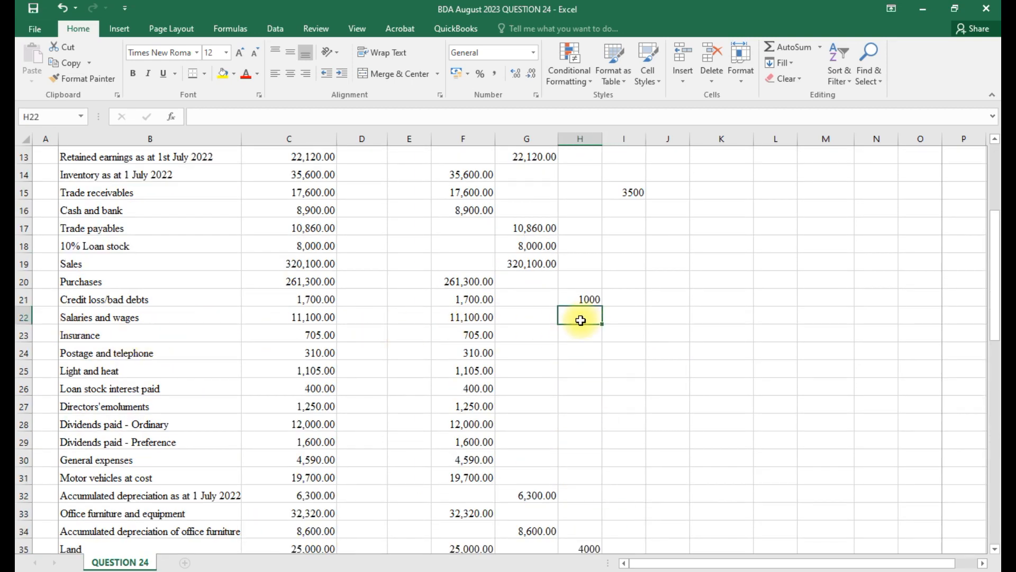
text(=)
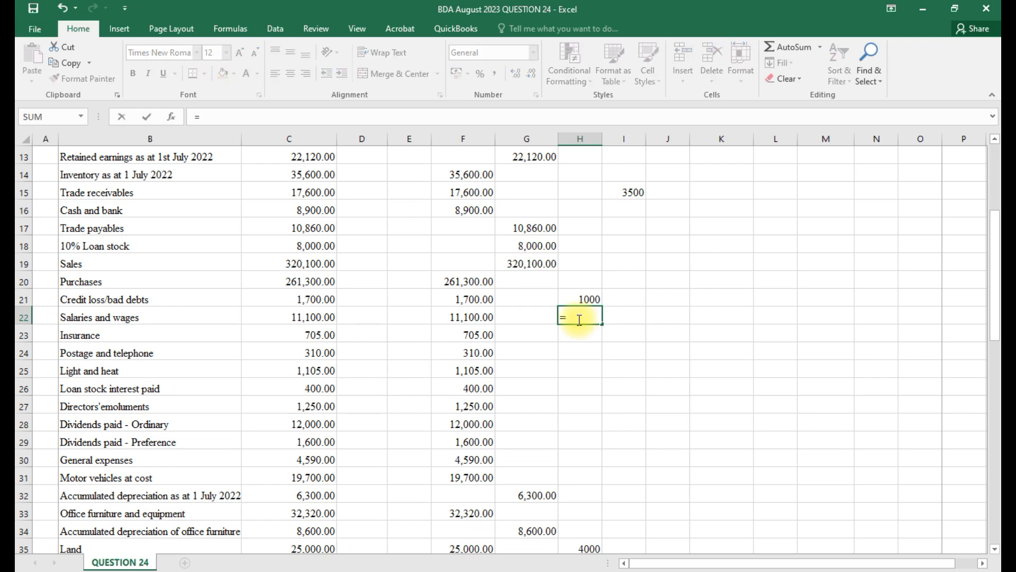
scroll(577, 320, up, 3)
scroll(577, 320, down, 14)
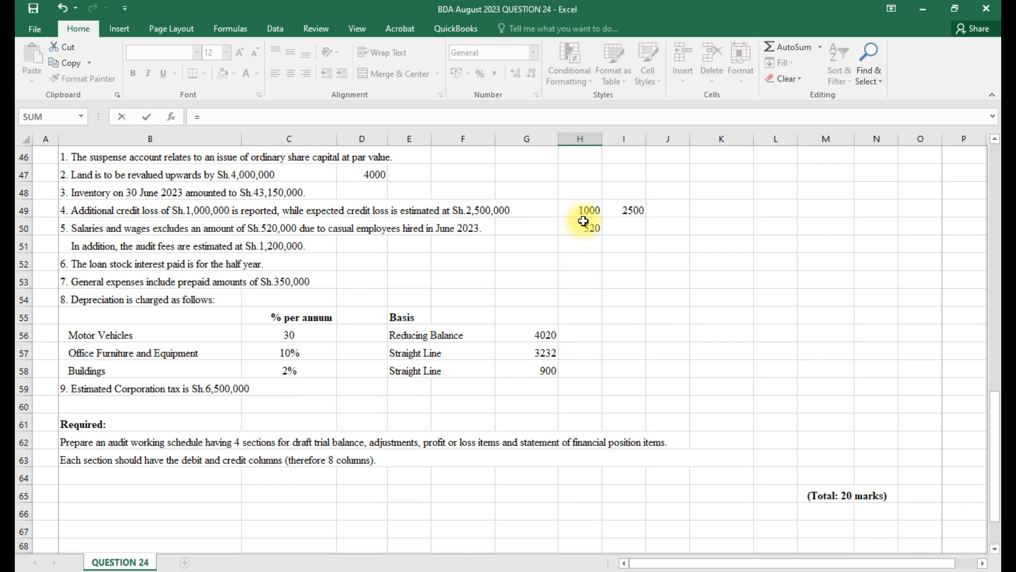
click(581, 228)
key(Return)
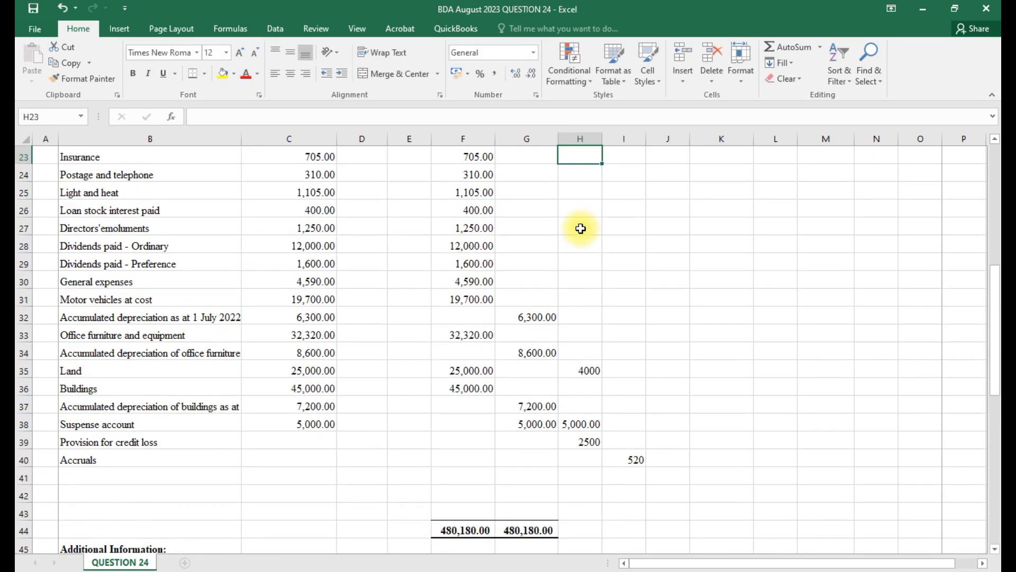
- Check the trial balance for an audit fee account and add a new row labelled audit fee in B41, directly below Accruals
scroll(580, 228, down, 2)
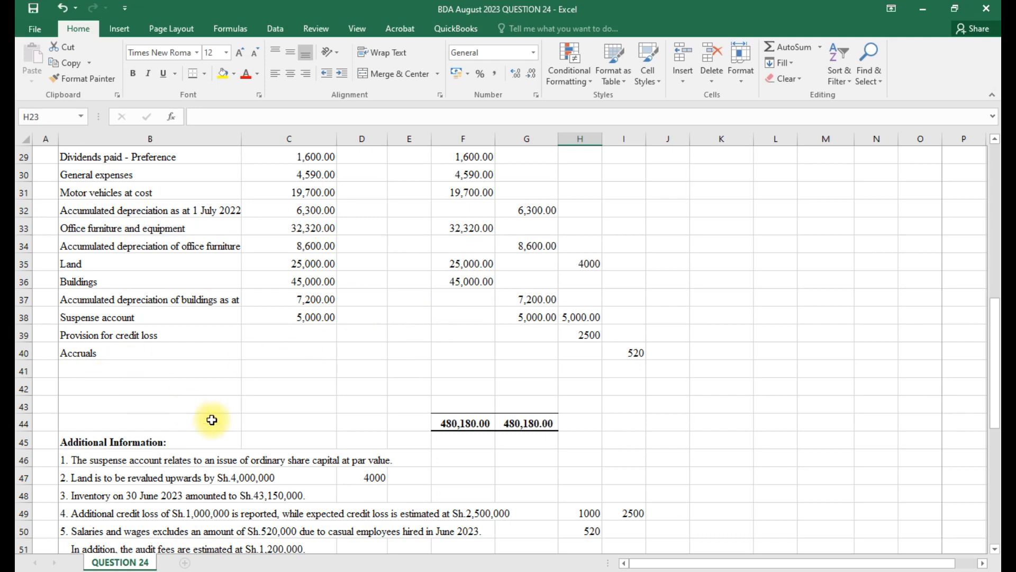
scroll(214, 422, down, 2)
scroll(214, 421, down, 1)
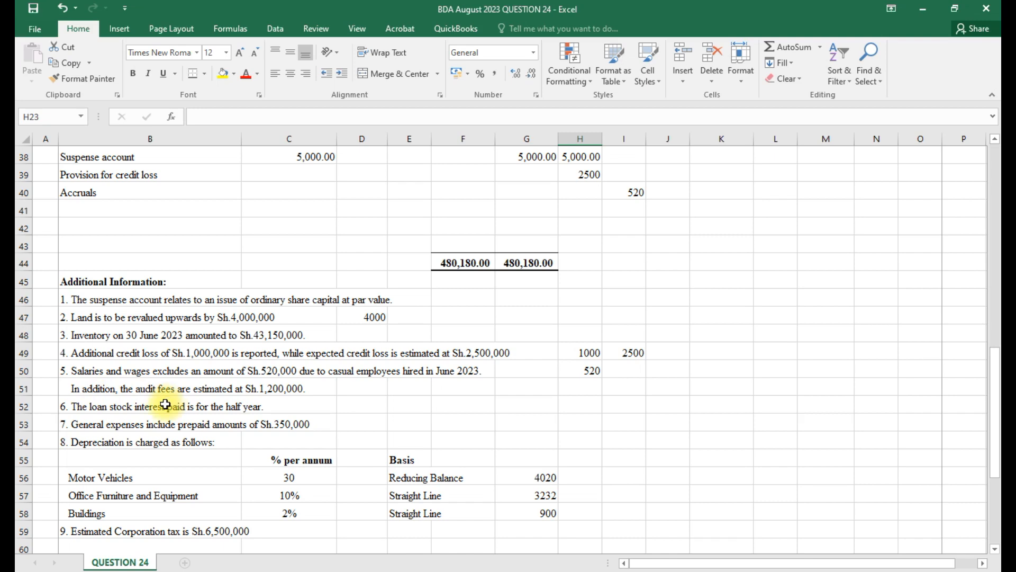
scroll(166, 404, up, 4)
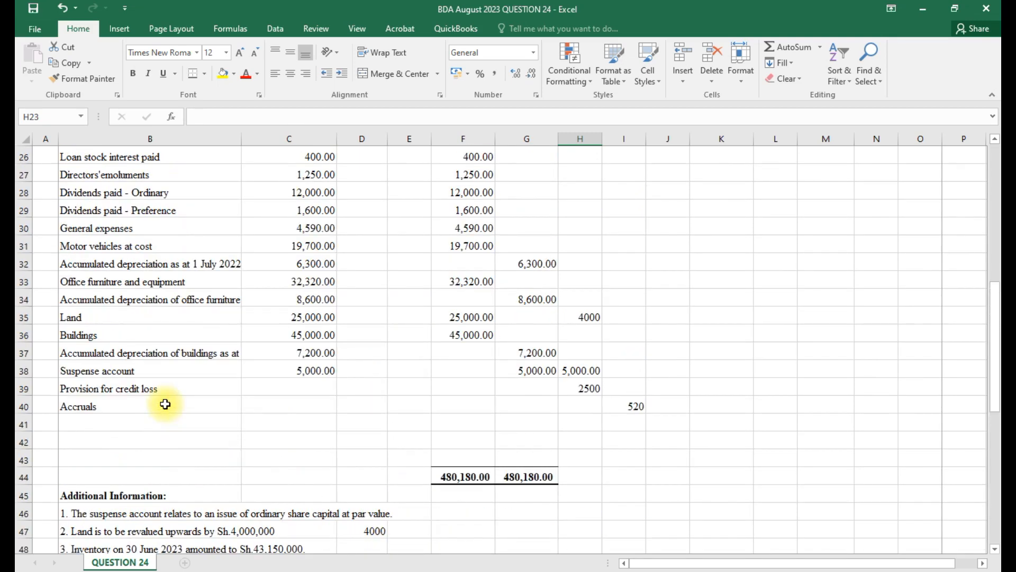
scroll(165, 405, up, 2)
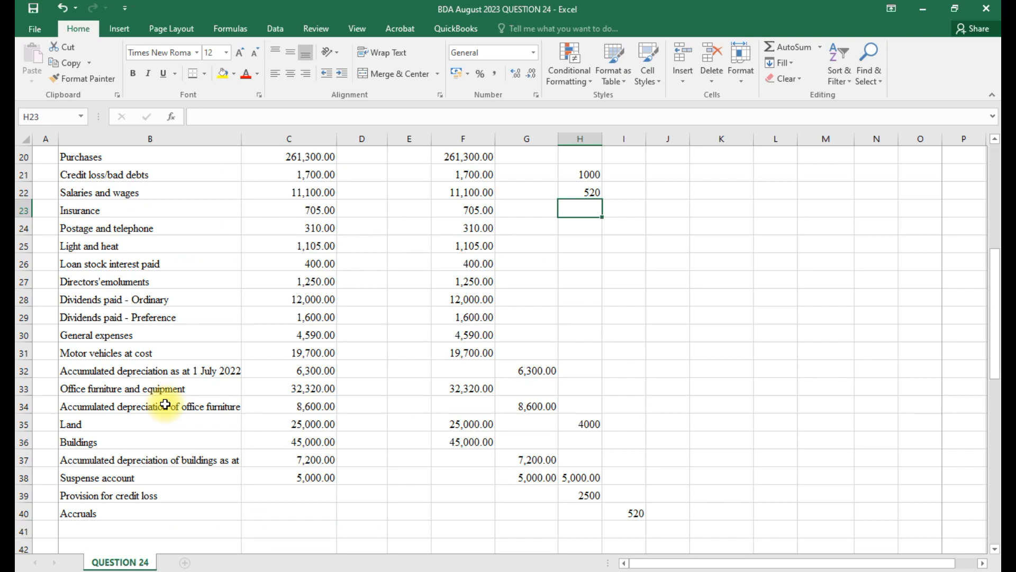
scroll(166, 405, up, 2)
scroll(165, 405, up, 2)
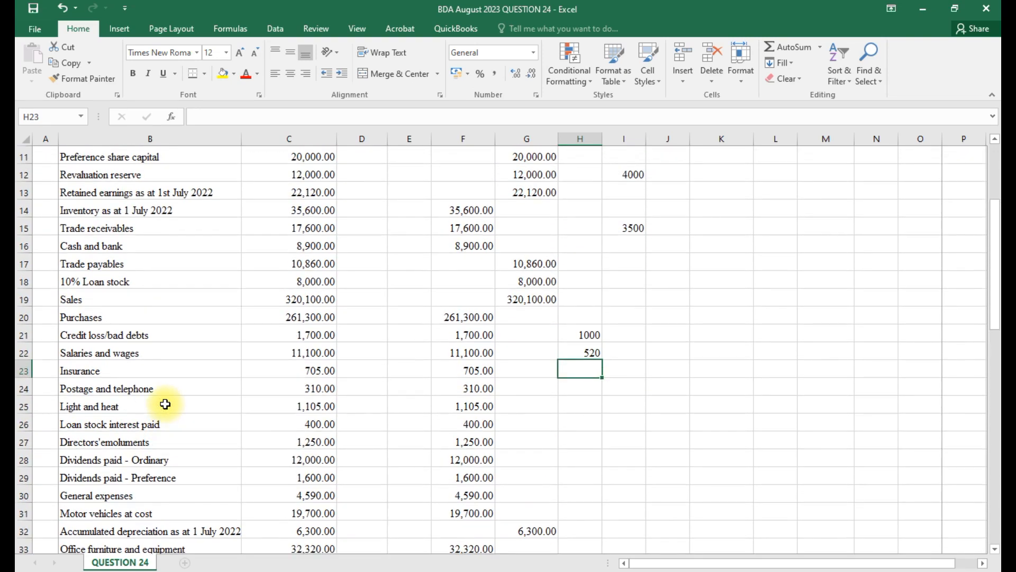
scroll(165, 405, down, 6)
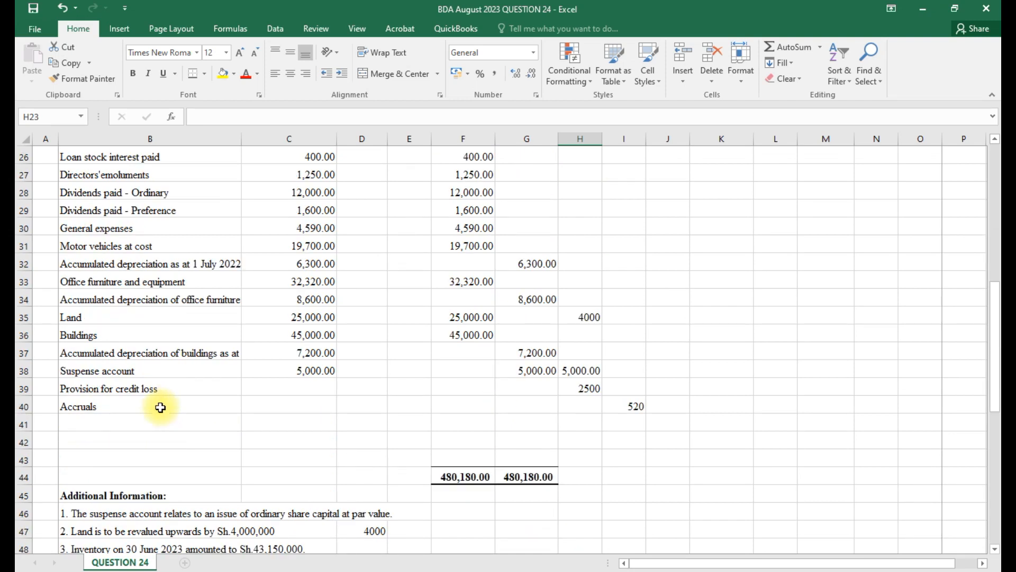
click(82, 415)
text(audit)
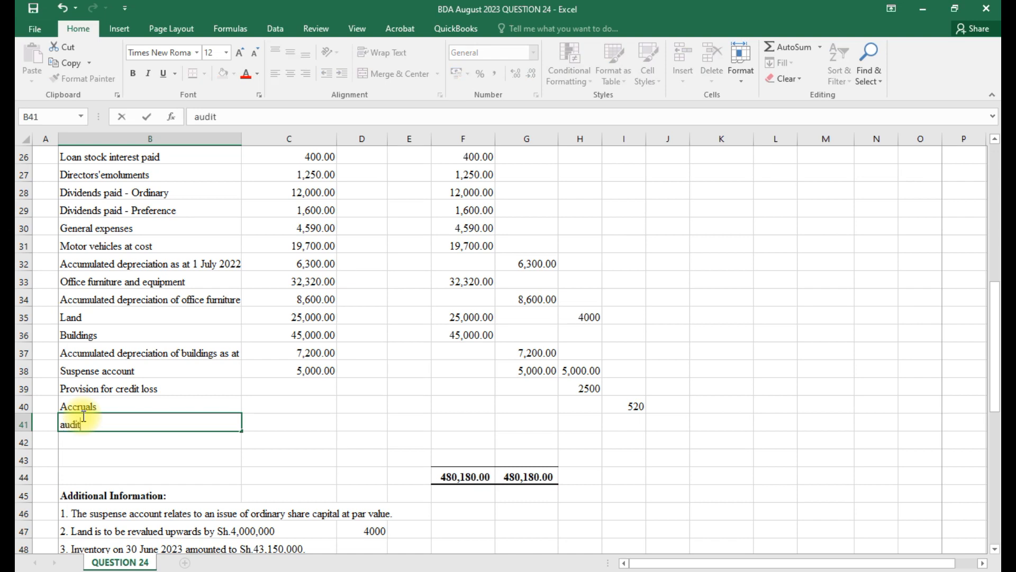
text( fee)
click(578, 427)
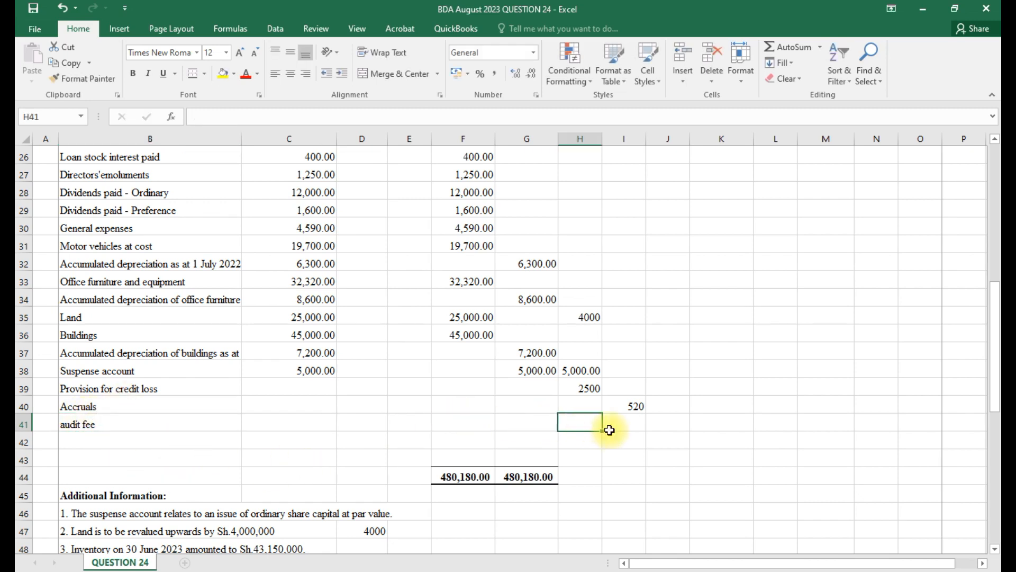
- Enter the estimated audit fees of 1200 in E51 beside the audit fee note
scroll(631, 426, down, 3)
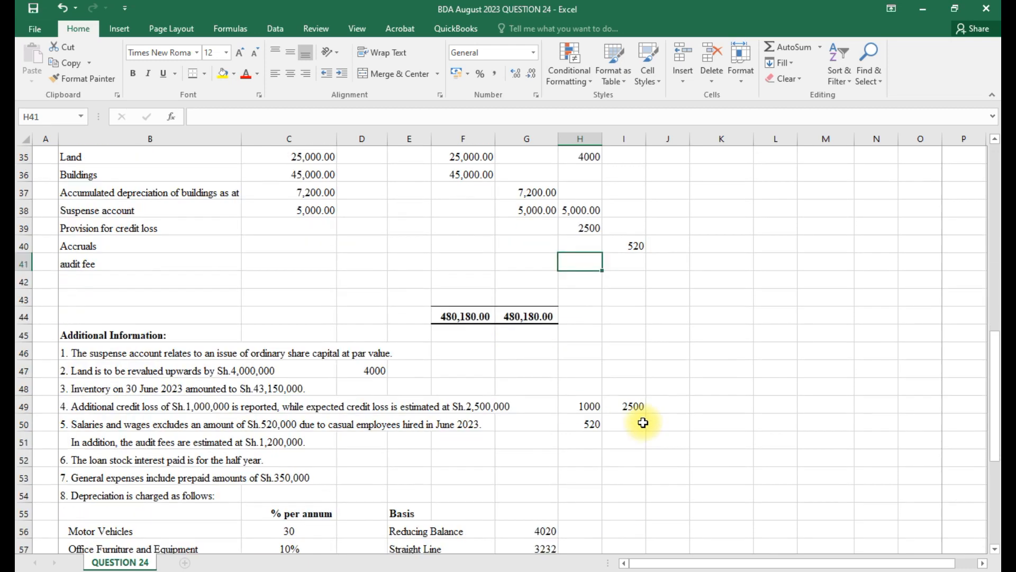
click(401, 444)
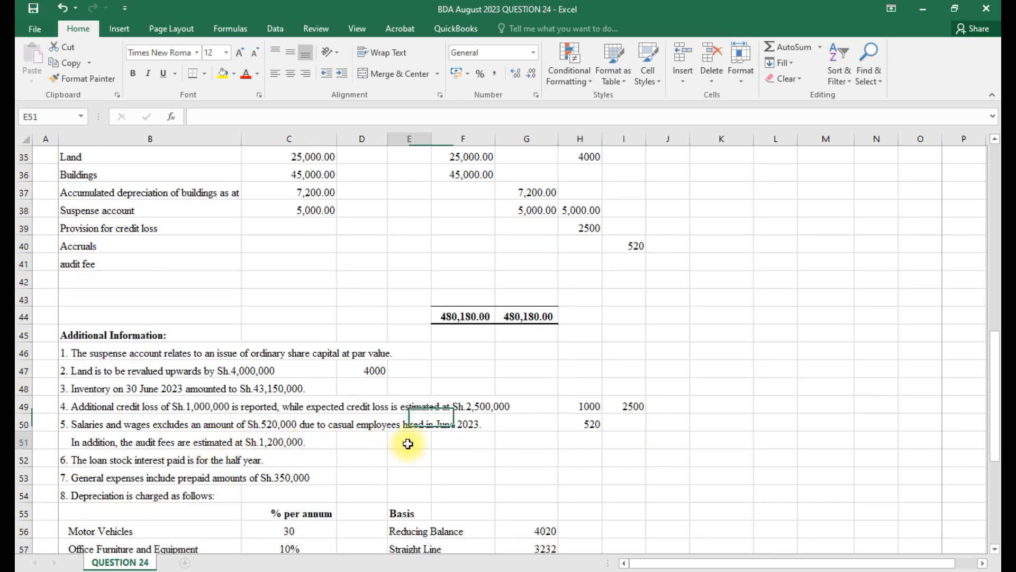
double_click(409, 443)
text(1200)
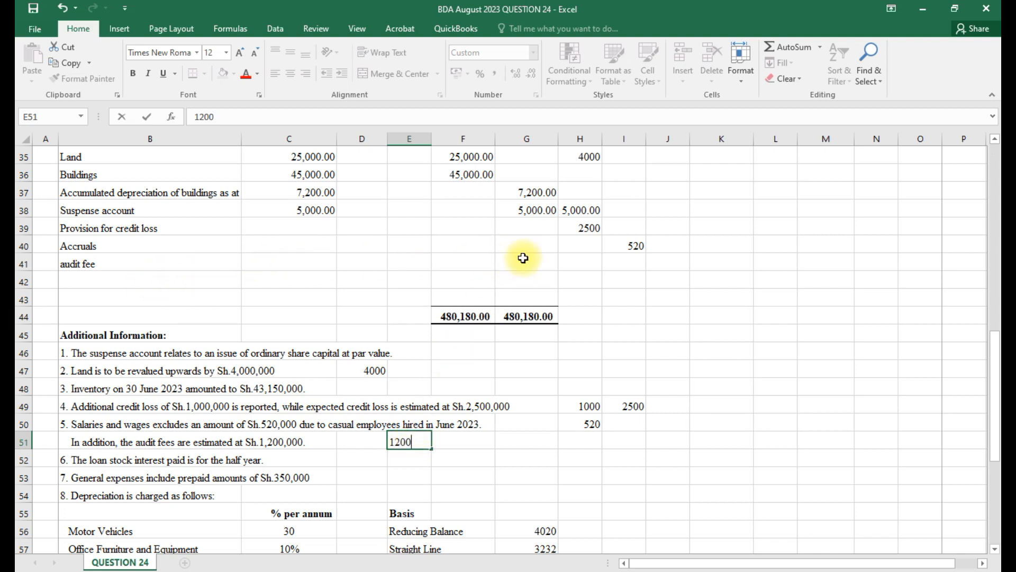
- Debit the estimated audit fees to the audit fee account in the adjustments section by entering =E51 in H41
click(582, 263)
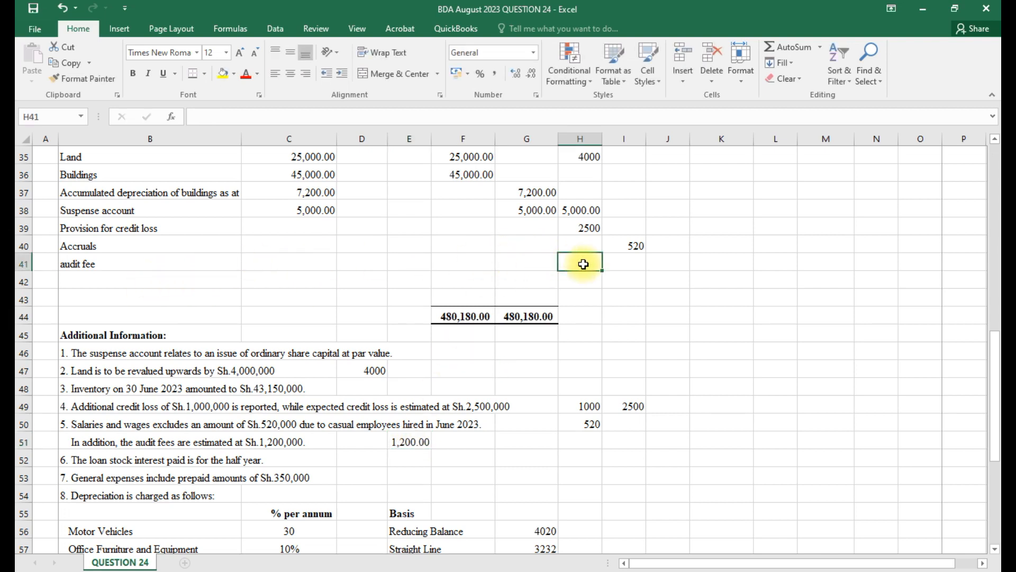
text(=)
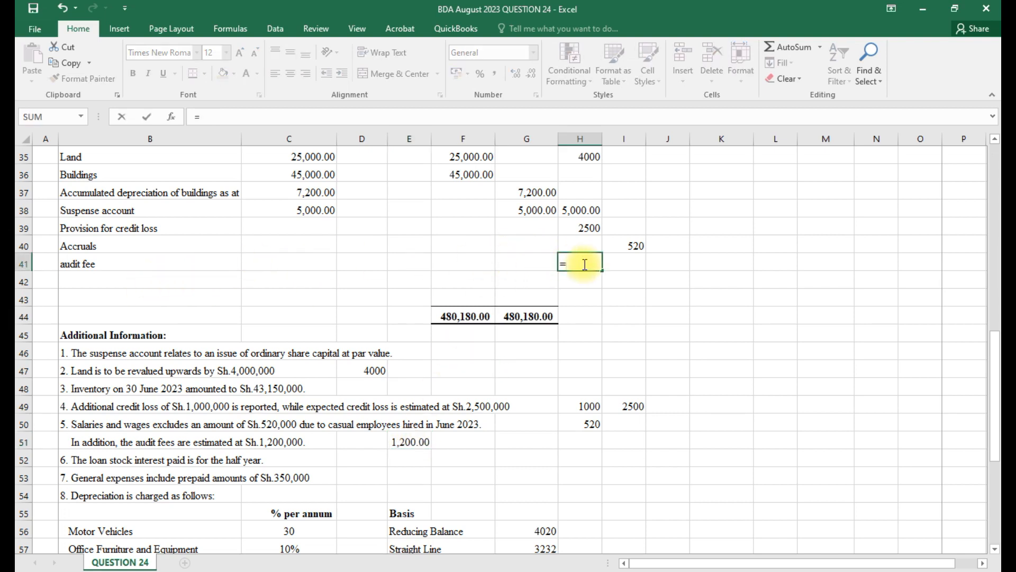
click(410, 441)
key(Return)
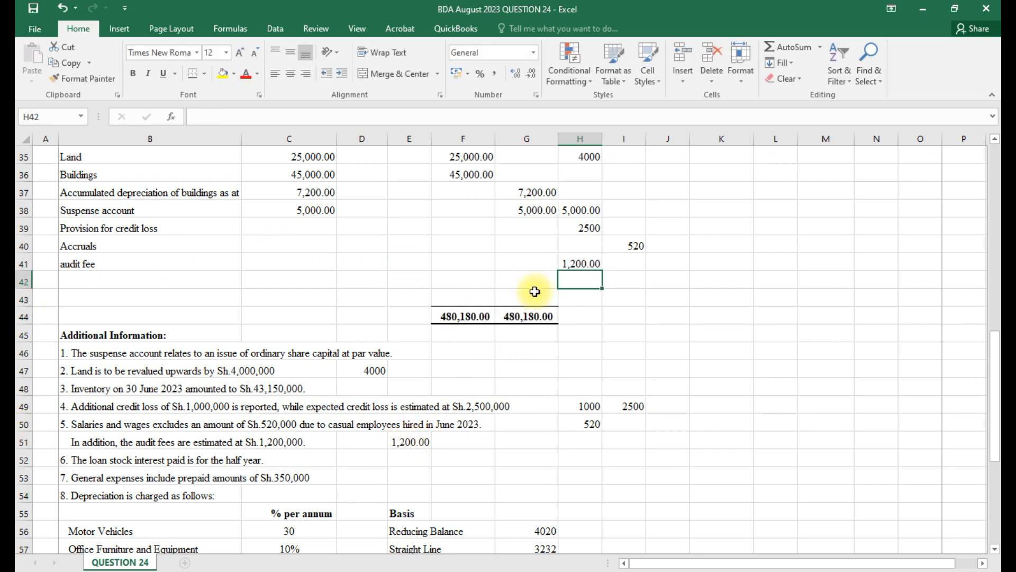
- Extend the Accruals credit adjustment in I40 to include the audit fees, making the formula =520+E51
click(641, 245)
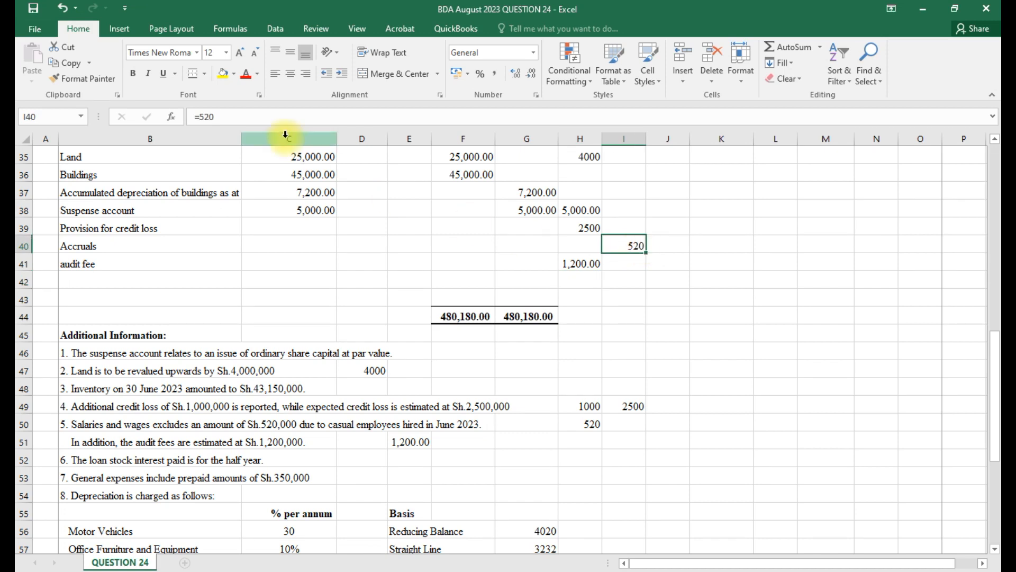
click(239, 117)
text(+)
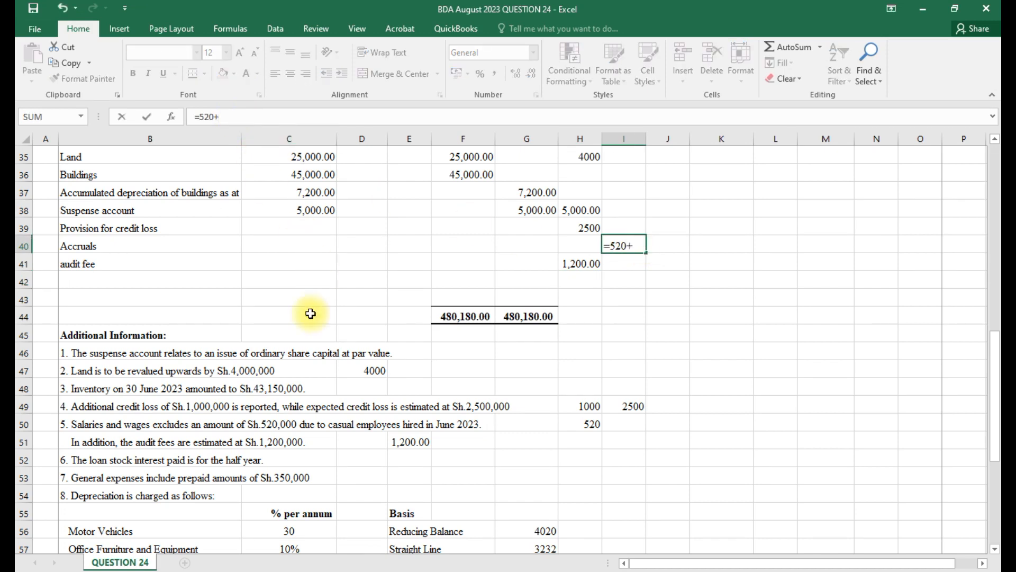
click(406, 442)
key(Return)
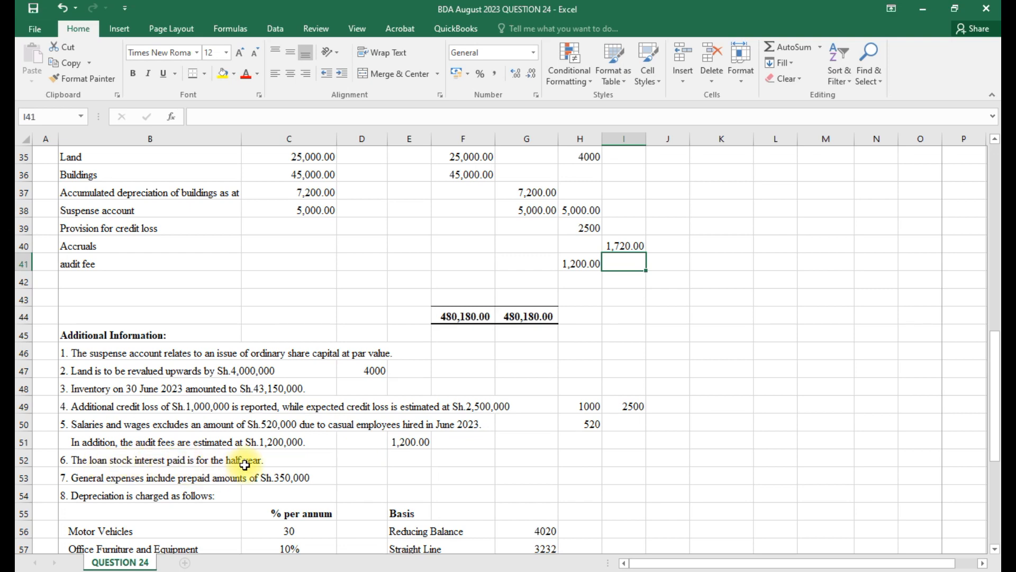
- Calculate the full-year interest on the 10% loan stock beside note 6 by entering =C18*0.1 in E52
scroll(245, 464, up, 7)
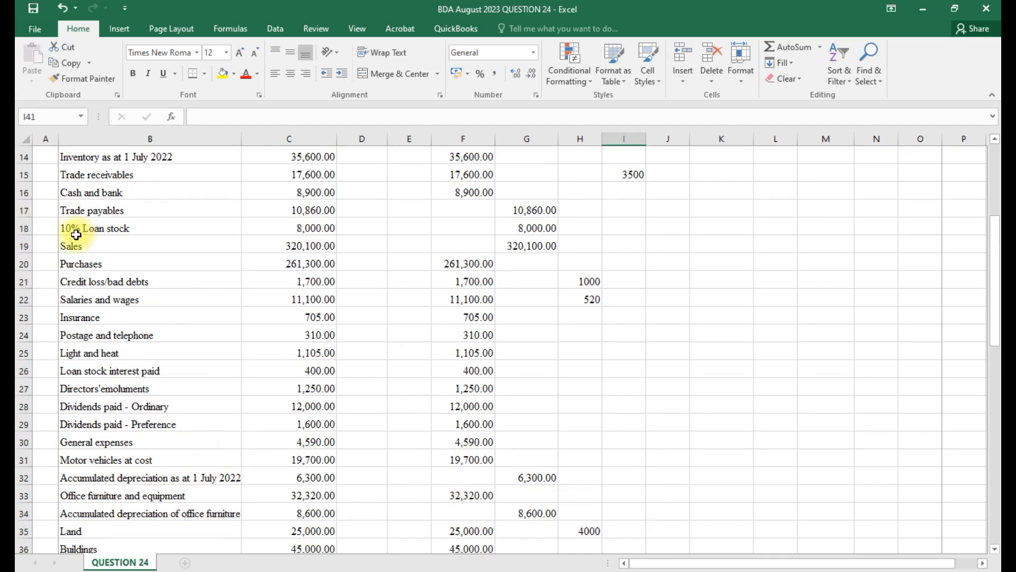
scroll(76, 234, down, 7)
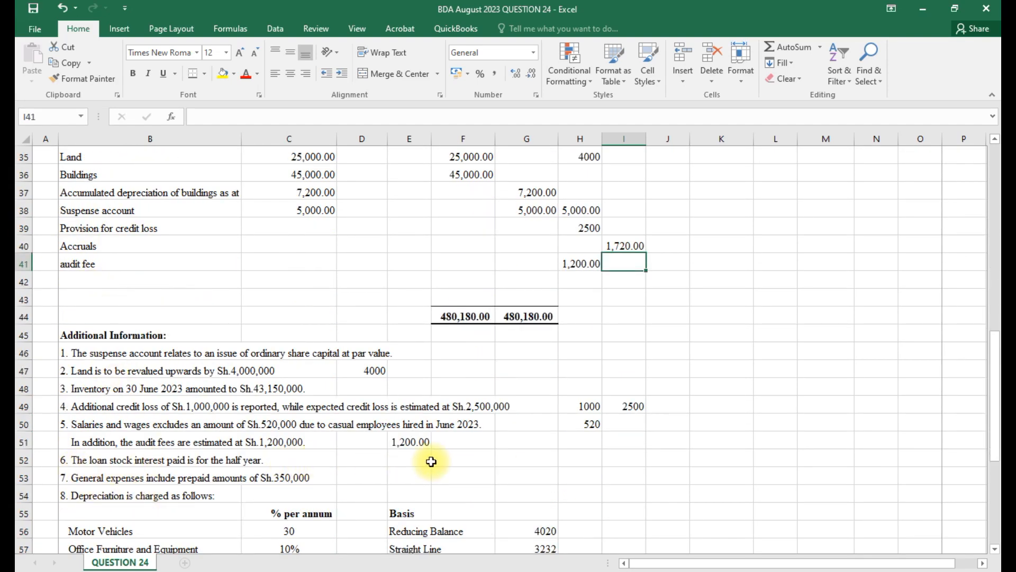
click(412, 463)
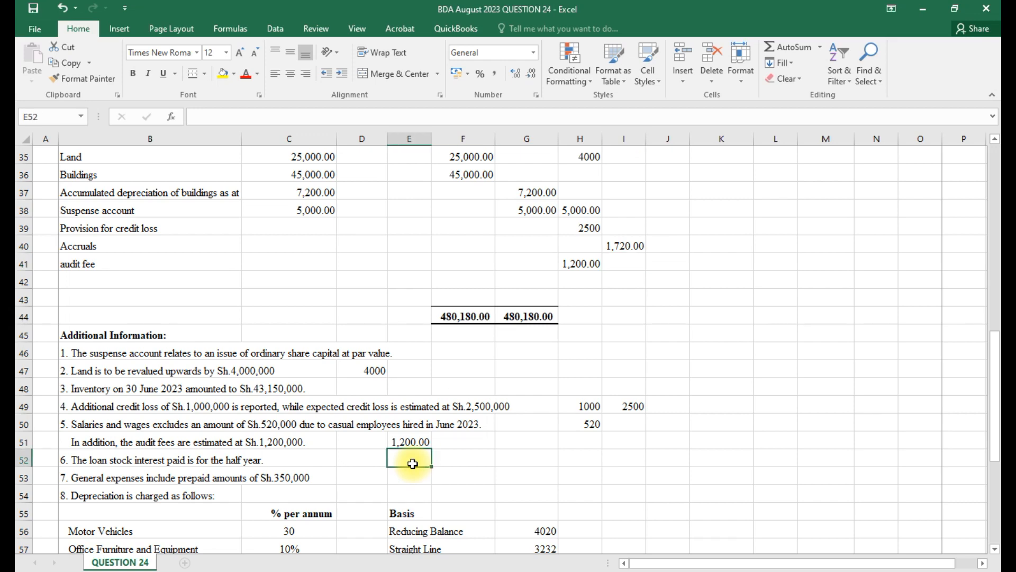
text(=)
scroll(411, 463, up, 4)
scroll(227, 358, up, 1)
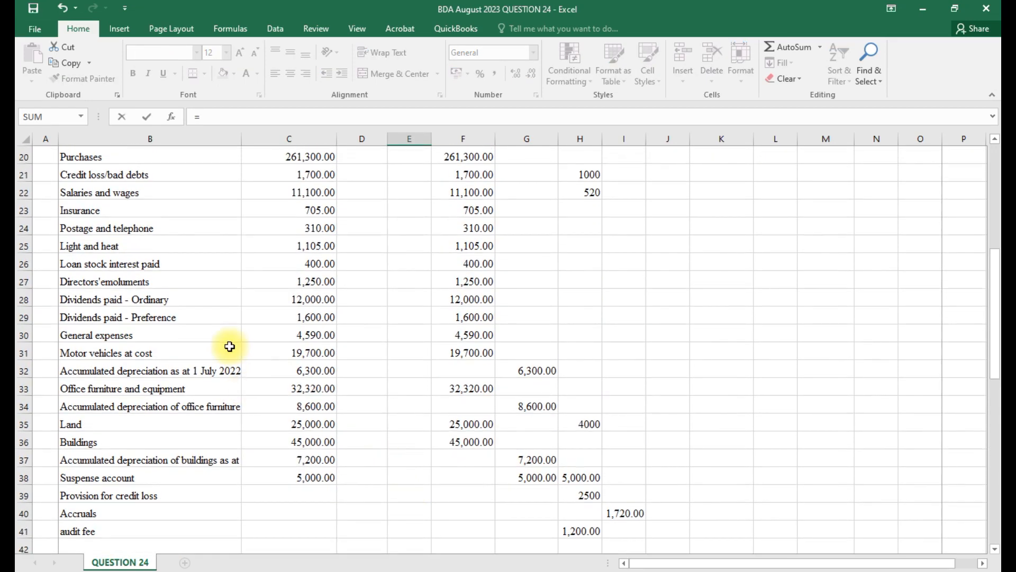
scroll(79, 348, up, 2)
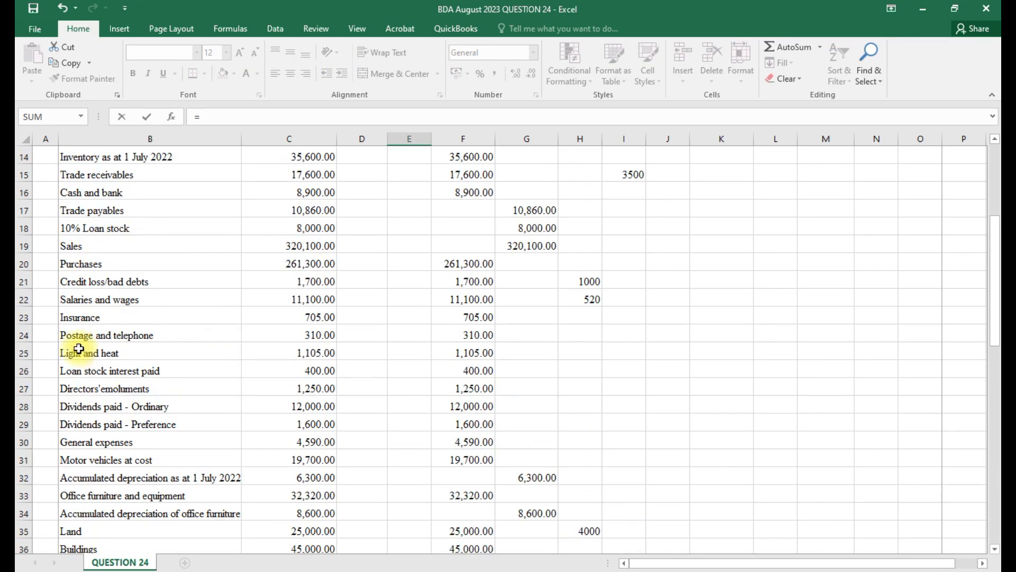
click(316, 231)
text(*)
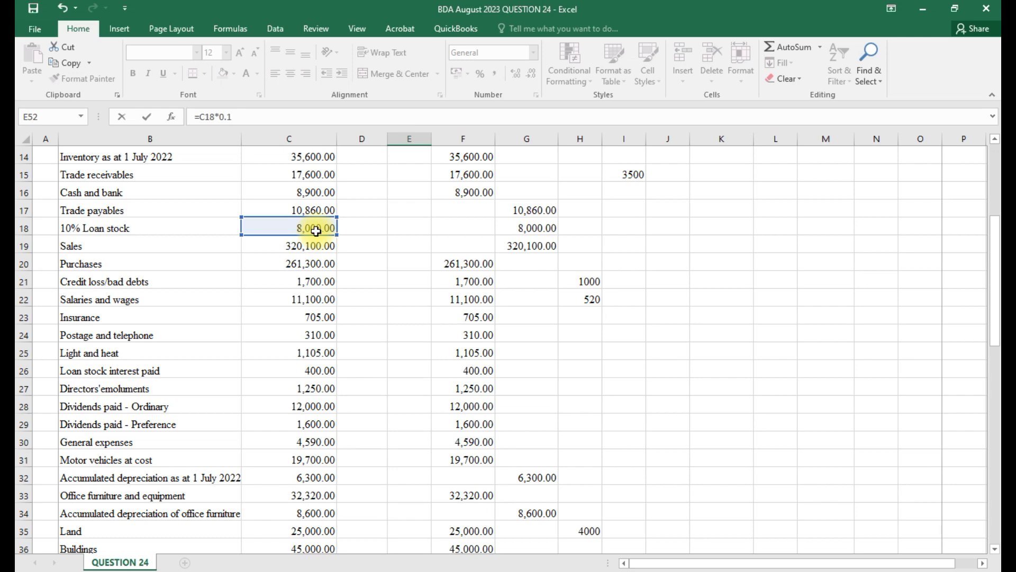
key(Return)
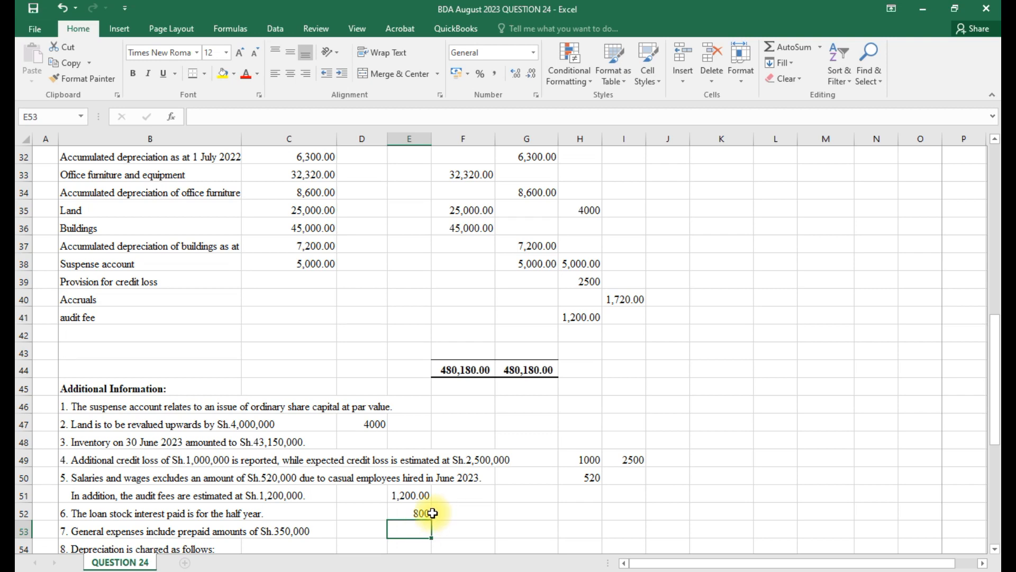
- Label F52 "unpaid" beside the full-year loan interest and enter the outstanding half-year interest of 400 in G52
click(413, 514)
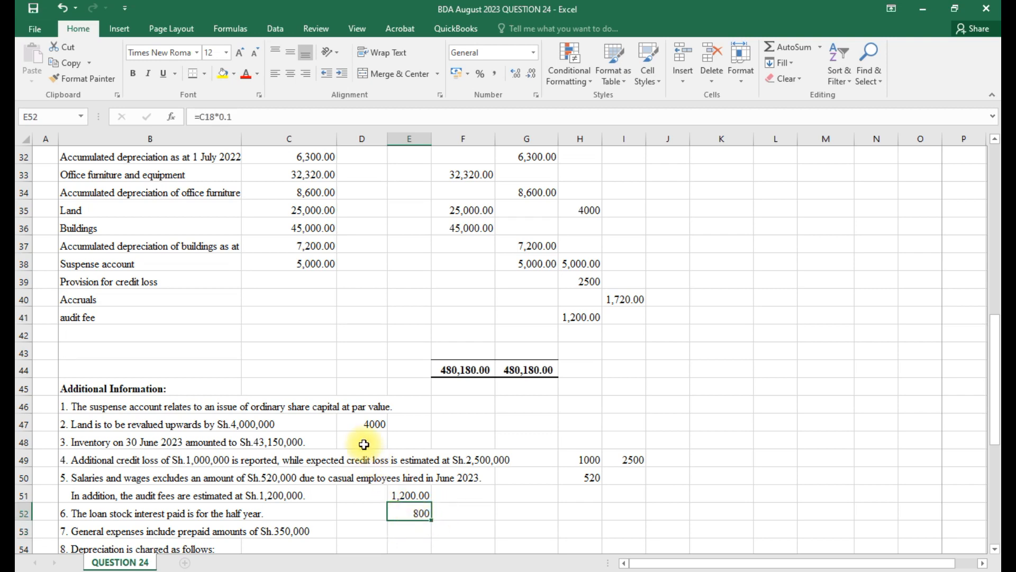
scroll(363, 439, up, 5)
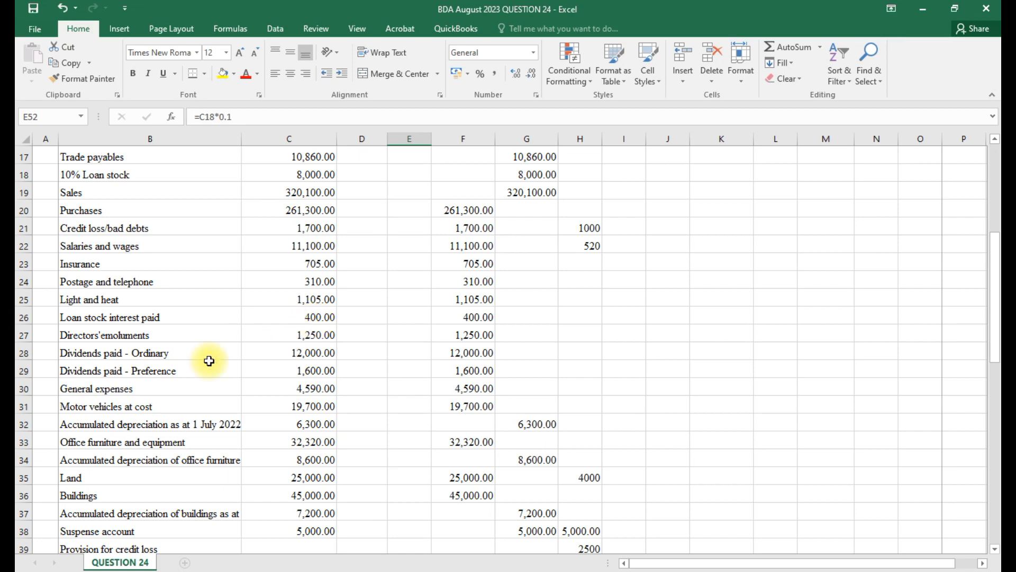
scroll(580, 527, down, 2)
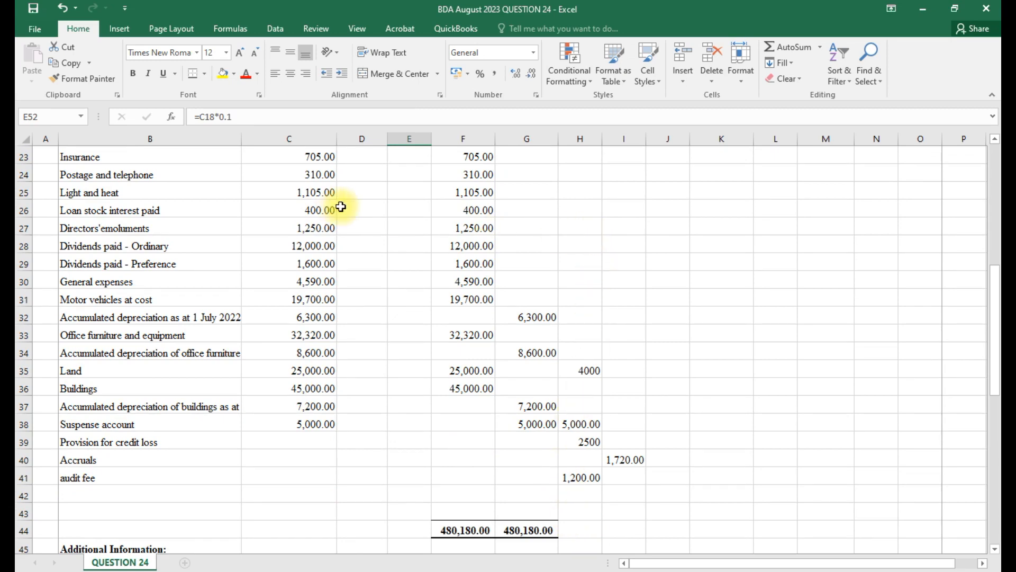
scroll(544, 376, down, 4)
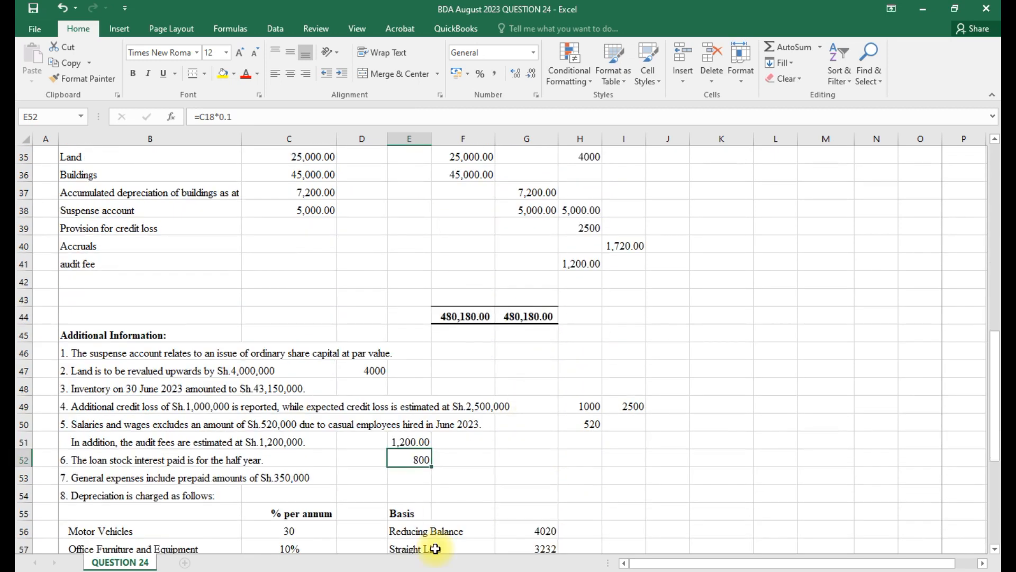
scroll(431, 544, down, 1)
click(461, 407)
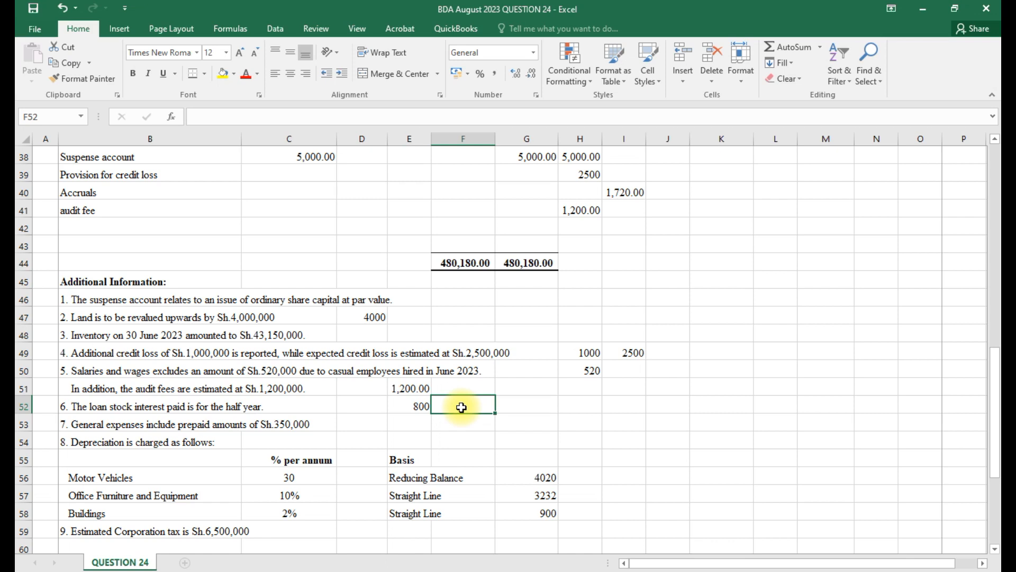
text(unpa)
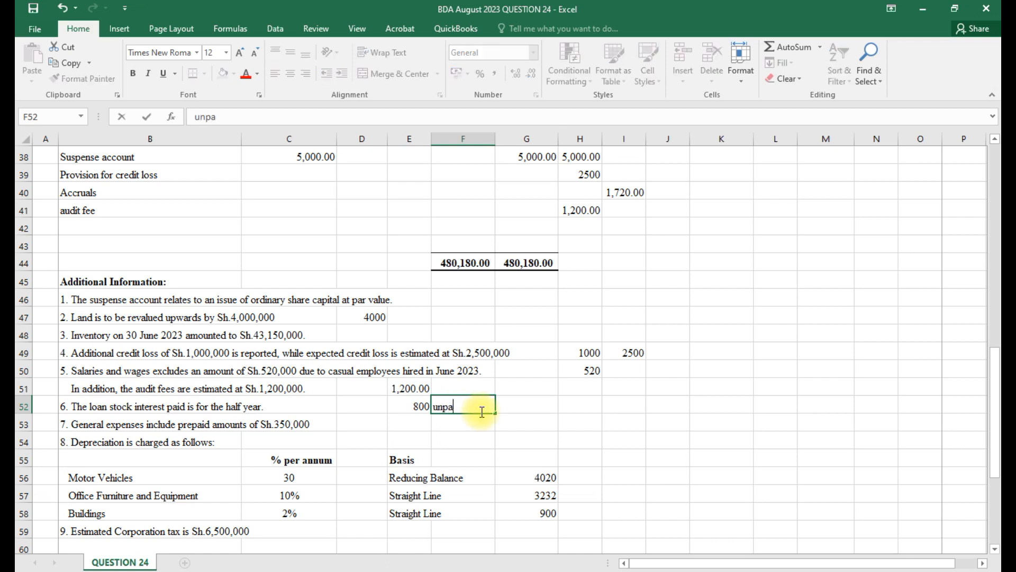
click(529, 406)
text(400)
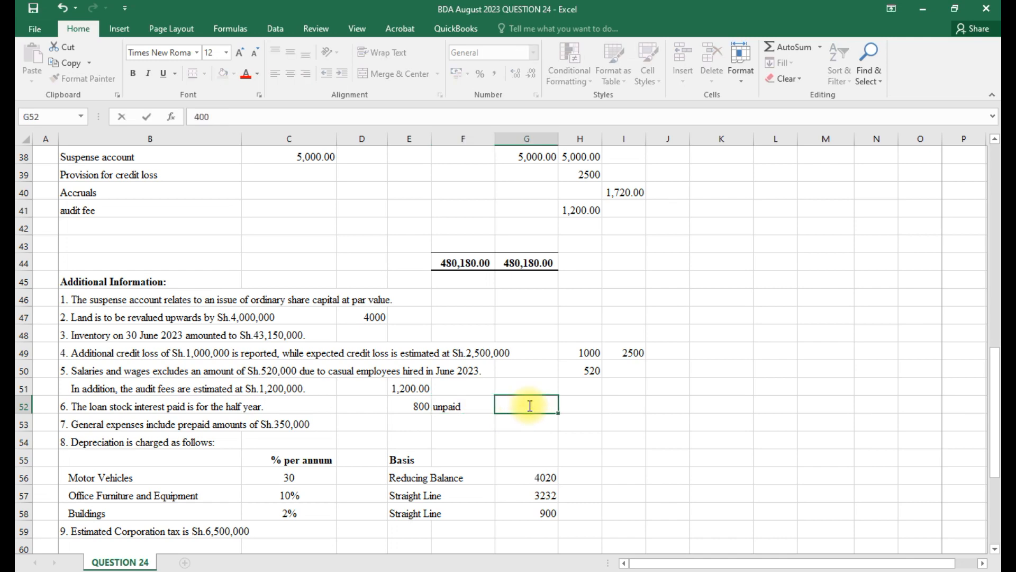
- Debit the unpaid loan stock interest to the Loan stock interest paid account in the adjustments section by entering =G52 in H26
scroll(530, 406, up, 5)
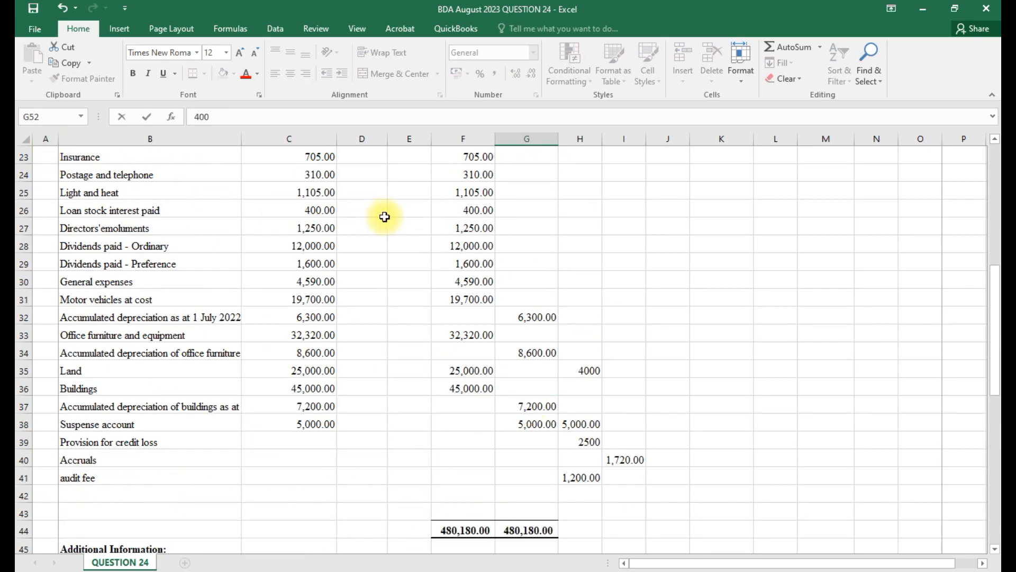
click(575, 211)
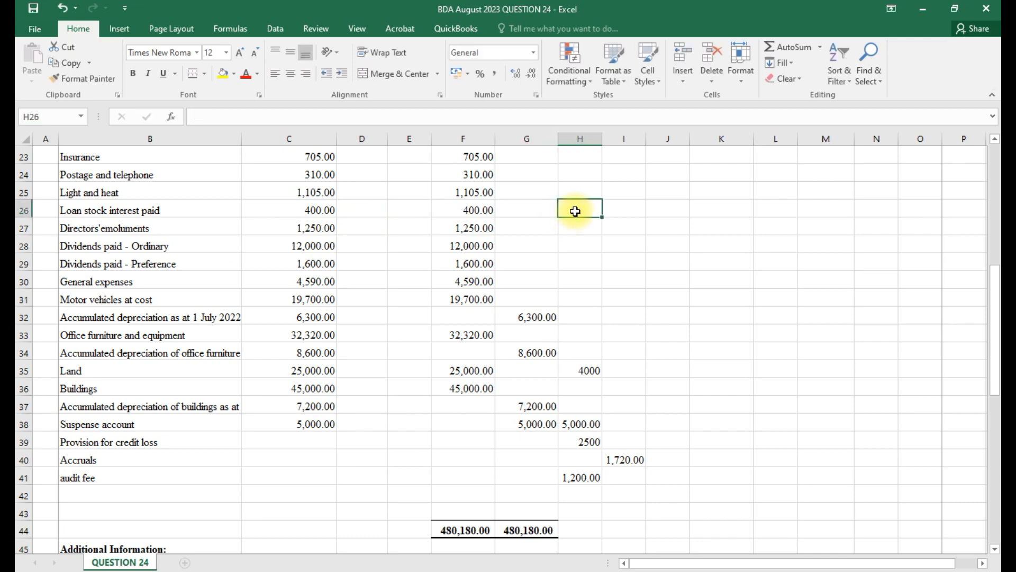
text(=)
scroll(577, 206, down, 6)
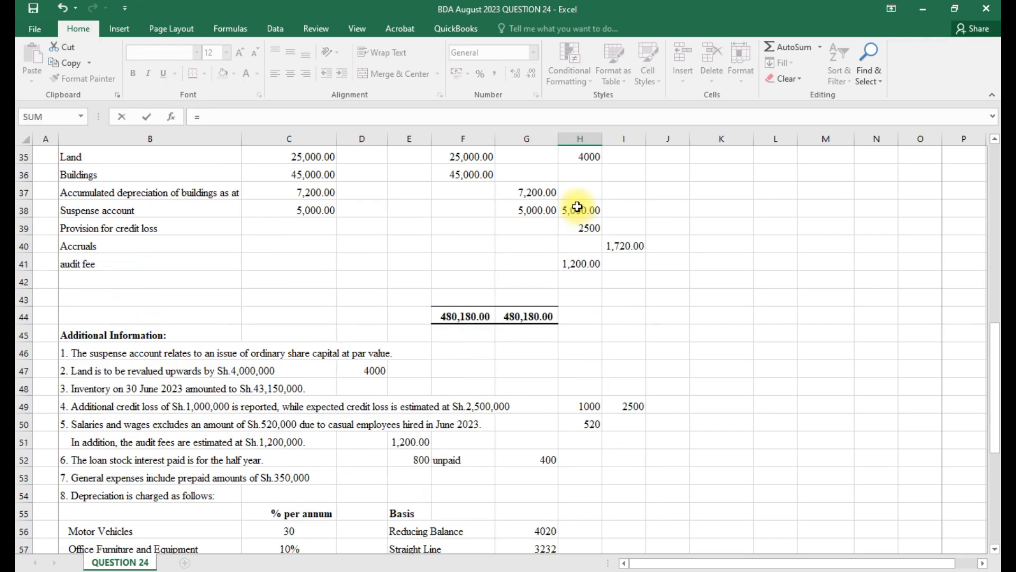
click(535, 354)
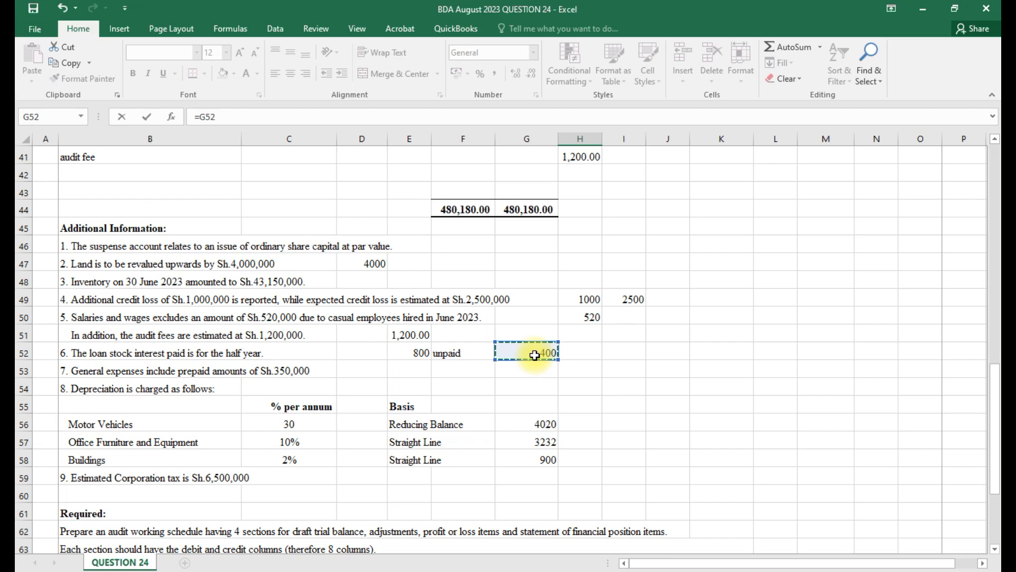
key(Return)
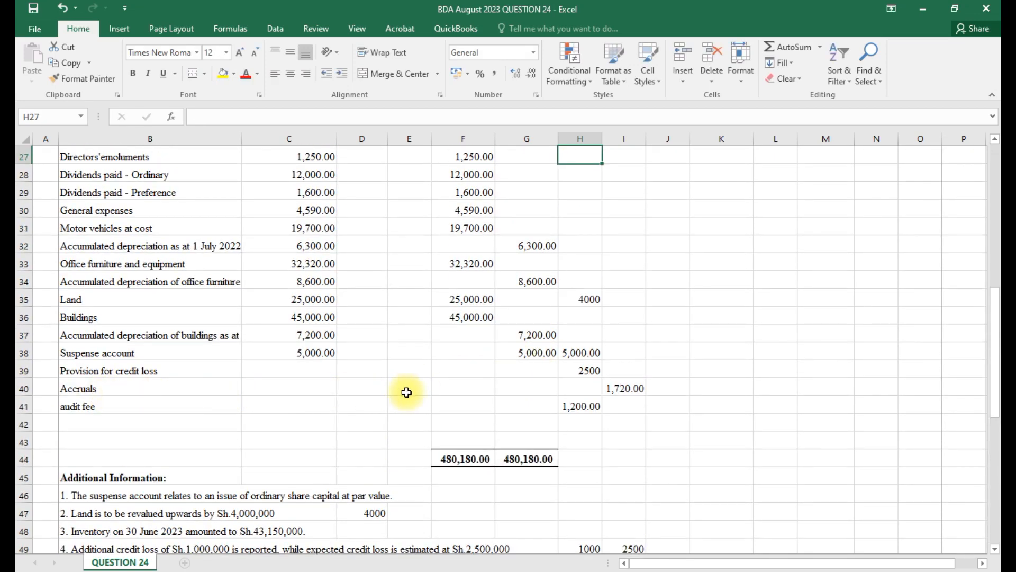
- Extend the Accruals credit adjustment in I40 to include the unpaid loan interest, making the formula =520+E51+G52
click(625, 390)
click(252, 118)
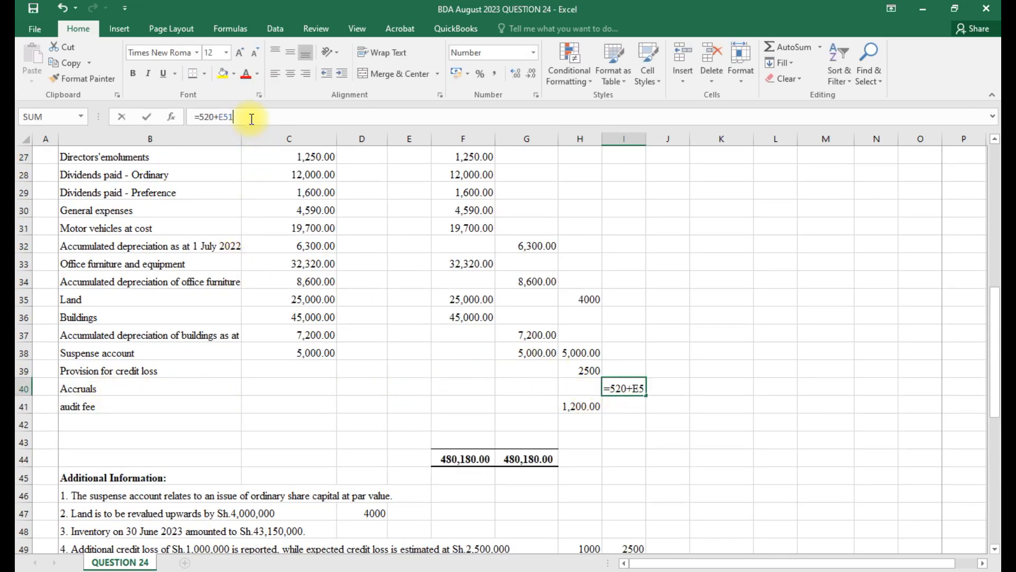
text(+)
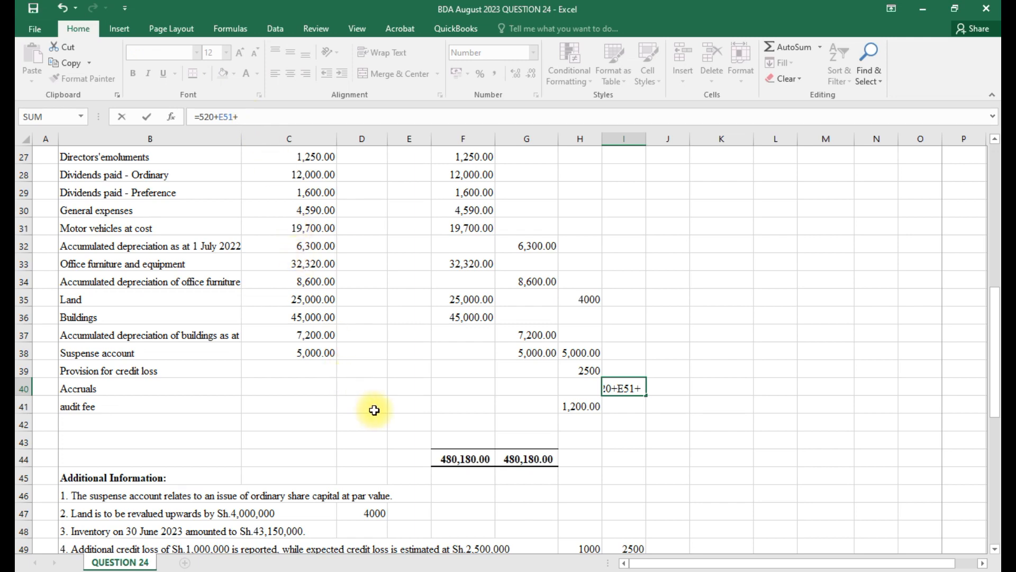
drag(995, 347, 995, 392)
click(548, 459)
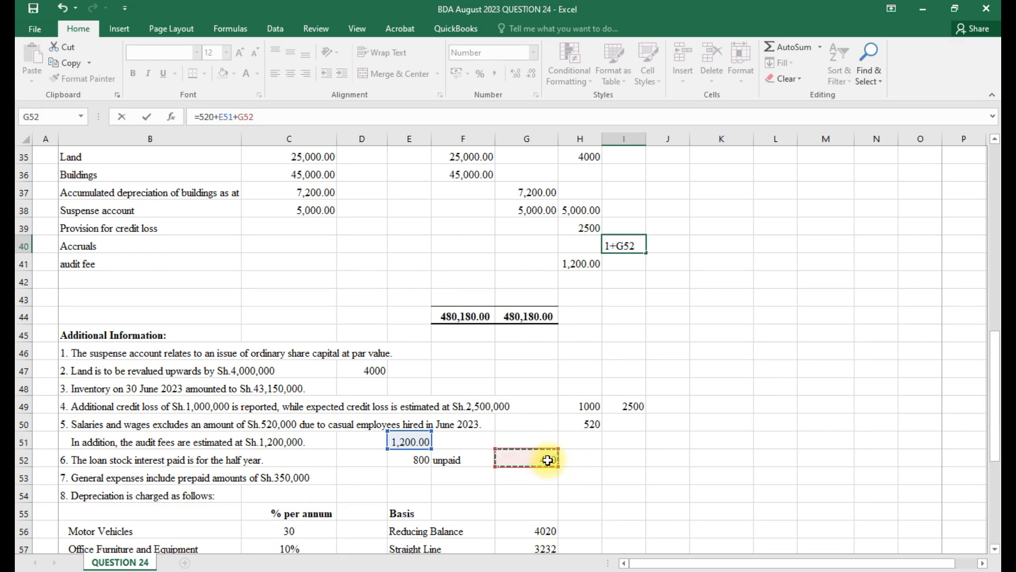
key(Return)
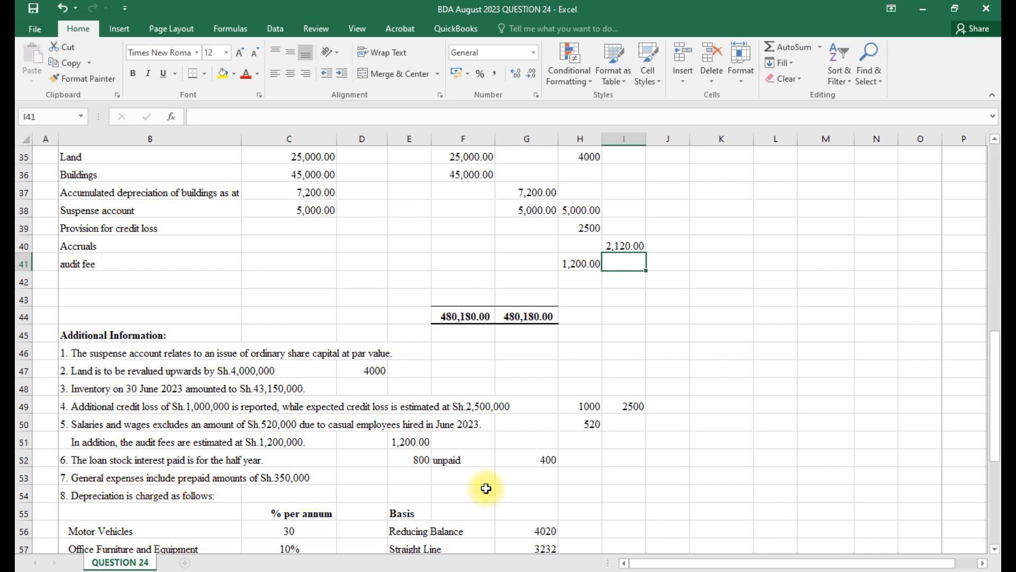
- Enter the prepaid general expenses amount of 350 in G53 beside note 7
click(532, 477)
text(350)
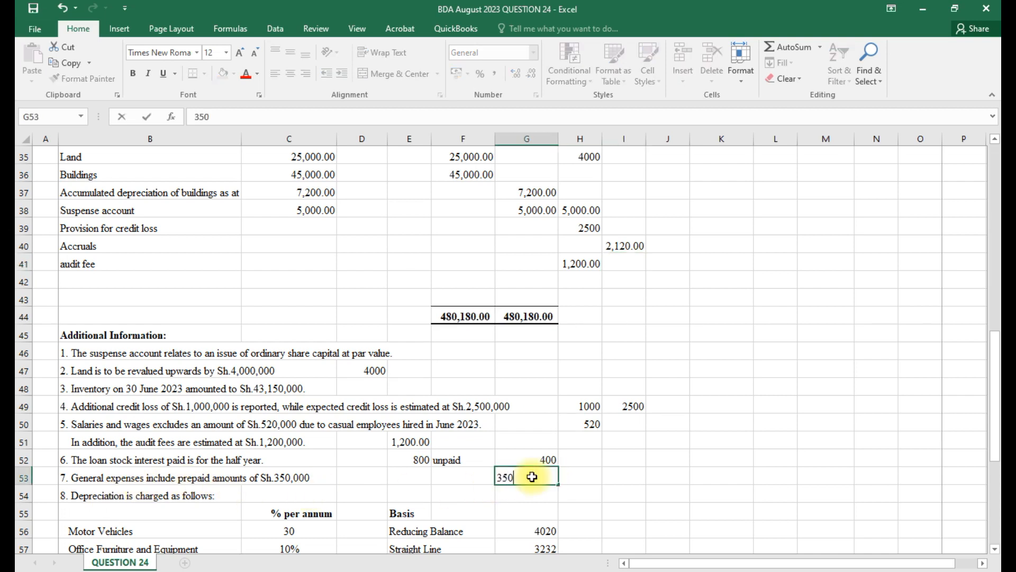
key(Return)
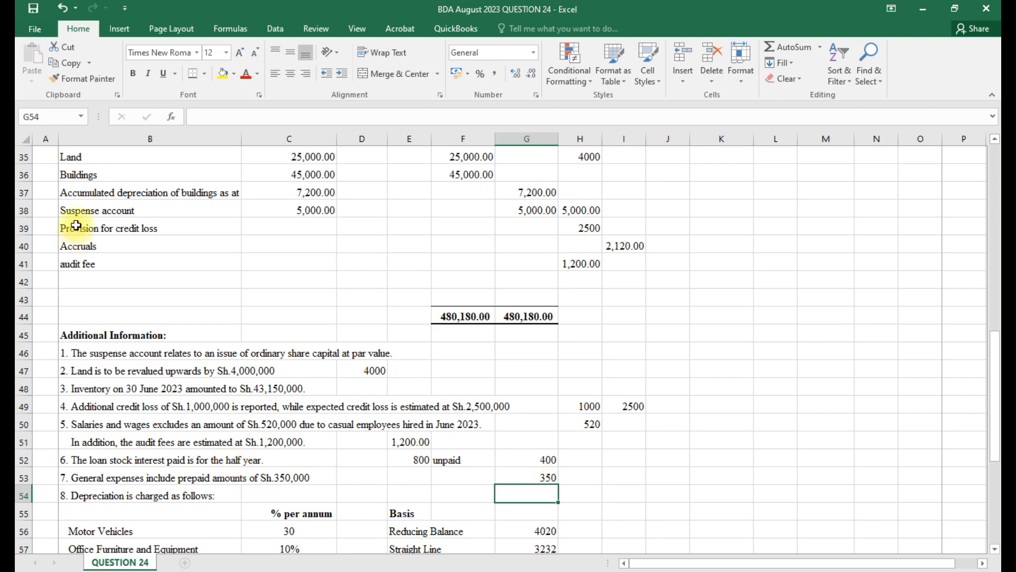
- Select the empty account name cell B42 below audit fee
click(82, 281)
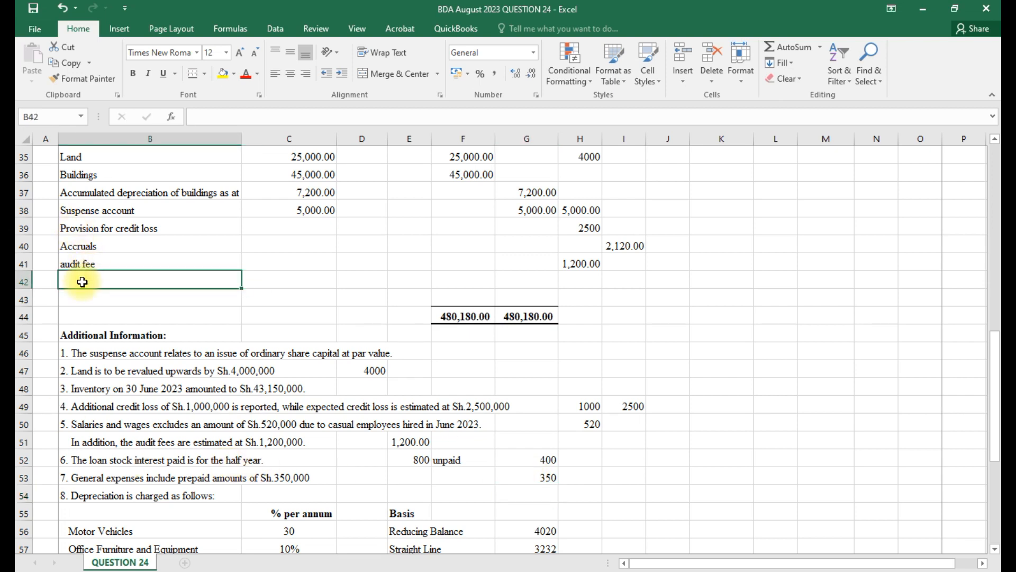
- Label B42 "prepayments" and link its debit adjustment in H42 to the prepaid amount with =G53
text(pr)
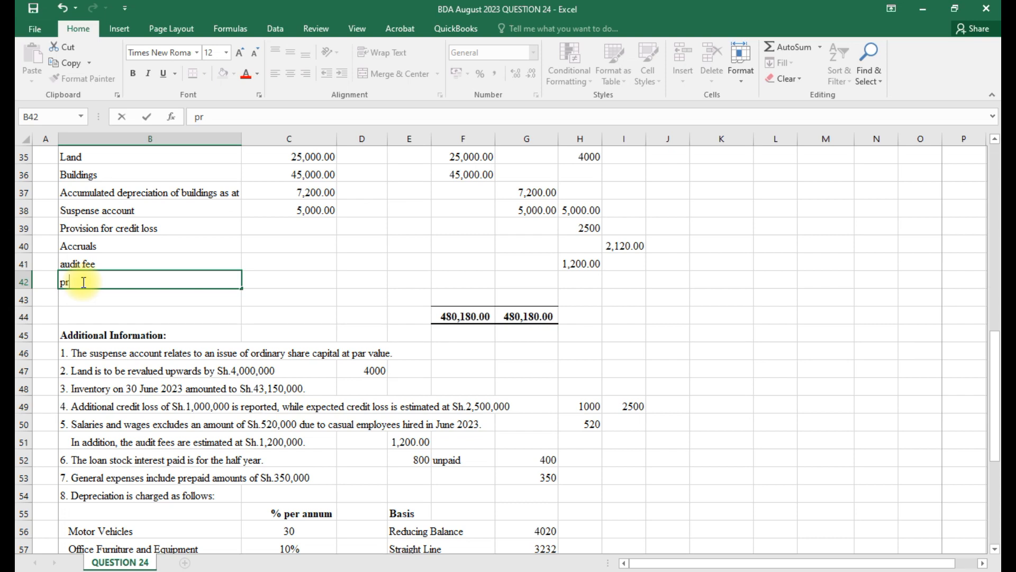
text(e)
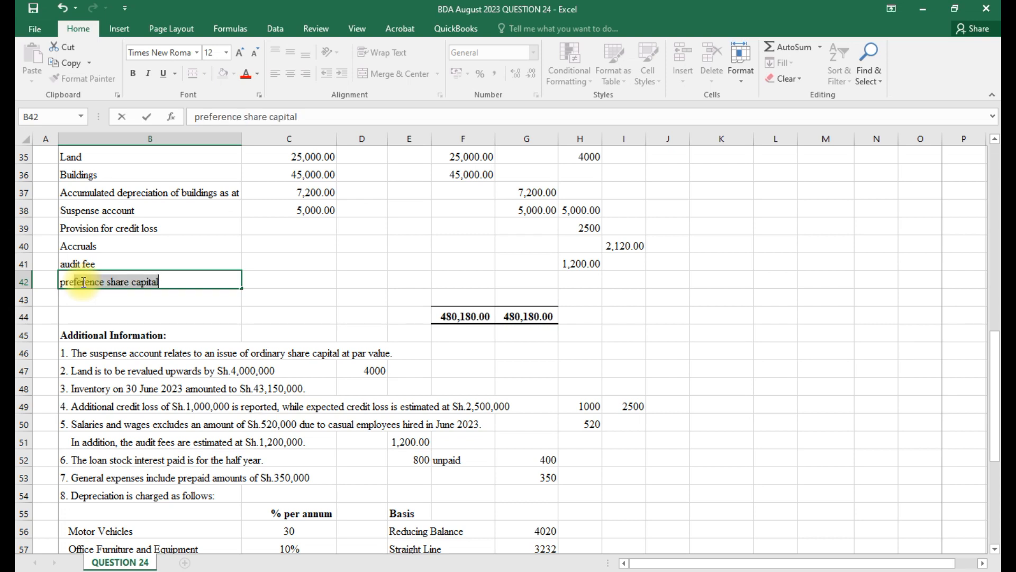
text(payments)
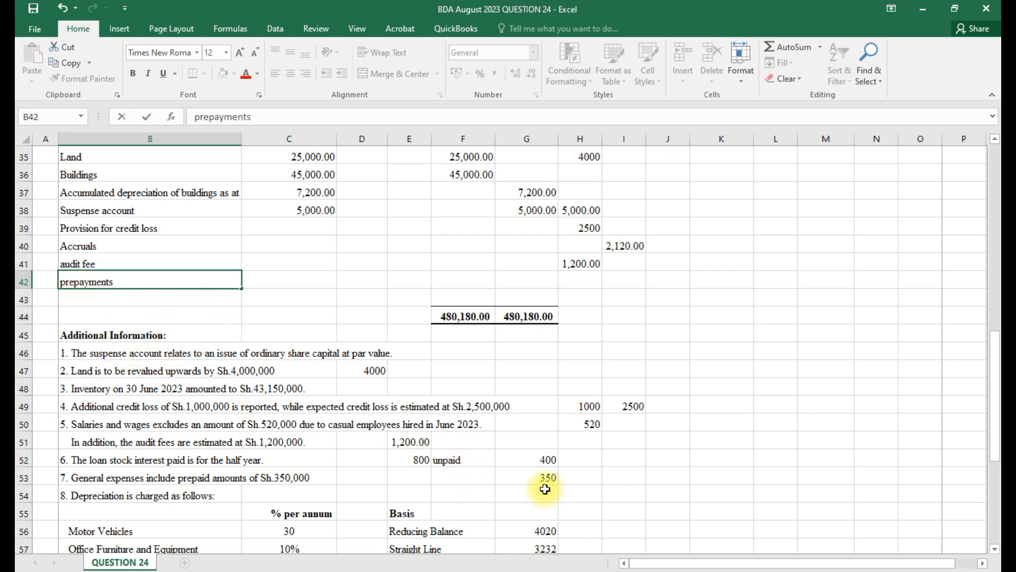
click(575, 274)
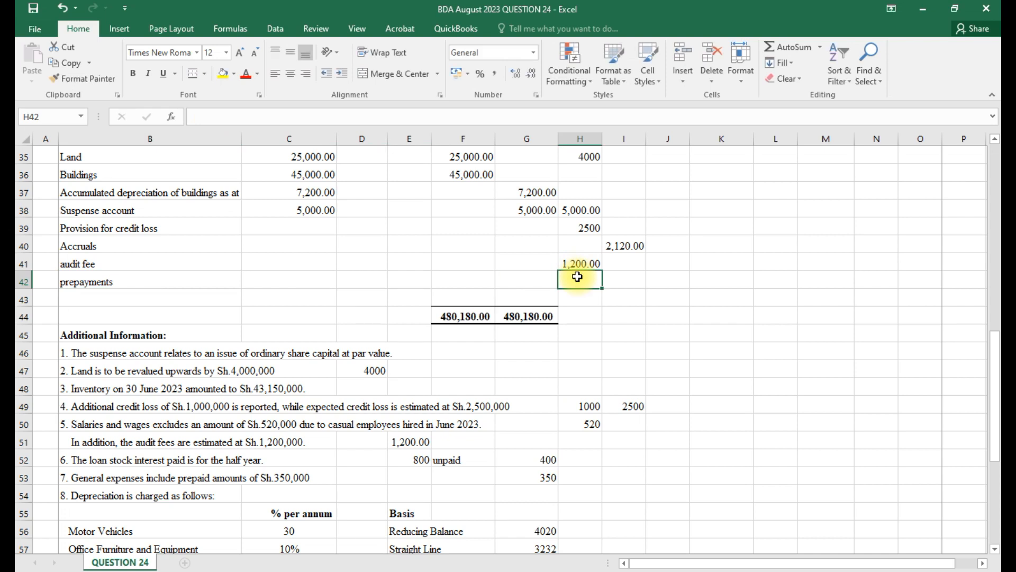
text(=)
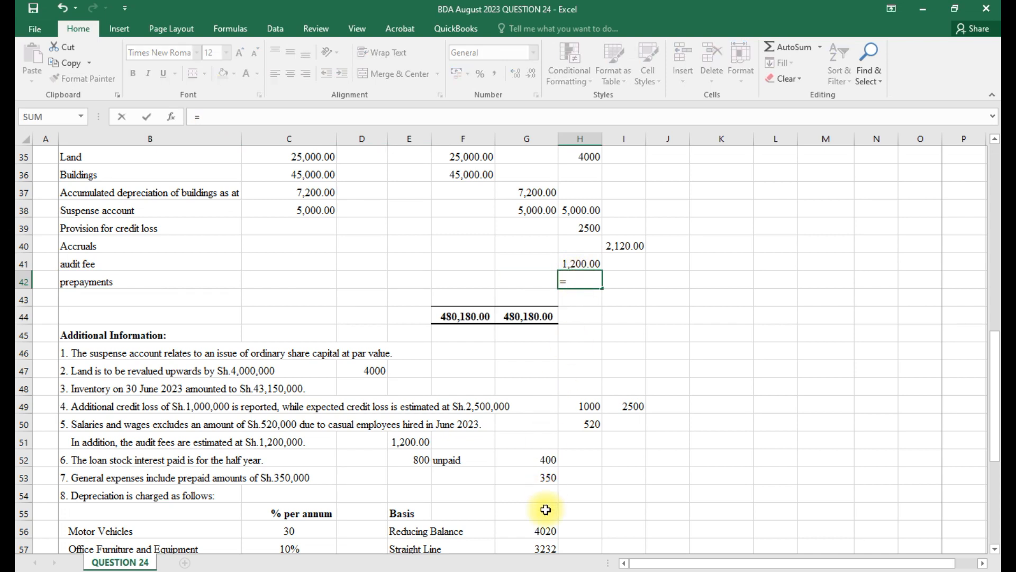
click(545, 480)
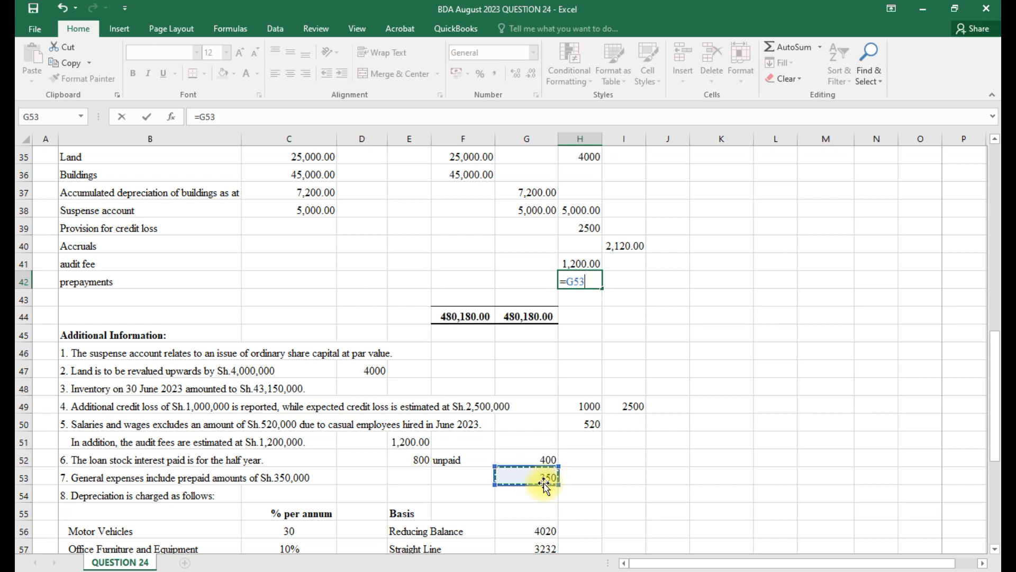
key(Return)
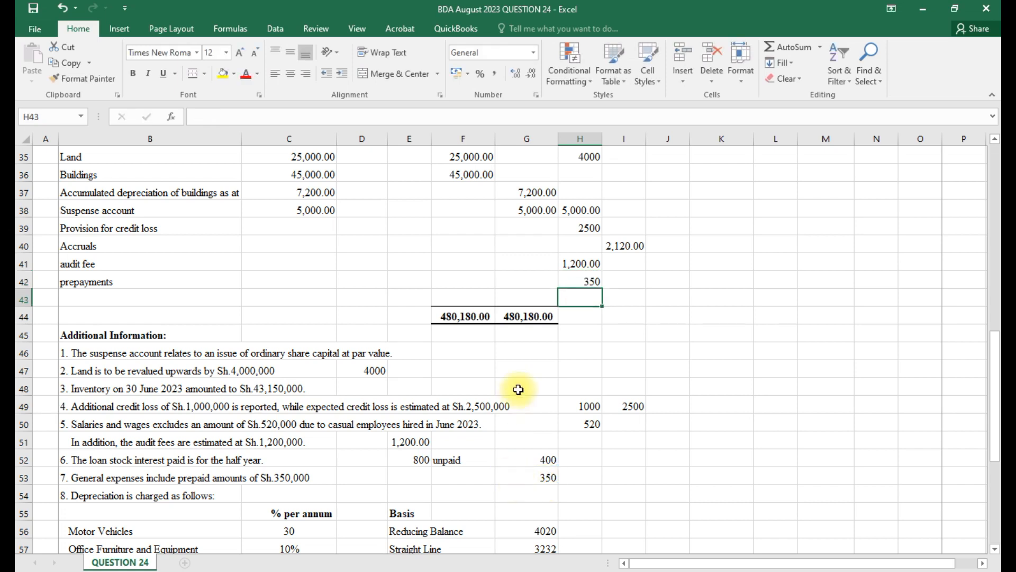
- Enter the credit adjustment for General expenses in I30 as a link to the prepaid amount, =G53
scroll(519, 388, up, 5)
scroll(519, 388, up, 1)
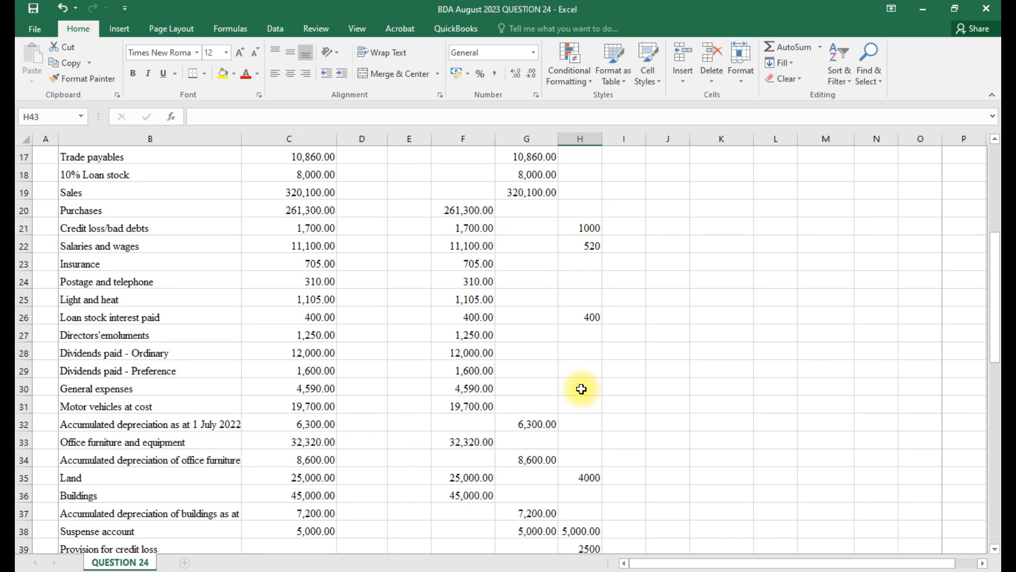
click(621, 386)
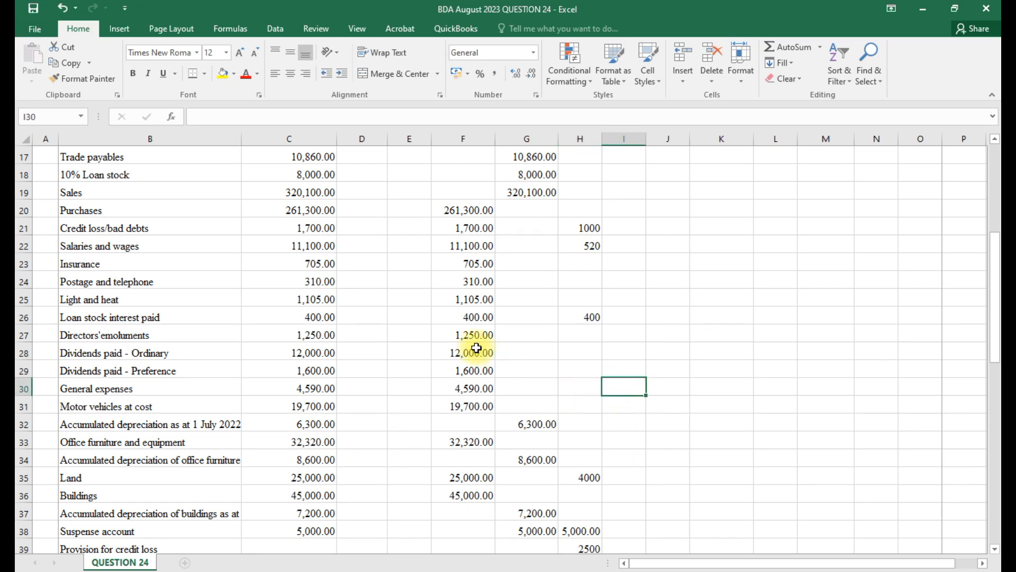
text(=)
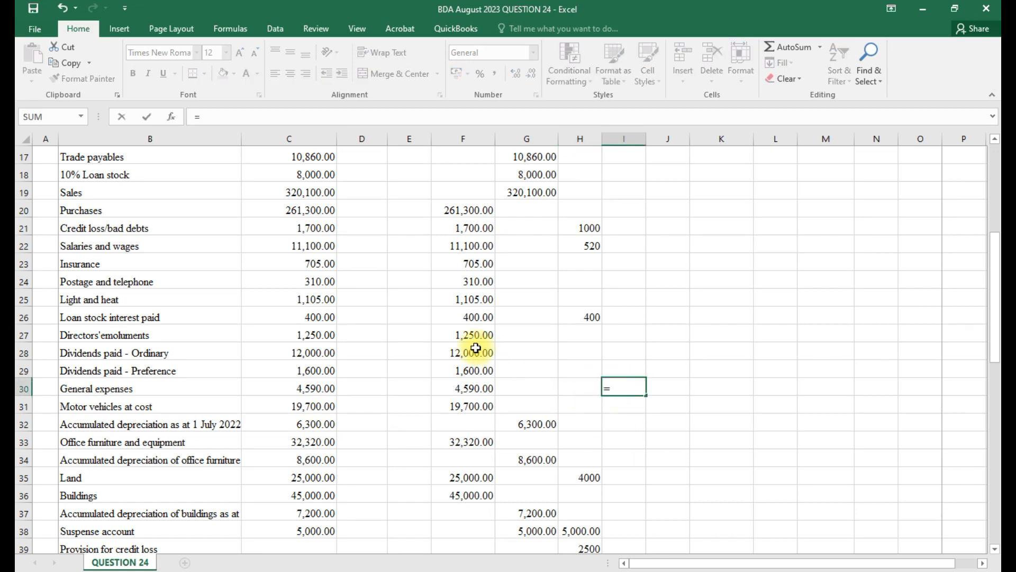
scroll(476, 348, down, 2)
scroll(572, 529, down, 3)
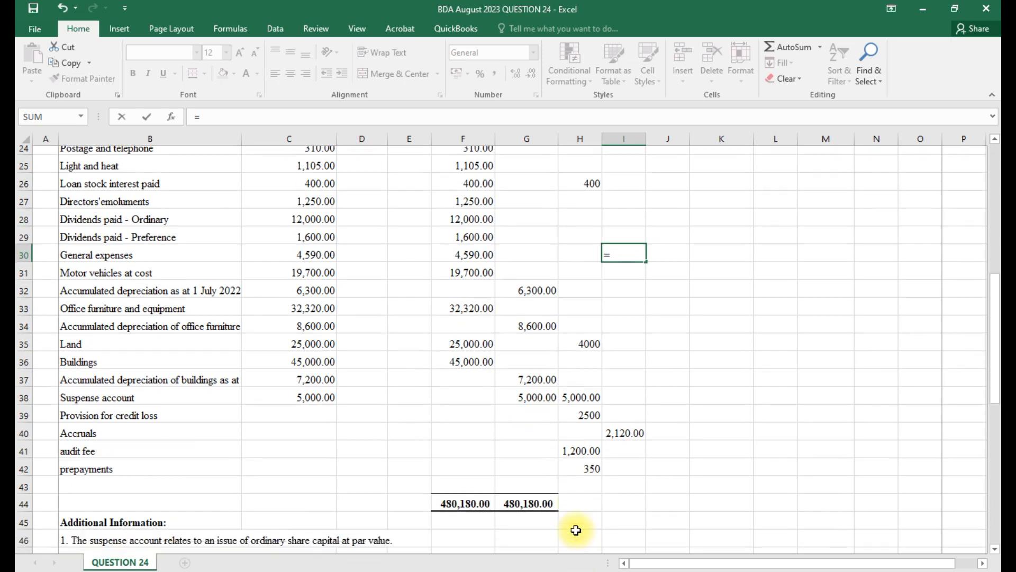
click(558, 529)
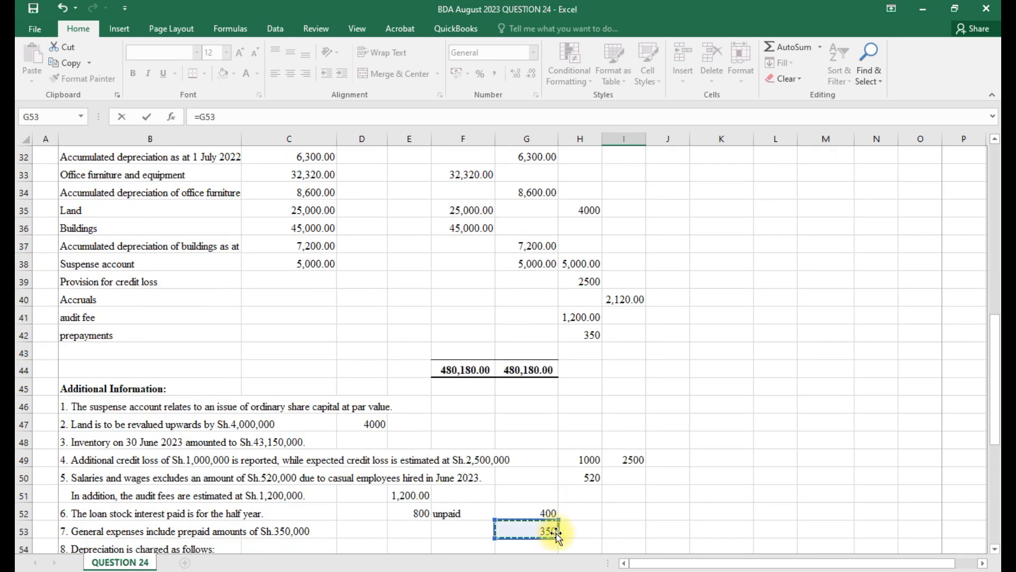
key(Return)
scroll(550, 428, up, 1)
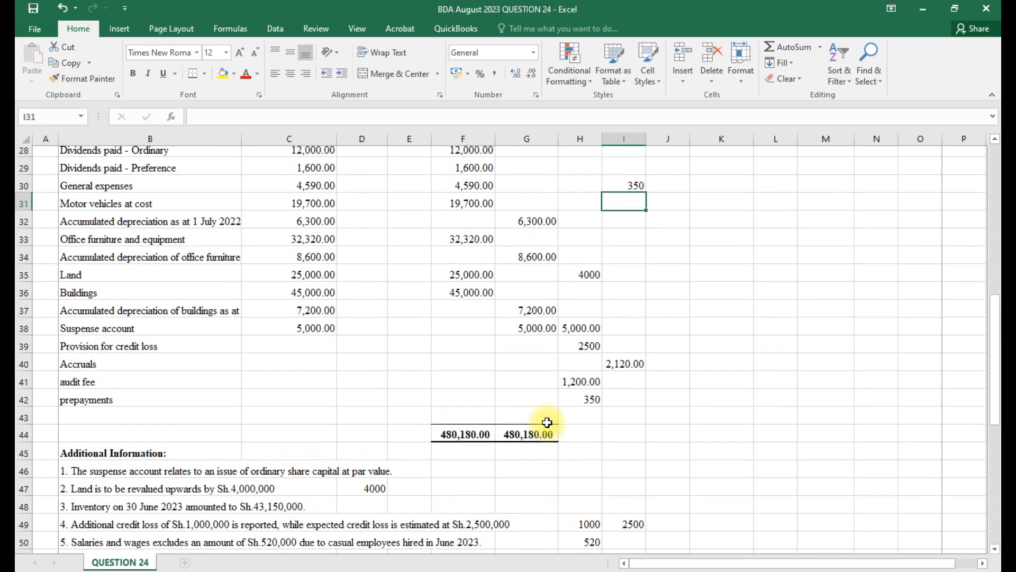
- Label the empty row below prepayments, cell B43, as "depreciation for the year"
scroll(547, 421, down, 5)
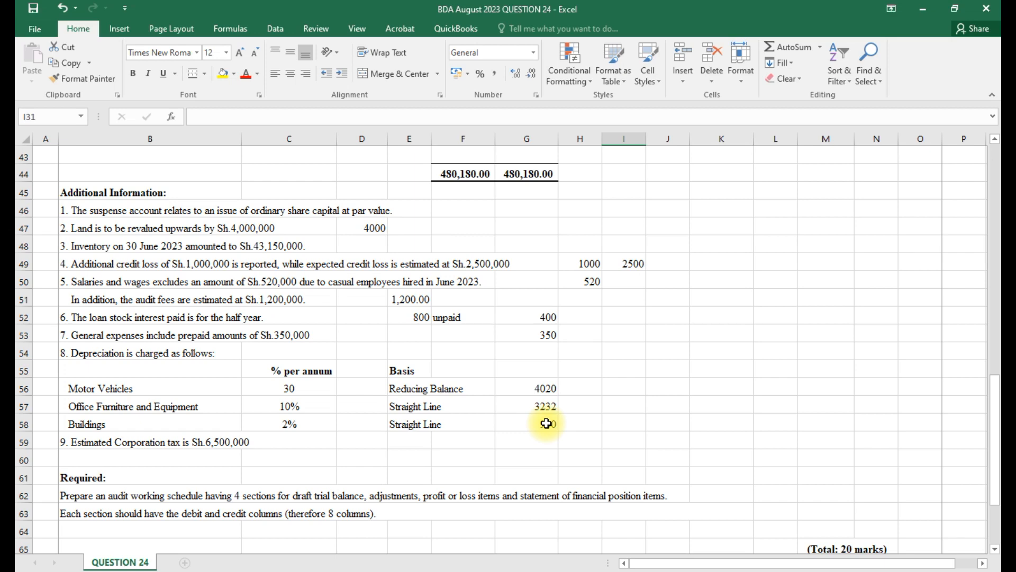
scroll(545, 423, up, 4)
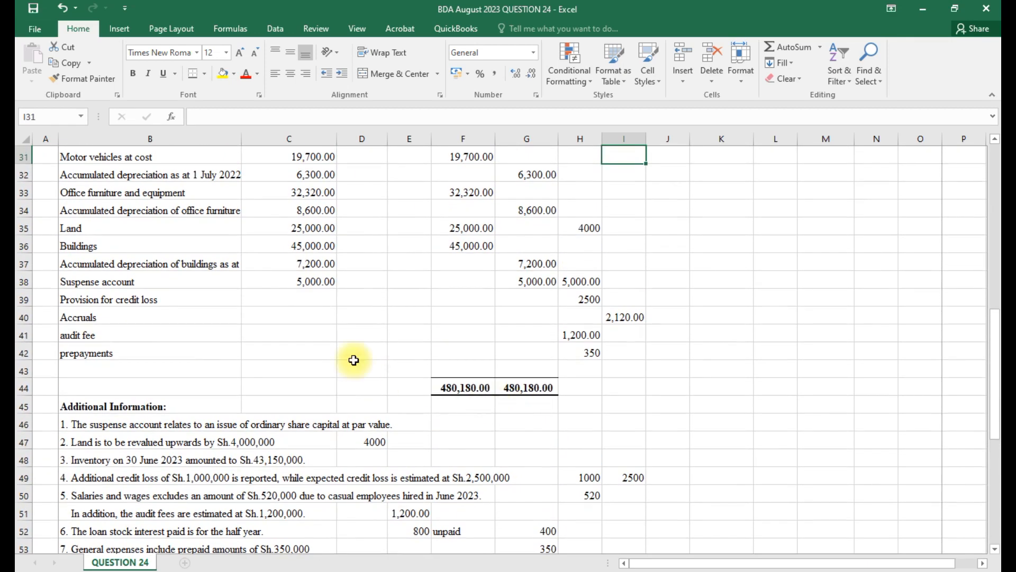
click(84, 371)
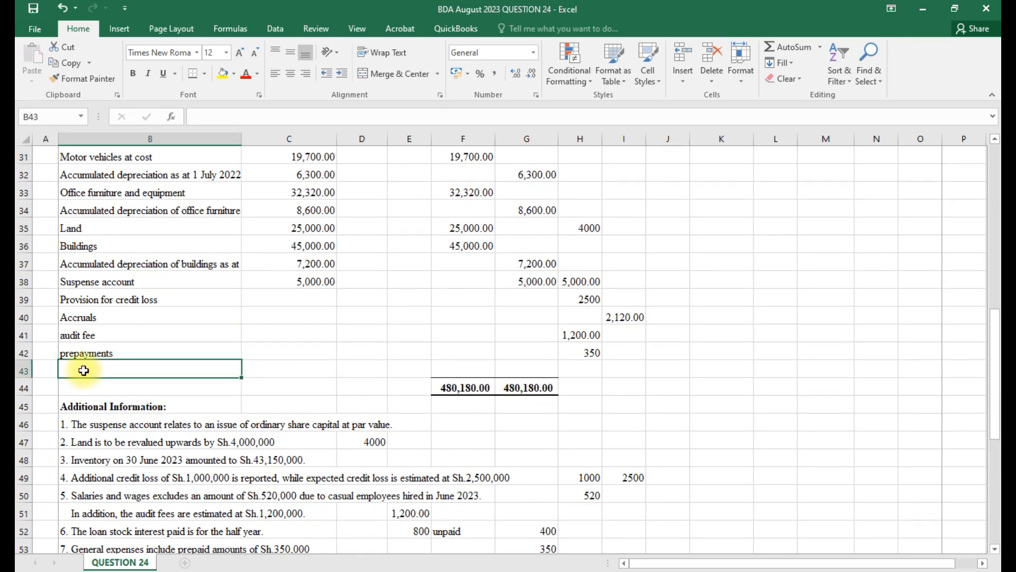
text(depreciation for the year)
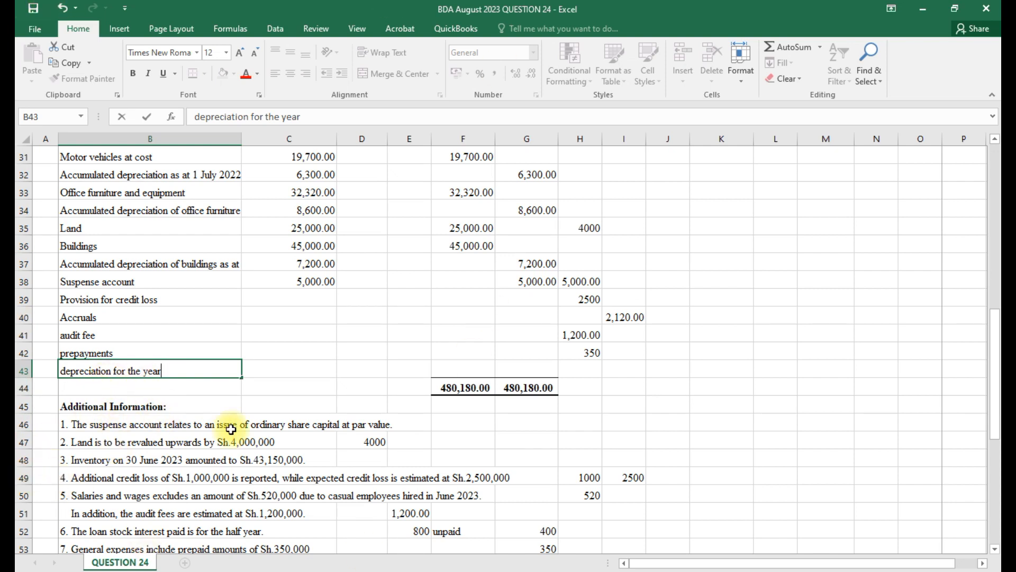
- Total the three depreciation charges in H43 with the formula =G56+G57+G58
click(588, 369)
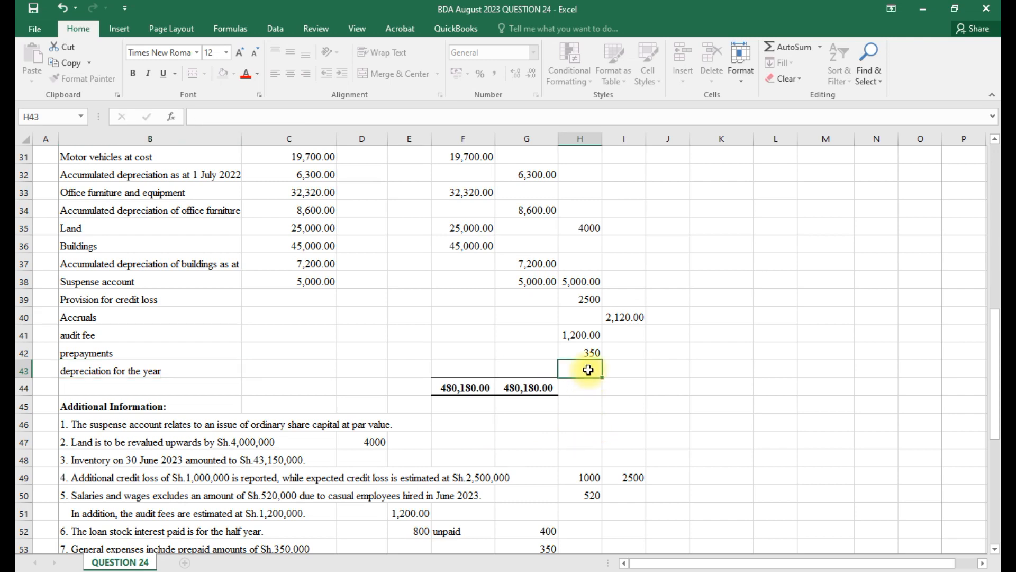
text(=)
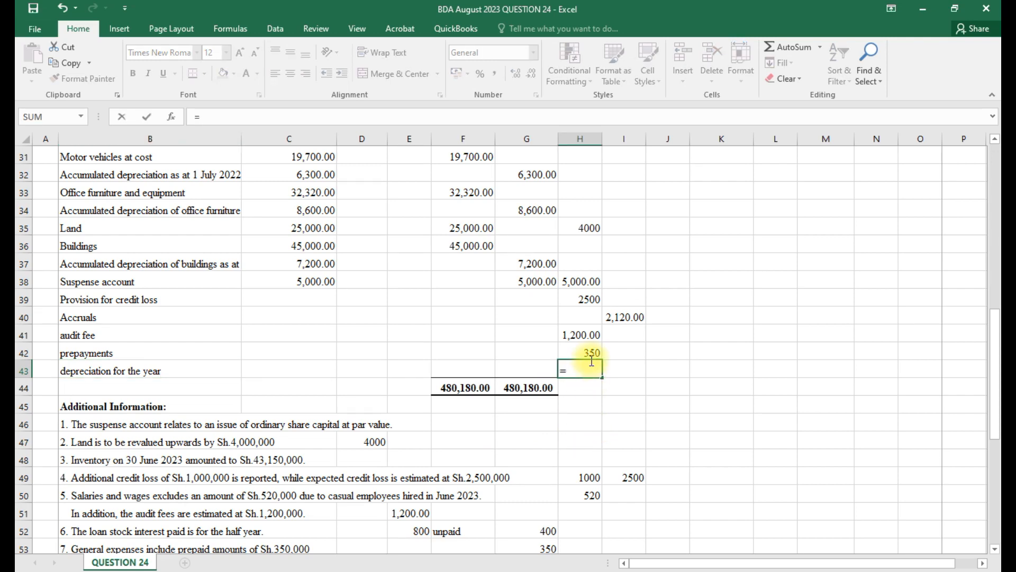
scroll(589, 365, down, 3)
scroll(589, 358, down, 1)
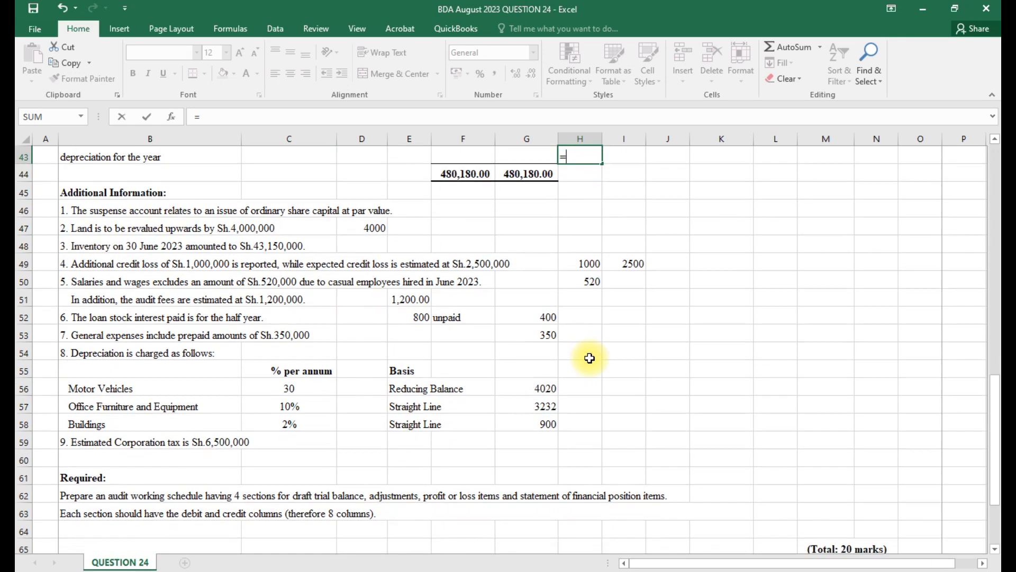
click(541, 390)
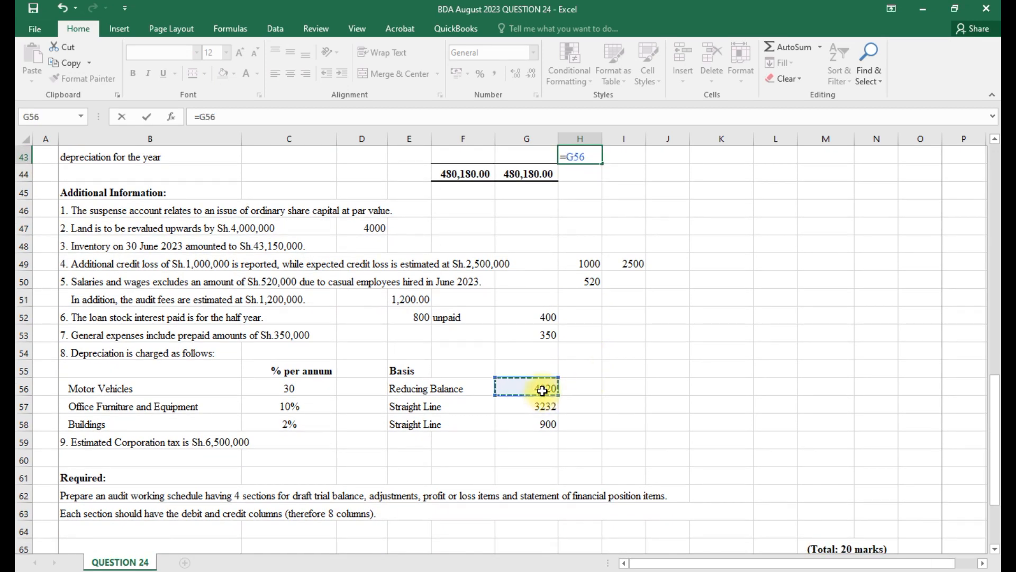
text(+)
click(533, 408)
text(+)
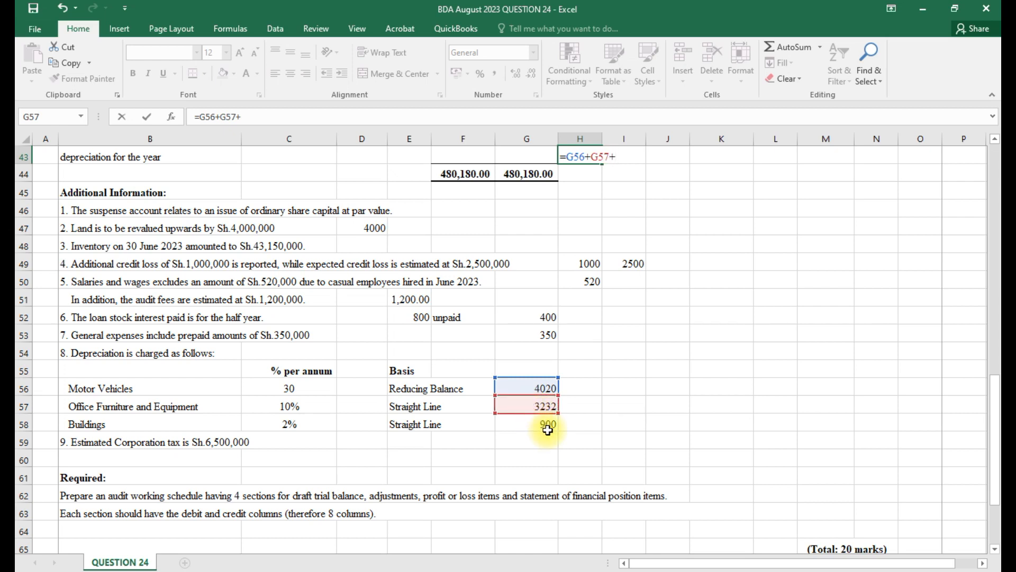
click(547, 430)
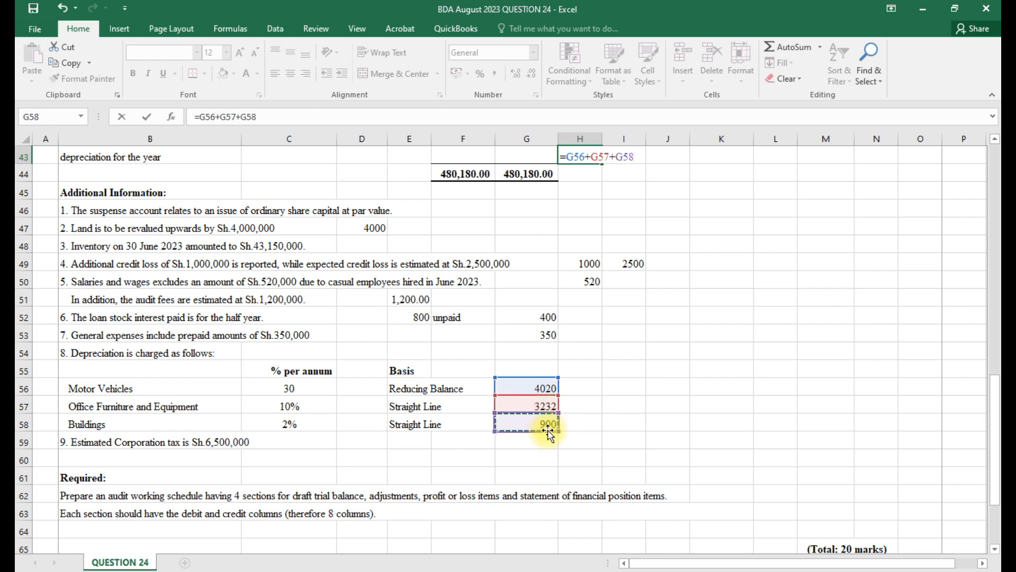
key(Return)
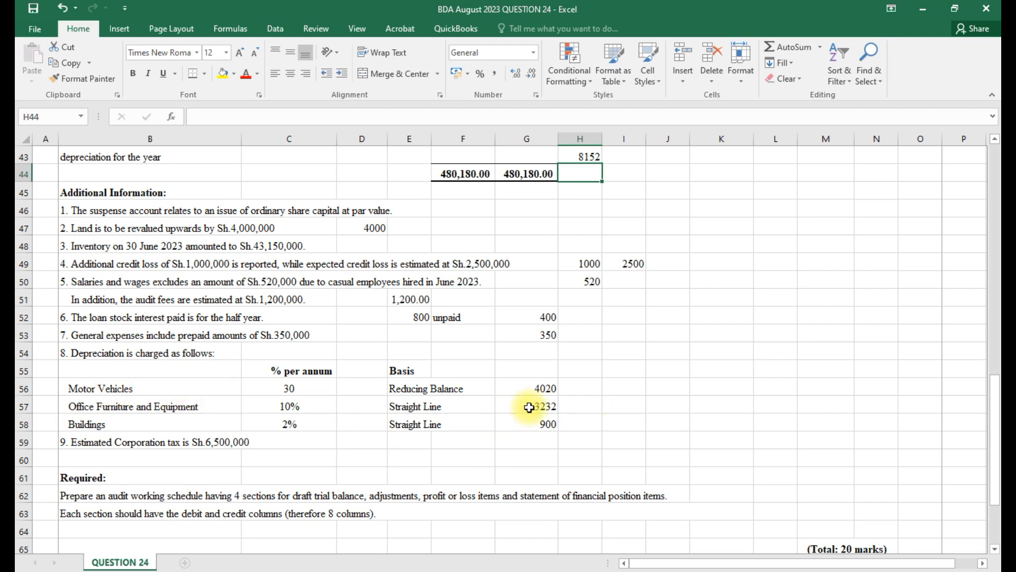
- Enter the credit adjustment for accumulated depreciation of buildings in I37 as a link to the buildings charge in G58
scroll(529, 426, up, 3)
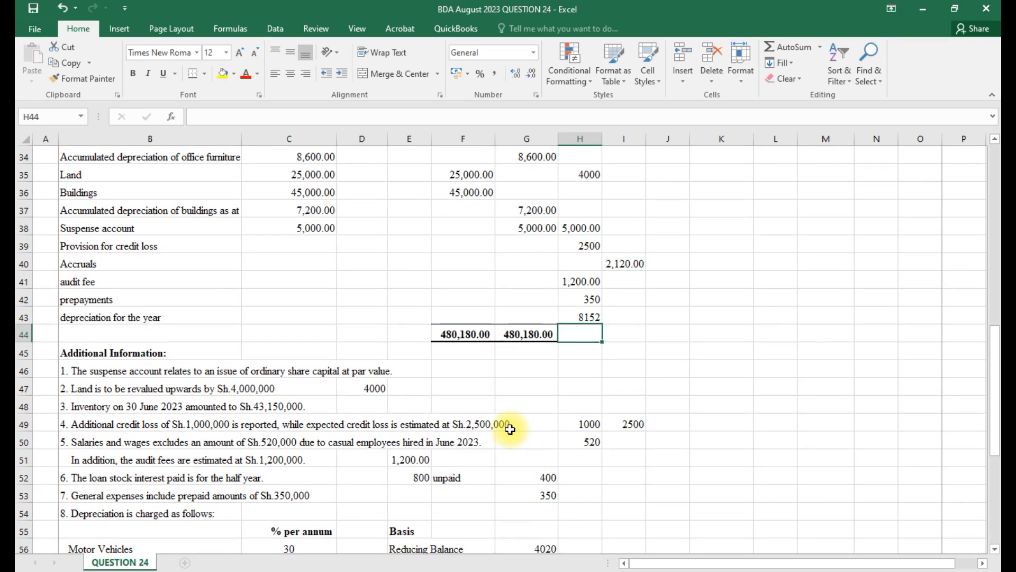
scroll(510, 429, down, 1)
scroll(509, 429, up, 1)
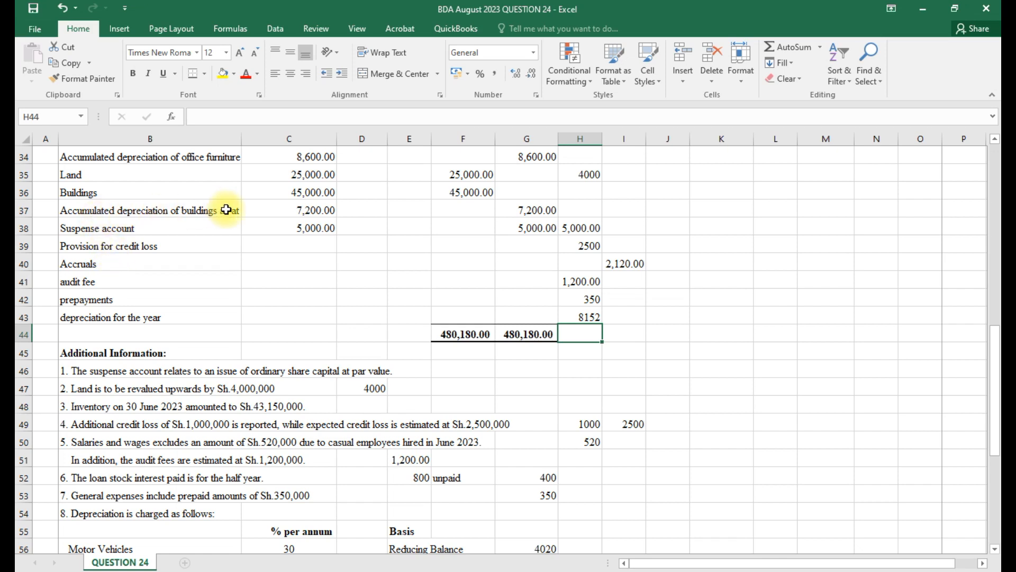
click(631, 213)
text(=)
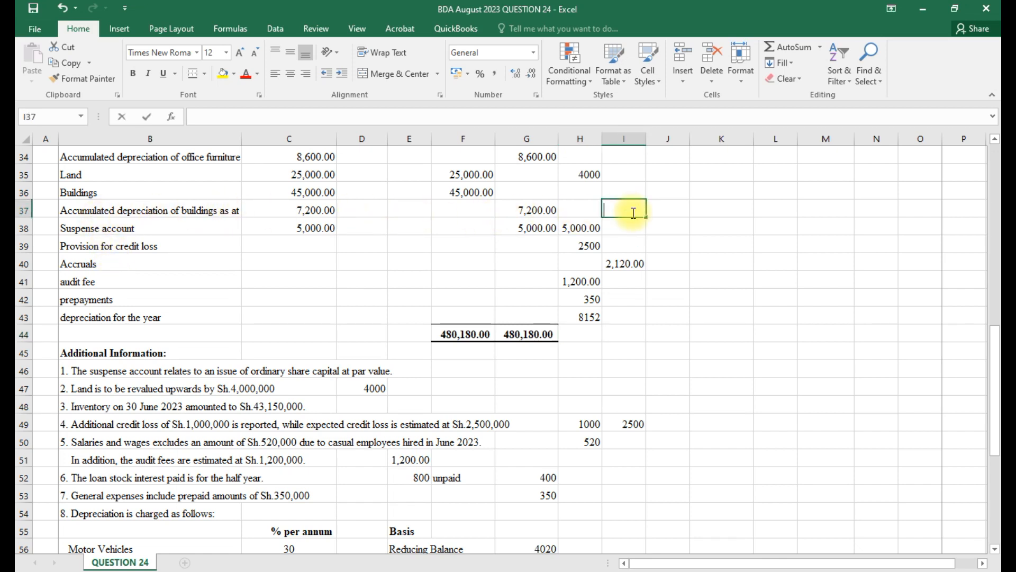
scroll(630, 222, down, 3)
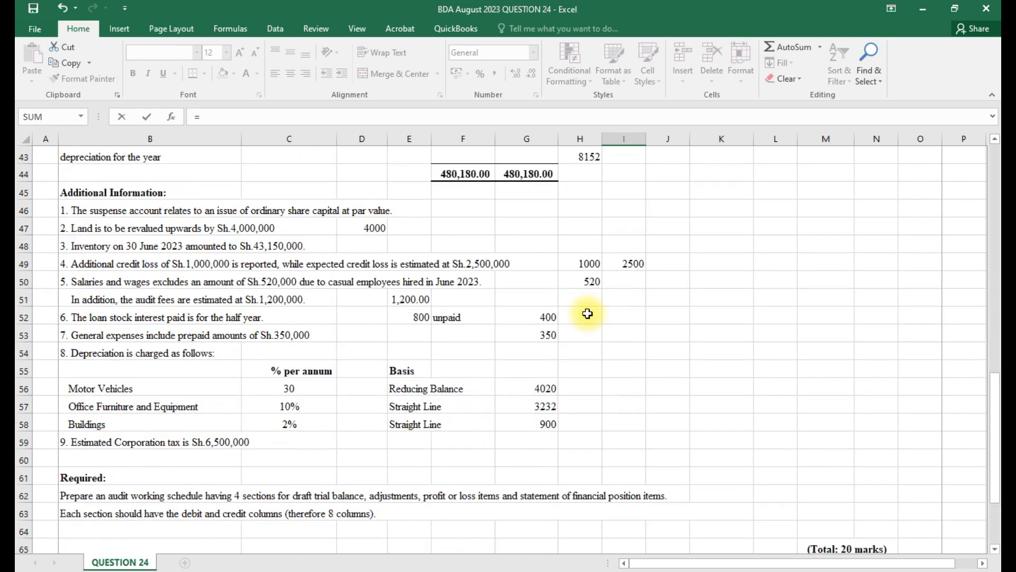
click(550, 423)
key(Return)
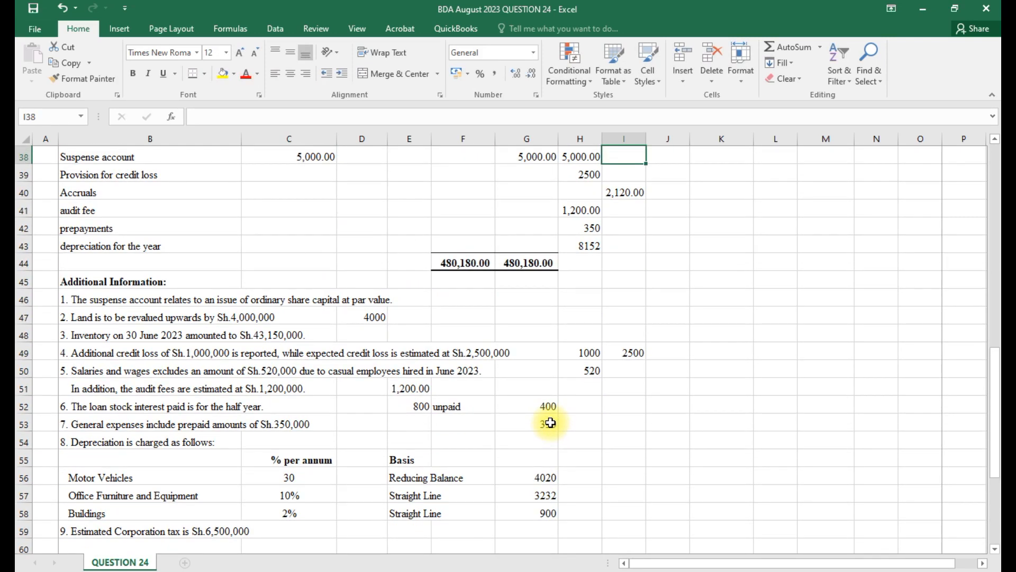
- Link I33, in the Office furniture and equipment row, to the office furniture depreciation charge in G57
scroll(551, 423, up, 2)
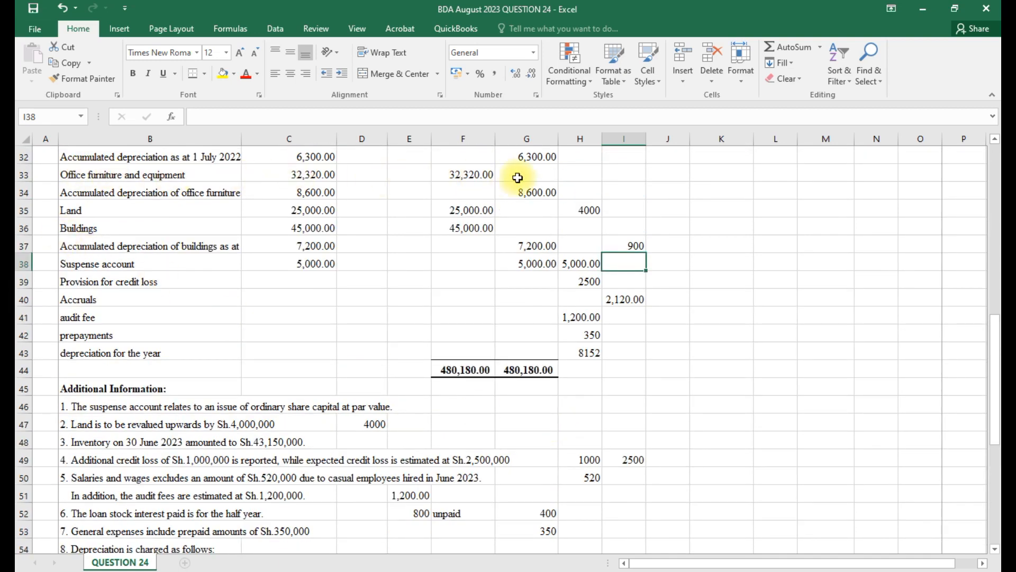
click(642, 178)
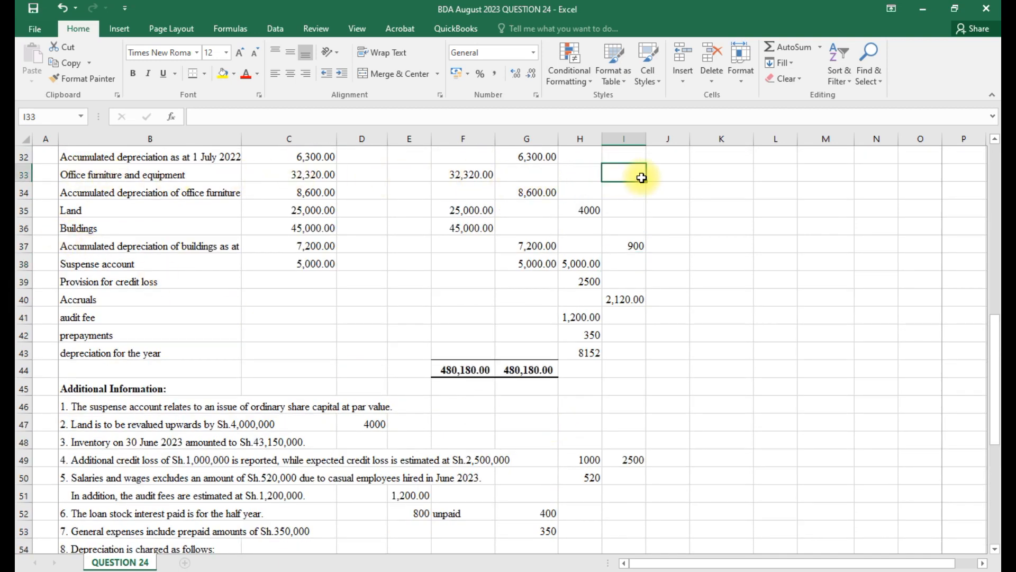
text(=)
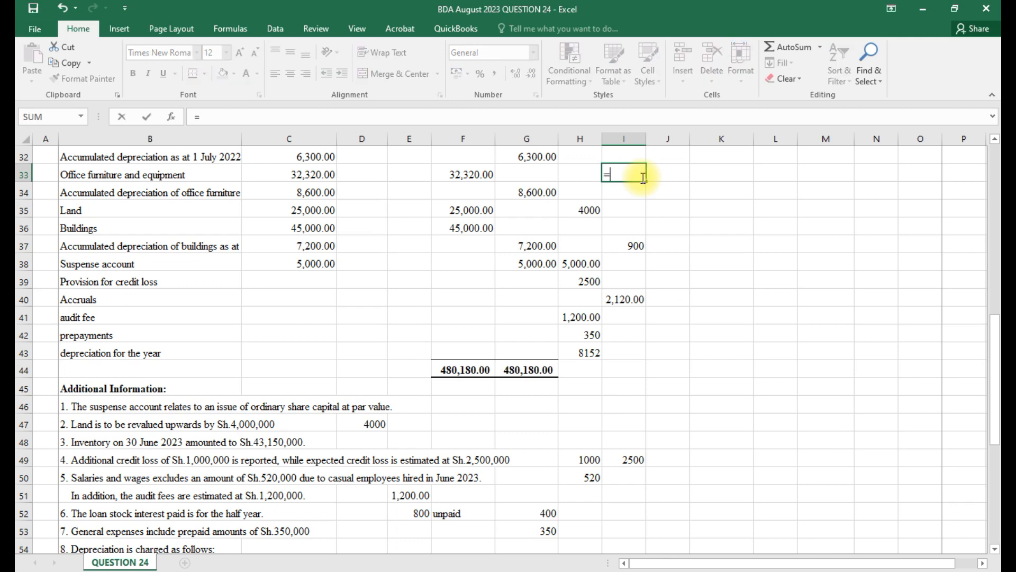
scroll(642, 175, down, 6)
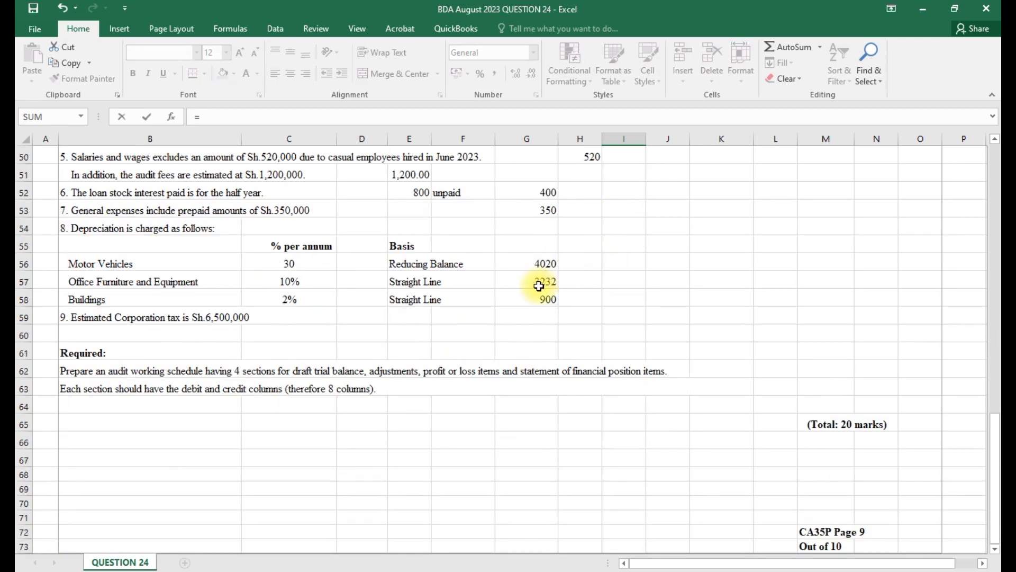
click(538, 286)
key(Return)
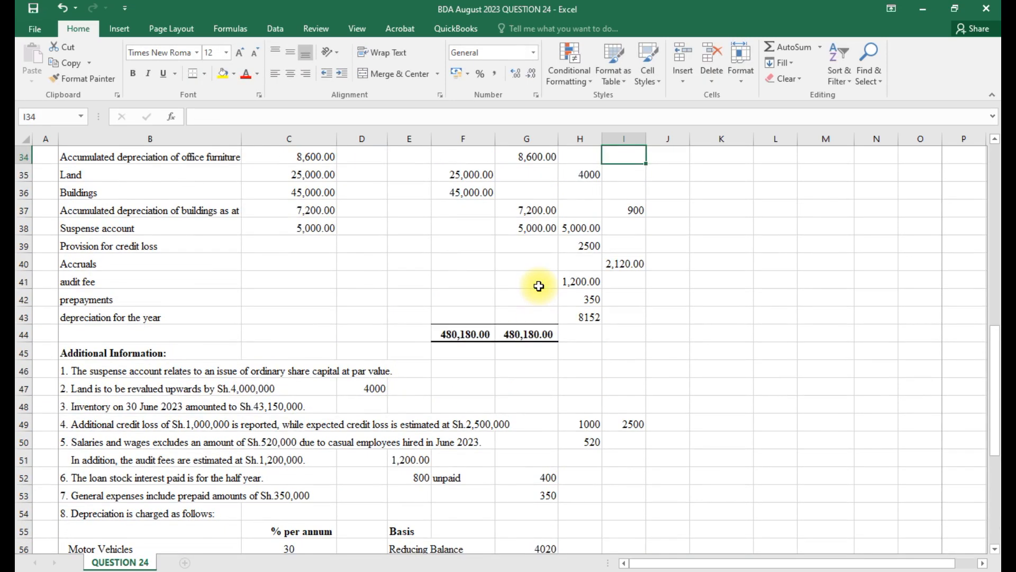
scroll(539, 286, up, 2)
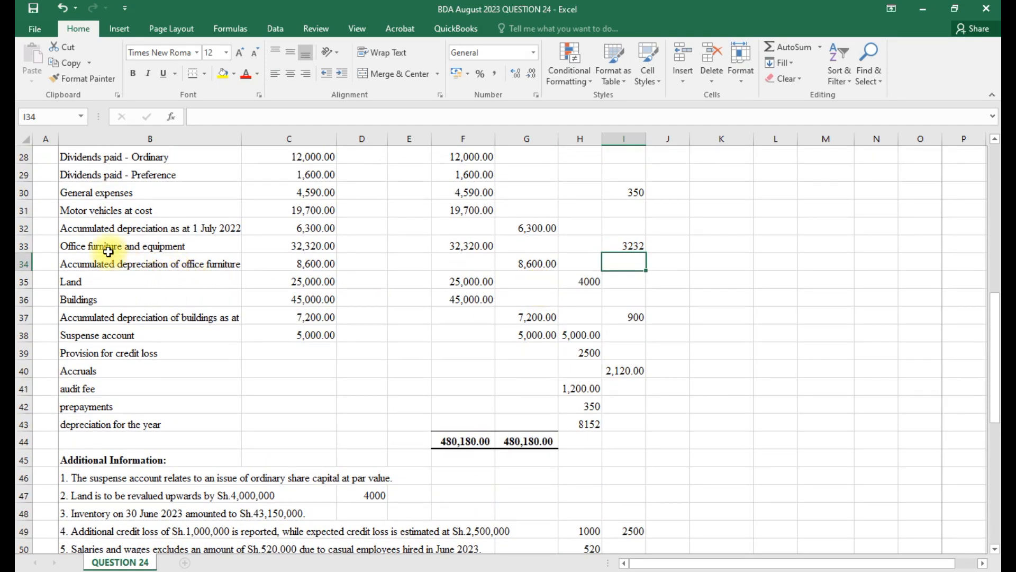
- Link I32, the accumulated depreciation row under Motor vehicles at cost, to the motor vehicles charge in G56
click(632, 228)
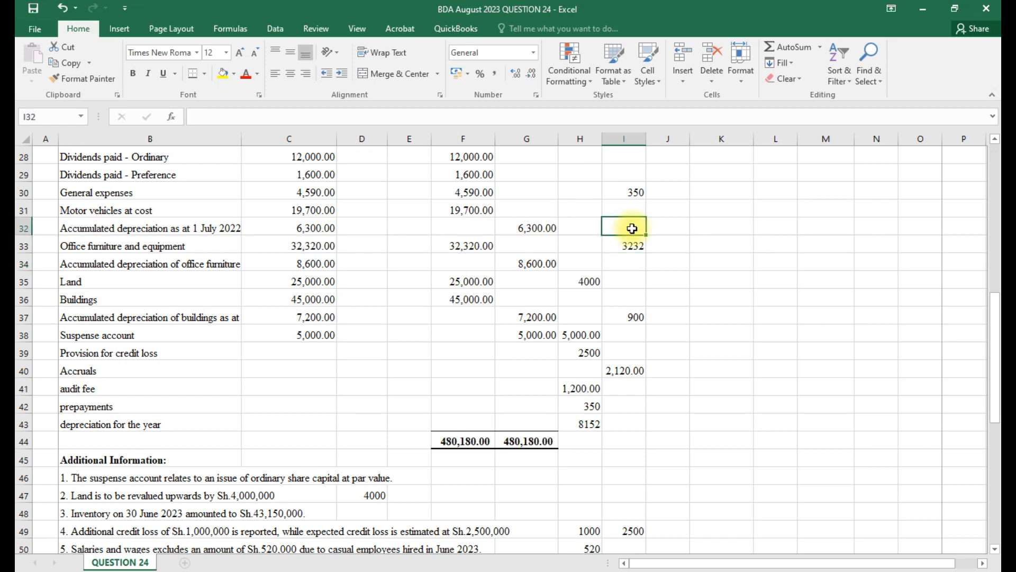
text(=)
scroll(632, 228, down, 5)
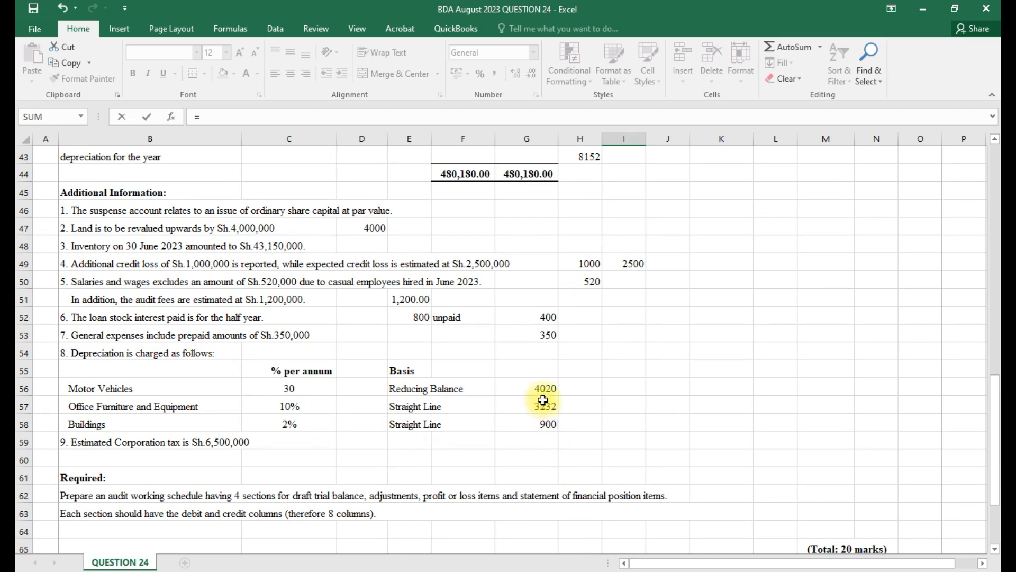
click(542, 388)
key(Return)
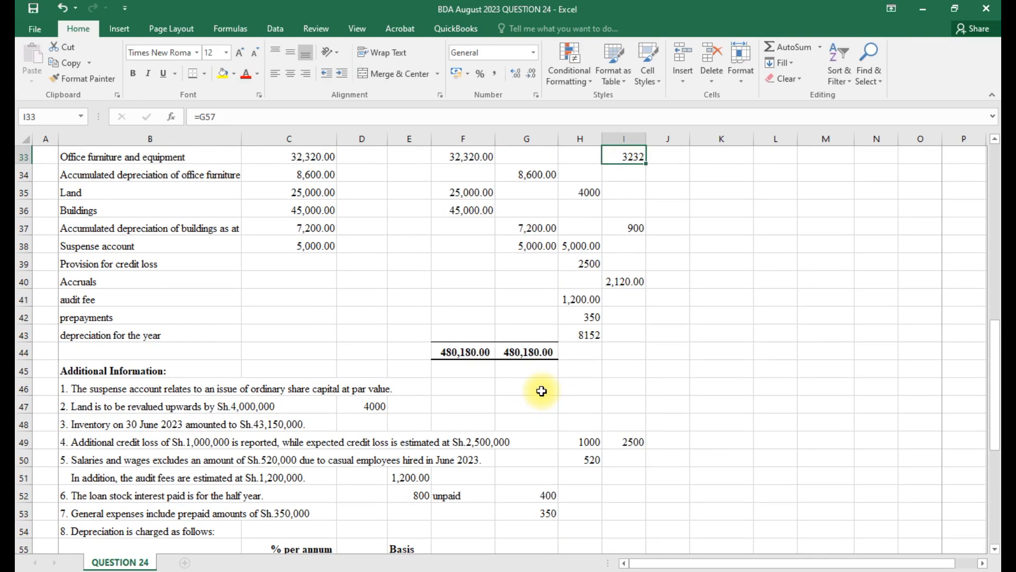
scroll(542, 390, up, 1)
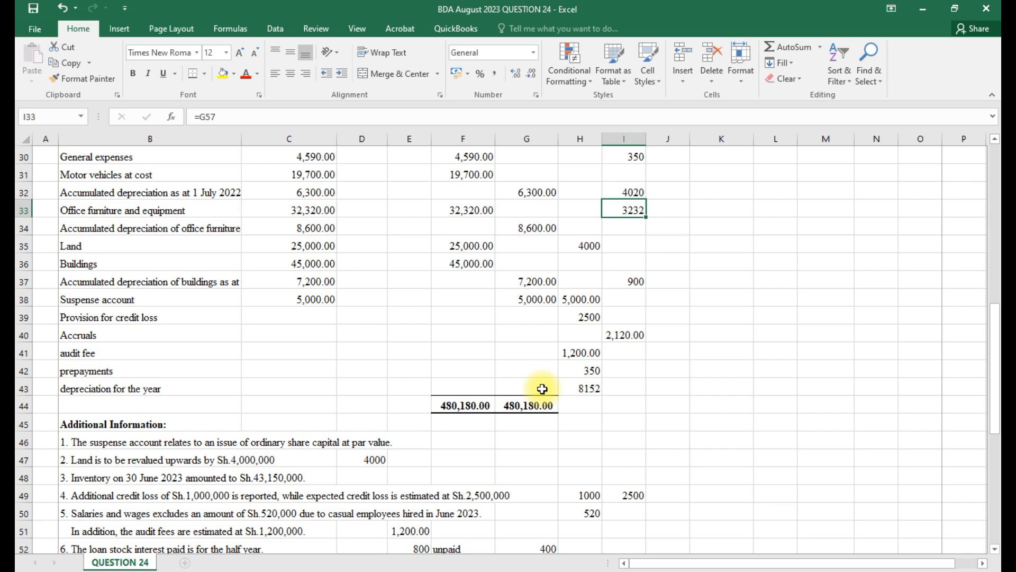
- Insert three blank rows above the "depreciation for the year" row
click(24, 390)
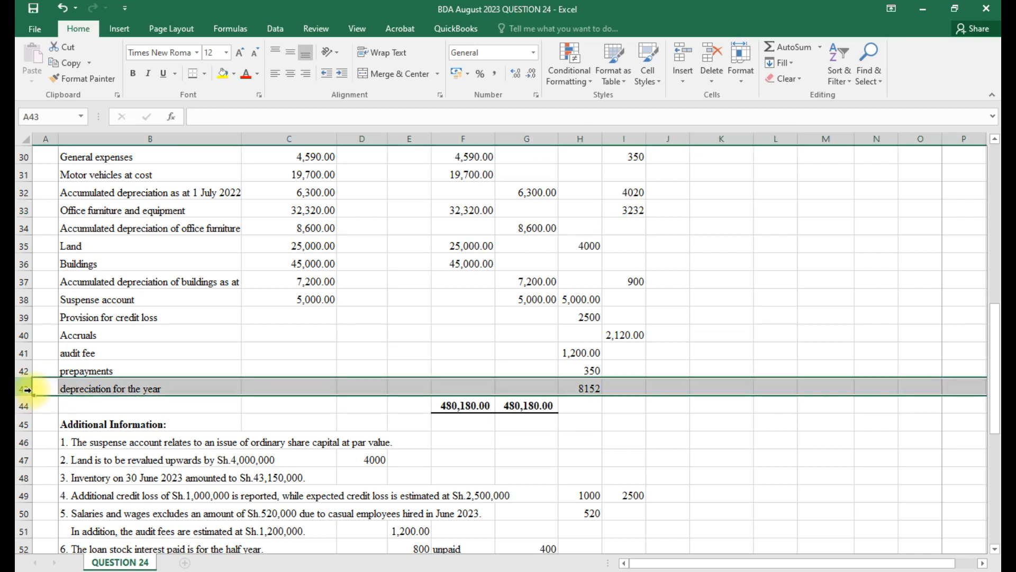
click(682, 82)
click(700, 108)
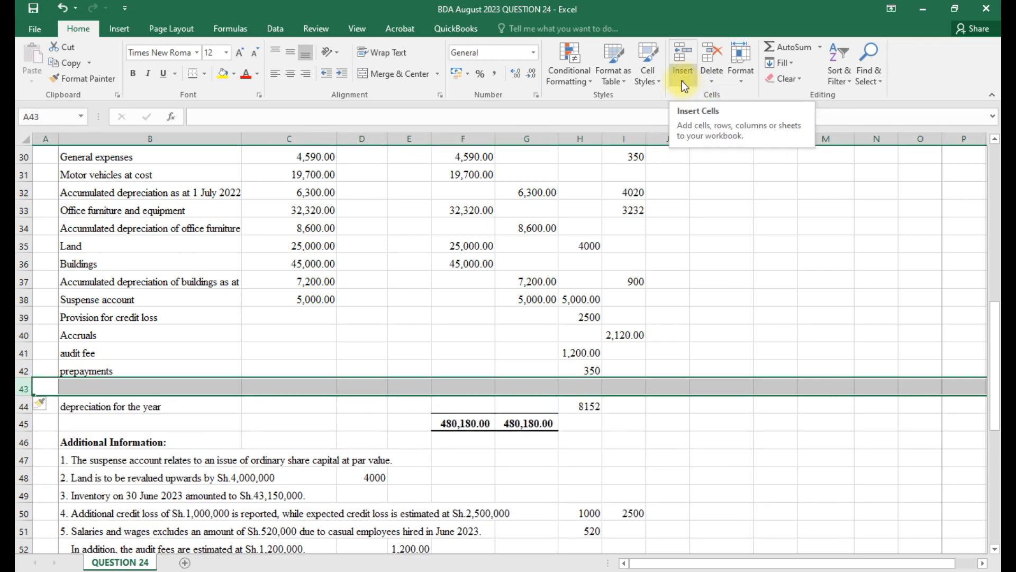
click(681, 81)
click(691, 115)
click(681, 81)
click(691, 113)
click(677, 406)
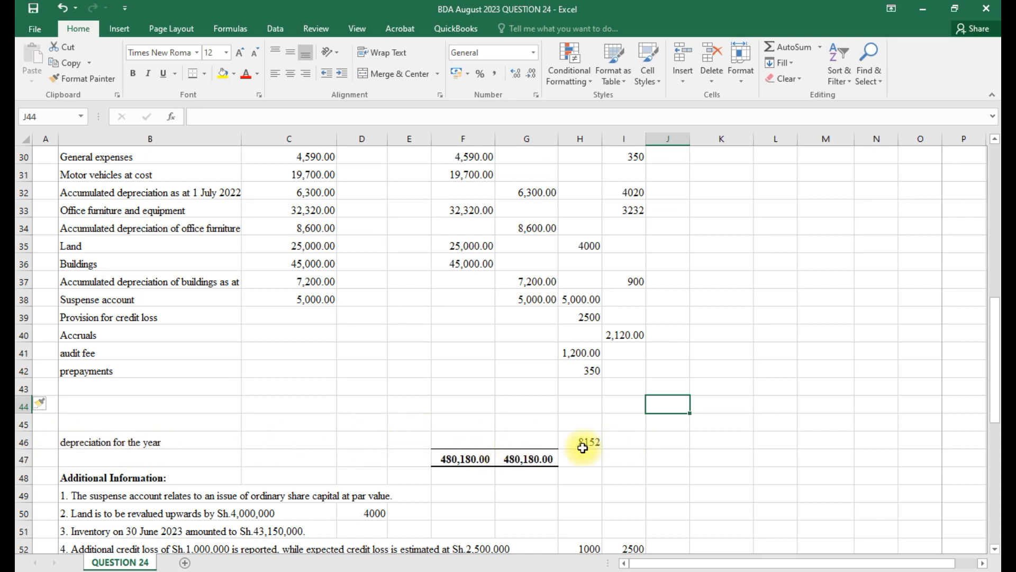
click(586, 388)
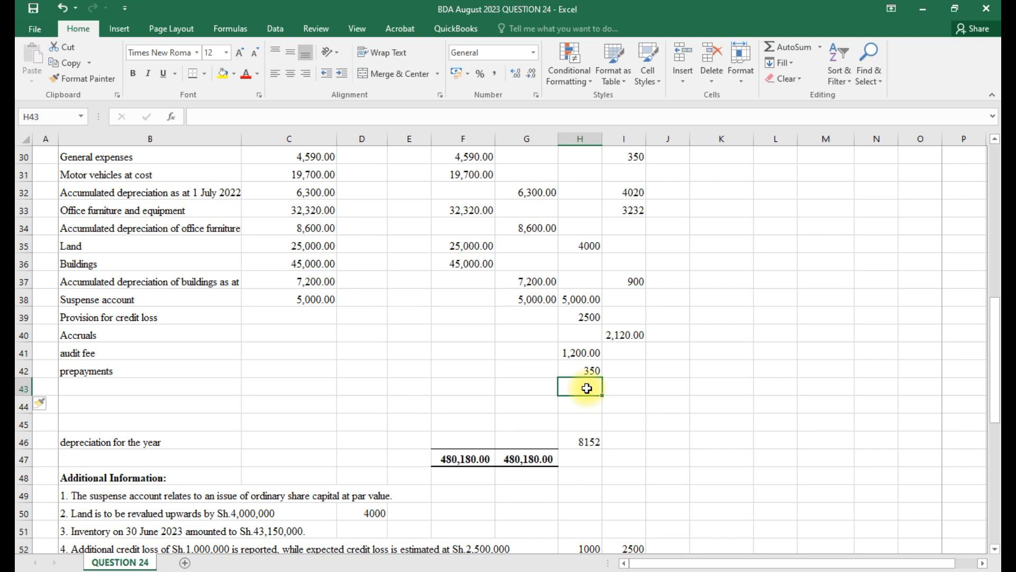
text(=)
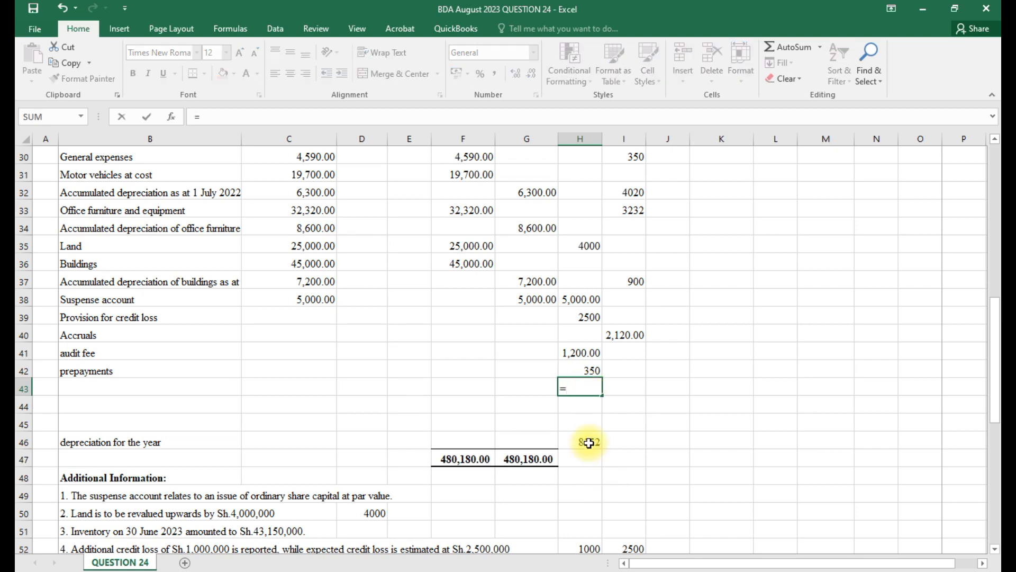
click(588, 443)
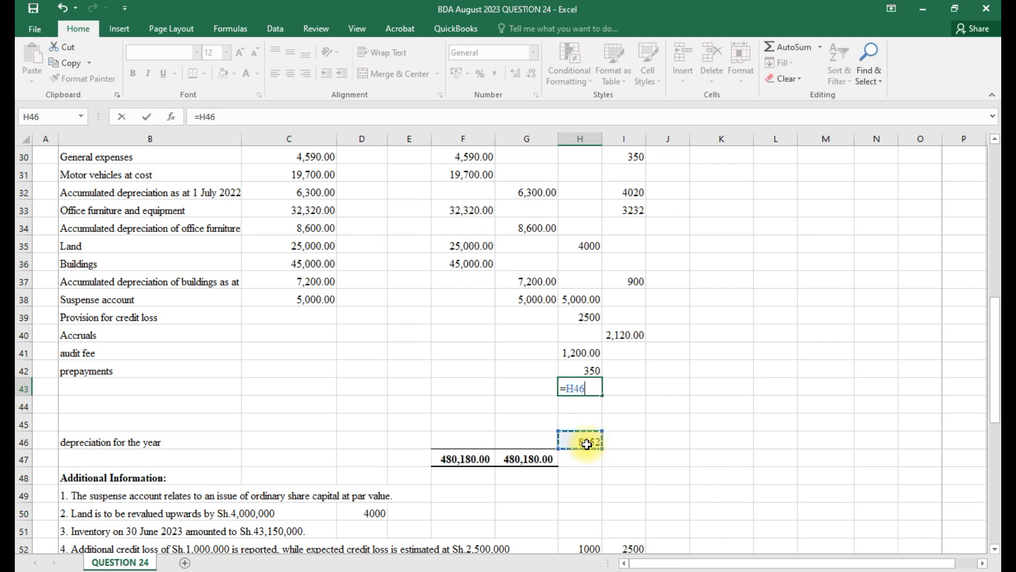
key(BackSpace)
key(BackSpace)
key(BackSpace)
key(BackSpace)
- Clear the depreciation total in H46 and move the "depreciation for the year" label from B46 to B43
click(586, 444)
key(BackSpace)
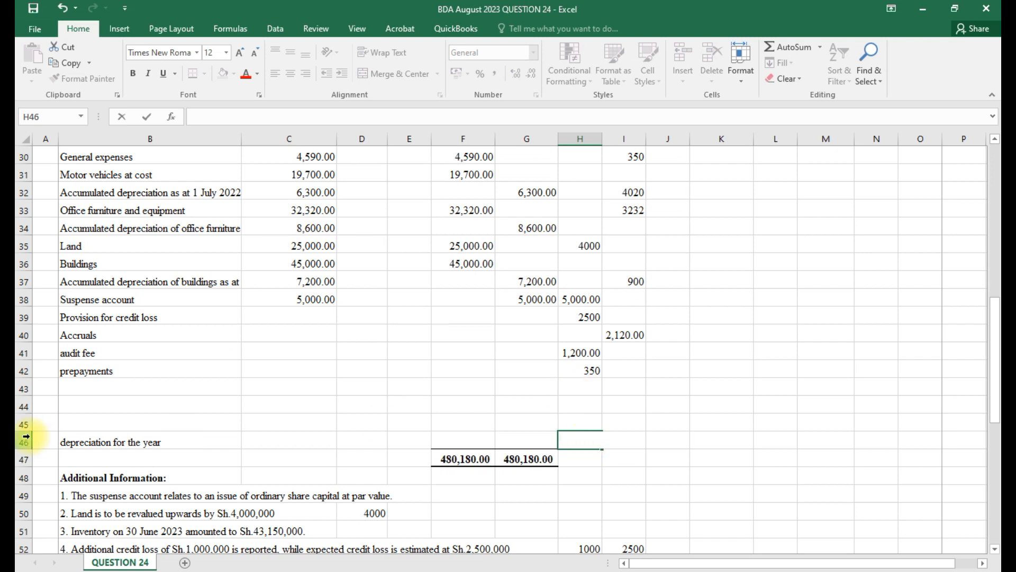
click(83, 444)
right_click(83, 443)
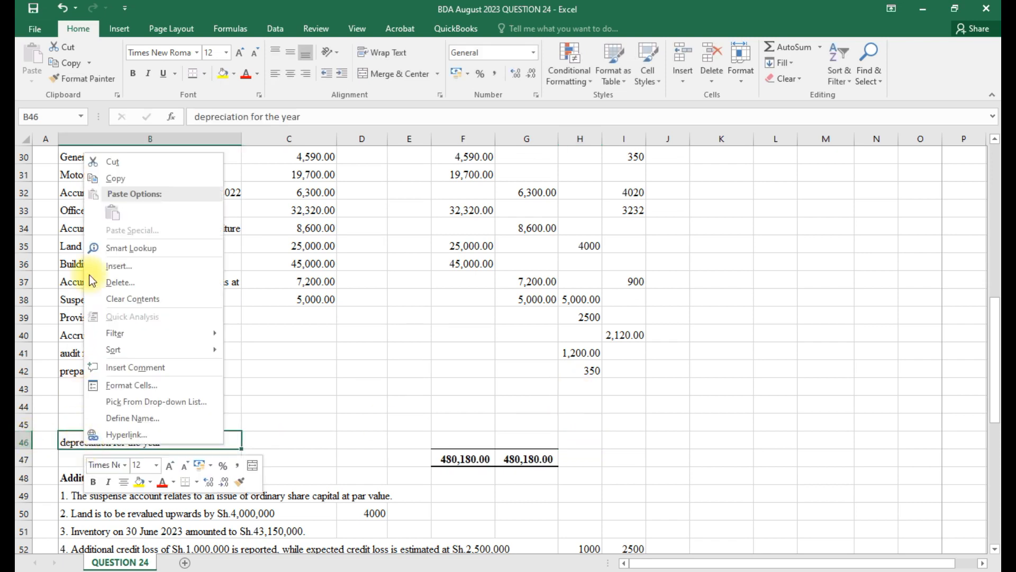
click(110, 160)
right_click(64, 386)
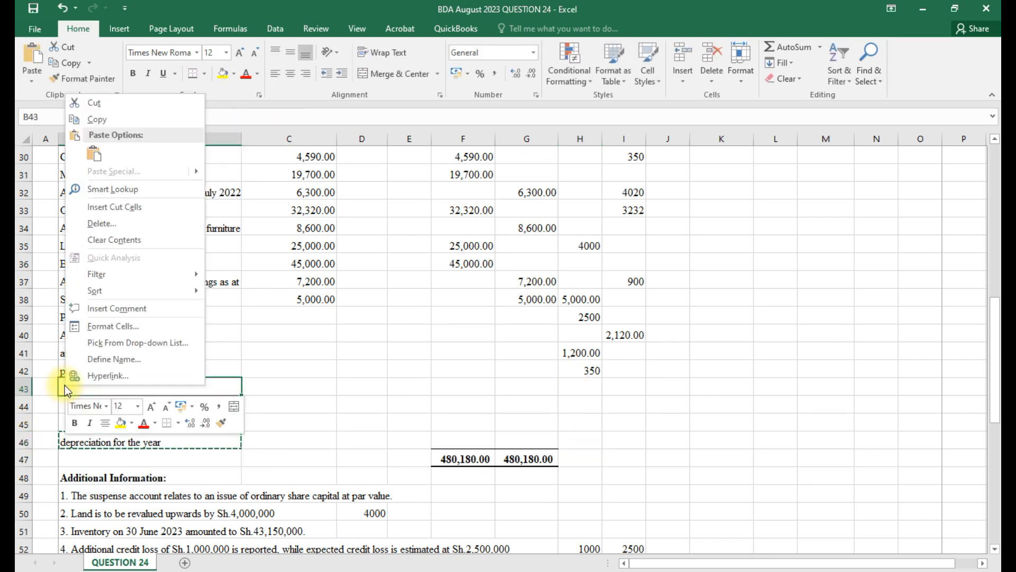
click(92, 143)
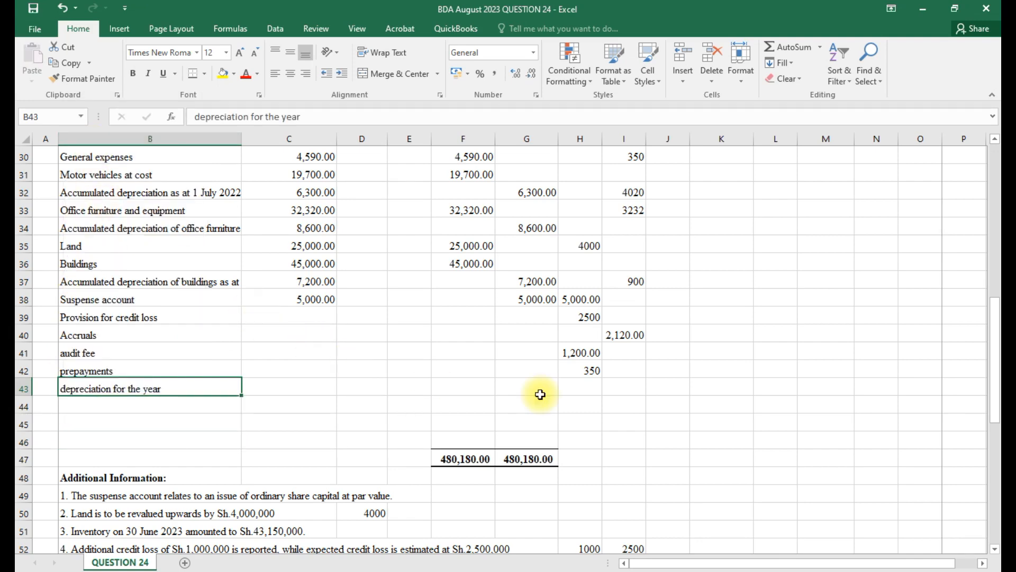
- Try to total the depreciation charges in H43 with the formula =G59+G60+G62
click(578, 383)
text(=)
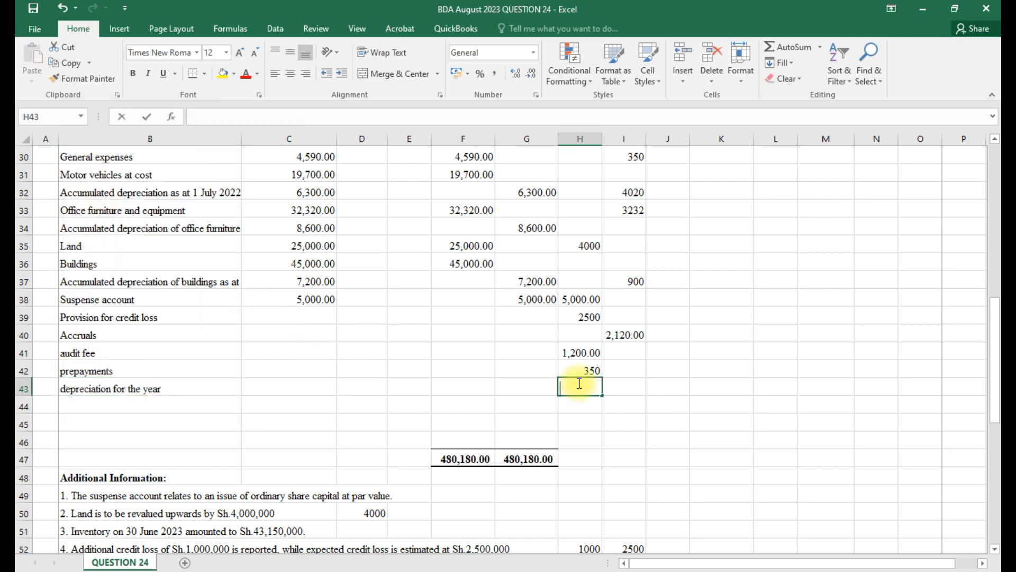
scroll(577, 382, down, 4)
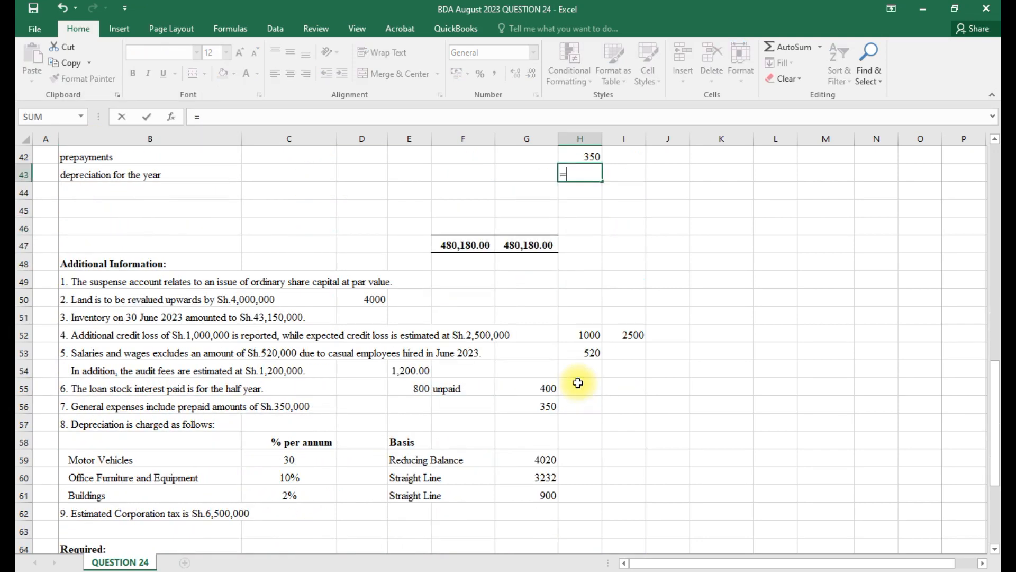
click(551, 465)
text(+)
click(551, 472)
text(+)
click(551, 504)
key(Return)
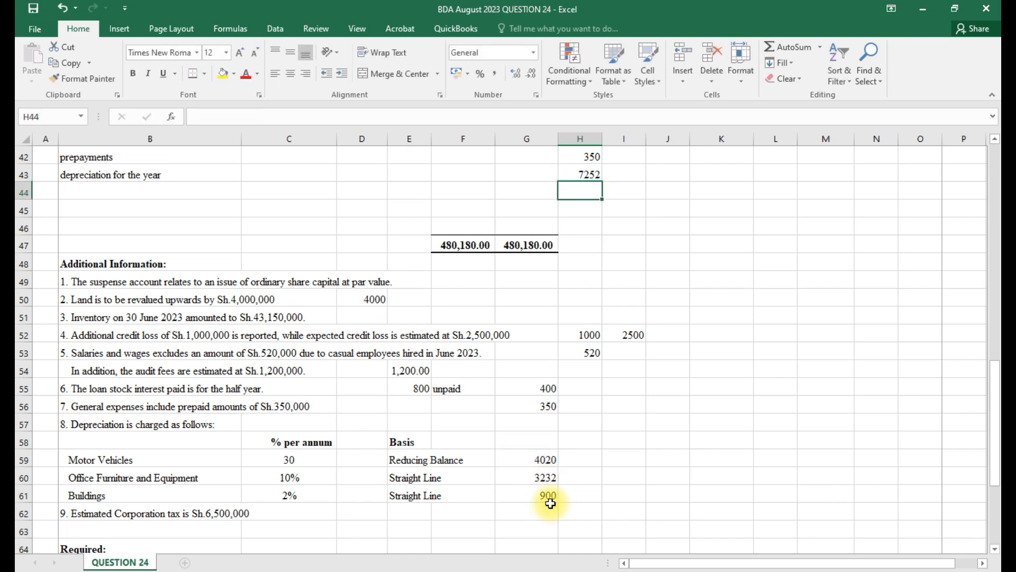
- Clear the depreciation formula from H43
click(589, 174)
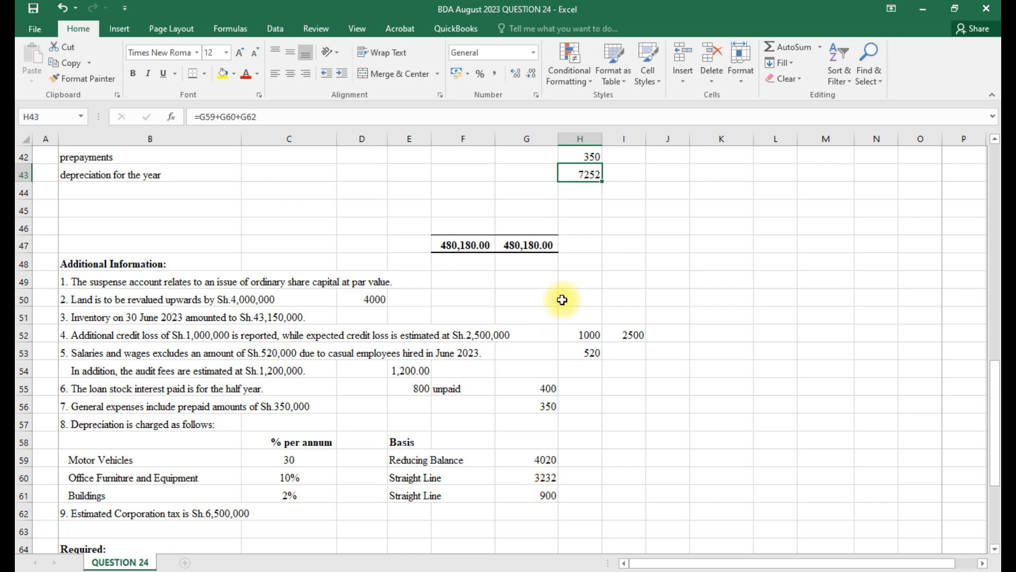
key(F2)
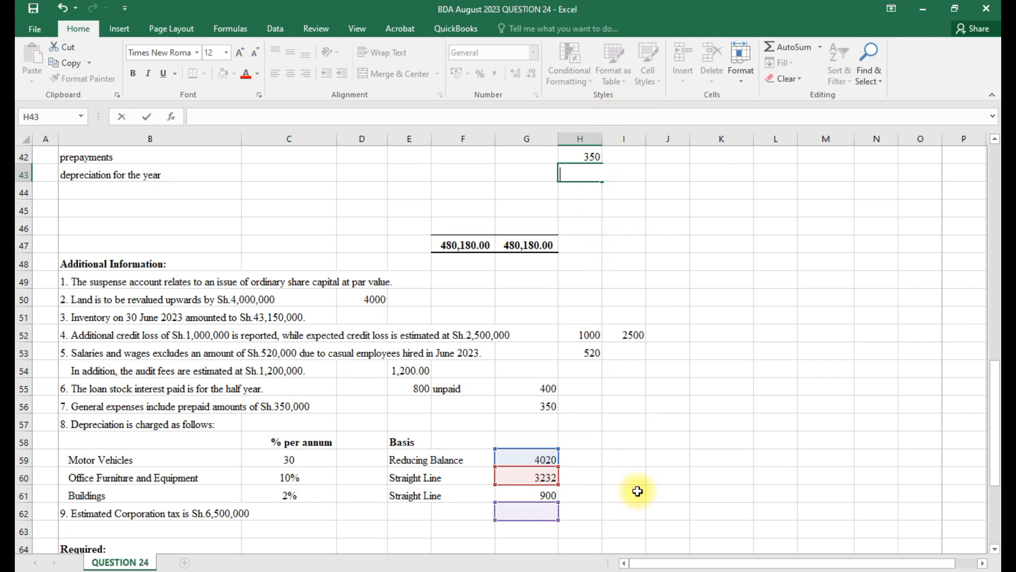
click(633, 513)
- Total the three depreciation charges in H43 with the formula =G59+G60+G61
click(583, 173)
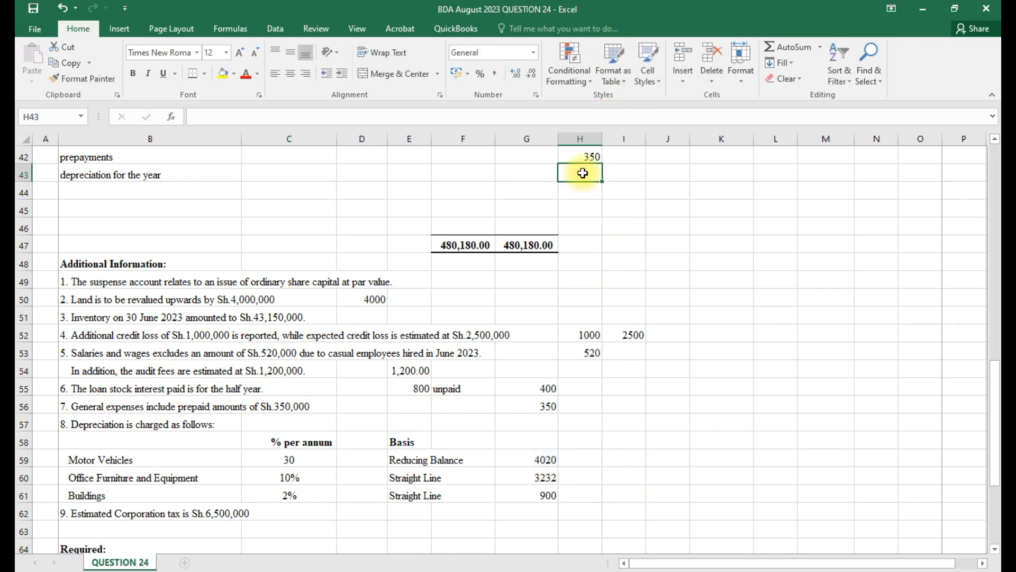
text(=)
click(542, 455)
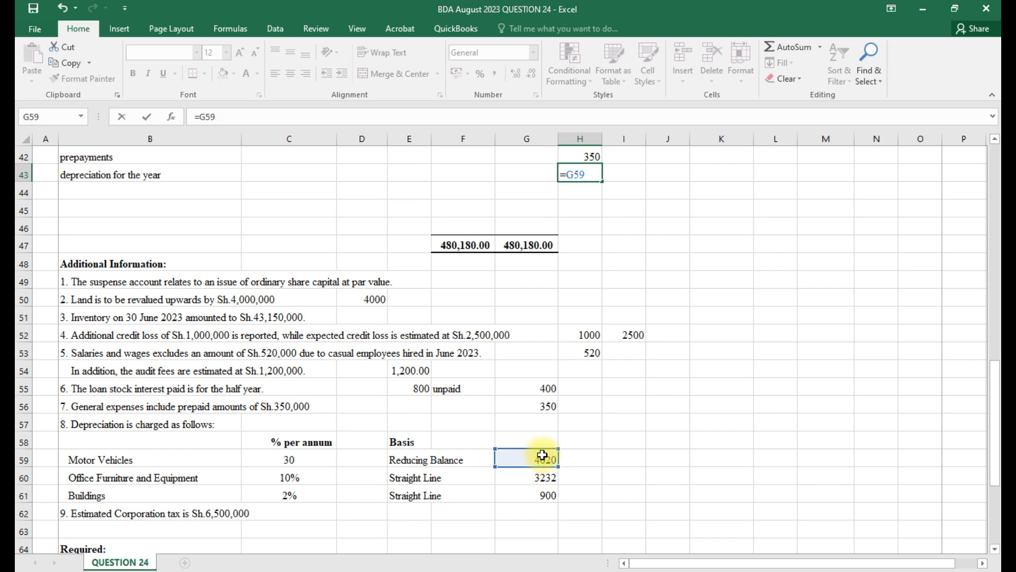
text(+)
click(550, 474)
text(+)
click(550, 498)
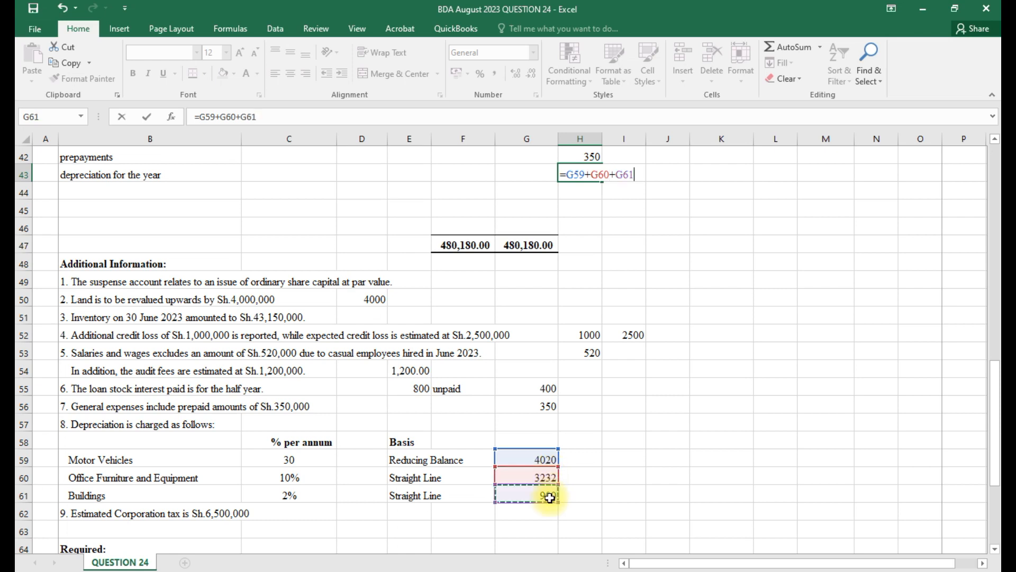
key(Return)
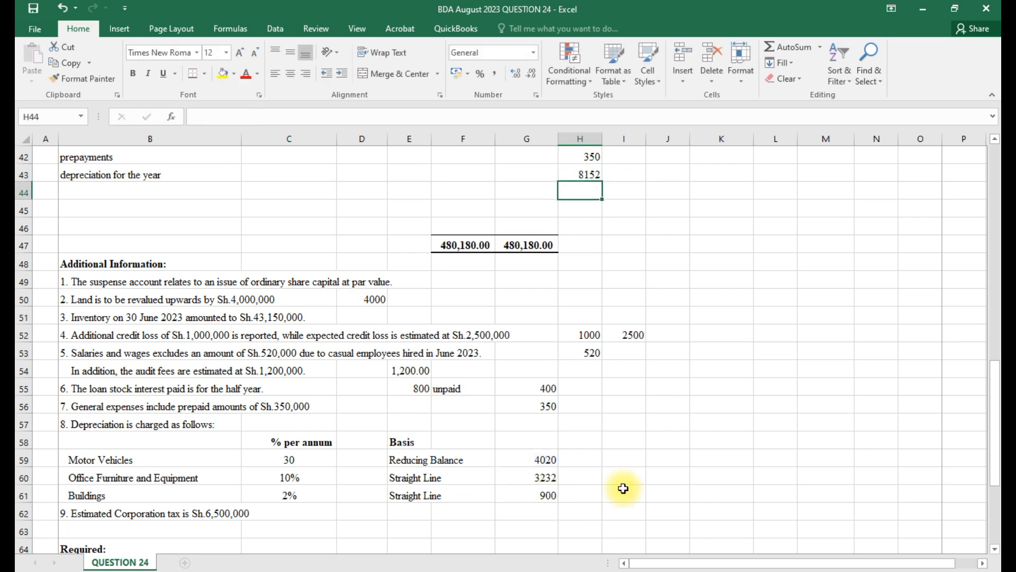
click(642, 483)
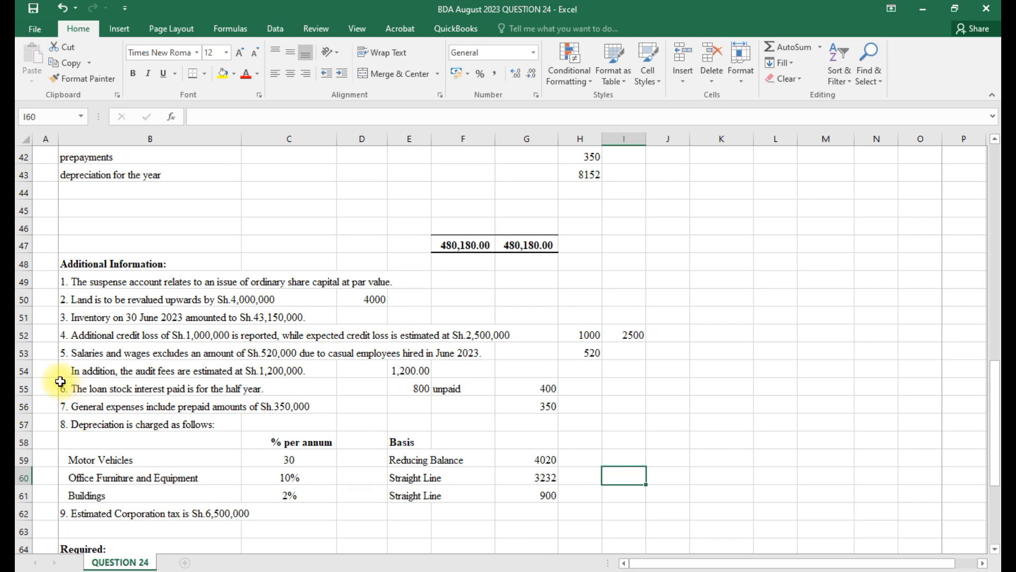
- Label cell B44, below the depreciation row, as "corporate tax"
click(94, 189)
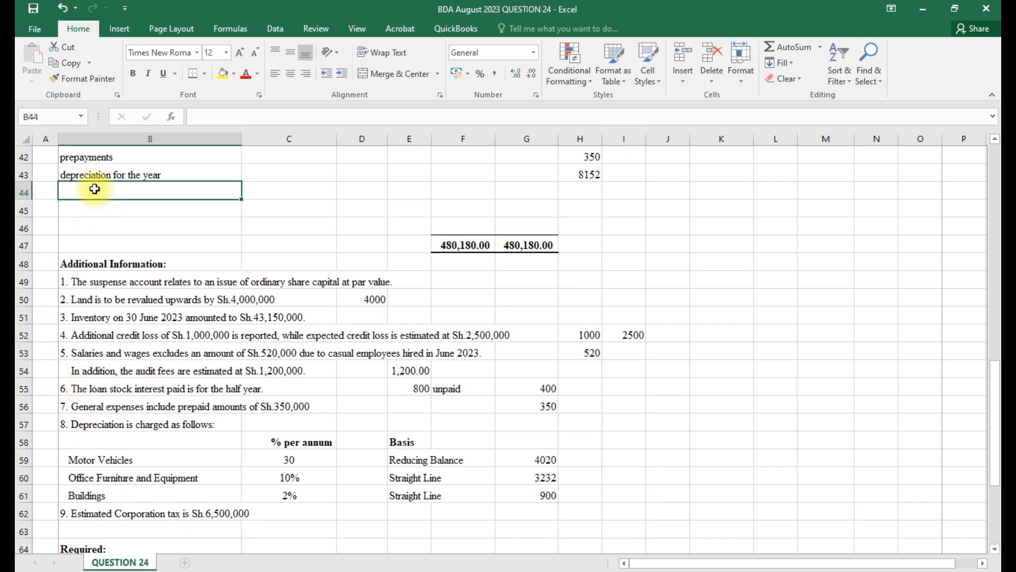
text(corpo)
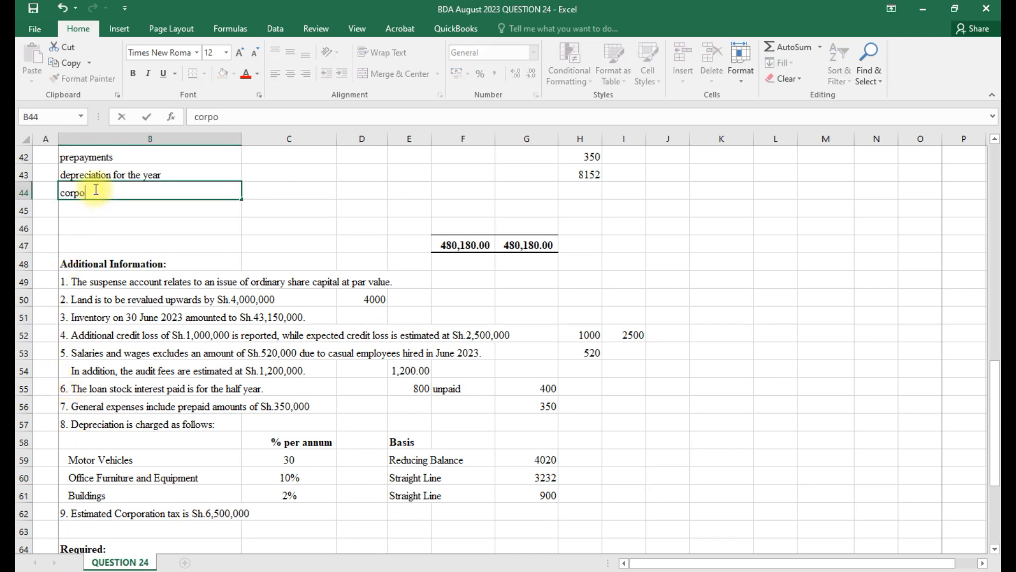
text(rate tax)
click(582, 192)
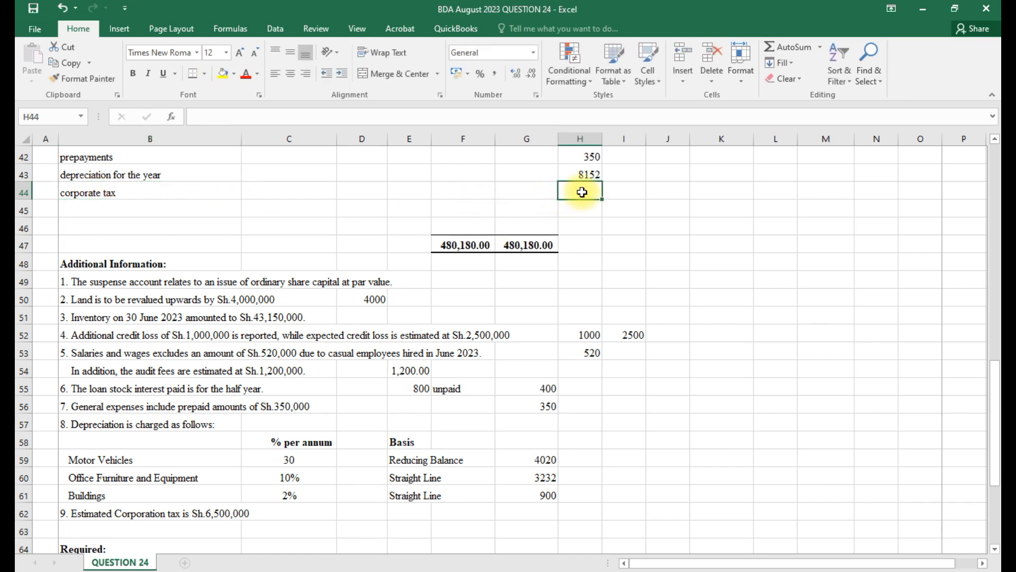
text(=)
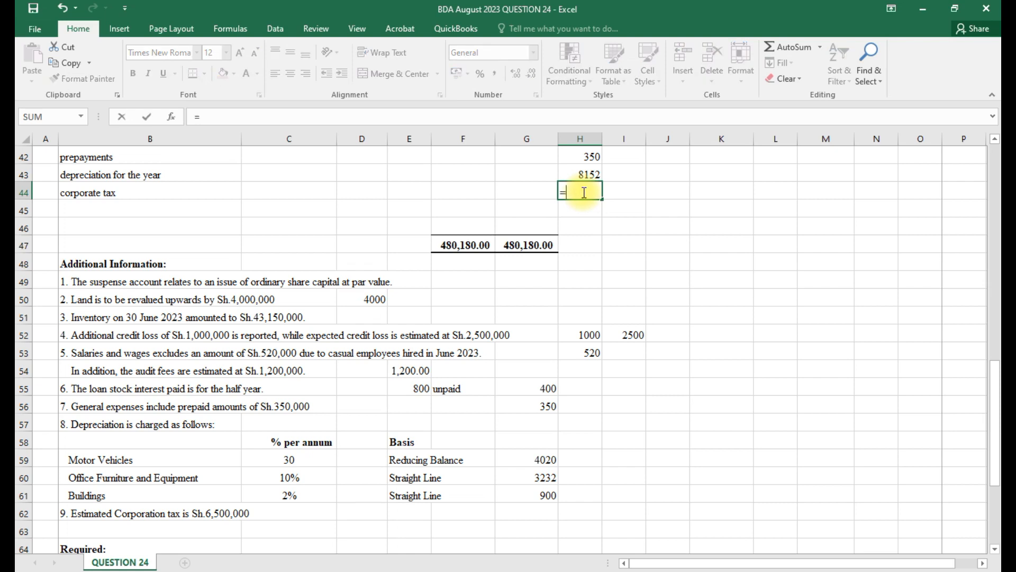
key(BackSpace)
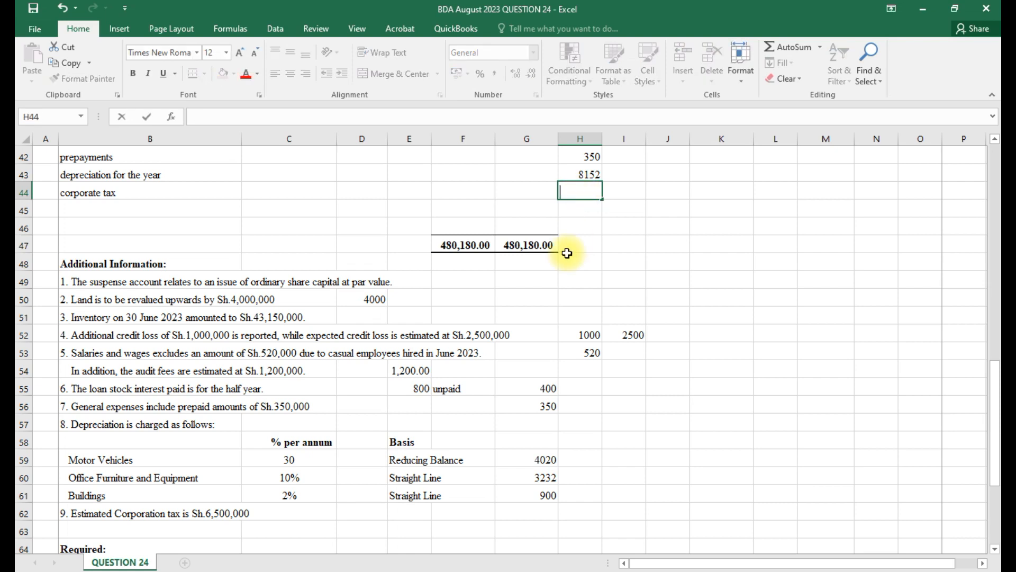
- Enter 6500 in D62 beside the estimated corporation tax note and link the corporate tax debit in H44 to D62
click(362, 510)
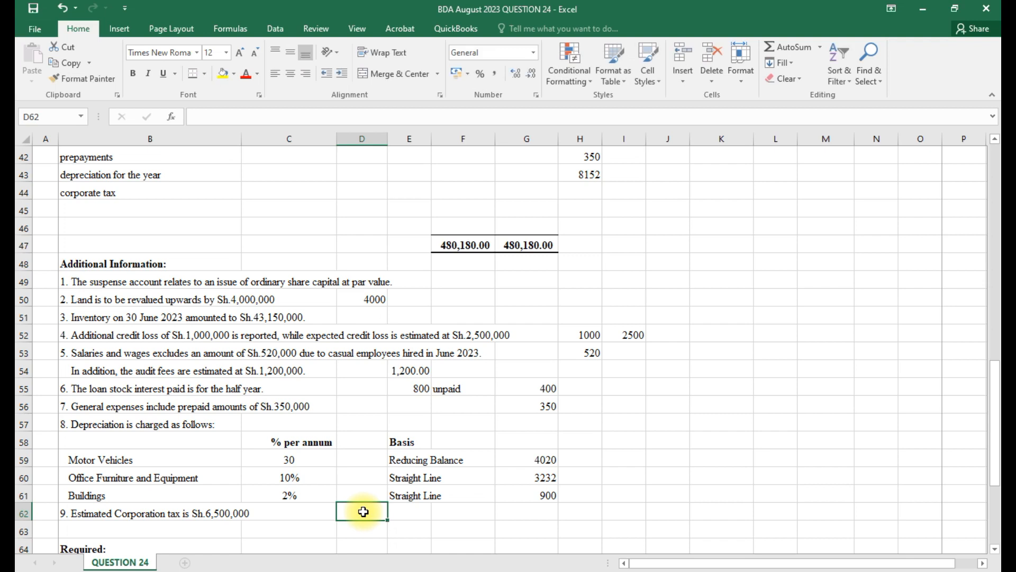
text(6500)
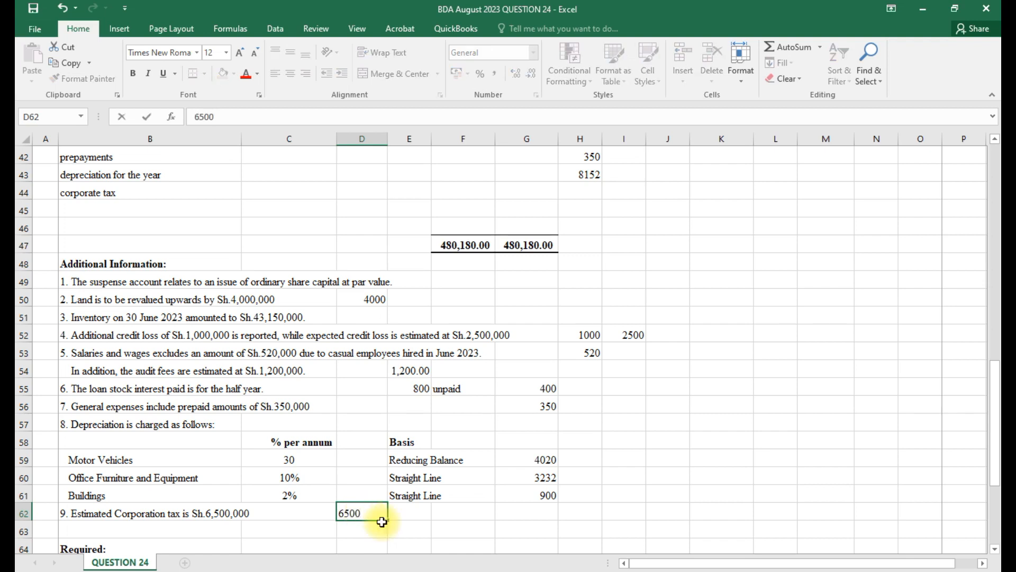
click(585, 190)
text(=)
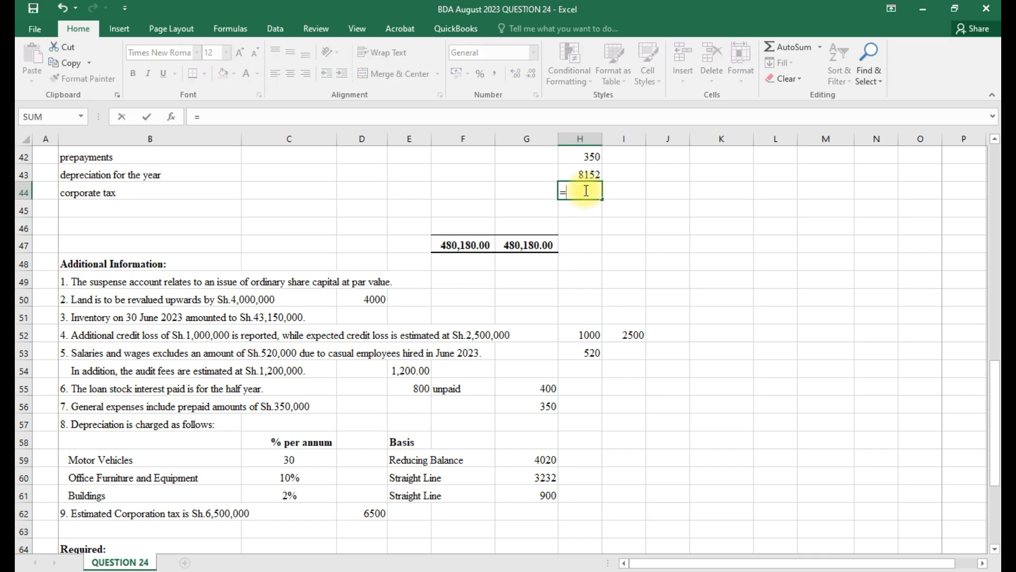
click(370, 512)
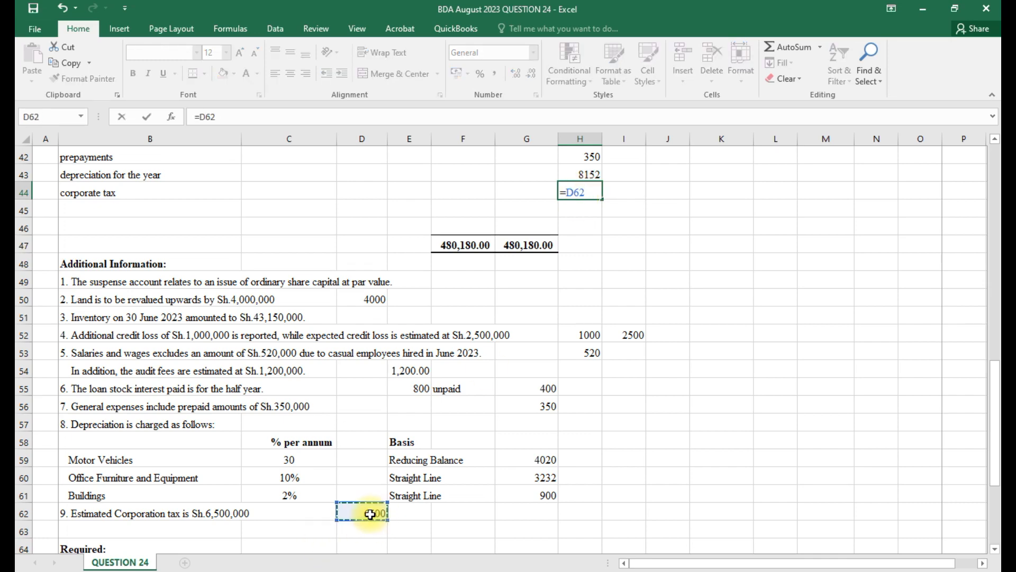
key(Return)
scroll(378, 482, up, 2)
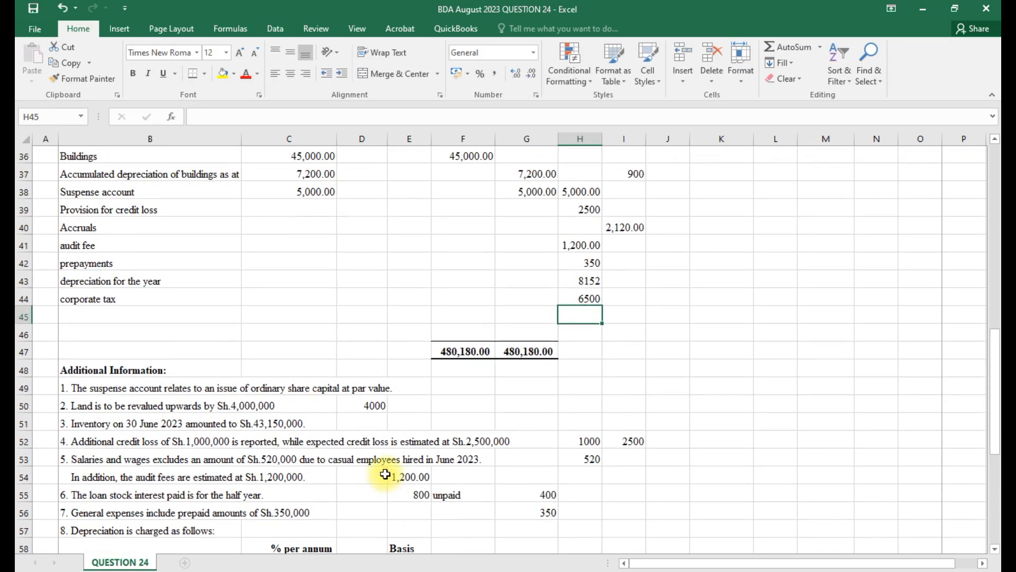
scroll(386, 475, up, 3)
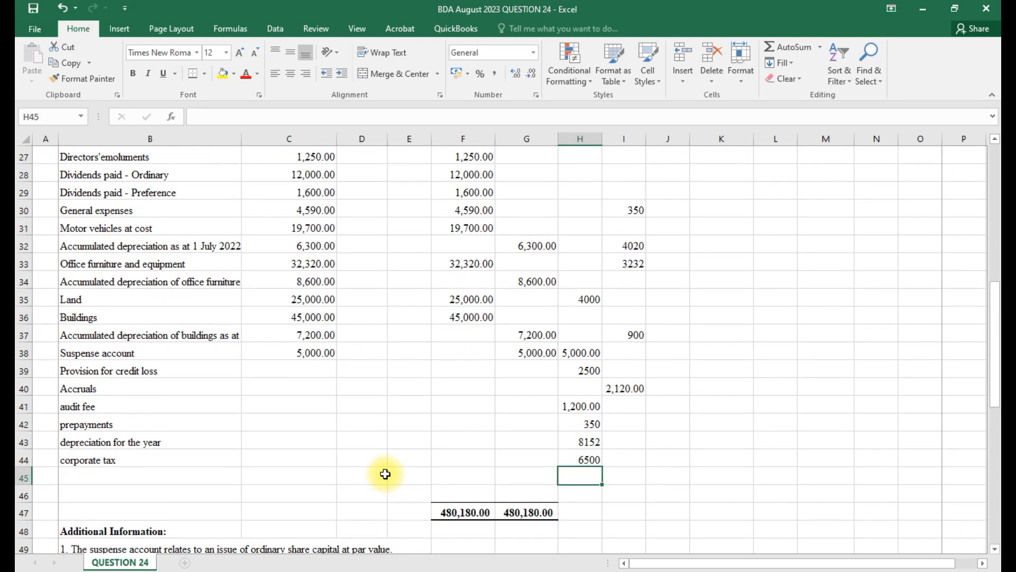
- Extend the accruals credit formula in I40 to include the corporation tax in D62, giving =520+E54+G55+D62
scroll(385, 474, up, 1)
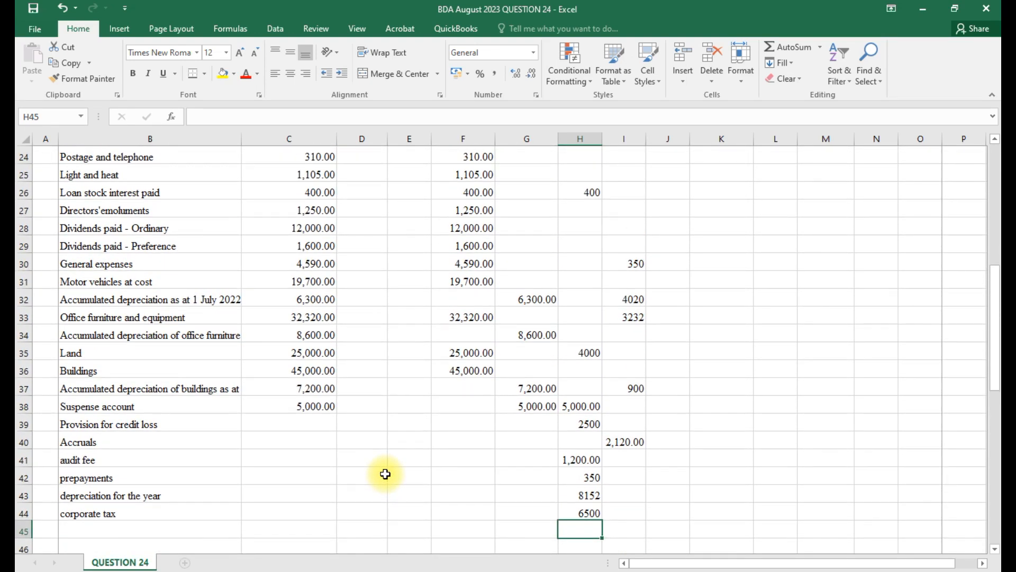
scroll(385, 474, up, 2)
scroll(385, 473, up, 1)
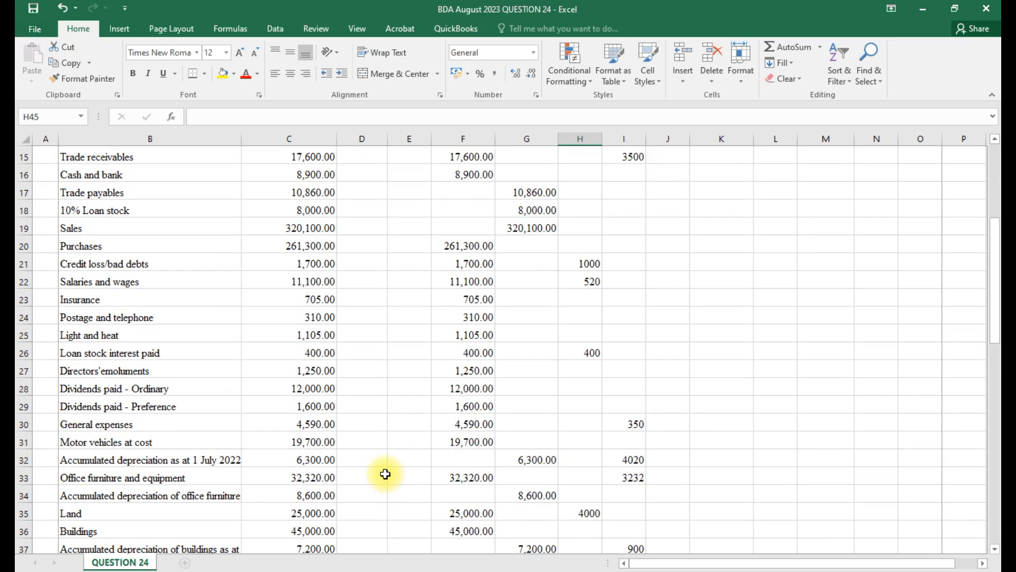
scroll(386, 474, down, 5)
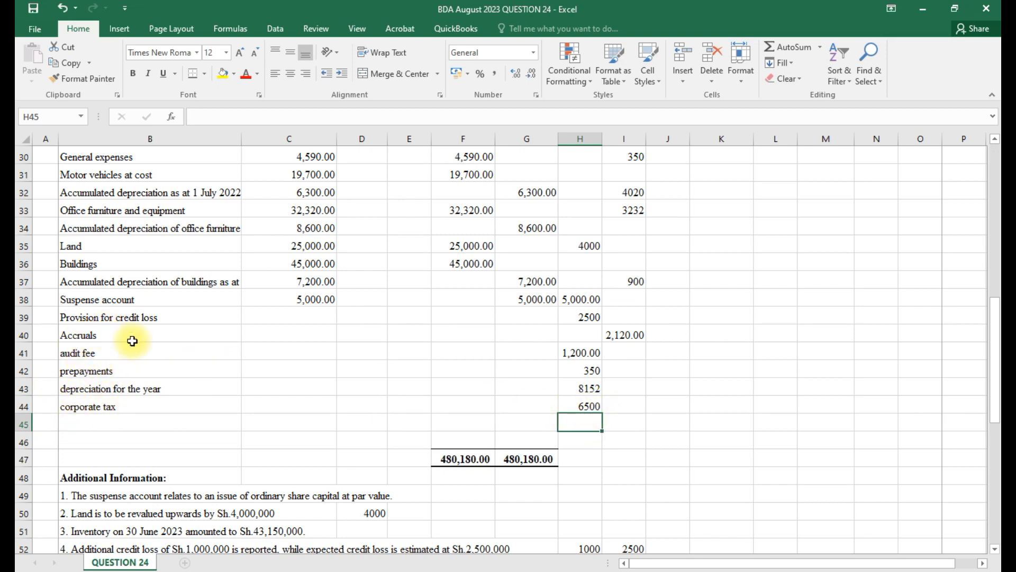
click(626, 335)
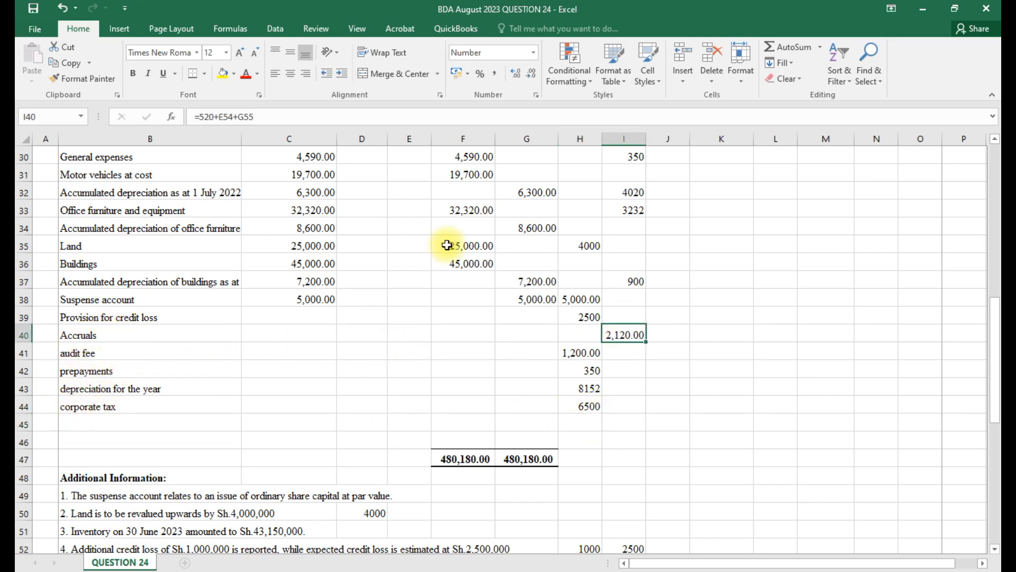
click(256, 117)
text(+)
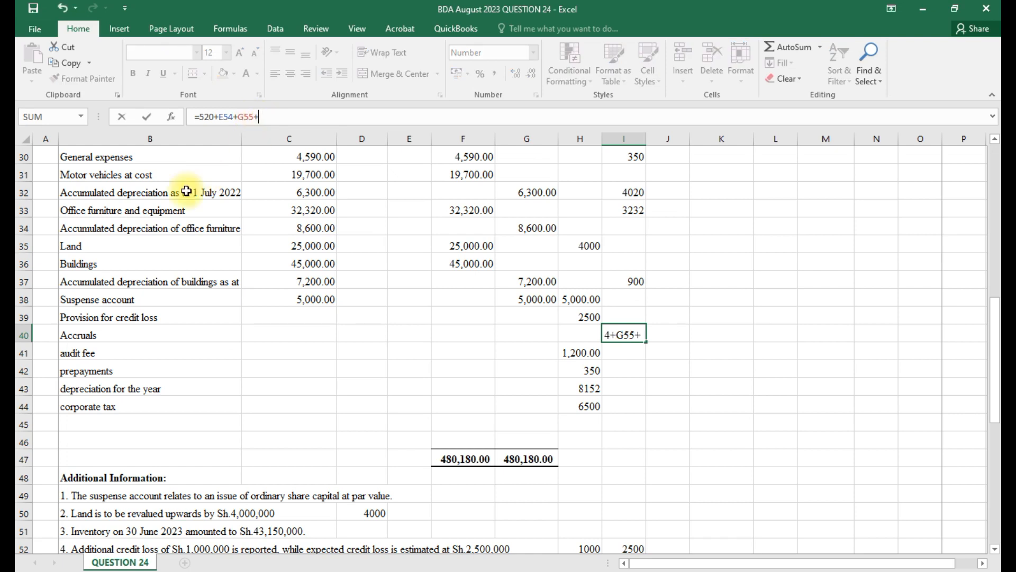
drag(995, 370, 996, 392)
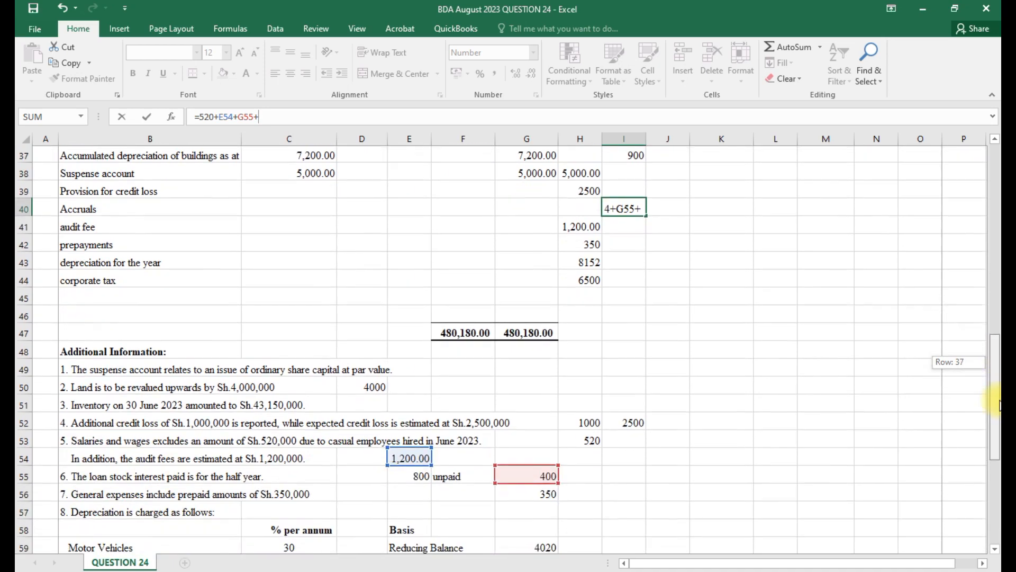
drag(994, 414, 995, 449)
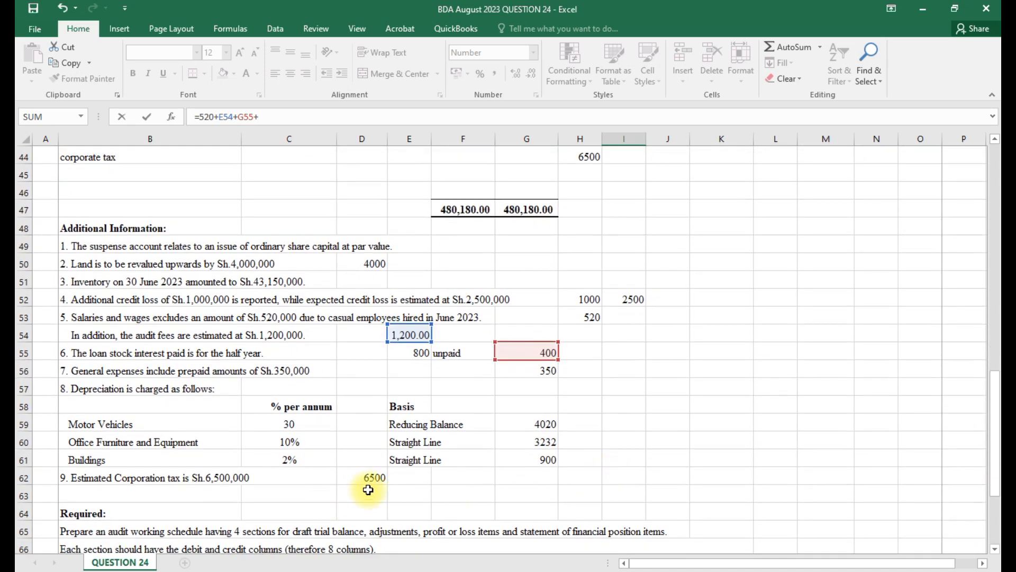
click(373, 479)
key(Escape)
scroll(376, 479, up, 3)
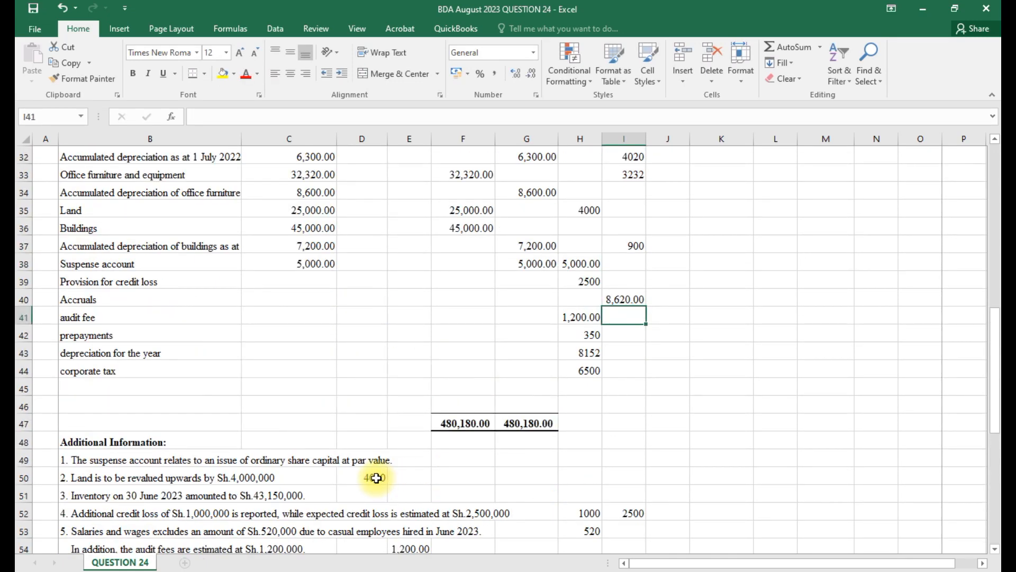
- Label cell B45, below the corporate tax row, as "closing inventory"
scroll(376, 478, down, 4)
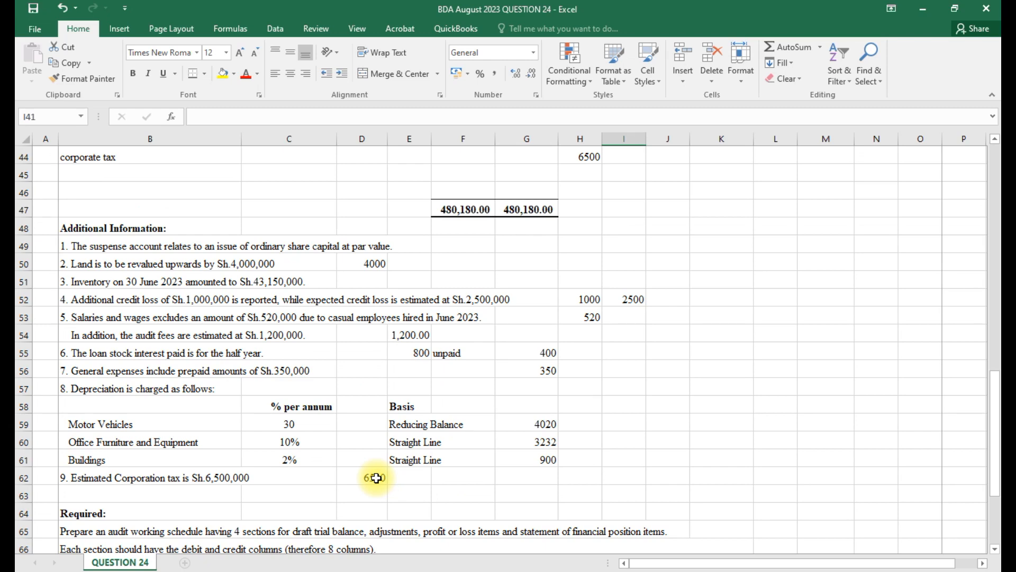
scroll(376, 478, up, 10)
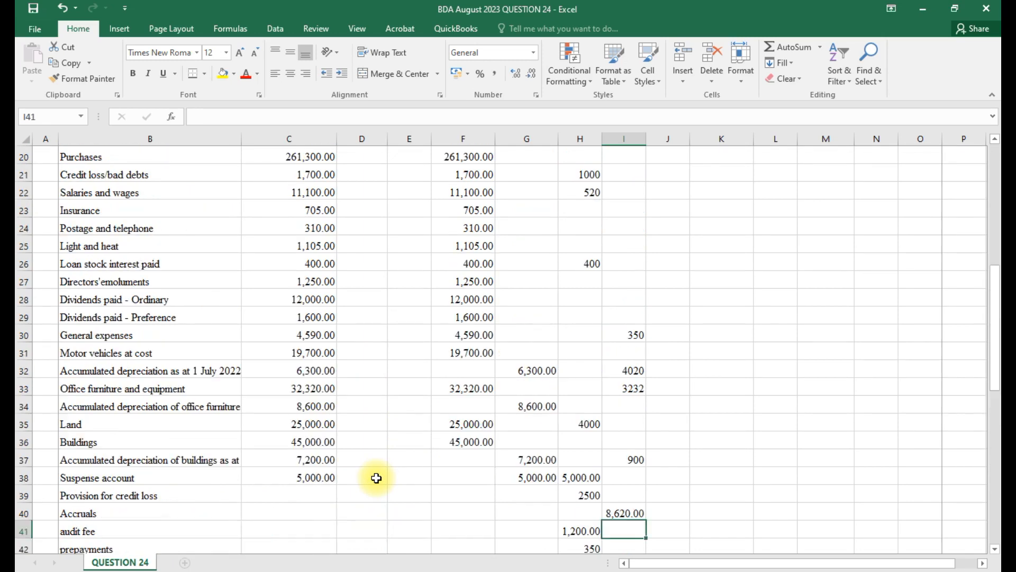
scroll(376, 478, up, 3)
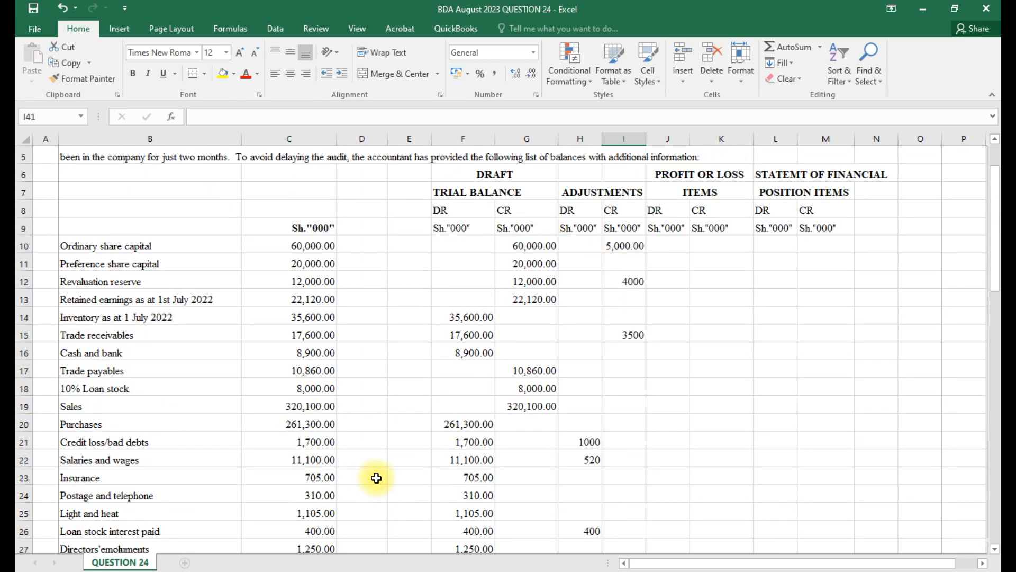
scroll(376, 478, down, 10)
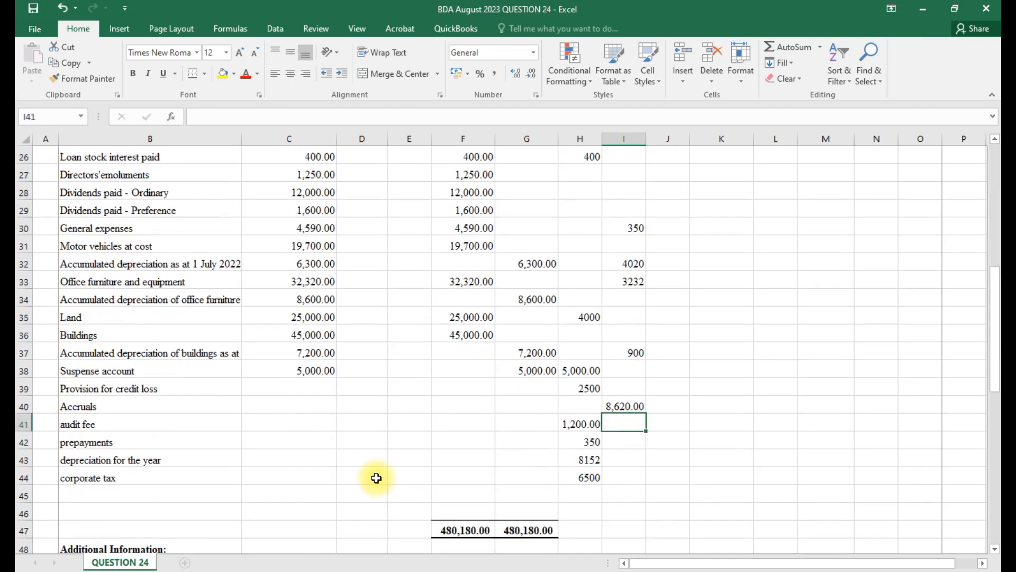
scroll(376, 478, down, 2)
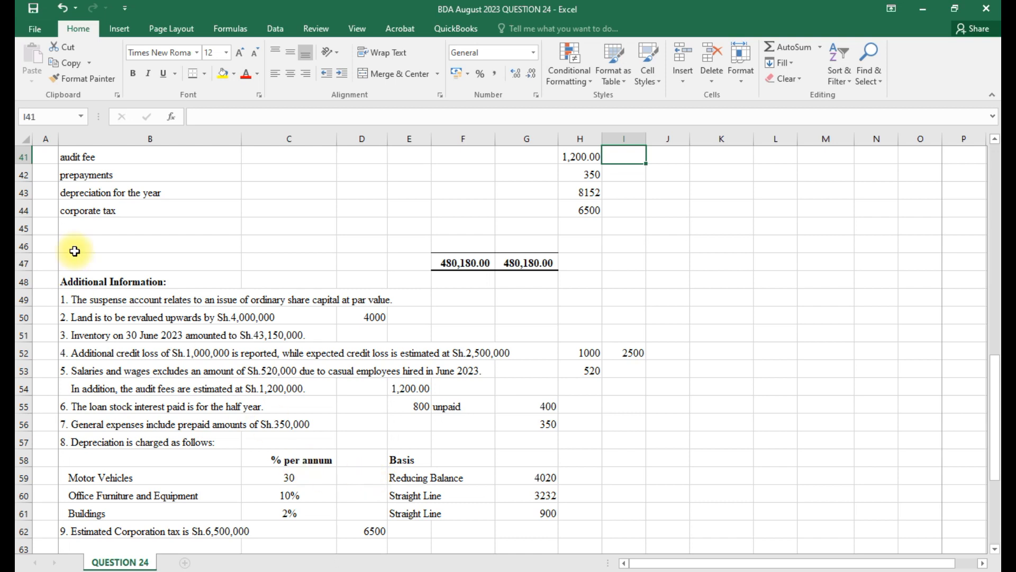
click(88, 222)
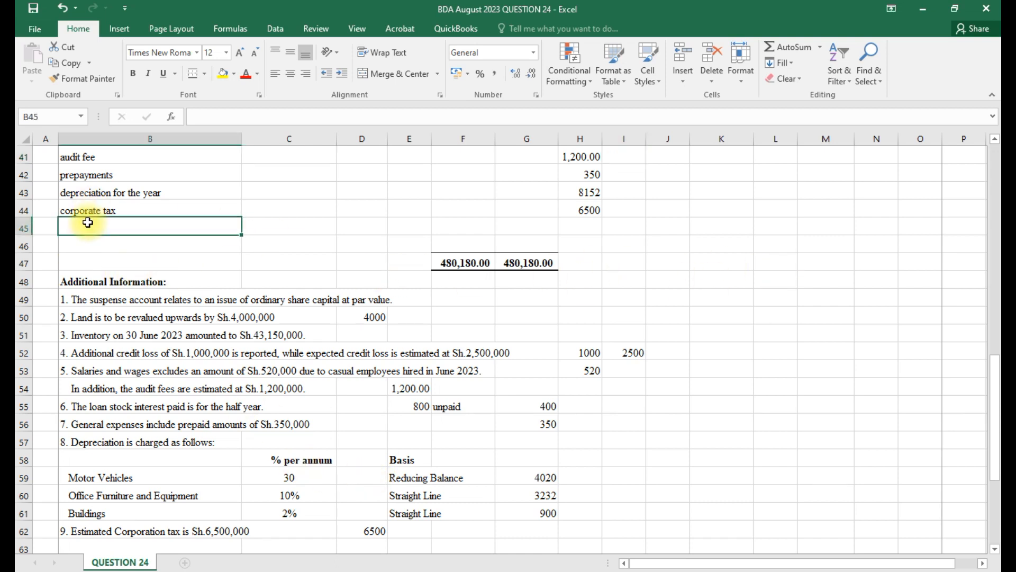
text(cl)
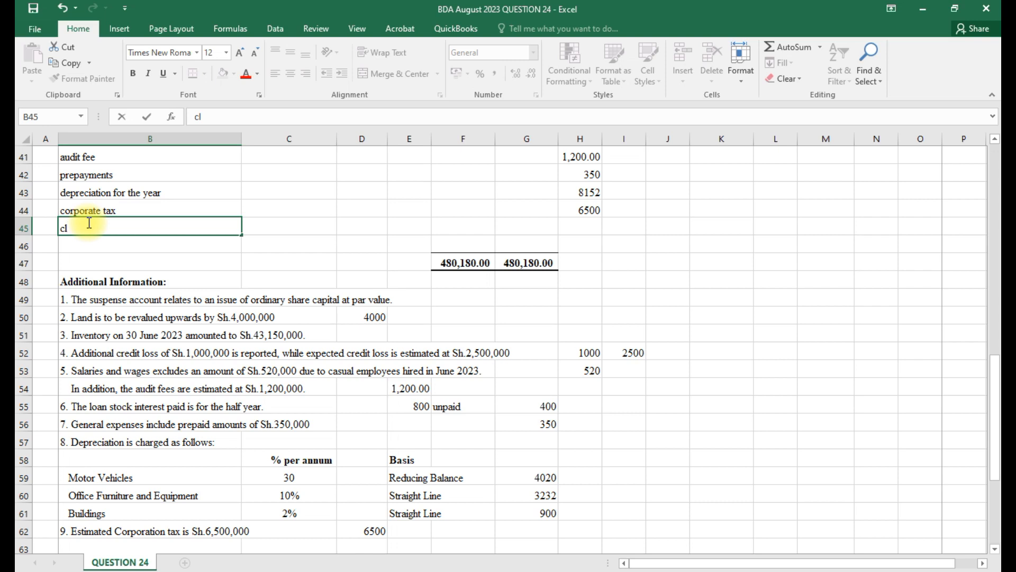
text(osing inventort)
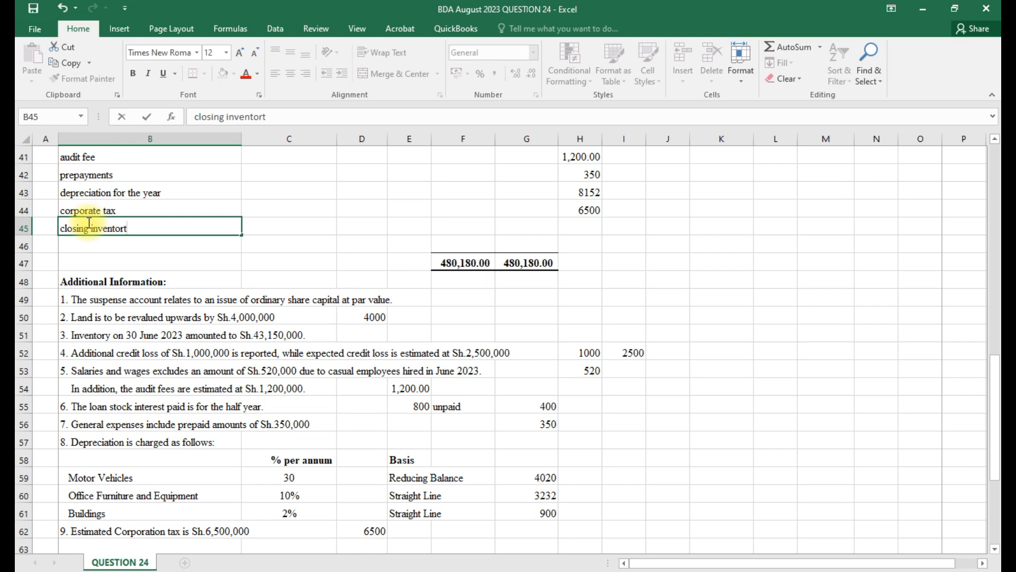
key(BackSpace)
text(y)
- Label cell B46, below the closing inventory row, as "profit or (loss) for the year"
click(98, 243)
text(pr)
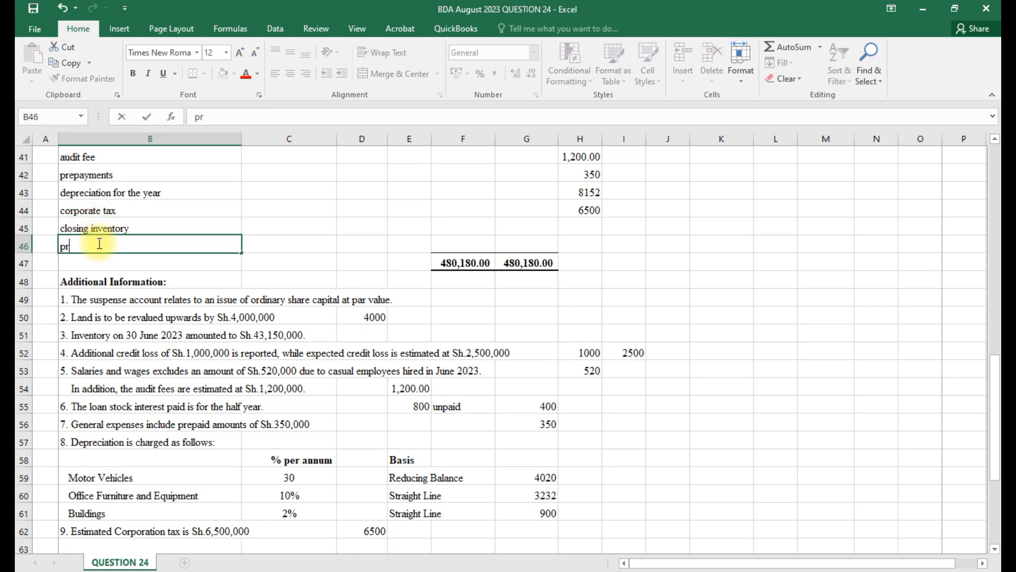
text(ofit or loss for t)
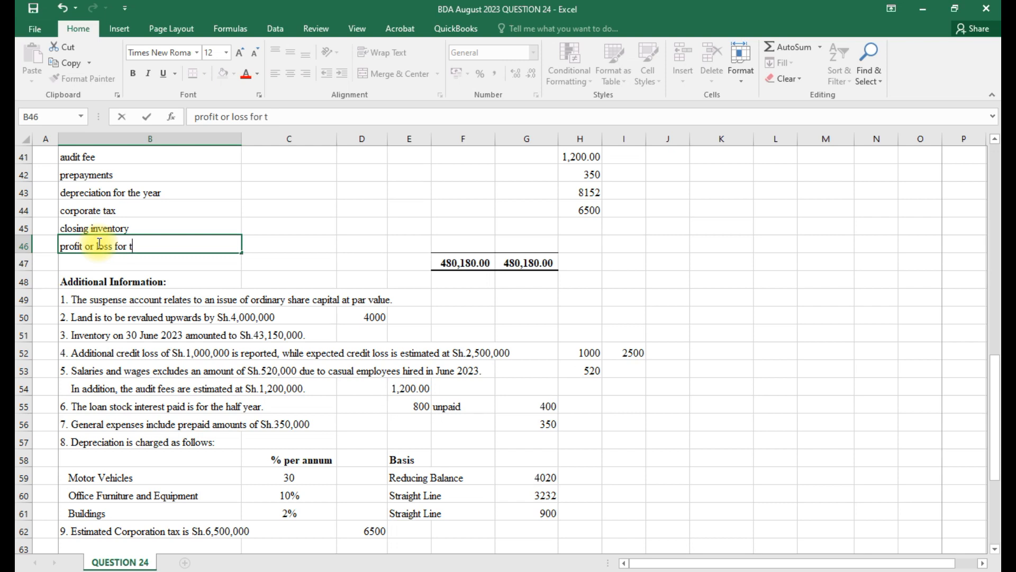
text(he year)
key(Left)
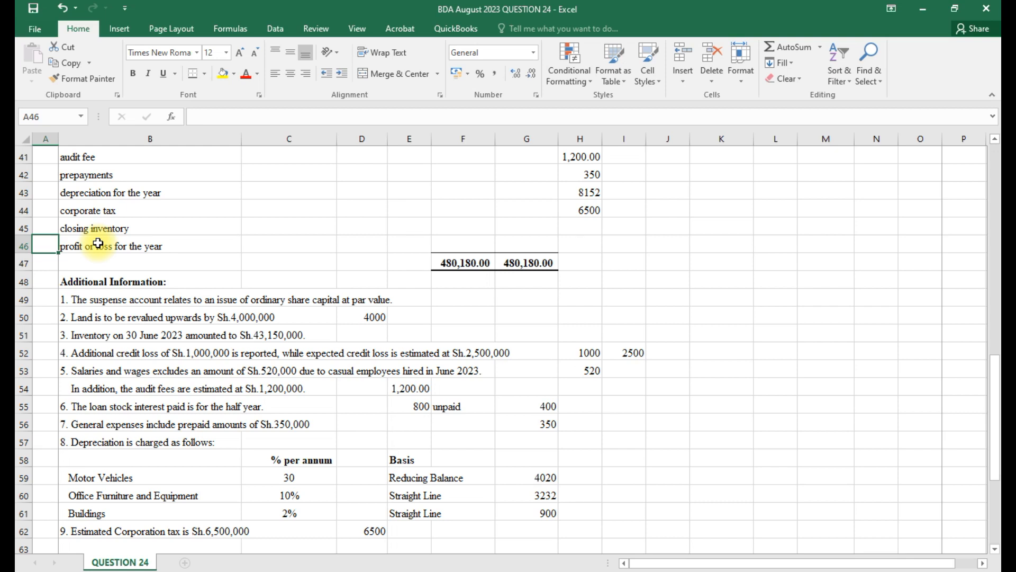
click(98, 243)
double_click(98, 243)
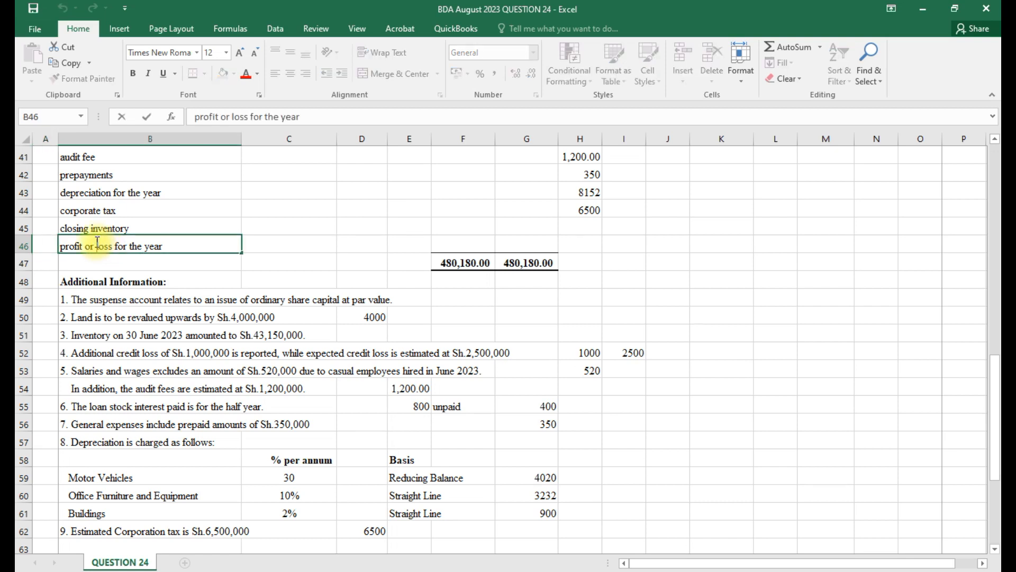
text((loss)
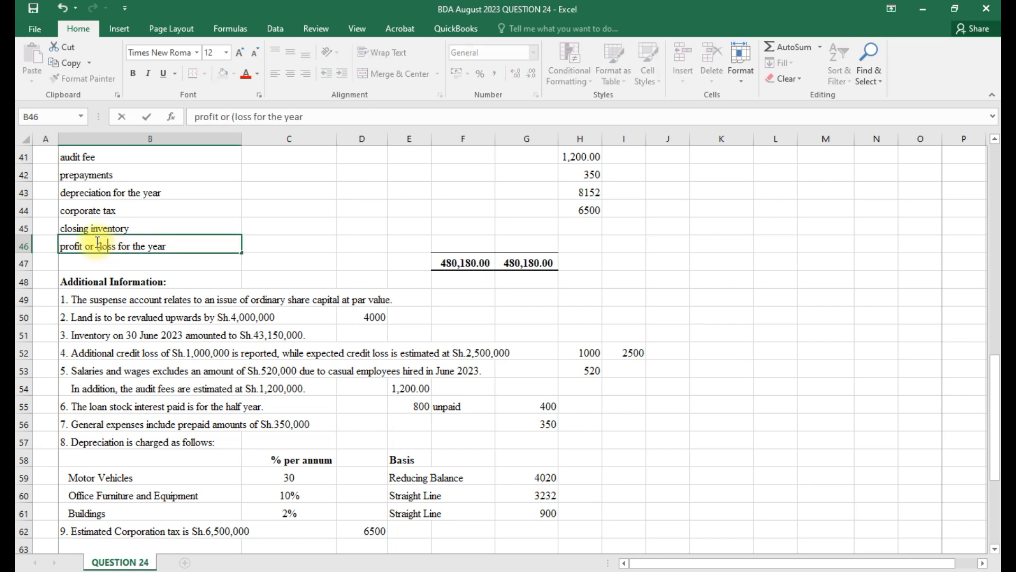
text())
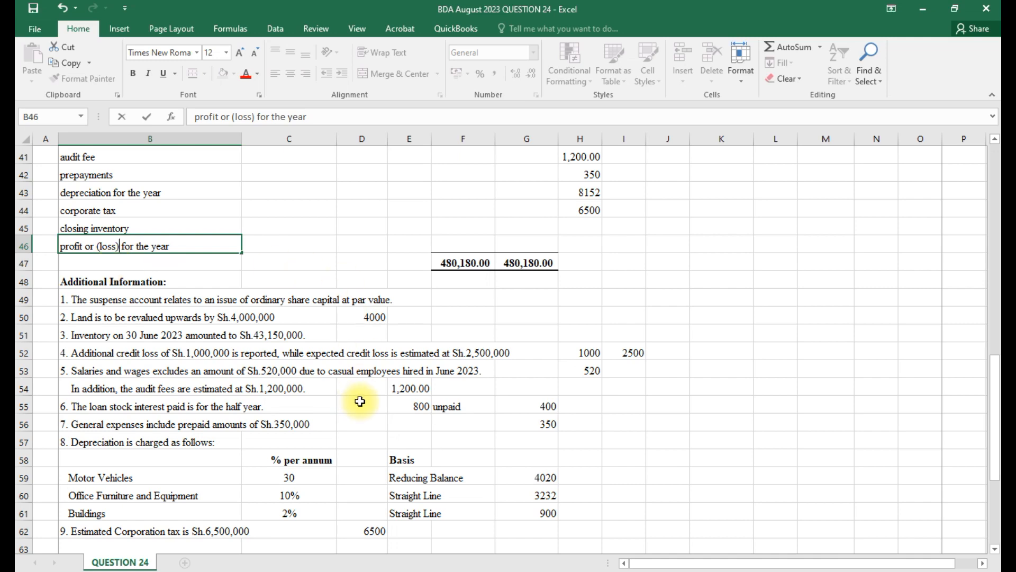
scroll(360, 401, up, 2)
click(452, 369)
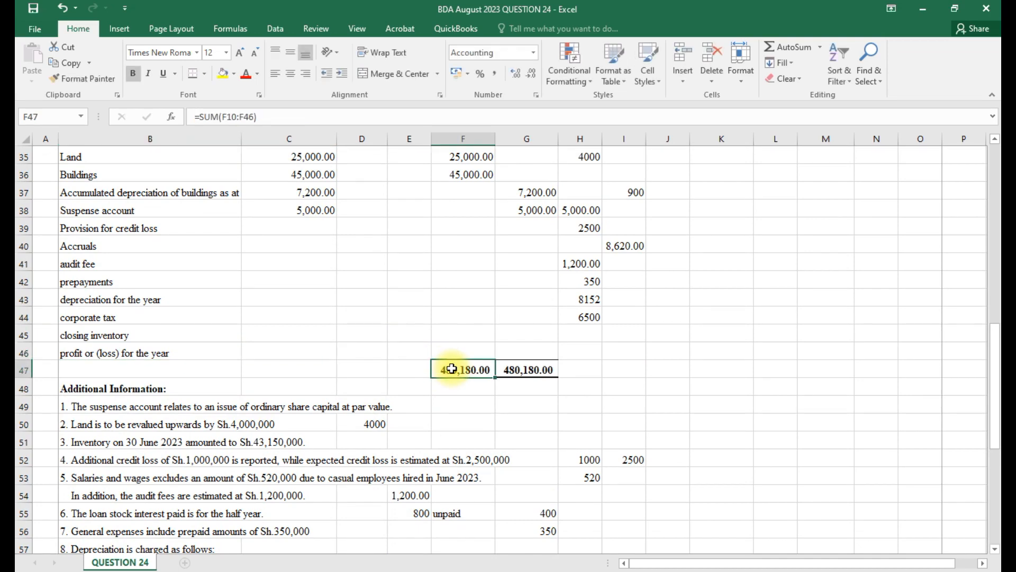
- Copy the column total formula from G47 across to H47:I47 to total the adjustments debits and credits
scroll(452, 369, up, 1)
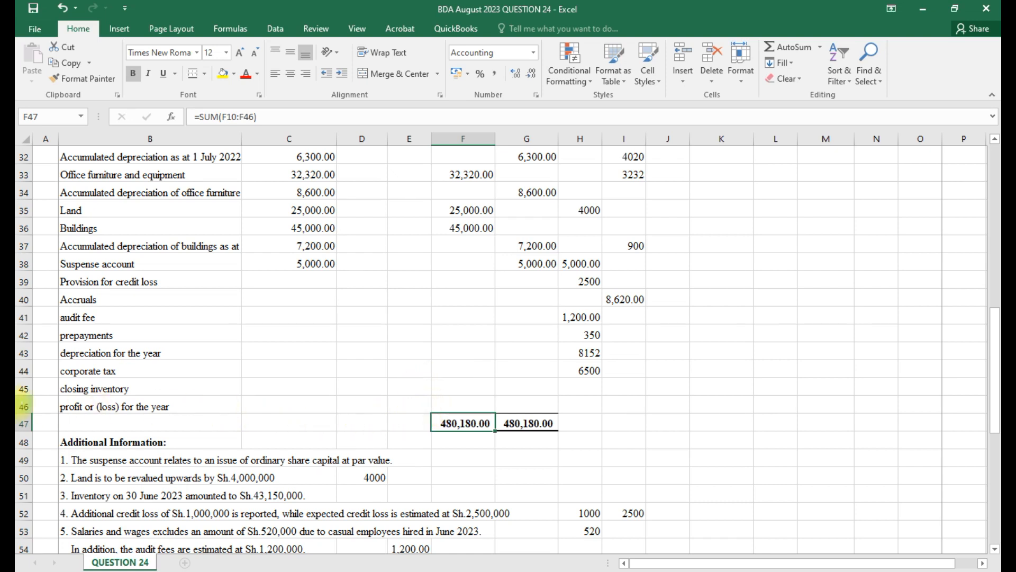
scroll(593, 454, up, 1)
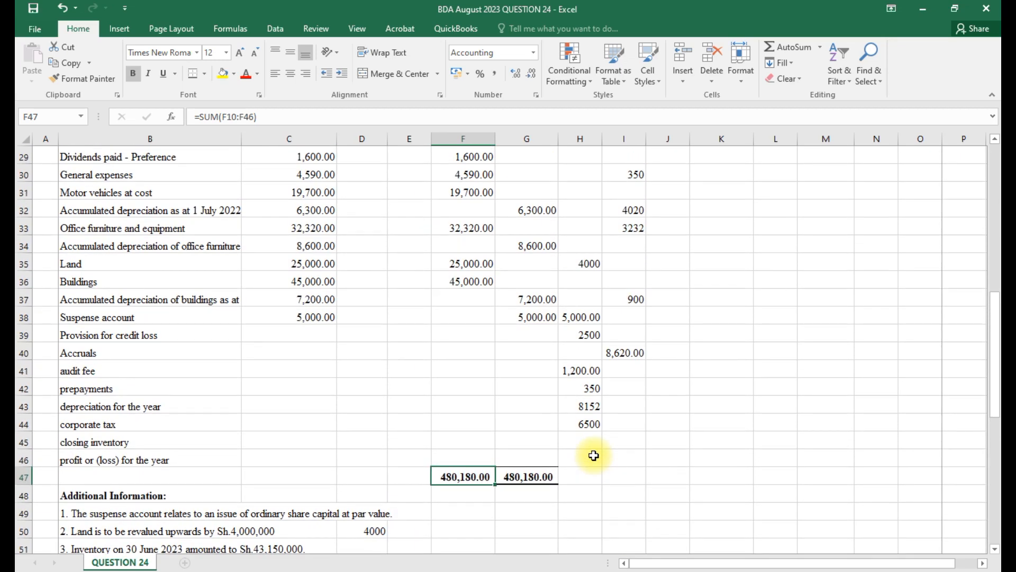
click(543, 477)
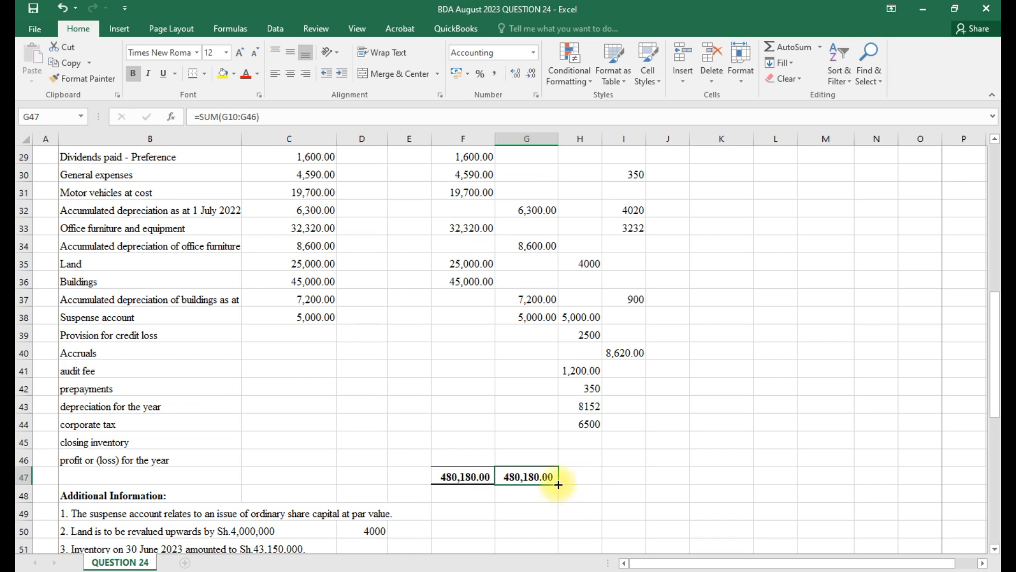
drag(559, 483, 640, 480)
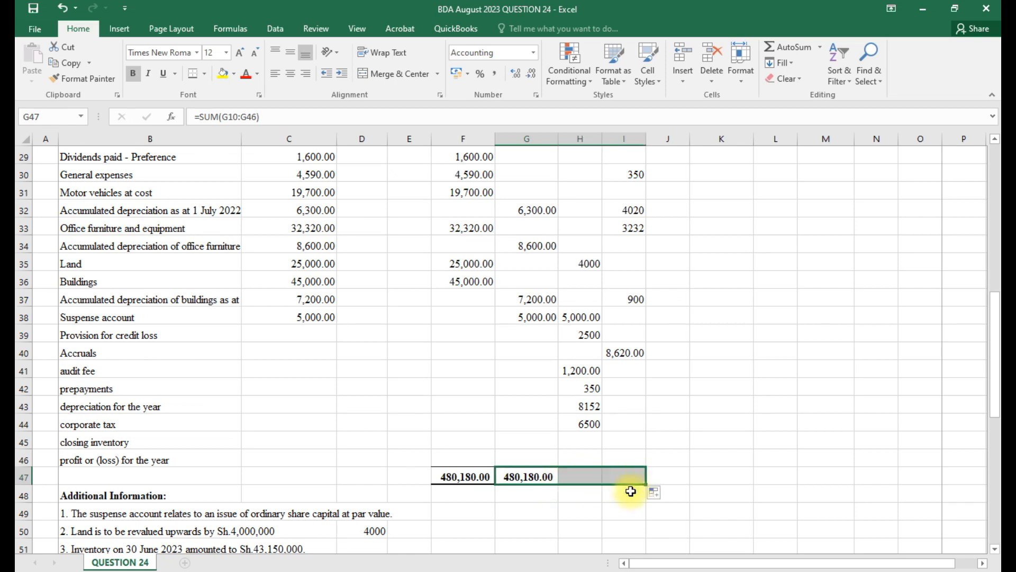
- Widen columns H and I so the adjustments totals in row 47 fit in their cells
drag(602, 141, 608, 143)
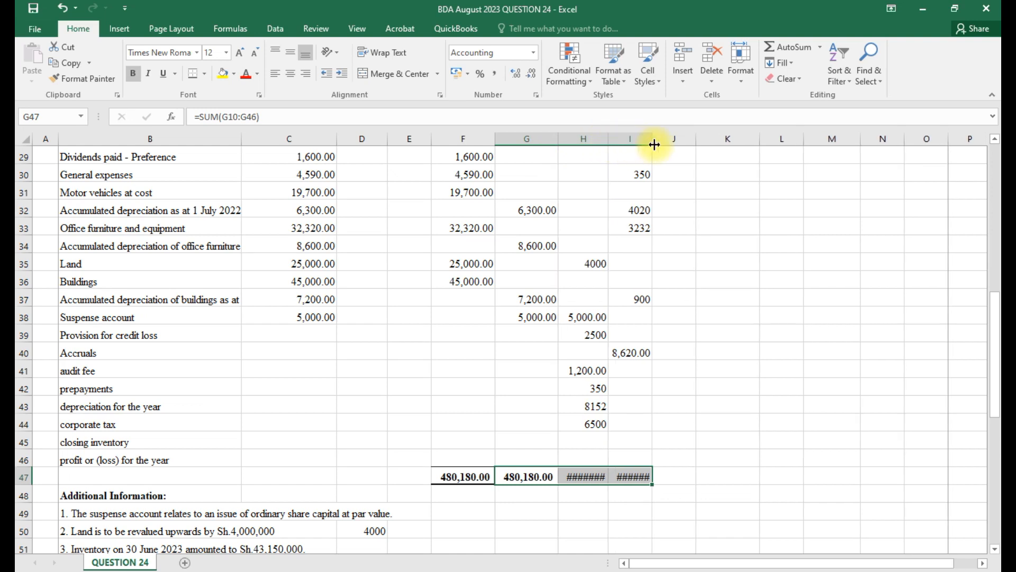
drag(654, 144, 629, 141)
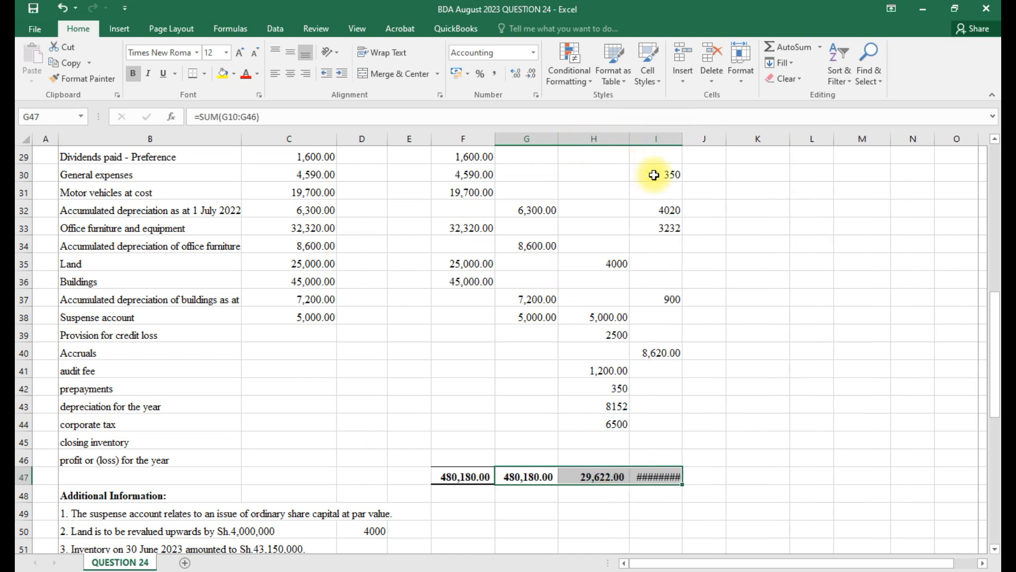
drag(682, 143, 696, 143)
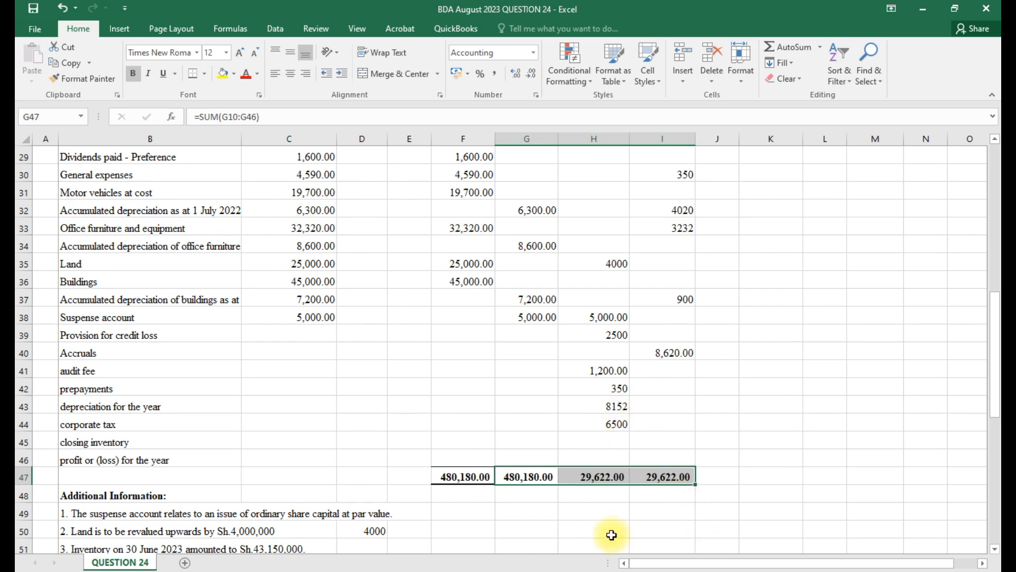
- Carry the opening inventory at 1 July 2022 into the profit or loss debit column with =F14 in J14
scroll(612, 484, up, 5)
scroll(614, 487, up, 4)
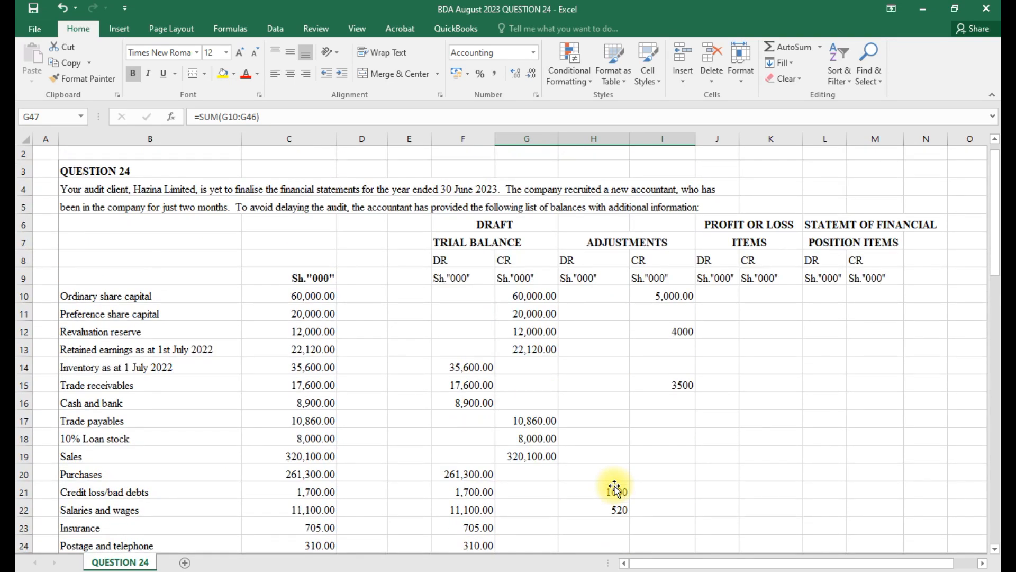
scroll(614, 487, down, 1)
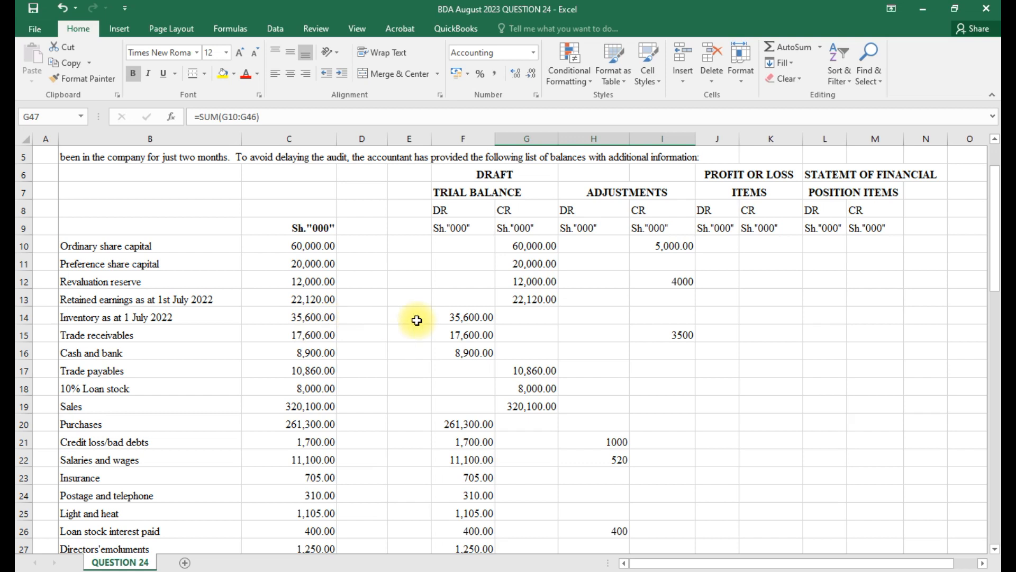
click(726, 320)
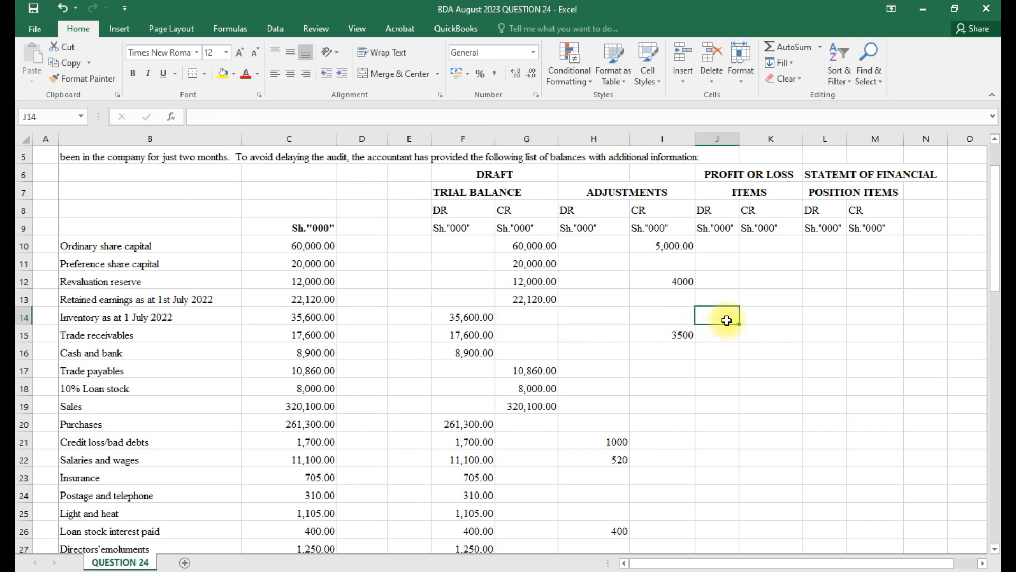
text(=)
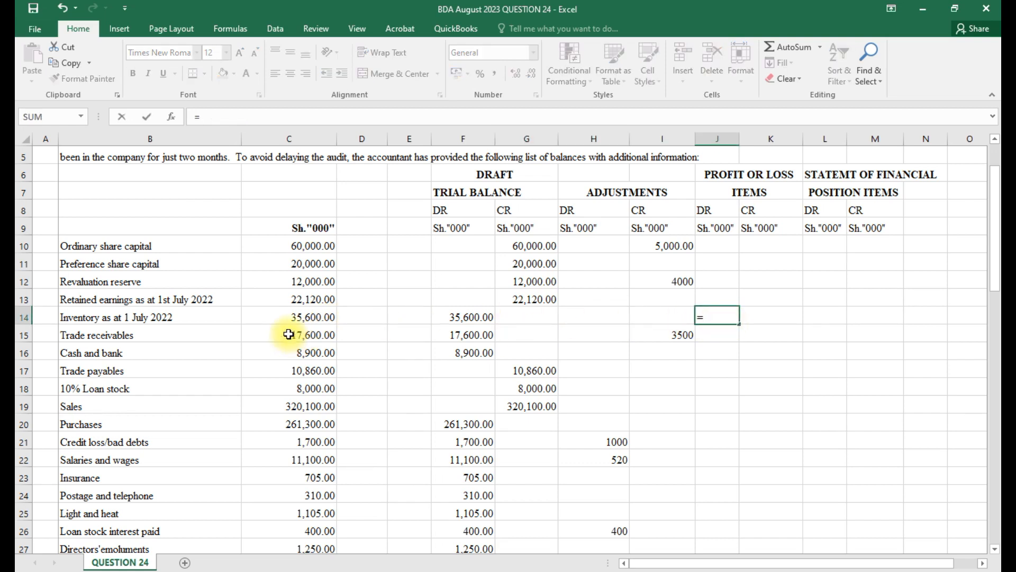
click(459, 318)
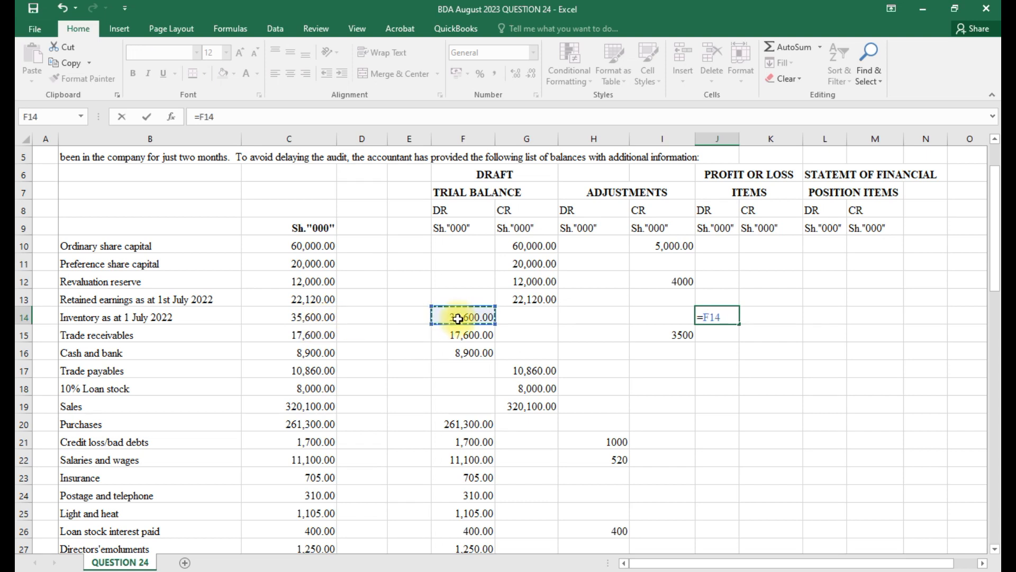
key(Return)
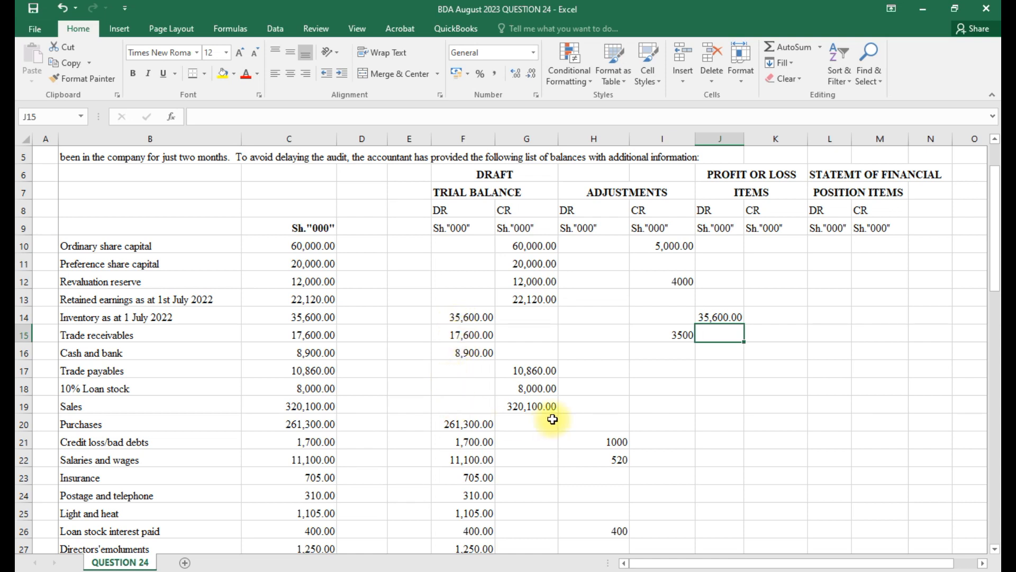
- Extend sales to the profit or loss credit column with =G19 in K19, and purchases to the debit column with =F20 in J20
click(758, 406)
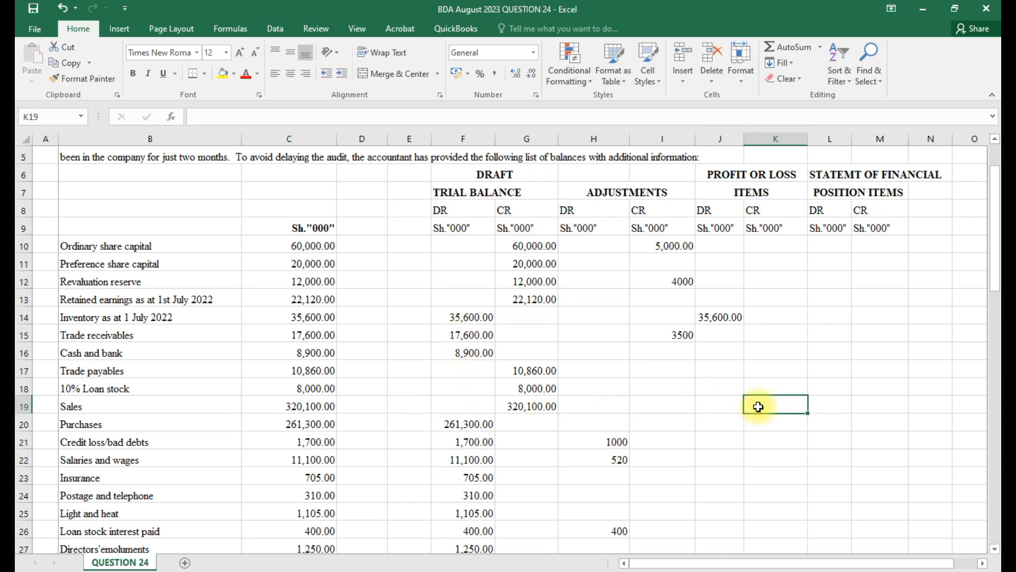
text(=)
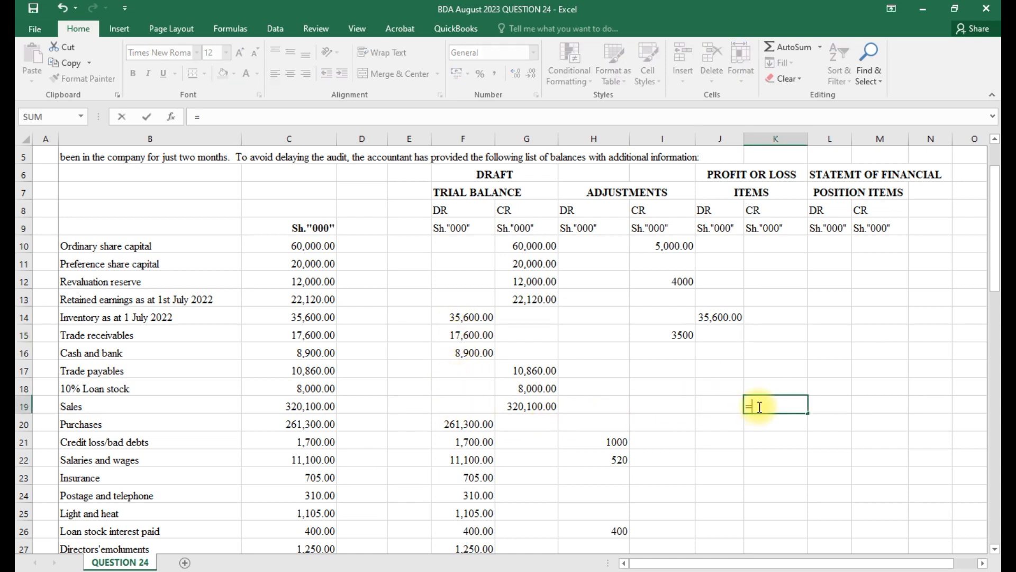
click(524, 410)
key(Return)
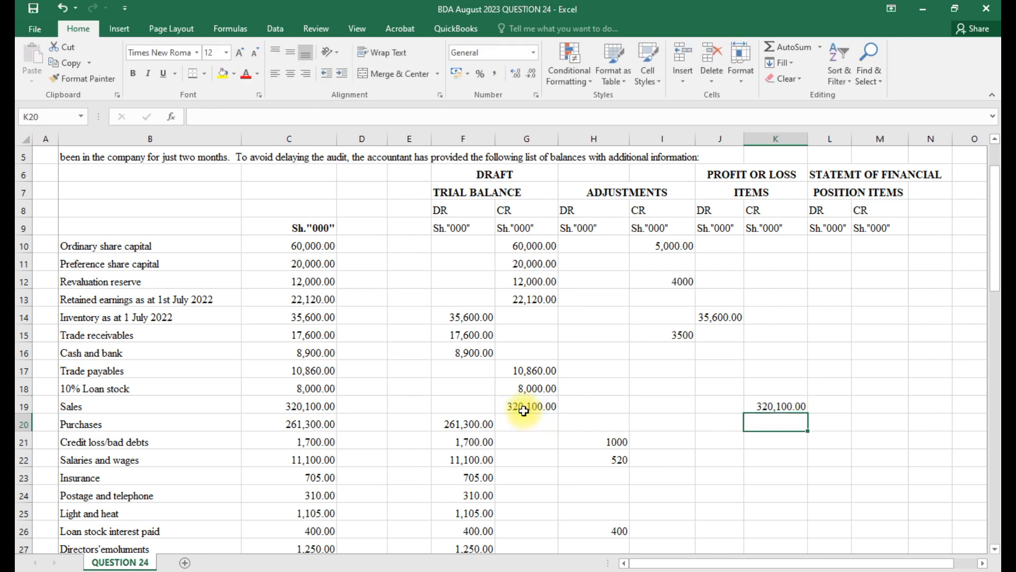
click(710, 422)
text(=)
click(479, 423)
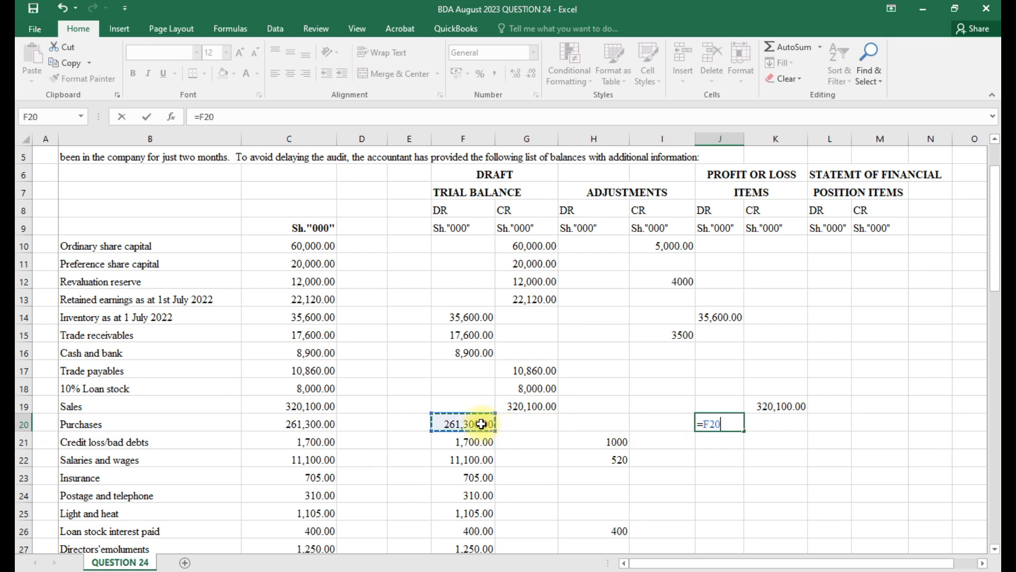
key(Return)
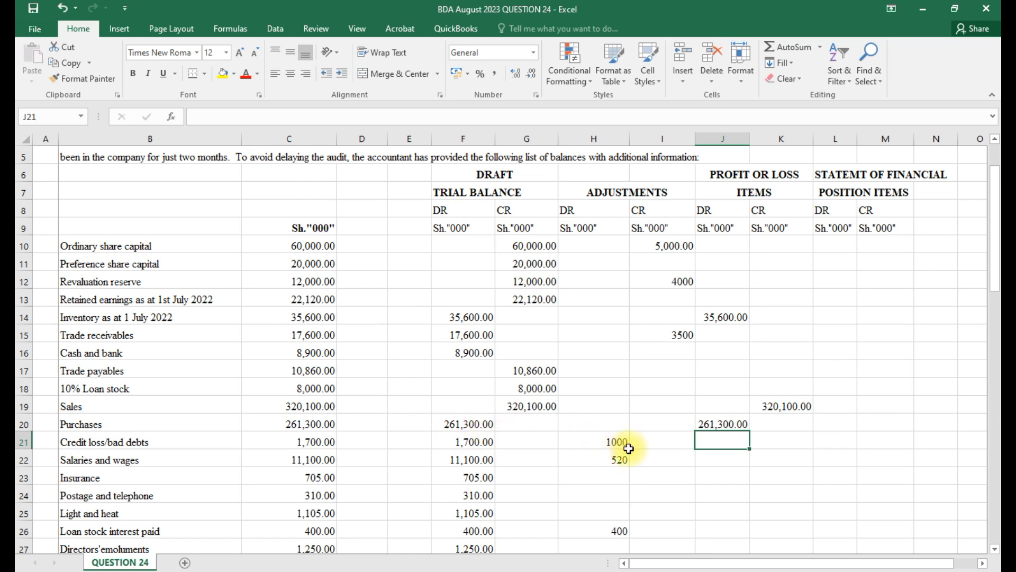
- Enter =F21+H21 in J21 to extend the adjusted credit loss/bad debts to the profit or loss debit column
text(=)
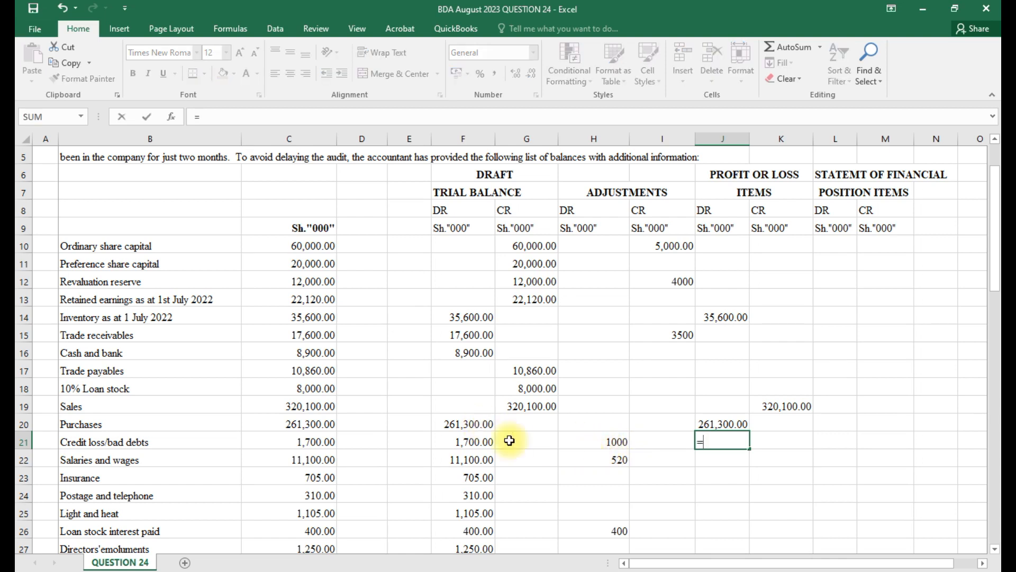
click(465, 441)
text(+)
click(618, 441)
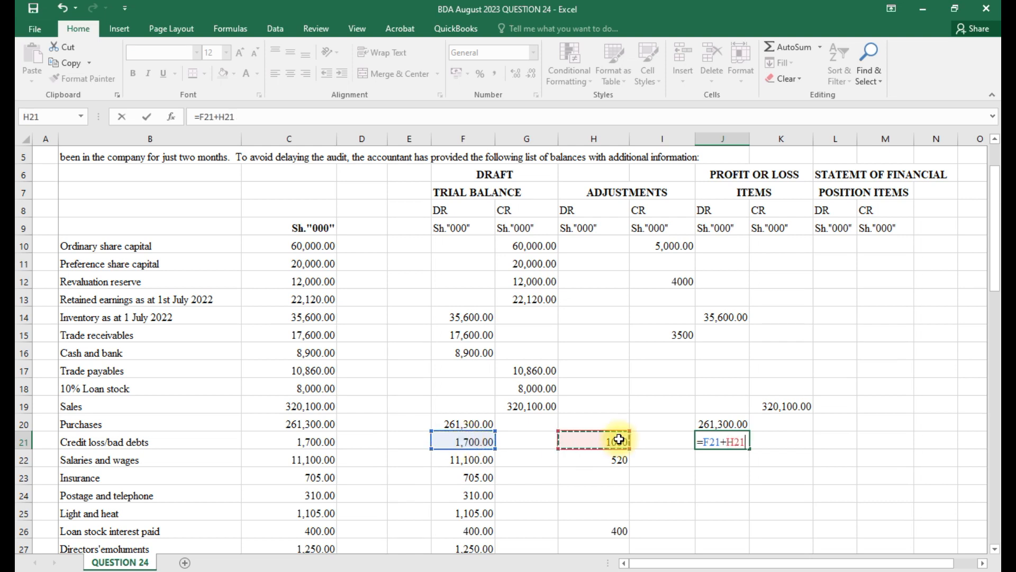
key(Return)
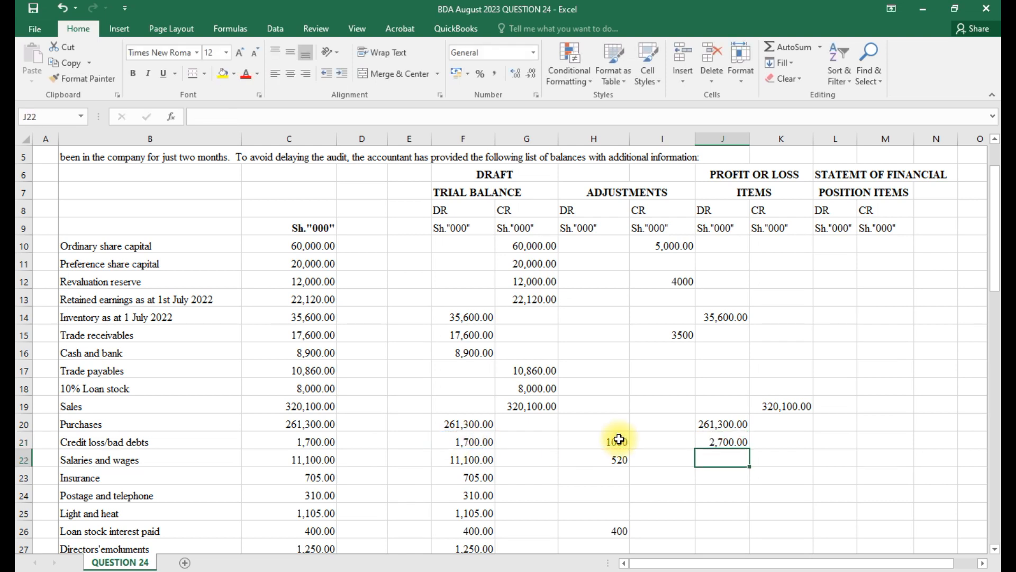
- Enter =F22+H22 in J22 to extend salaries and wages plus its adjustment to profit or loss
text(=)
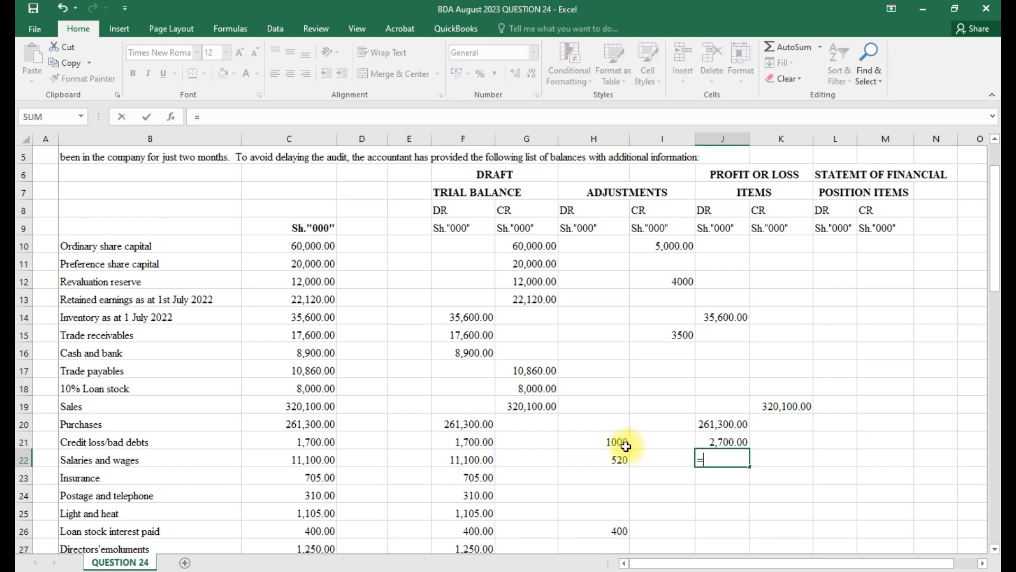
click(471, 460)
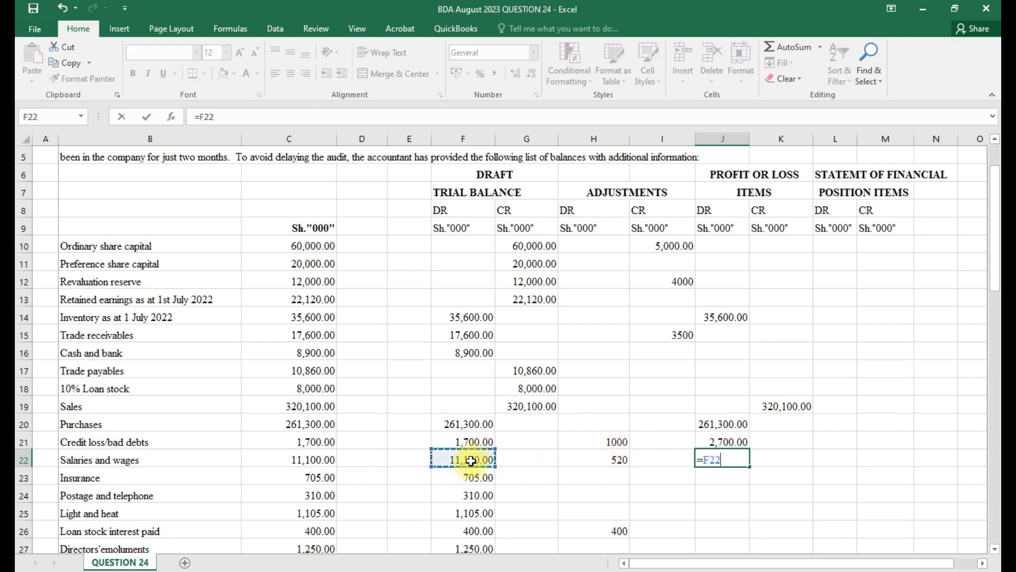
text(+)
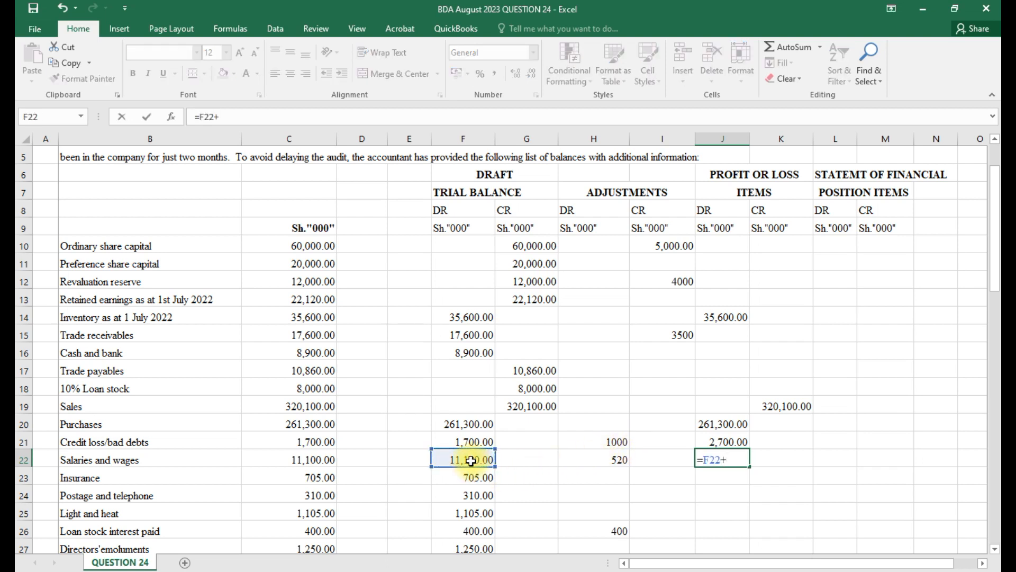
click(613, 465)
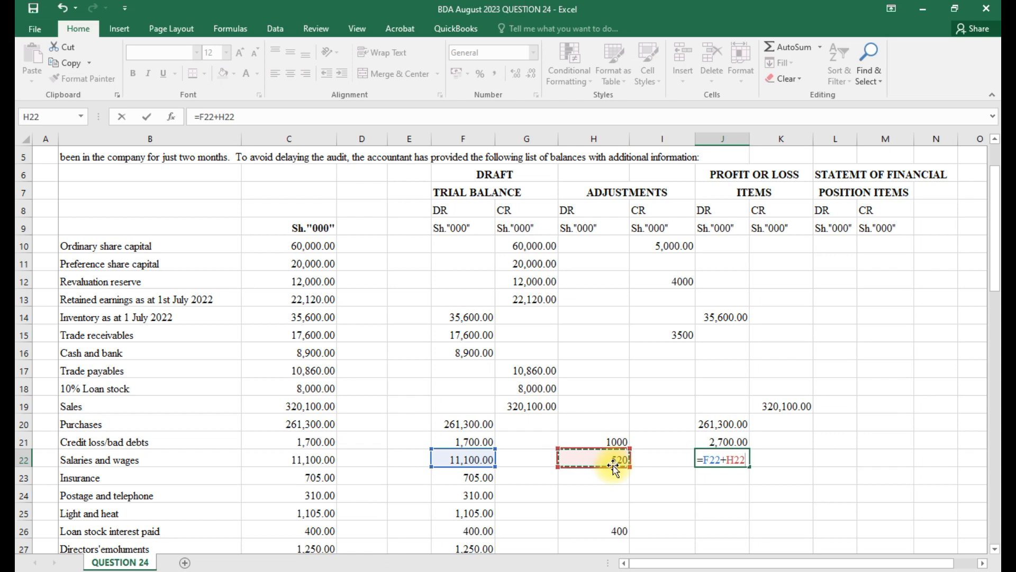
key(Return)
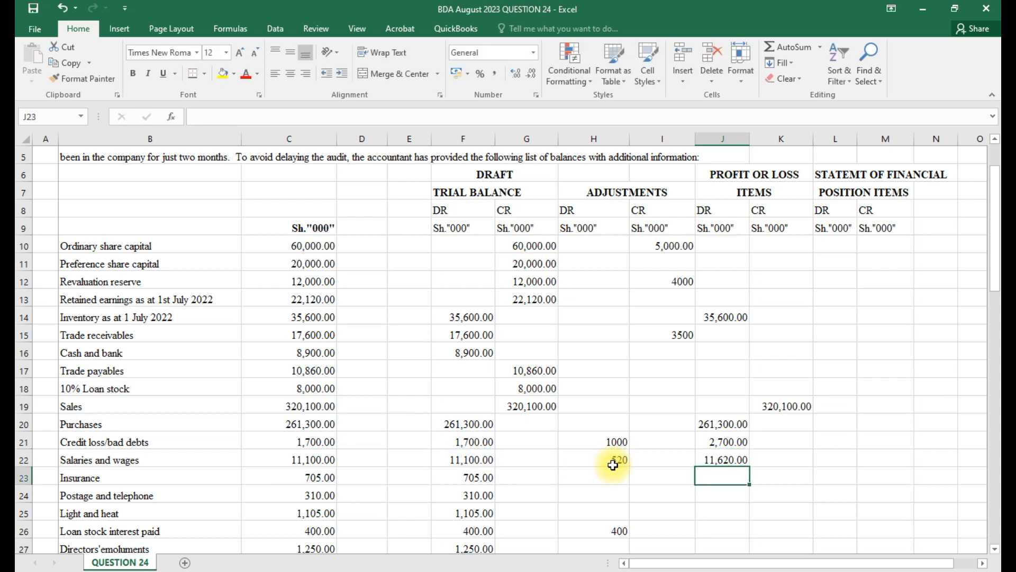
- Link J23:J25 to F23:F25 to extend insurance, postage and telephone, and light and heat to the profit or loss debits
text(=)
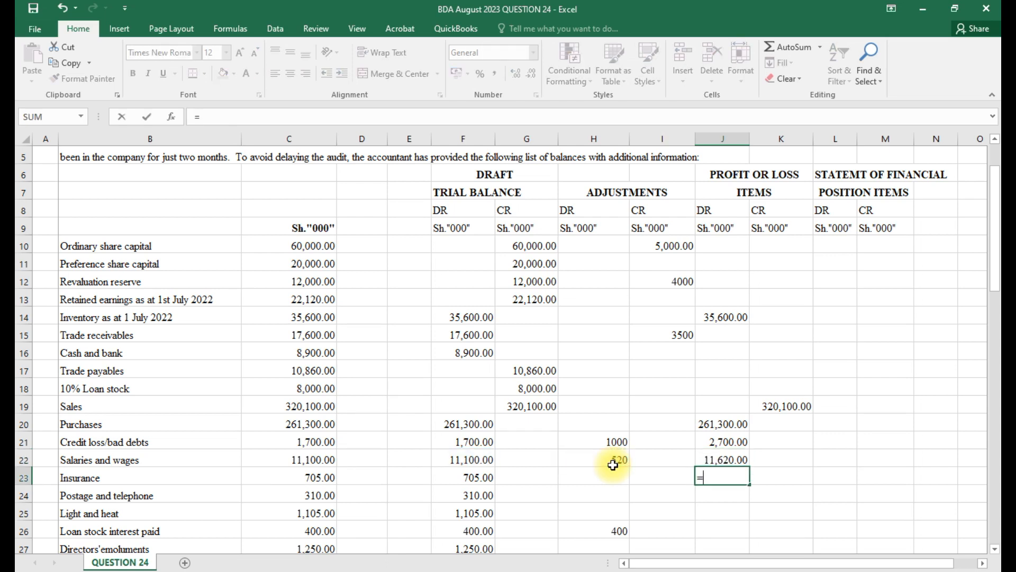
click(470, 478)
key(Return)
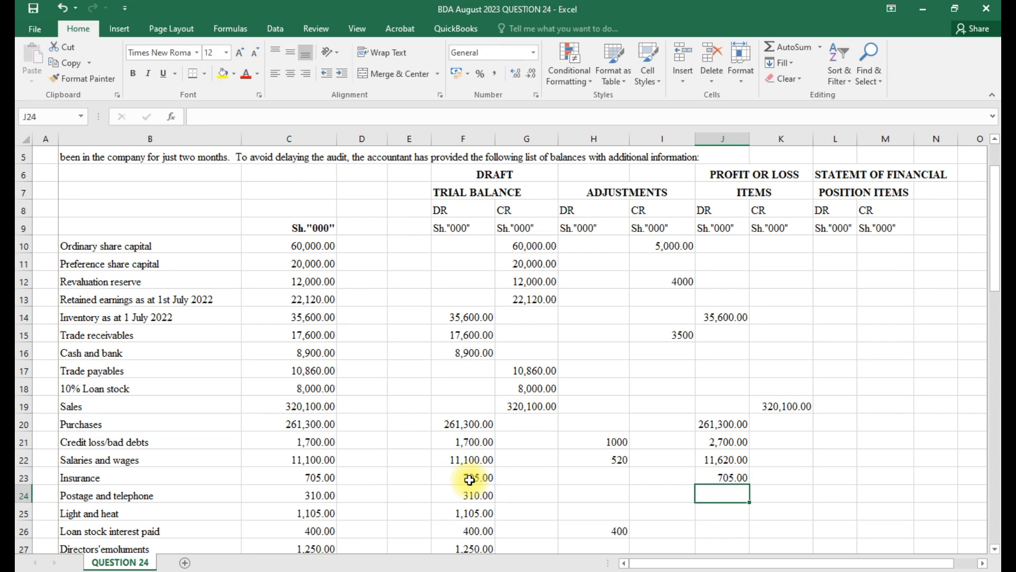
text(=)
click(462, 495)
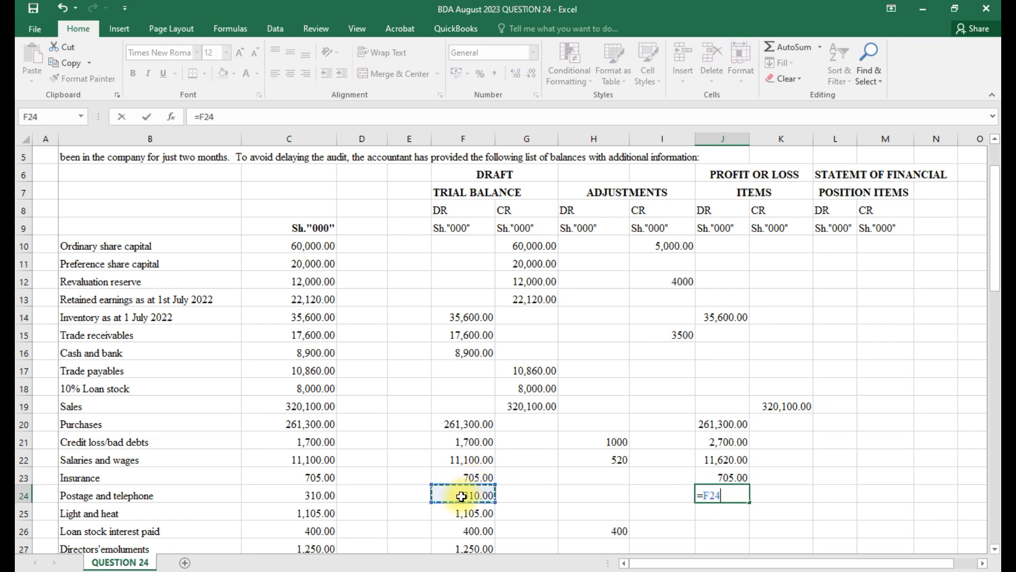
key(Return)
text(=)
click(476, 513)
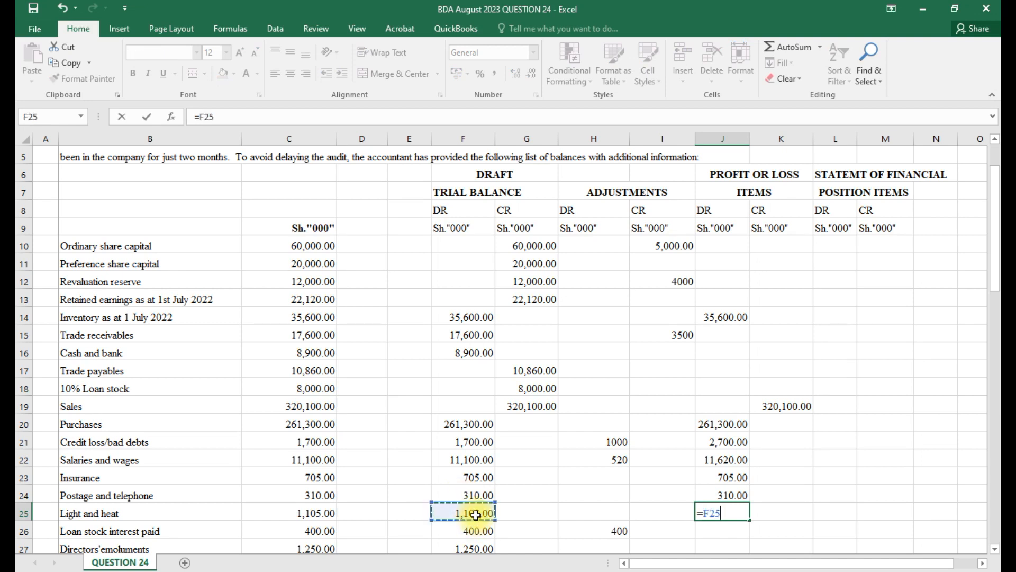
key(Return)
- Enter =F26+H26 in J26 to extend the loan stock interest plus its adjustment to profit or loss
scroll(476, 514, down, 1)
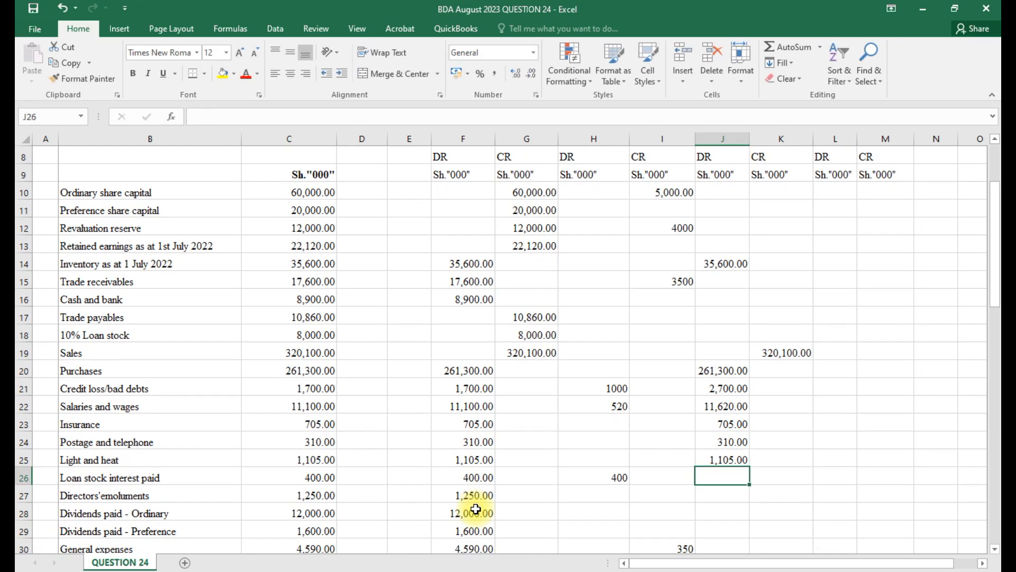
text(=)
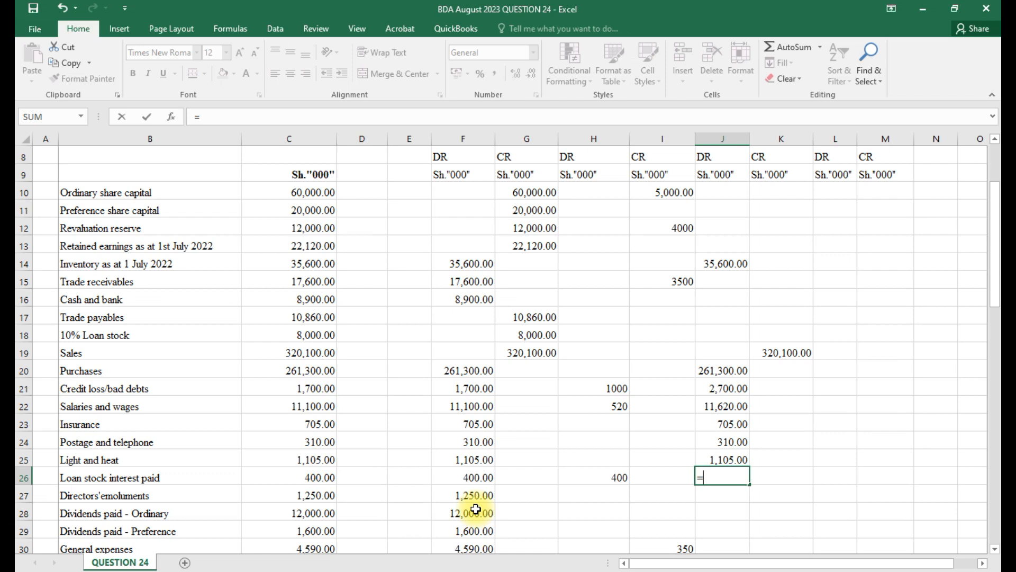
click(479, 476)
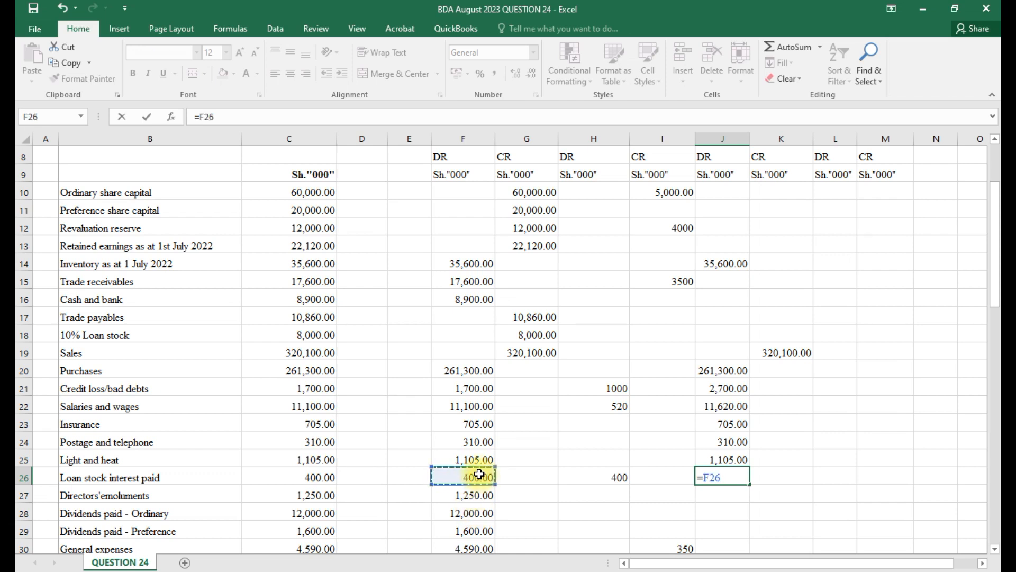
text(+)
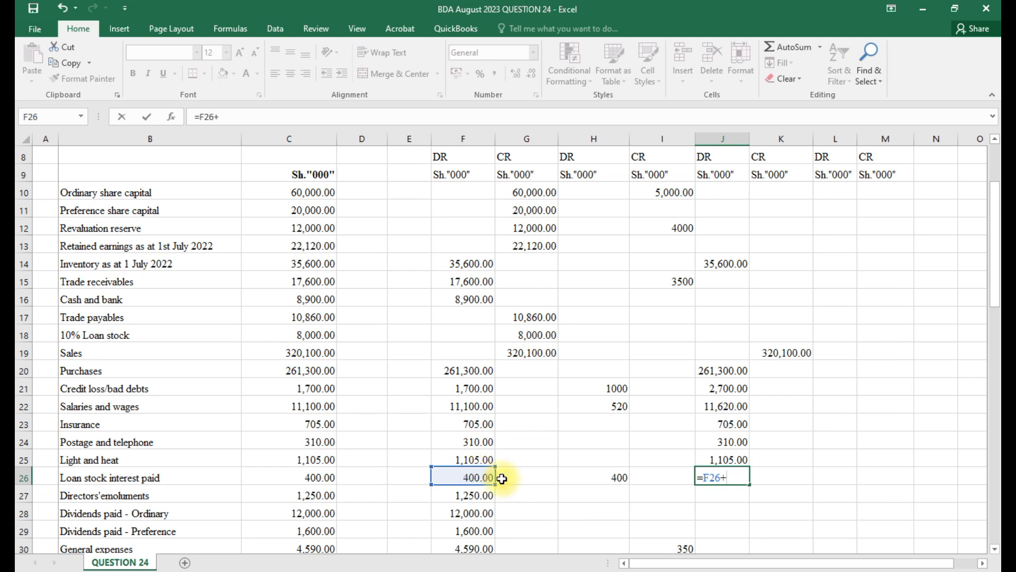
click(616, 476)
key(Return)
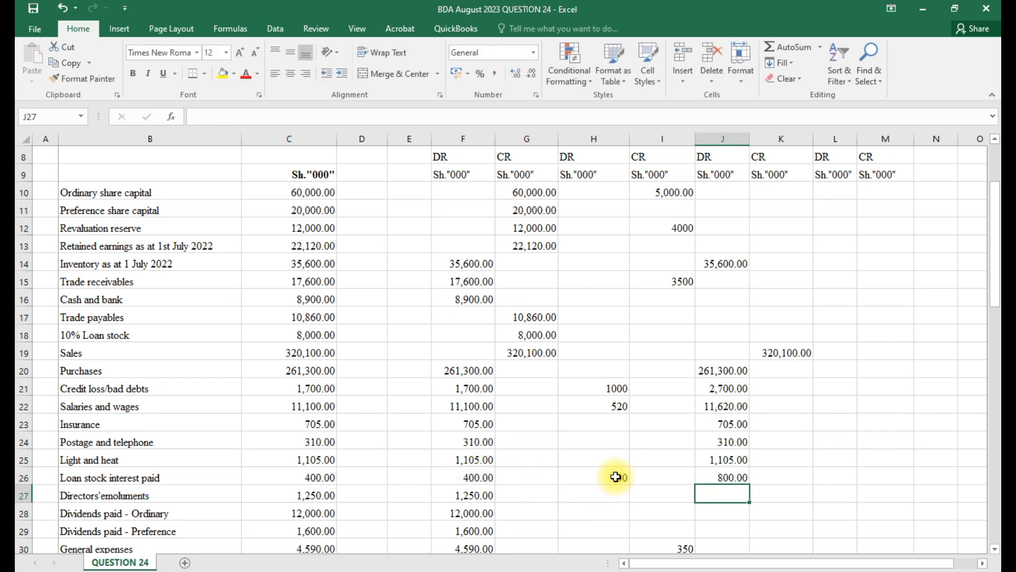
- Extend the directors' emoluments to the profit or loss debit column with =F27 in J27
text(=)
click(476, 496)
key(Return)
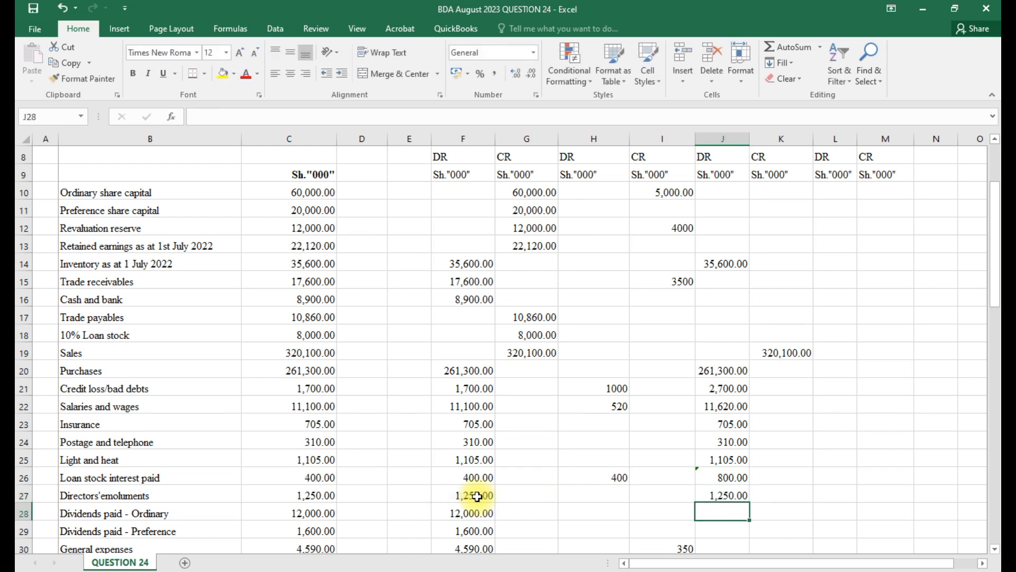
- Extend the ordinary and preference dividends paid to the profit or loss debit column with =F28 in J28 and =F29 in J29
text(=)
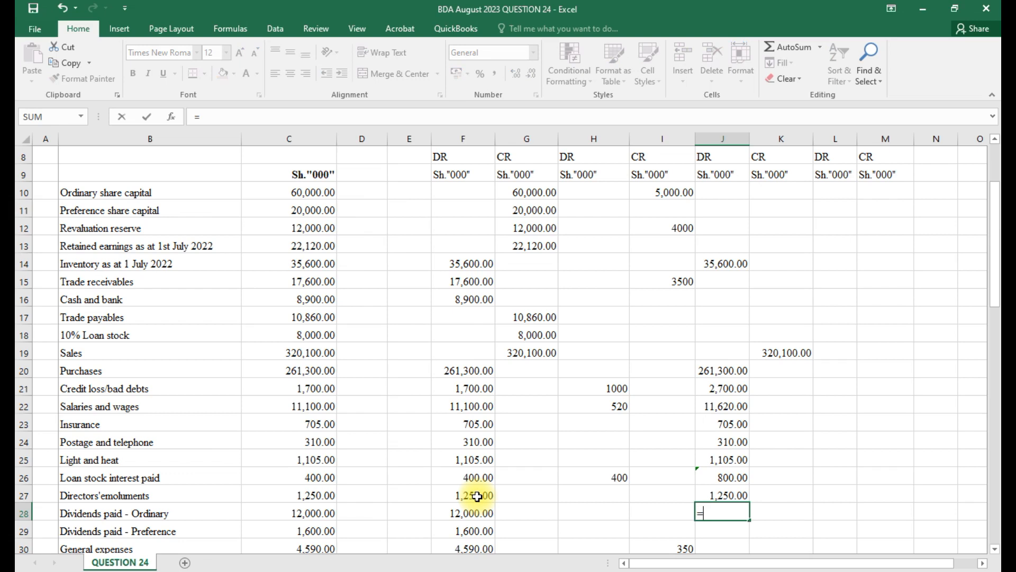
click(458, 516)
key(Return)
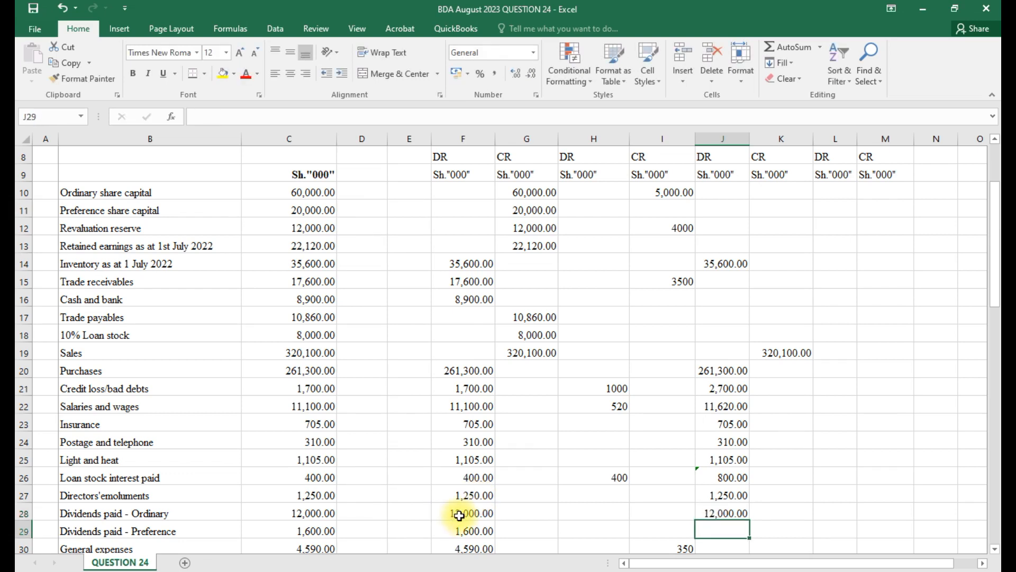
text(=)
click(462, 529)
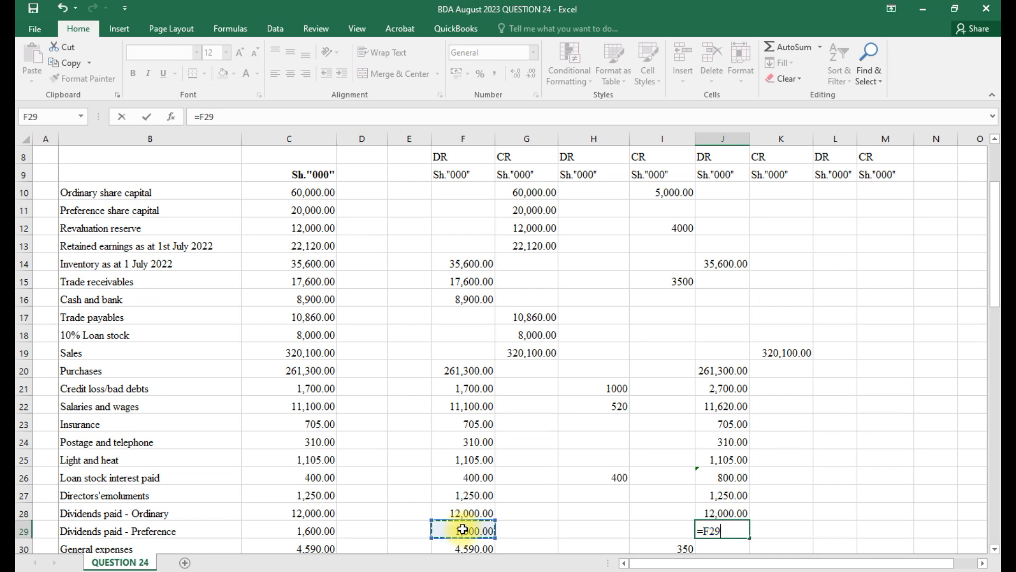
key(Return)
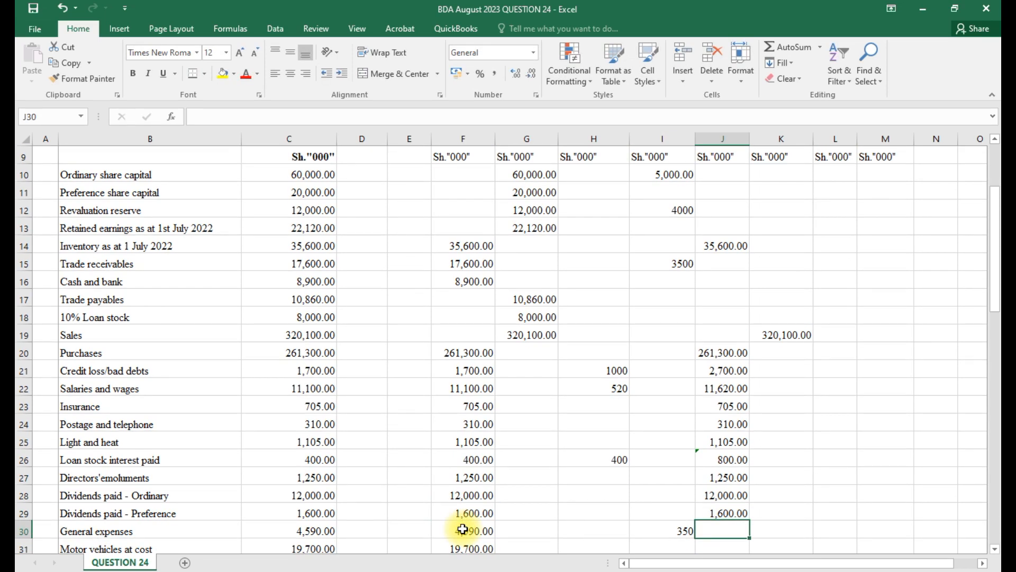
- Enter =F30-I30 in J30 to extend general expenses less the prepayment adjustment to the profit or loss debits
text(=)
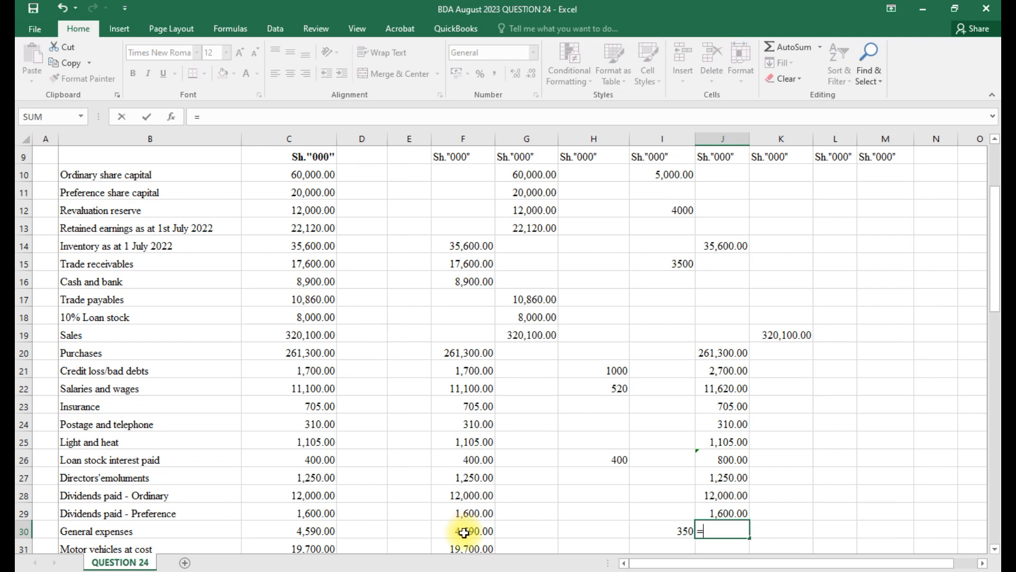
click(464, 532)
text(-)
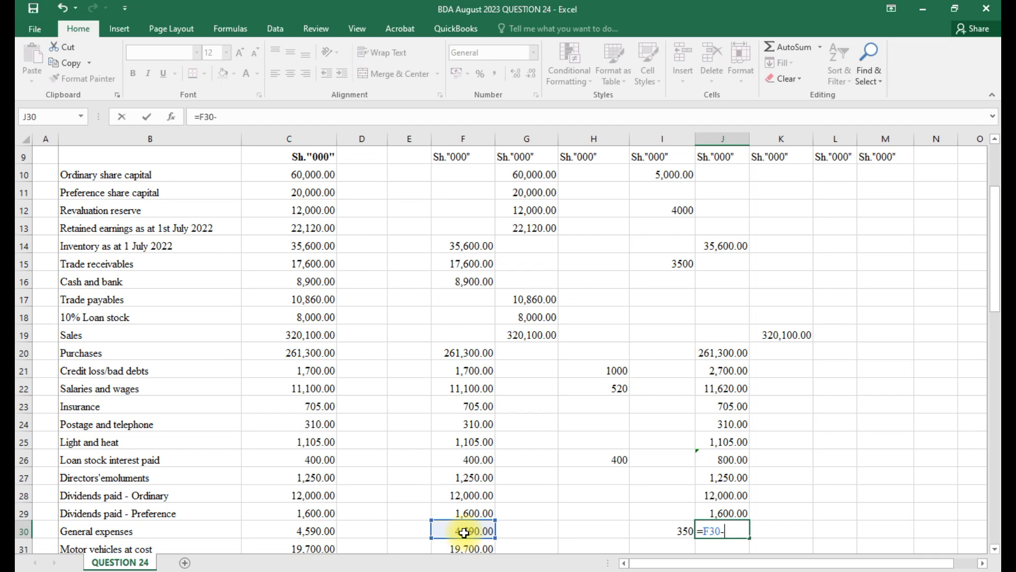
click(668, 531)
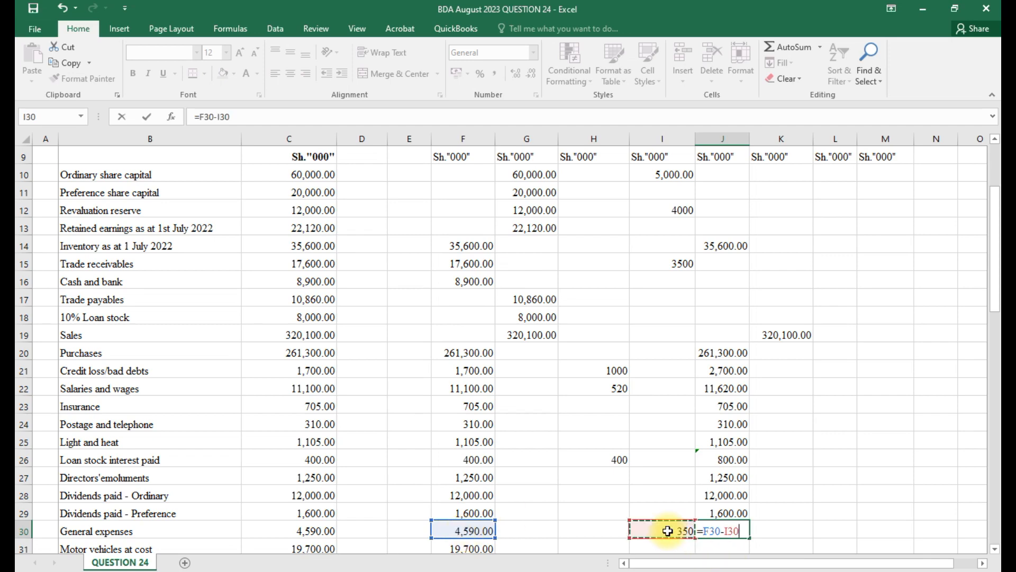
key(Return)
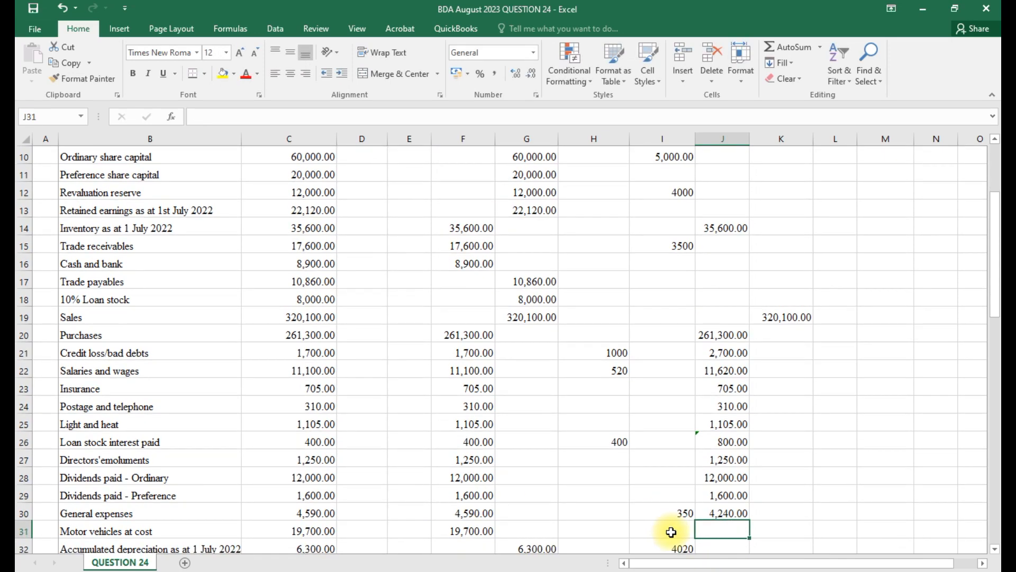
- Extend the provision for credit loss adjustment to the profit or loss debit column with =H39 in J39
scroll(670, 532, down, 1)
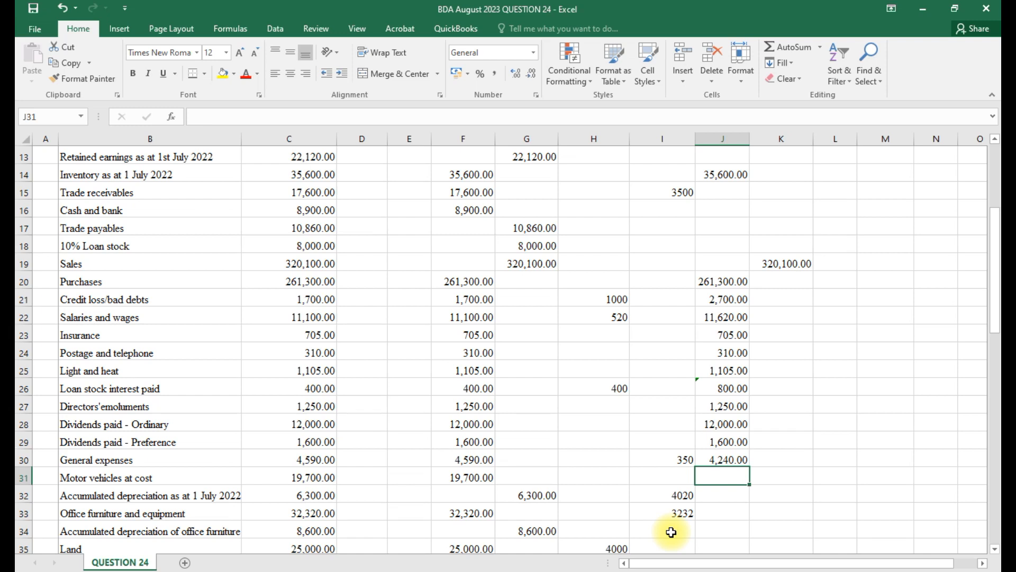
scroll(672, 531, down, 1)
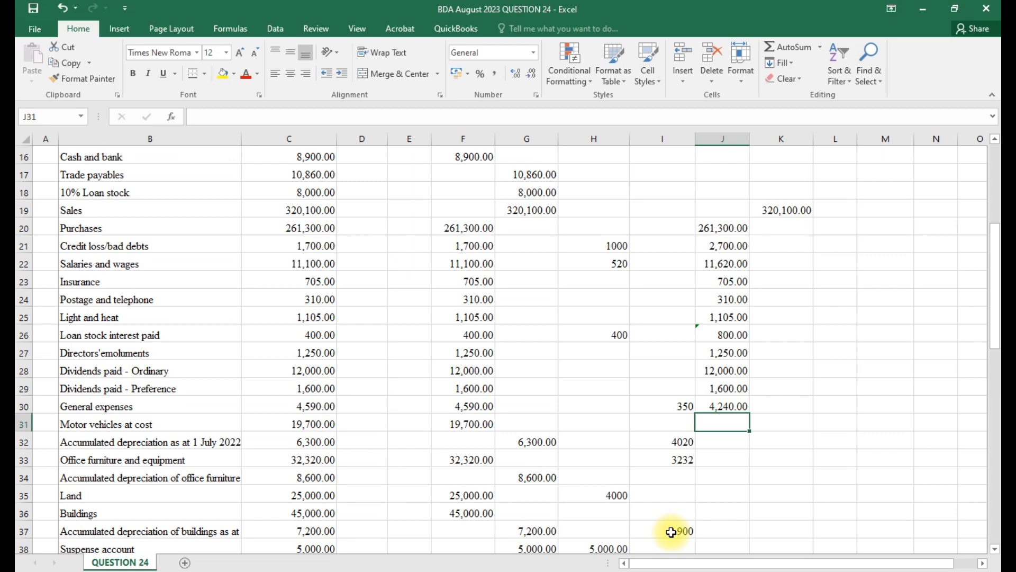
scroll(671, 532, down, 2)
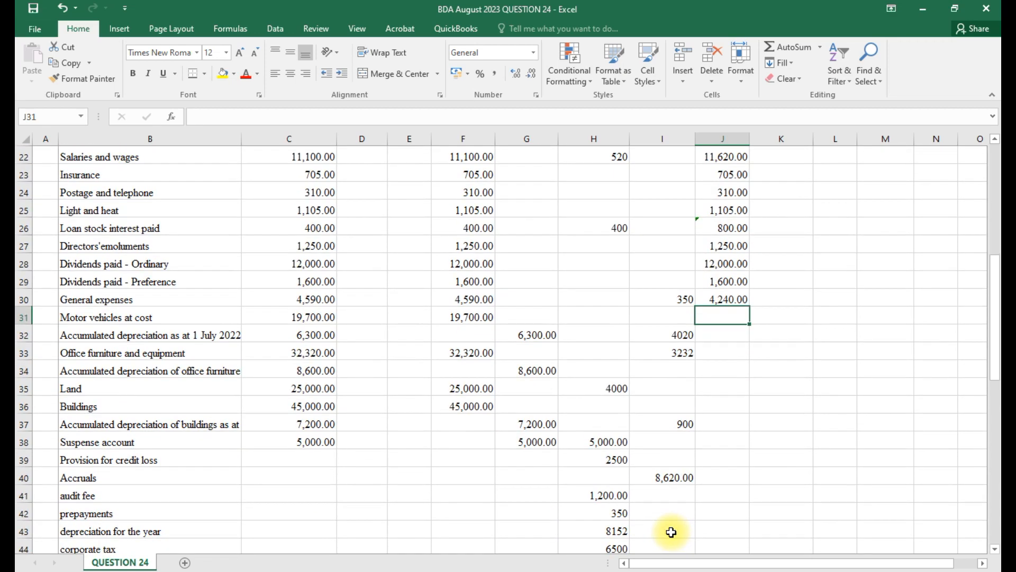
click(713, 458)
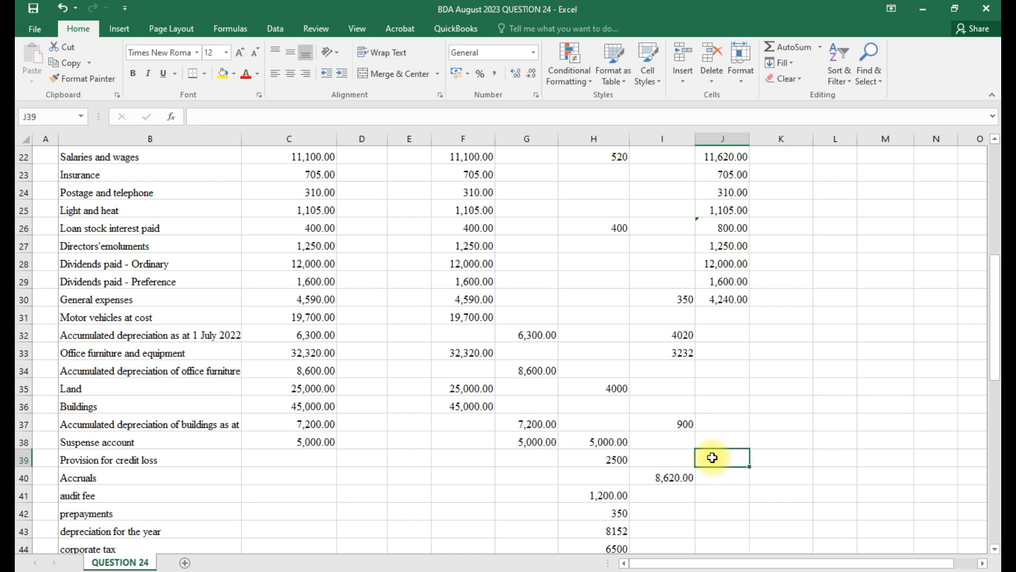
text(=)
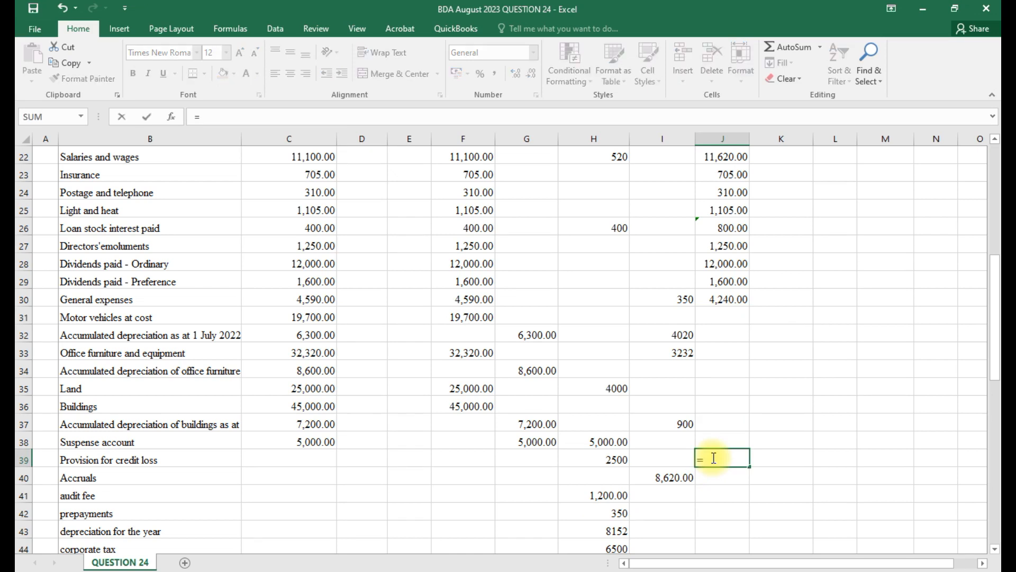
click(617, 460)
key(Return)
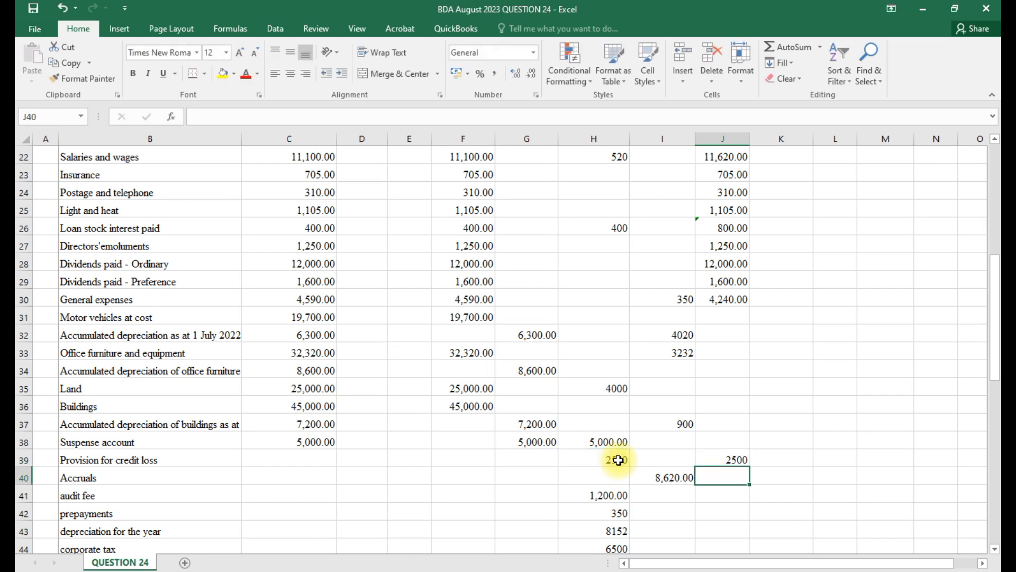
- Extend the audit fee adjustment to the profit or loss debit column with =H41 in J41
click(714, 494)
text(=)
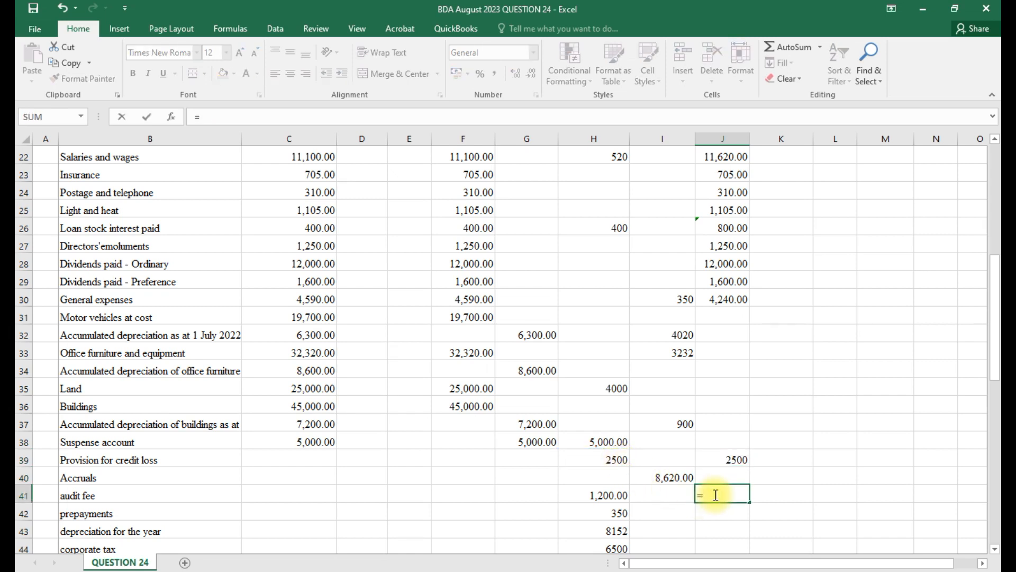
click(612, 495)
key(Return)
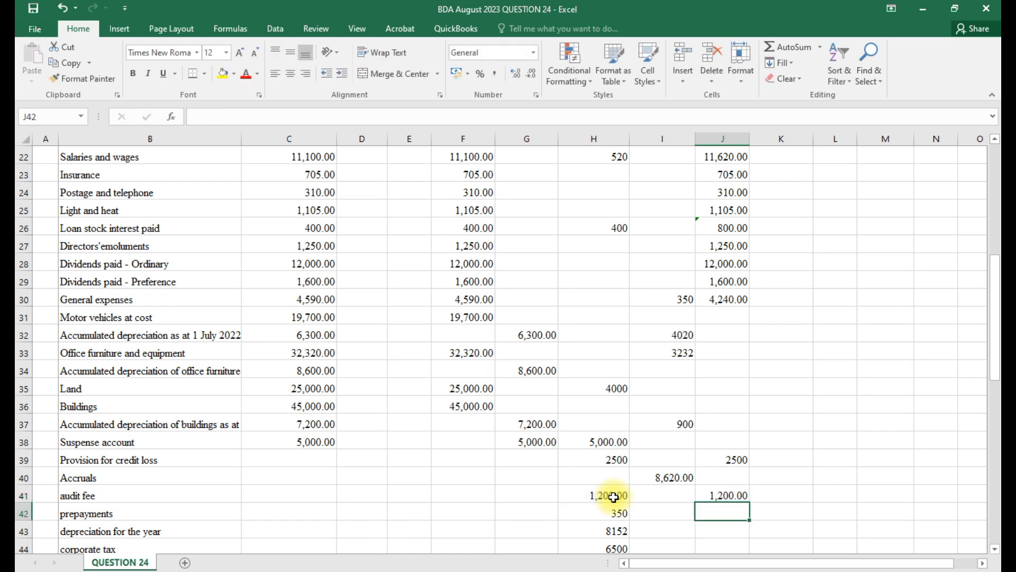
- Extend the depreciation for the year and corporate tax to the profit or loss debits with =H43 in J43 and =H44 in J44
scroll(613, 496, down, 1)
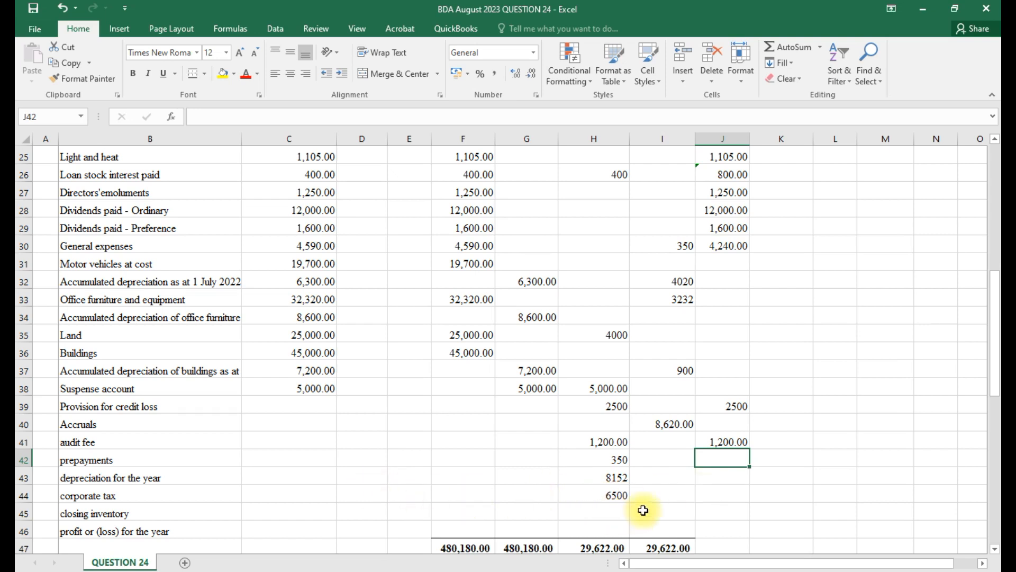
click(714, 495)
click(723, 476)
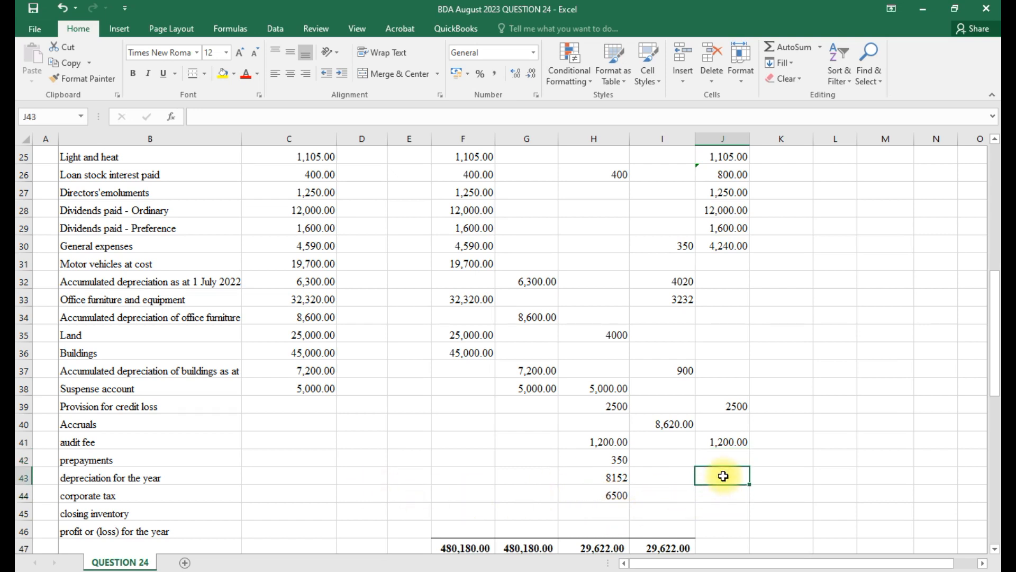
text(=)
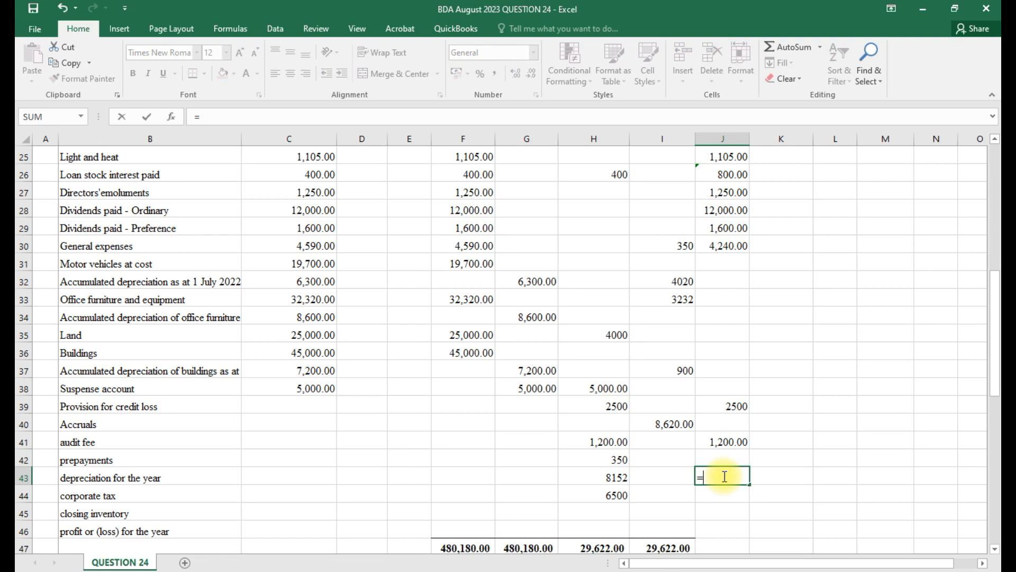
click(619, 475)
key(Return)
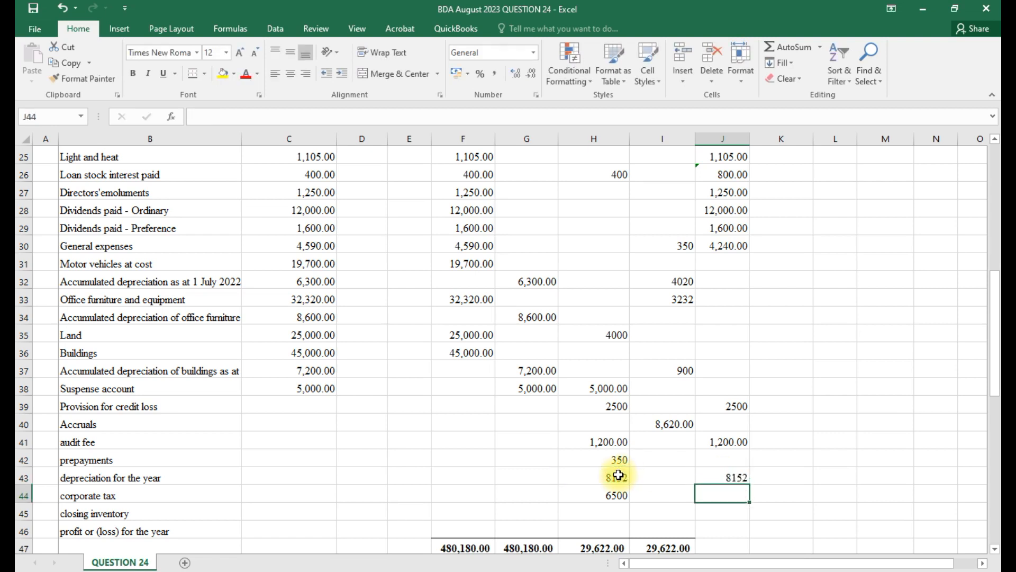
text(=)
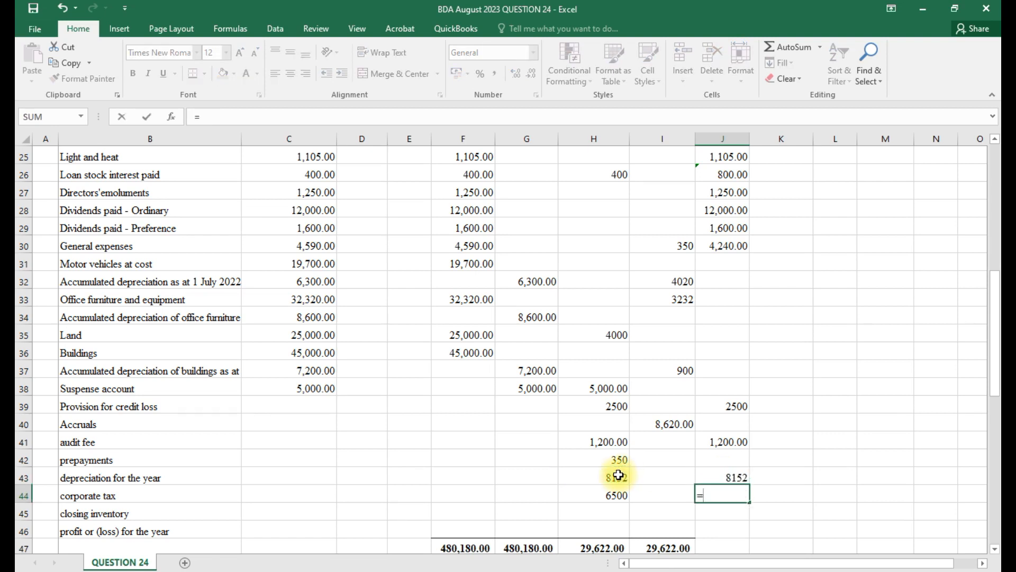
click(616, 496)
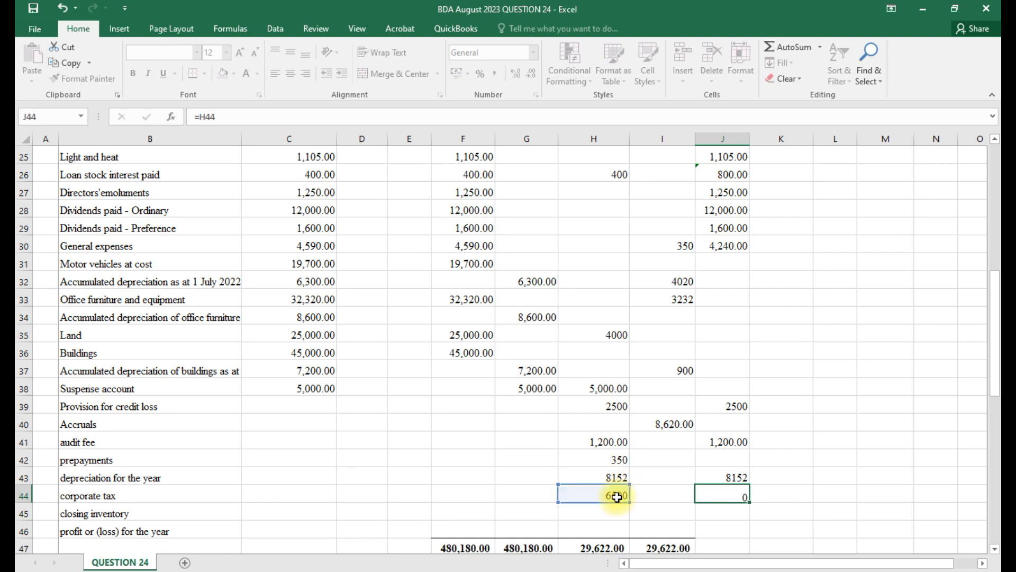
key(Return)
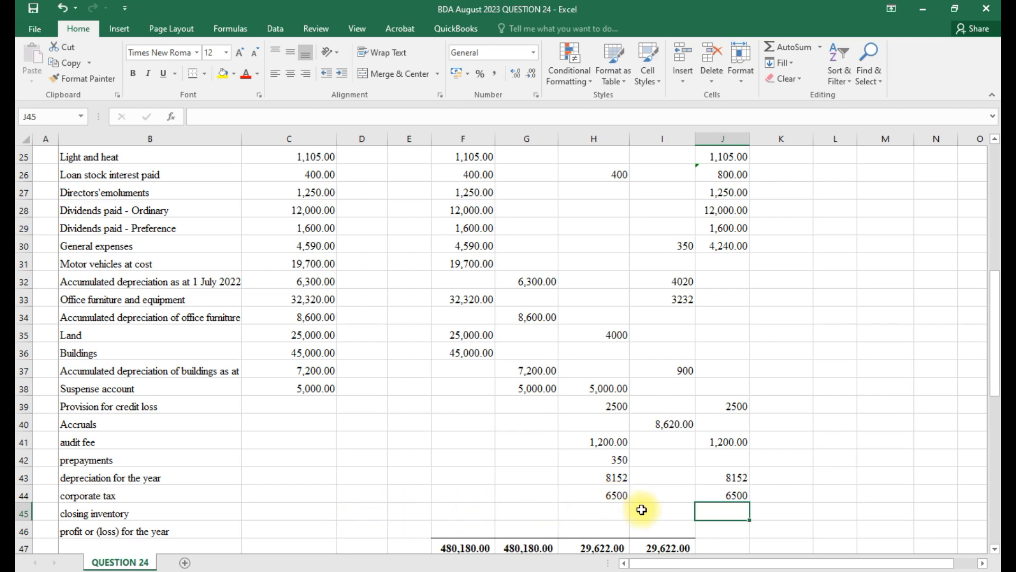
- Enter the 30 June 2023 inventory amount 43150 in F51 beside additional information note 3
scroll(643, 511, down, 2)
scroll(642, 510, down, 1)
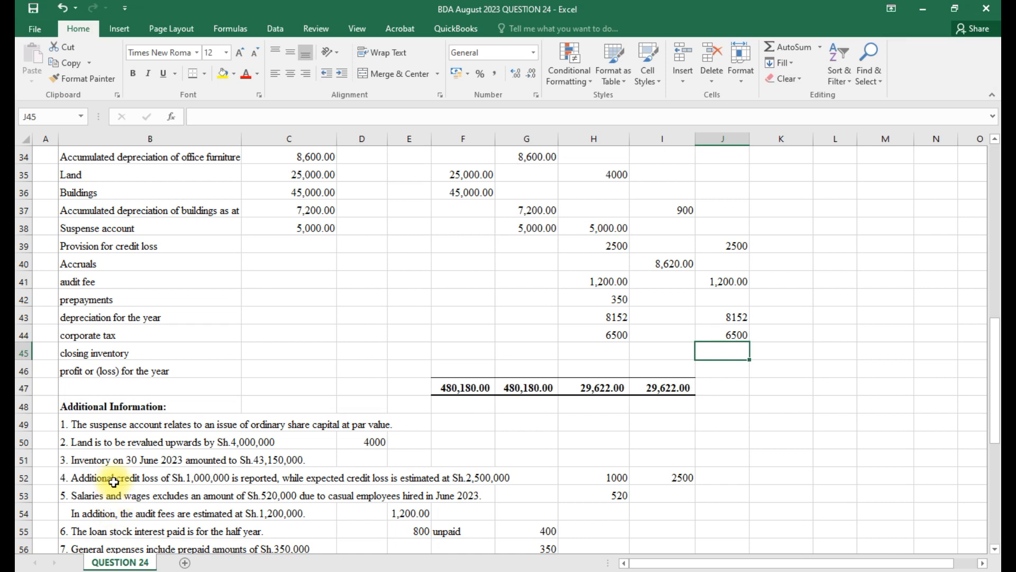
click(456, 459)
text(43150)
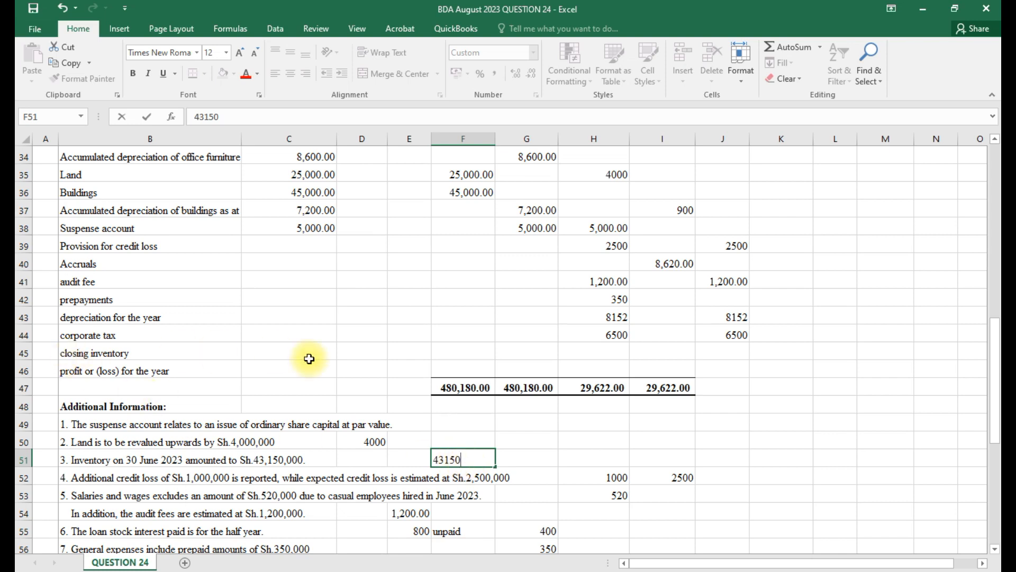
- Record the closing inventory in the profit or loss credit column by linking K45 to F51
click(775, 349)
text(4)
key(BackSpace)
text(=)
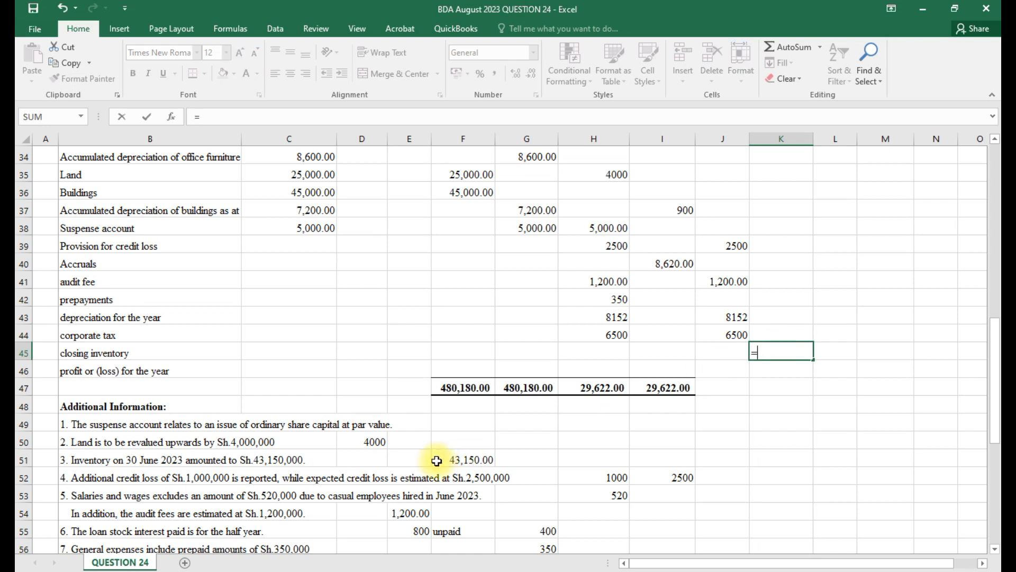
click(458, 458)
key(Return)
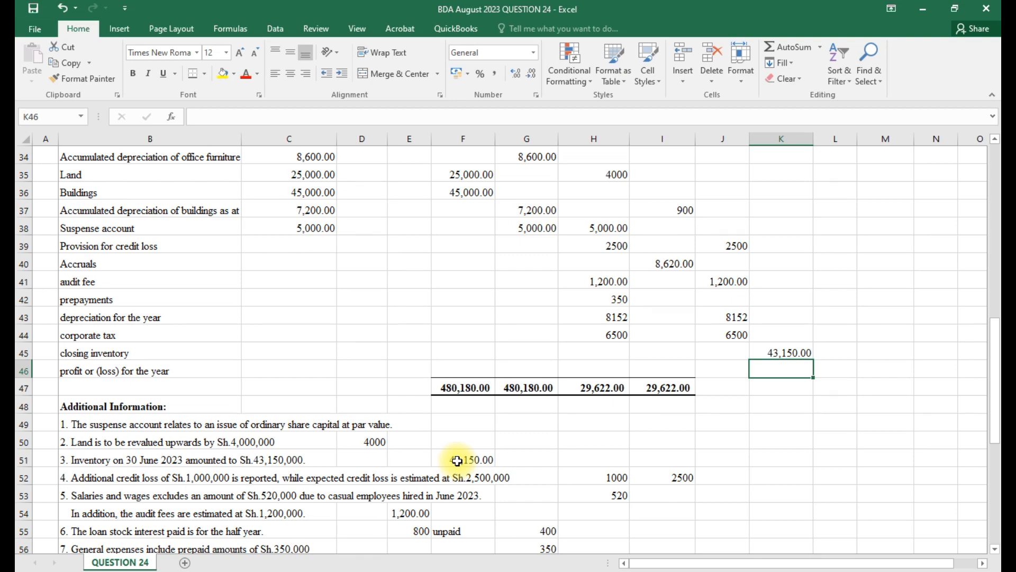
- Total the profit or loss credit column in K47 with =SUM(K10:K46)
scroll(721, 438, up, 6)
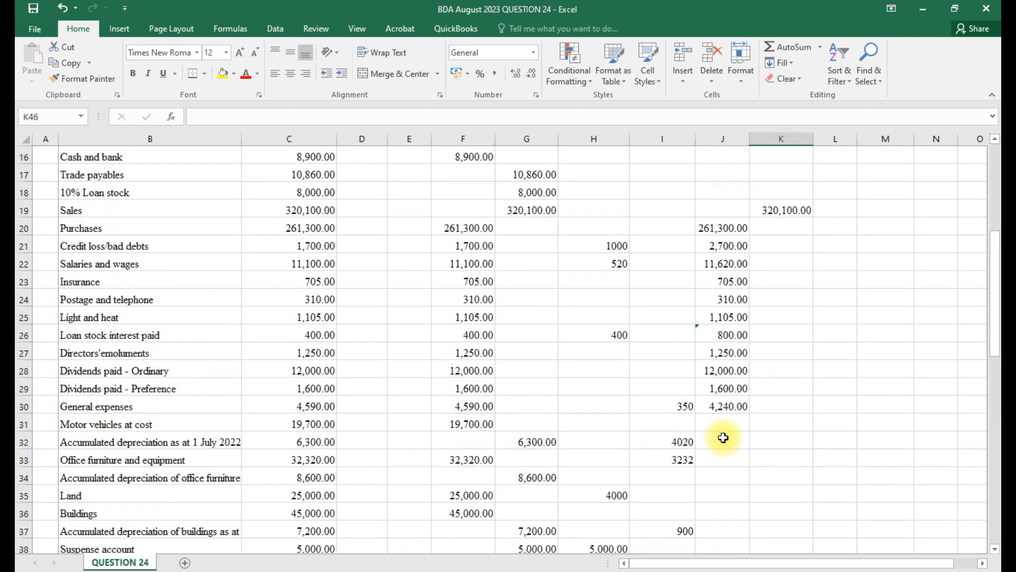
scroll(723, 438, up, 4)
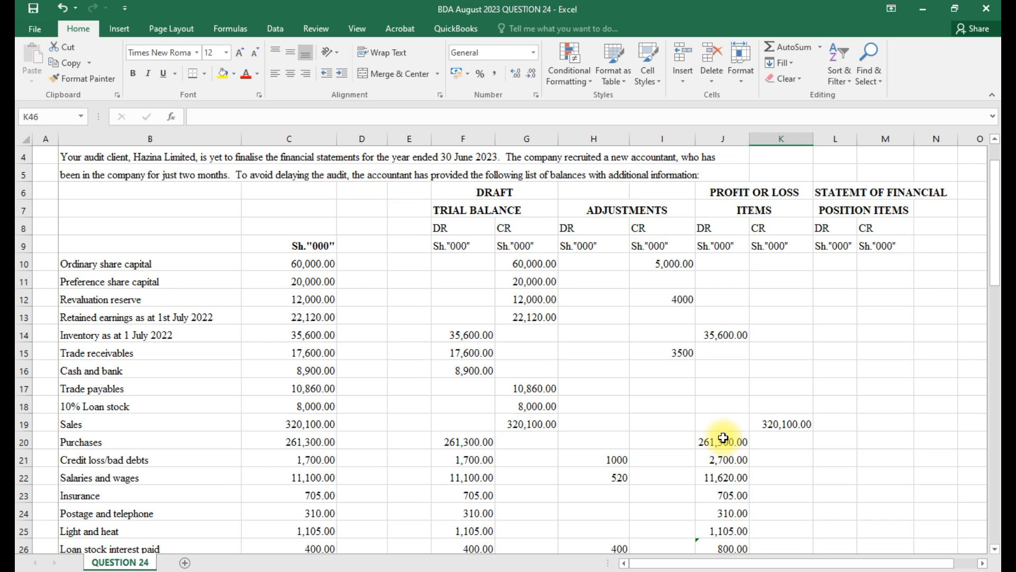
scroll(723, 438, down, 8)
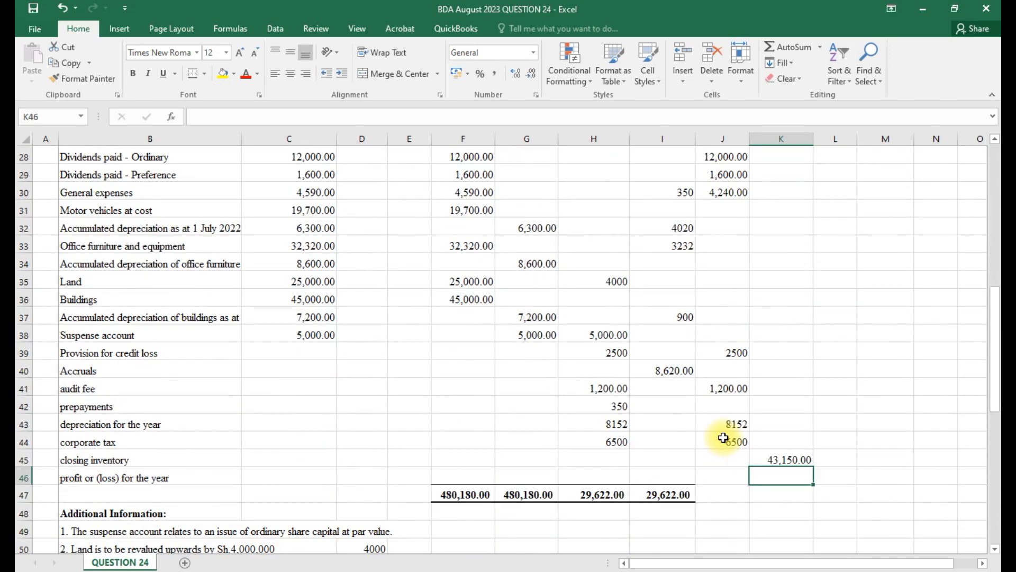
scroll(723, 438, down, 2)
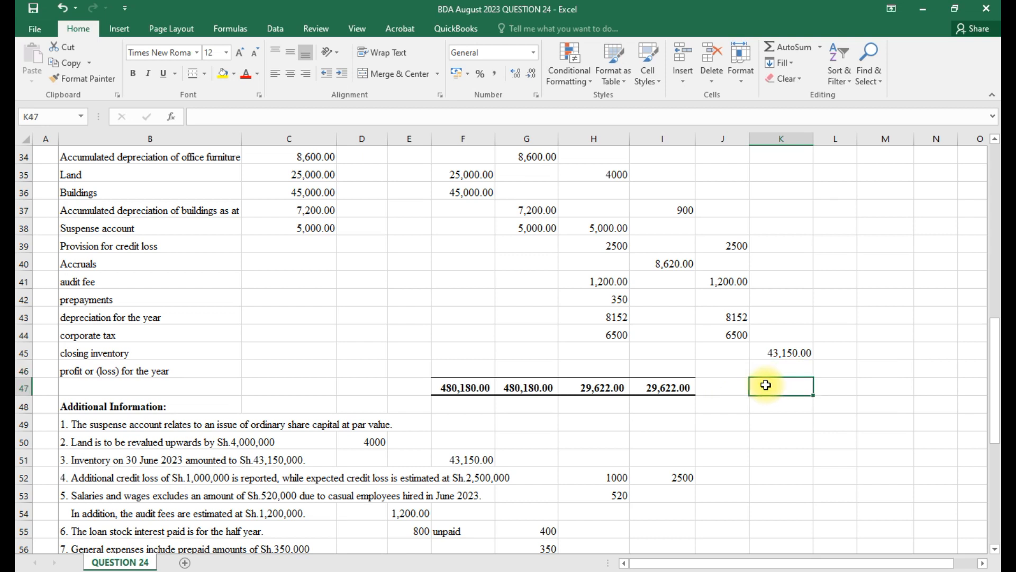
key(alt+equal)
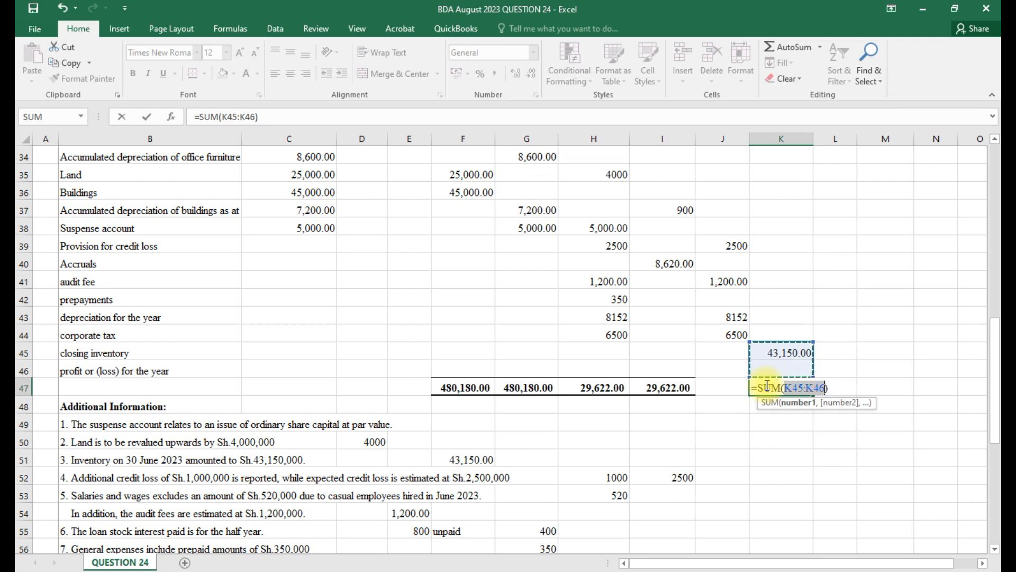
scroll(768, 387, up, 1)
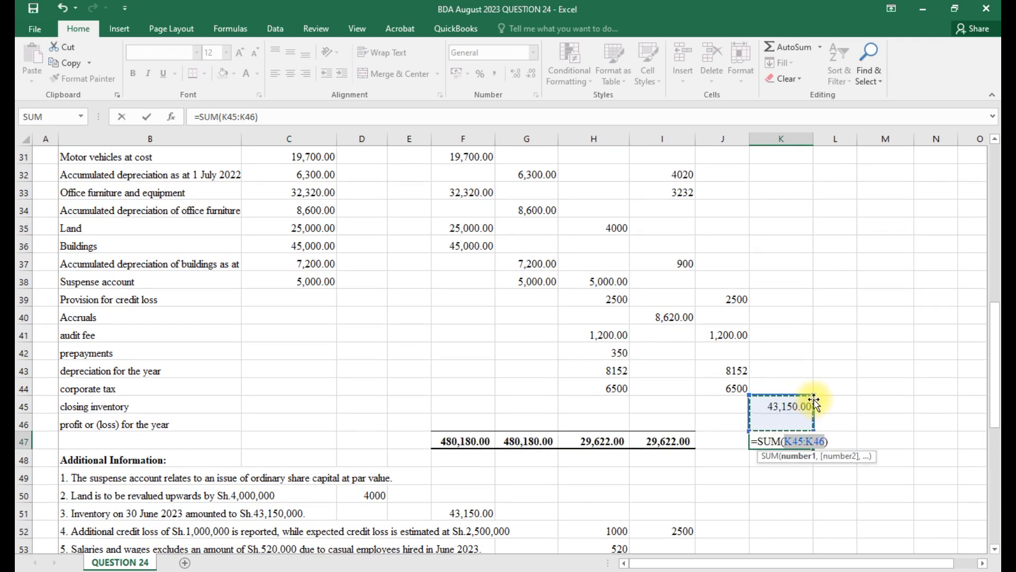
drag(813, 395, 826, 219)
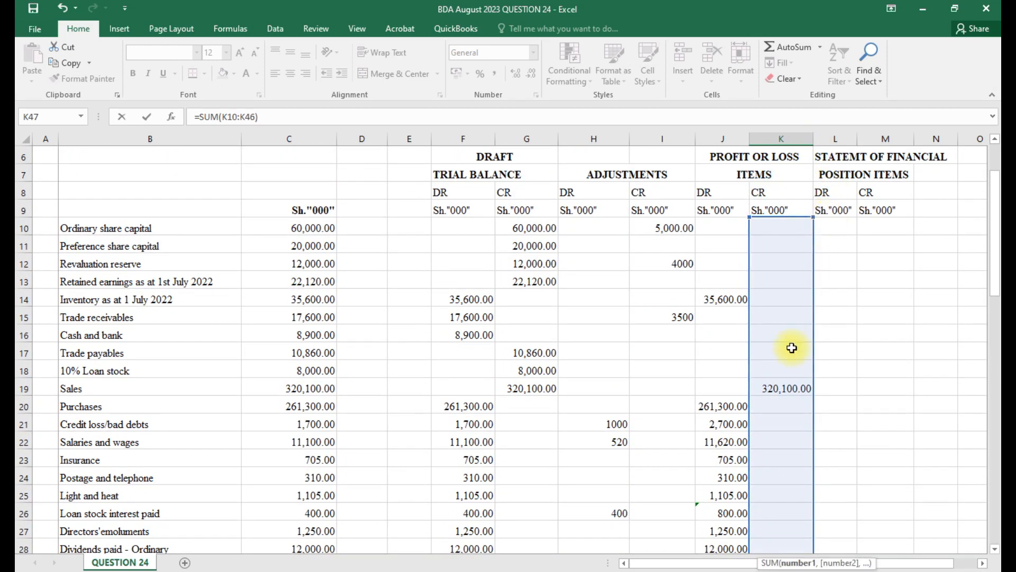
key(Return)
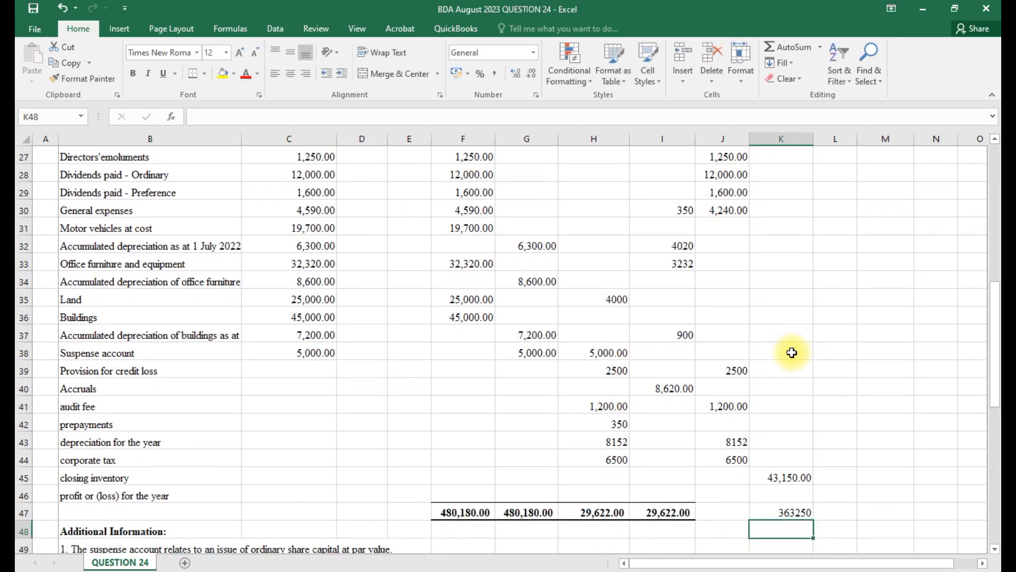
- Total the profit or loss debit column in J48 with a SUM covering all its amounts from opening inventory through corporate tax
click(727, 528)
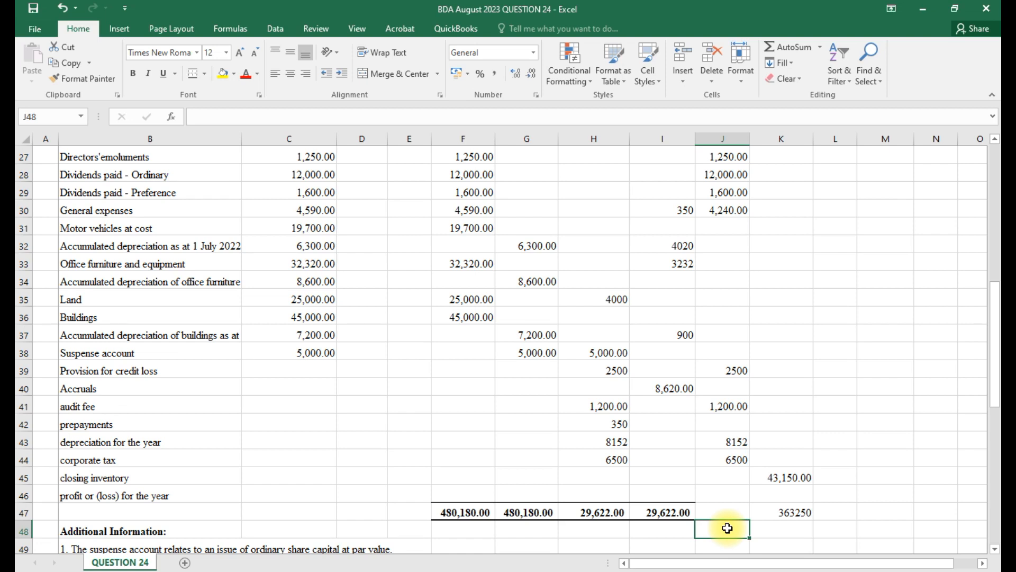
key(alt+equal)
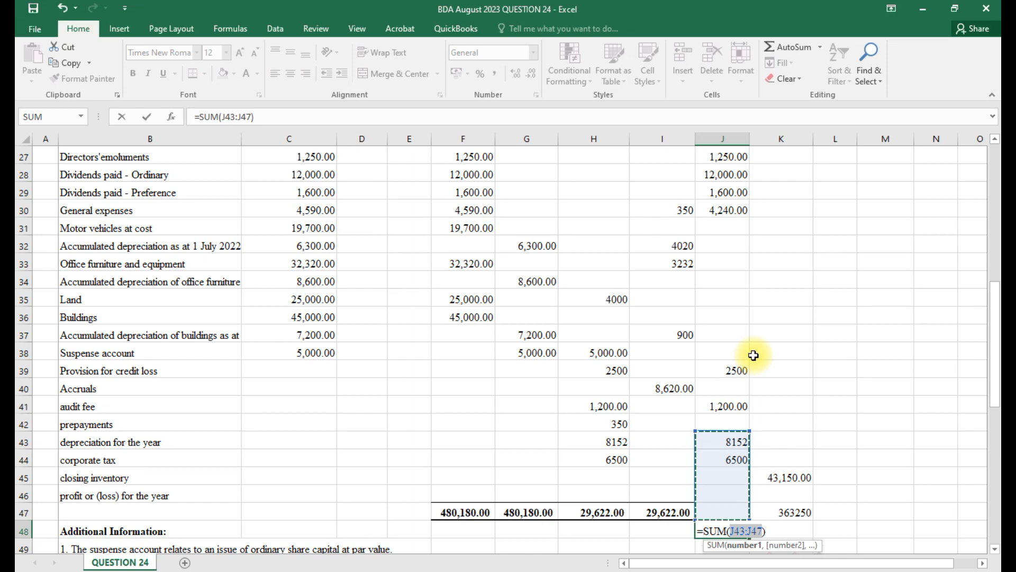
scroll(742, 281, up, 4)
scroll(736, 254, up, 3)
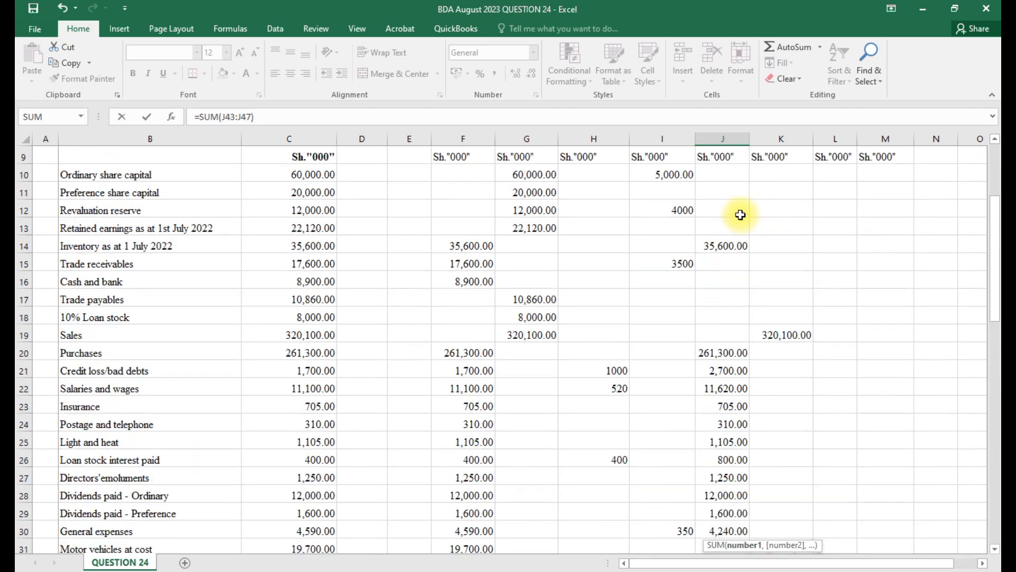
drag(724, 222, 736, 381)
key(Return)
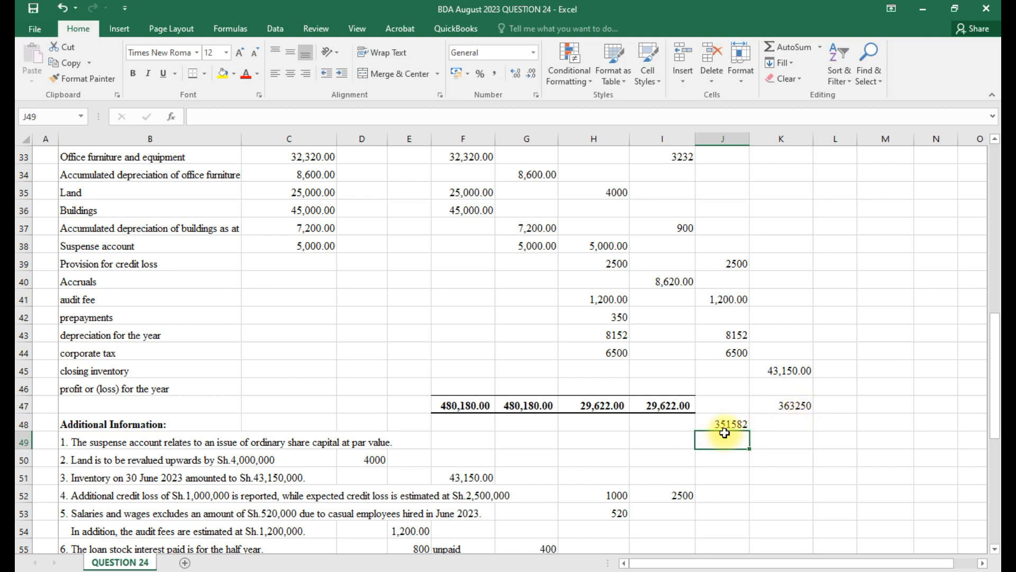
- Try to calculate the profit or loss for the year in J46 with =K47-J48
click(718, 390)
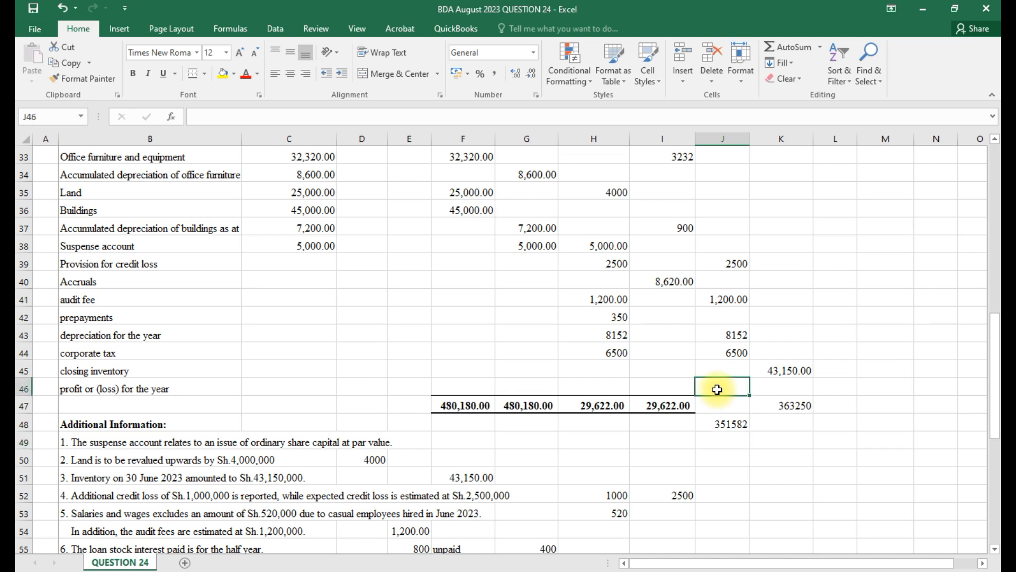
text(=)
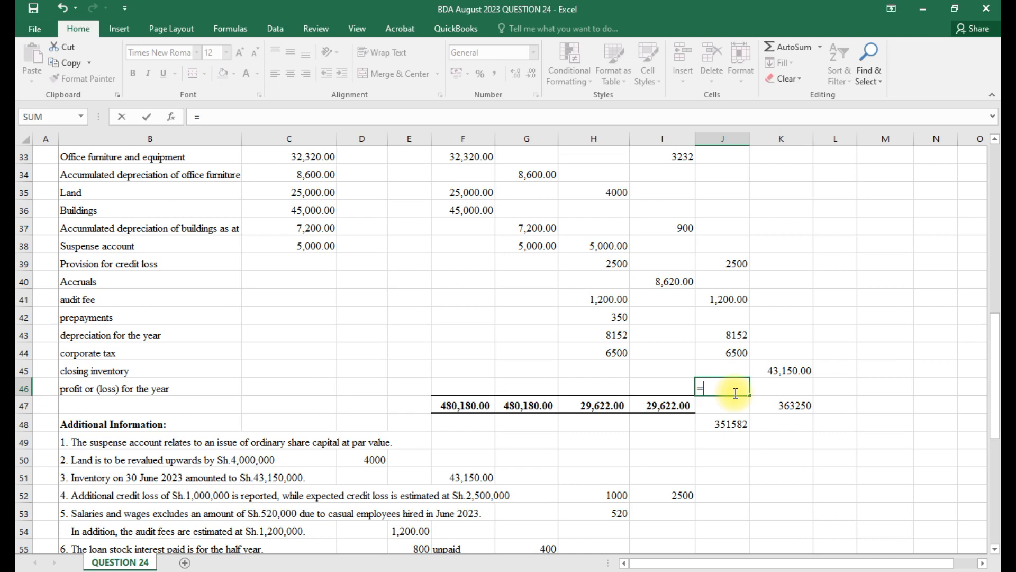
click(788, 406)
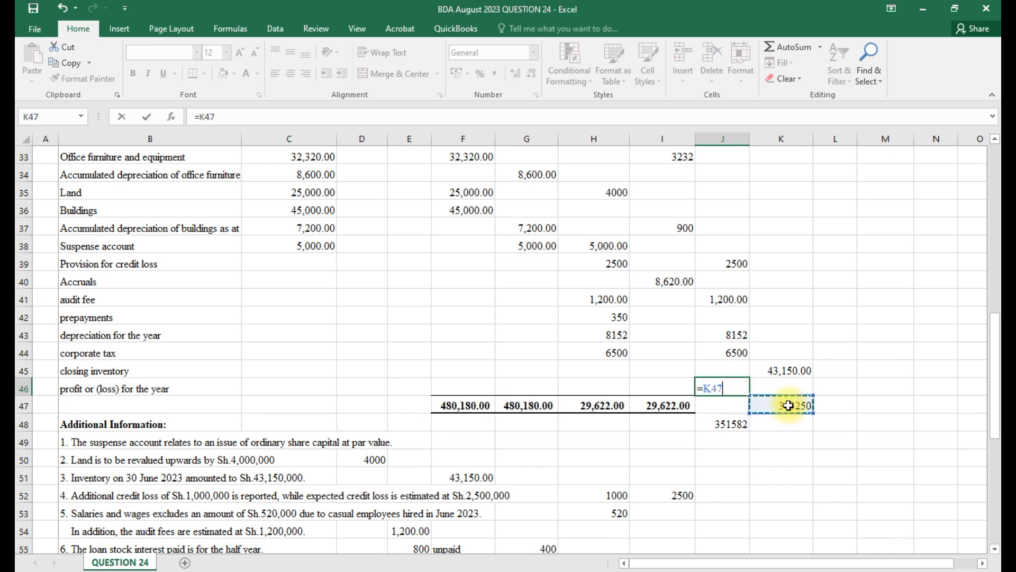
text(-)
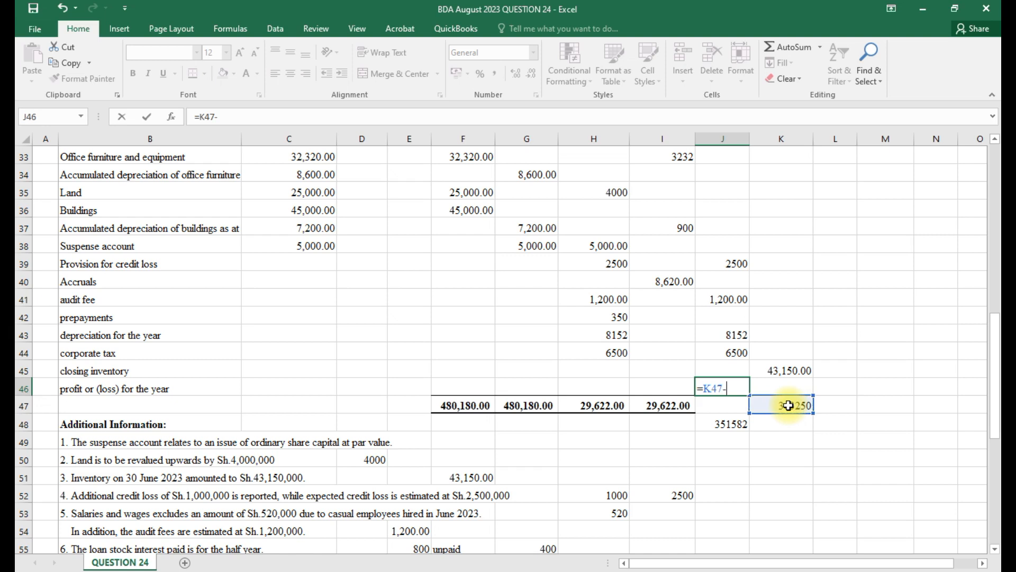
click(729, 426)
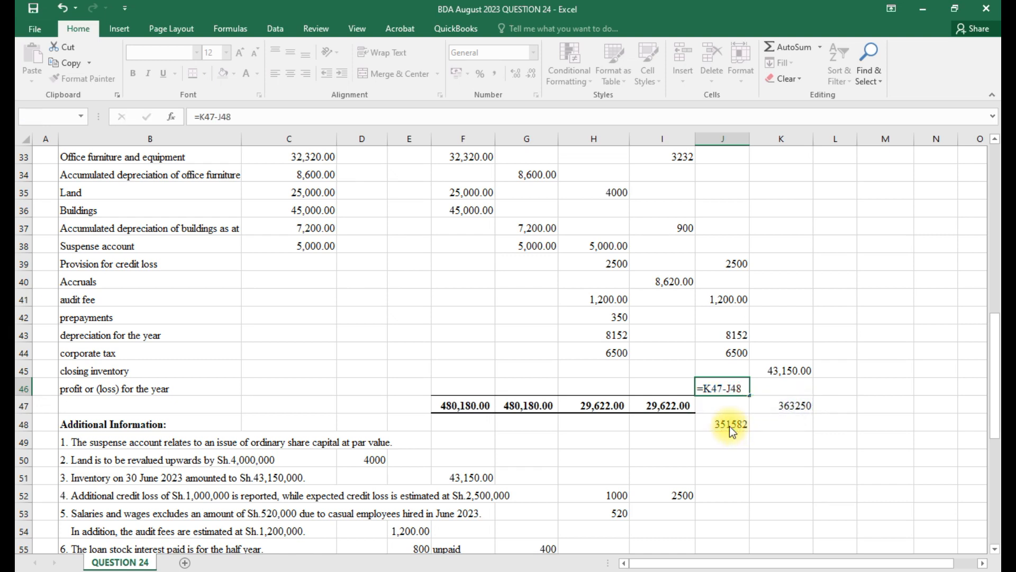
key(Return)
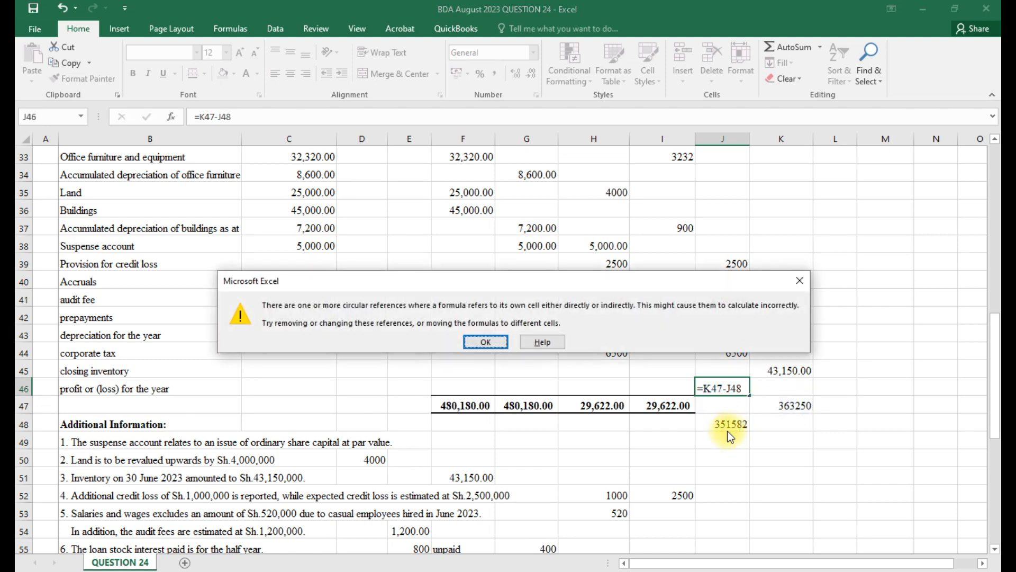
click(799, 280)
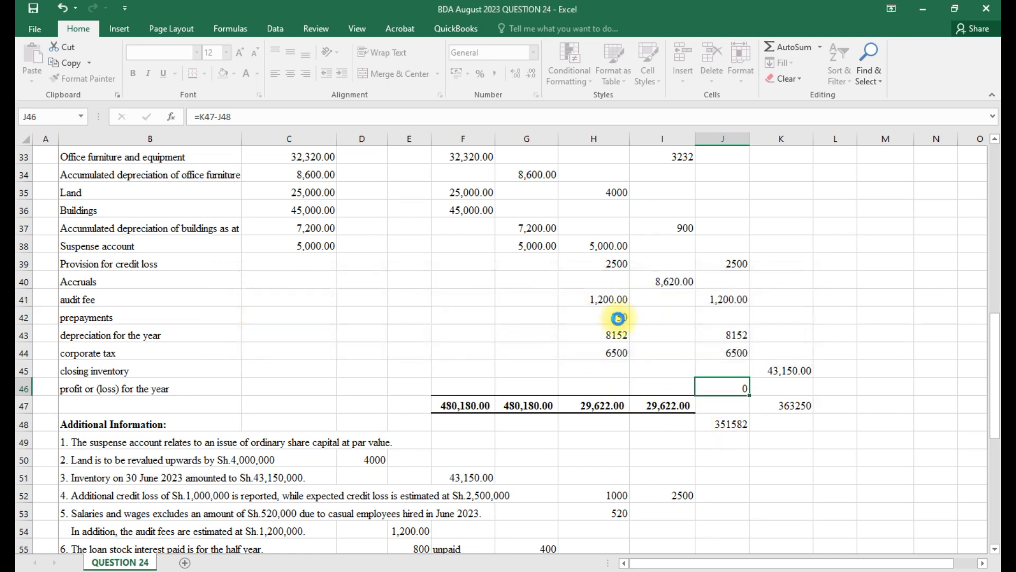
- Clear the debit total from J48 and the profit formula from J46
click(728, 426)
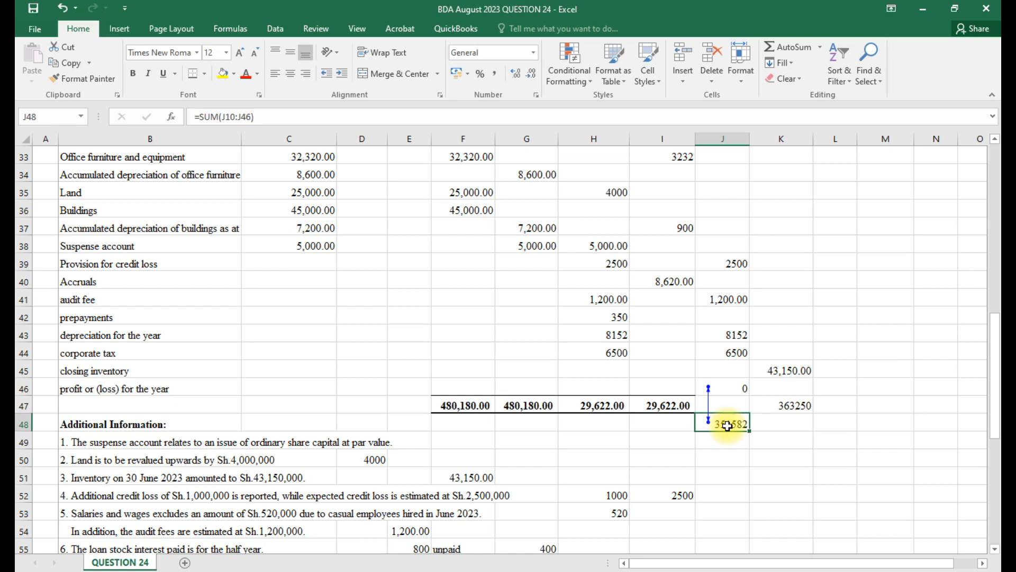
double_click(727, 426)
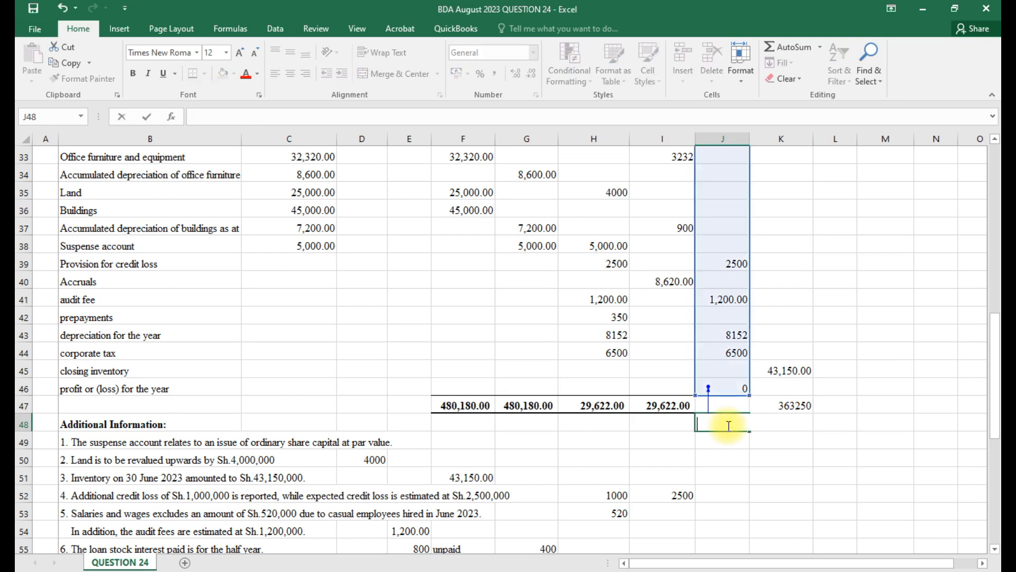
click(819, 434)
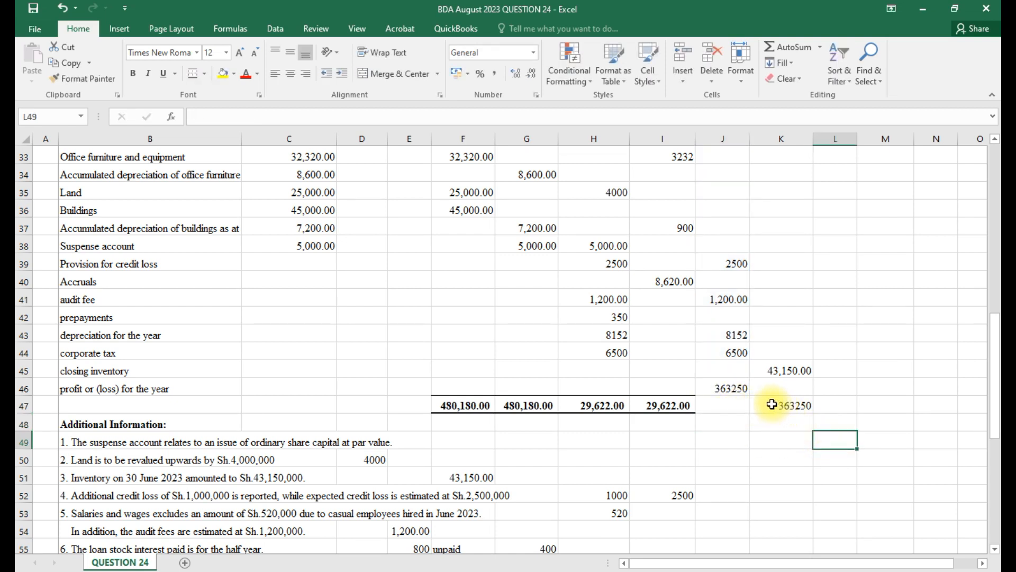
click(740, 390)
key(Delete)
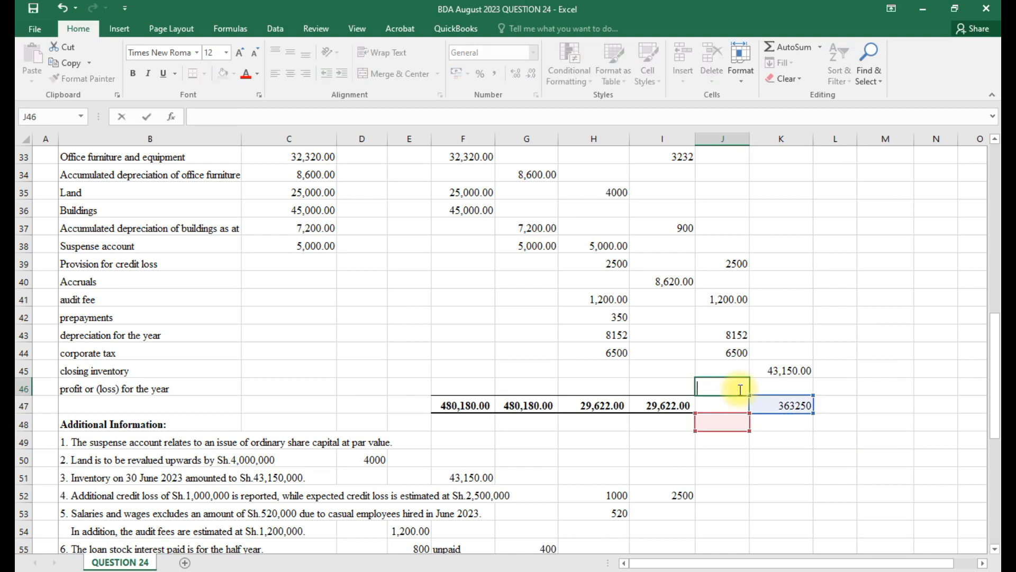
click(722, 455)
- Enter 363250 in J47 as the profit or loss debit column's total
click(708, 406)
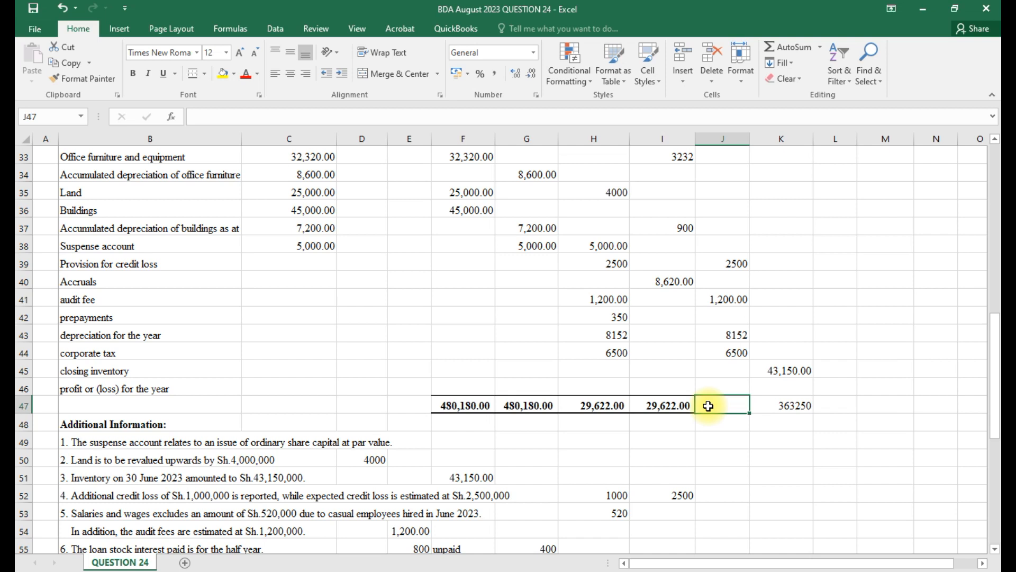
text(3)
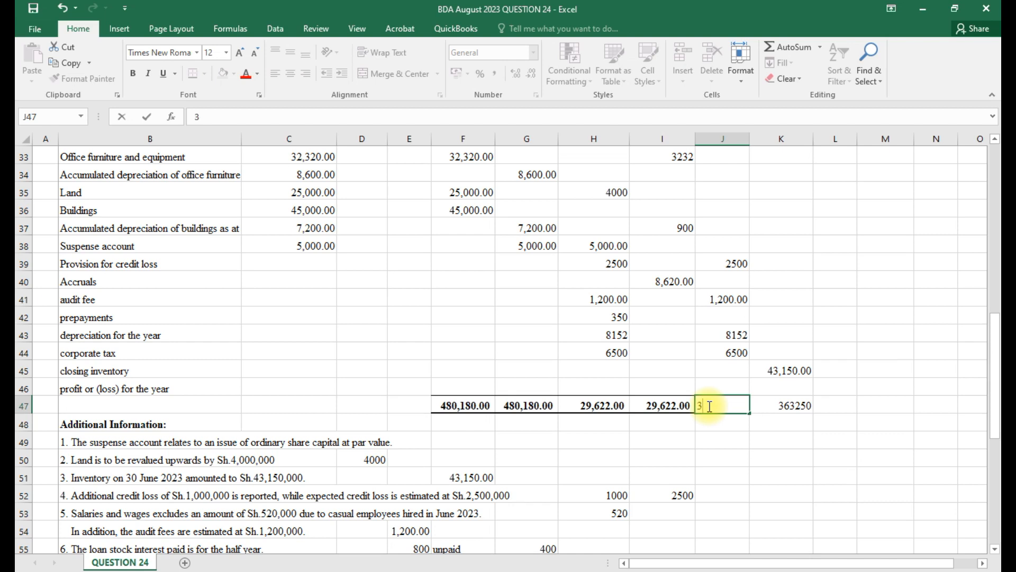
text(63250)
click(792, 440)
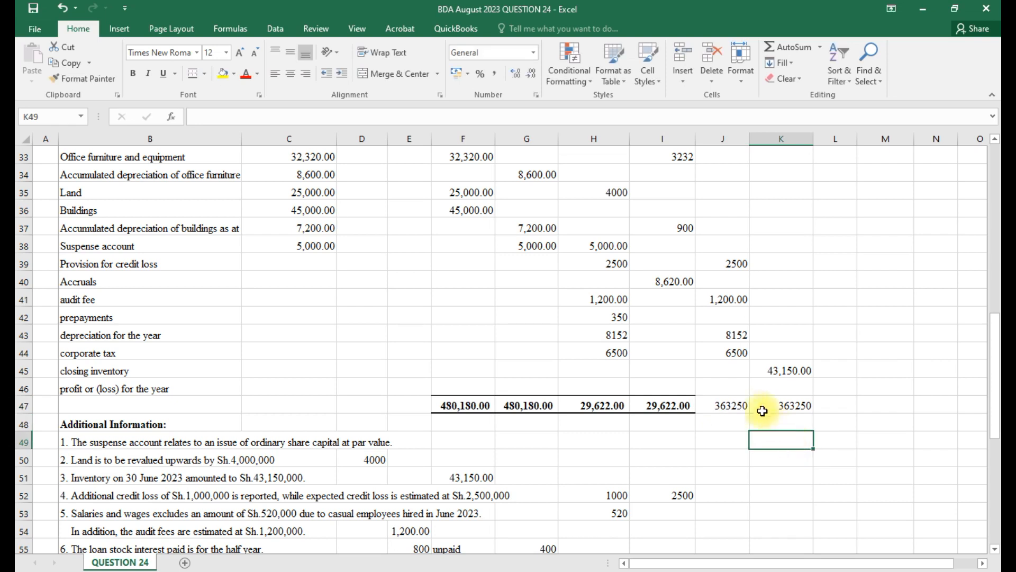
- Calculate the profit or loss for the year in J46 with =J47-SUM(J10:J44)
click(720, 392)
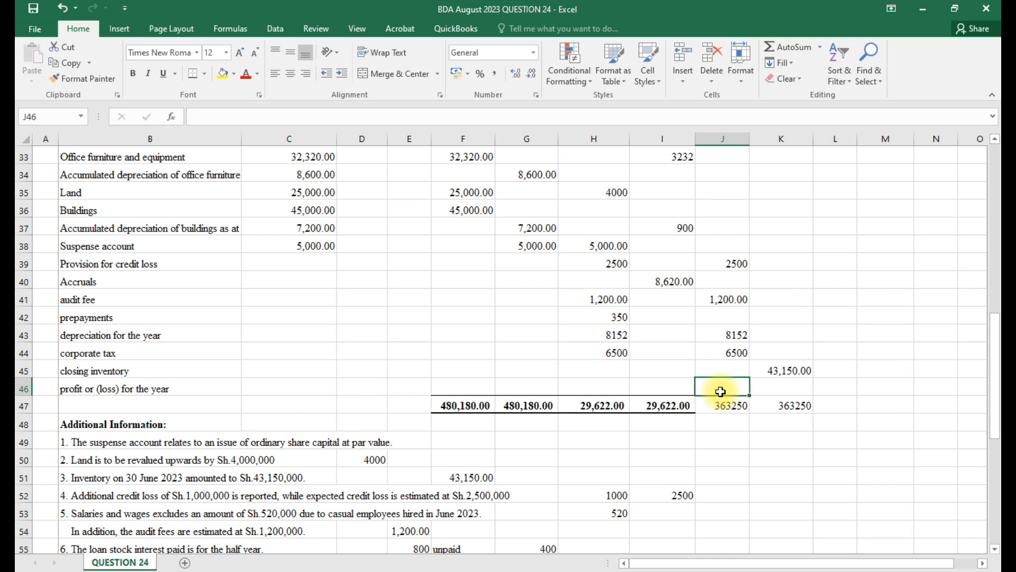
text(=)
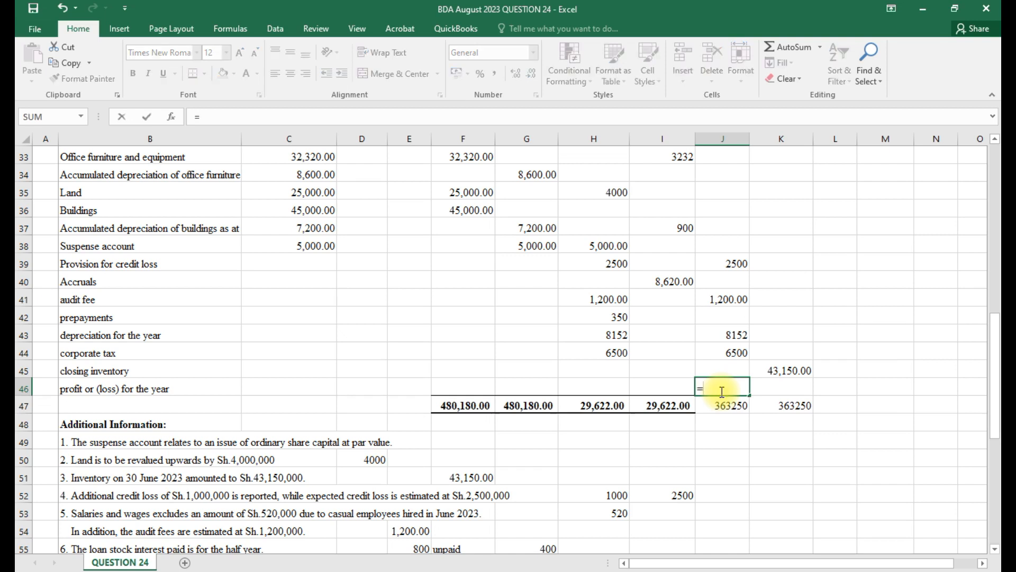
click(721, 410)
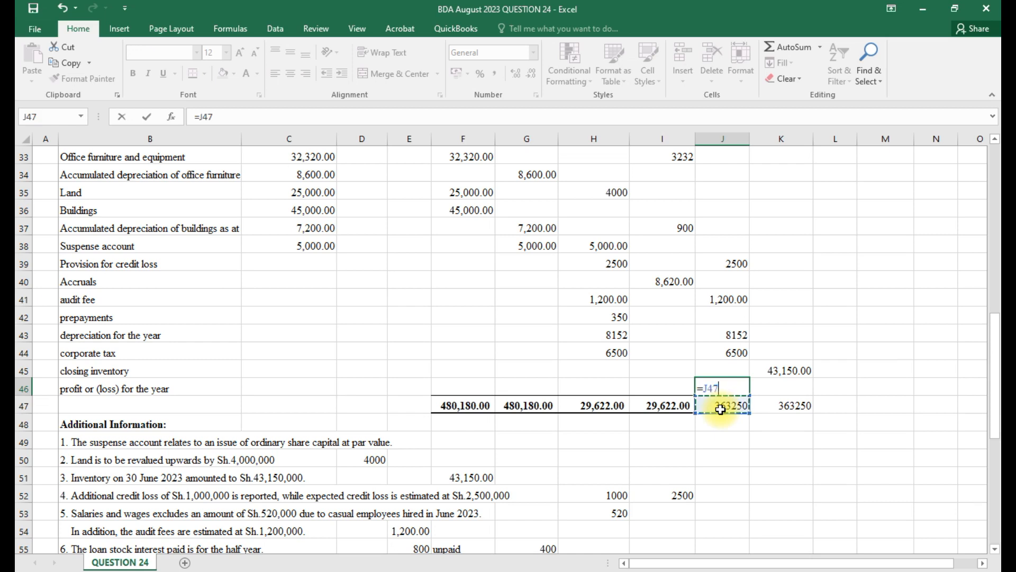
text(-su)
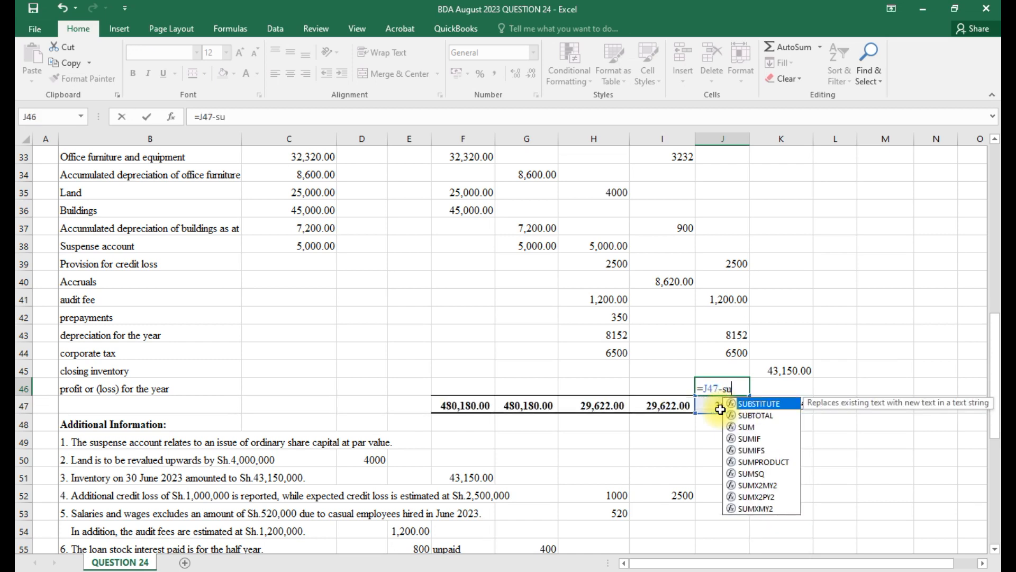
text(m)
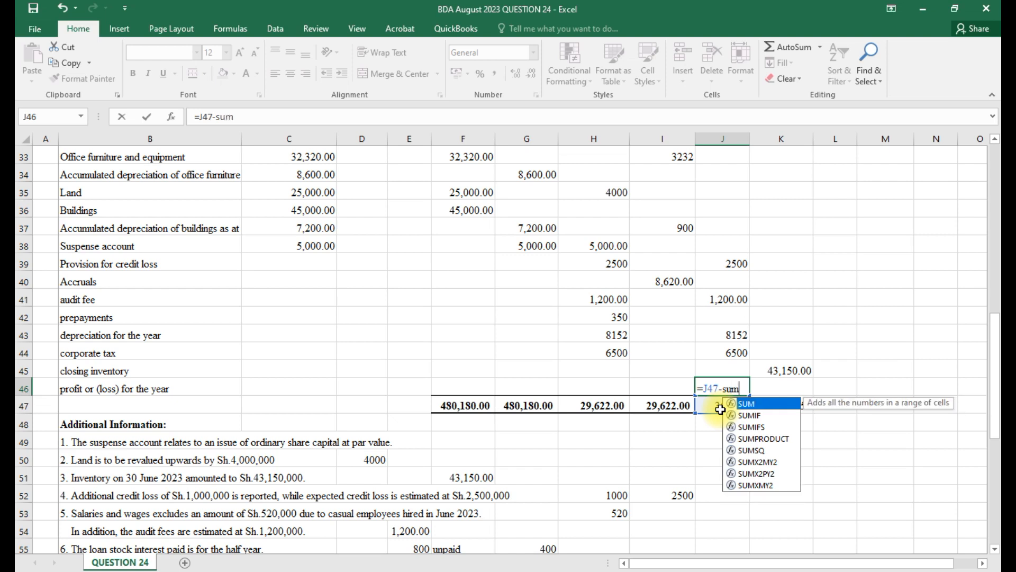
key(Tab)
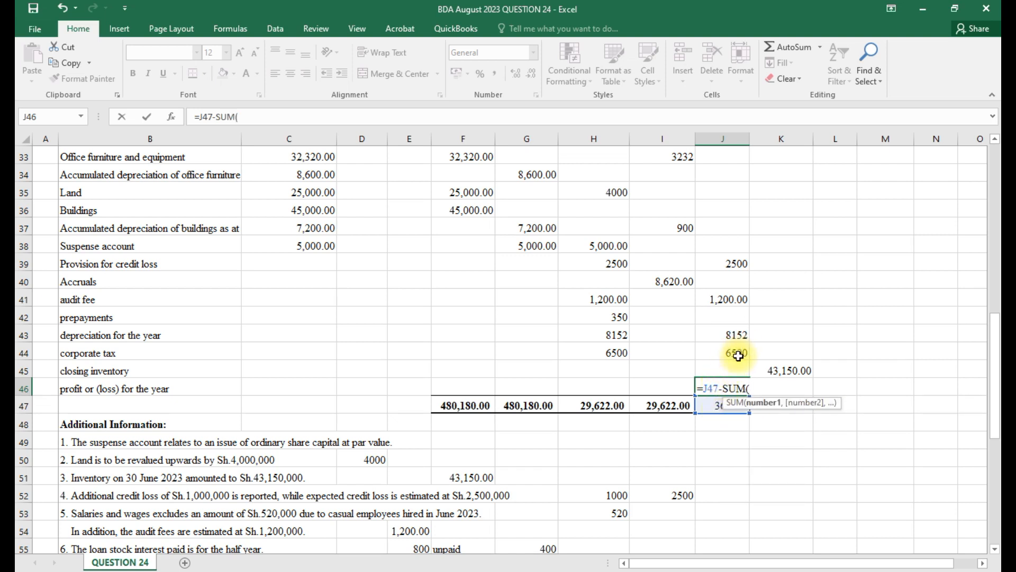
drag(736, 358, 744, 248)
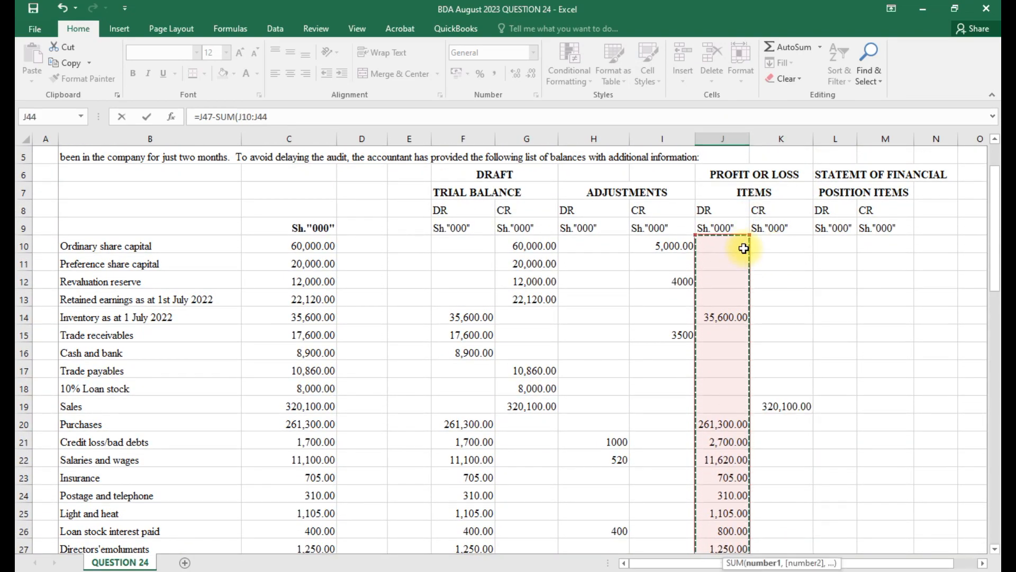
scroll(744, 248, down, 9)
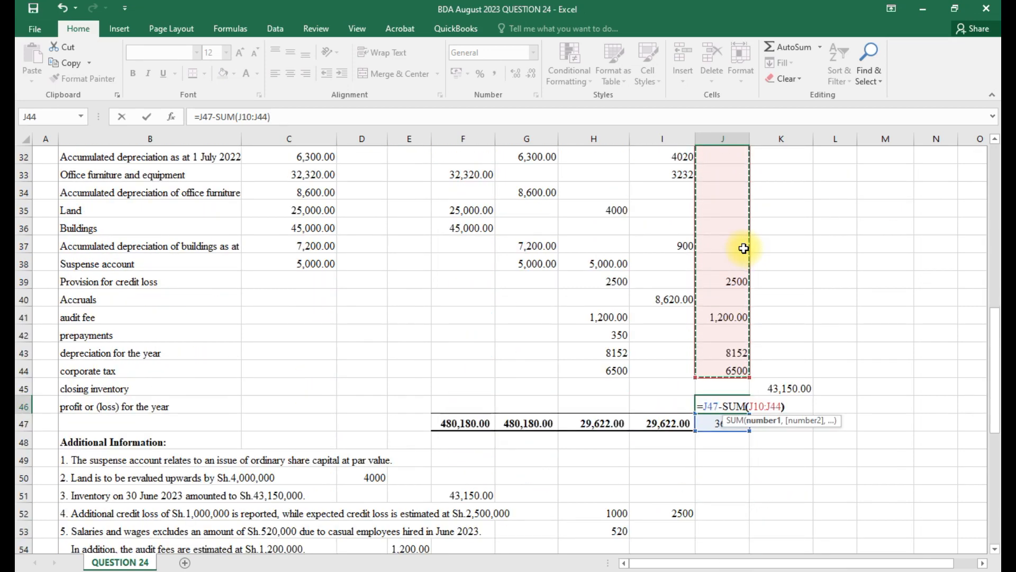
key(Return)
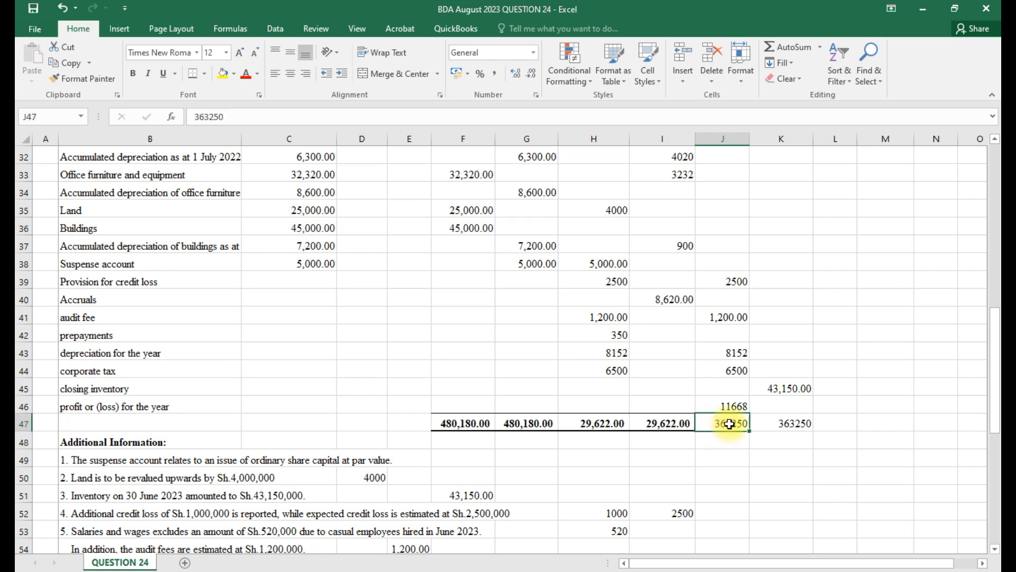
- Make the profit or loss totals in J47:K47 bold and apply the comma number style
drag(729, 423, 807, 423)
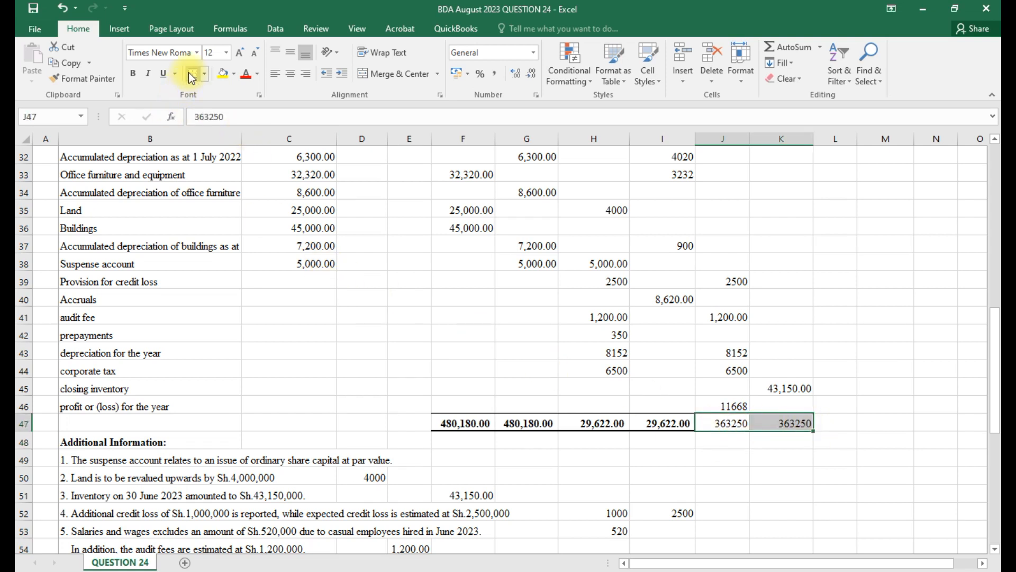
key(ctrl+b)
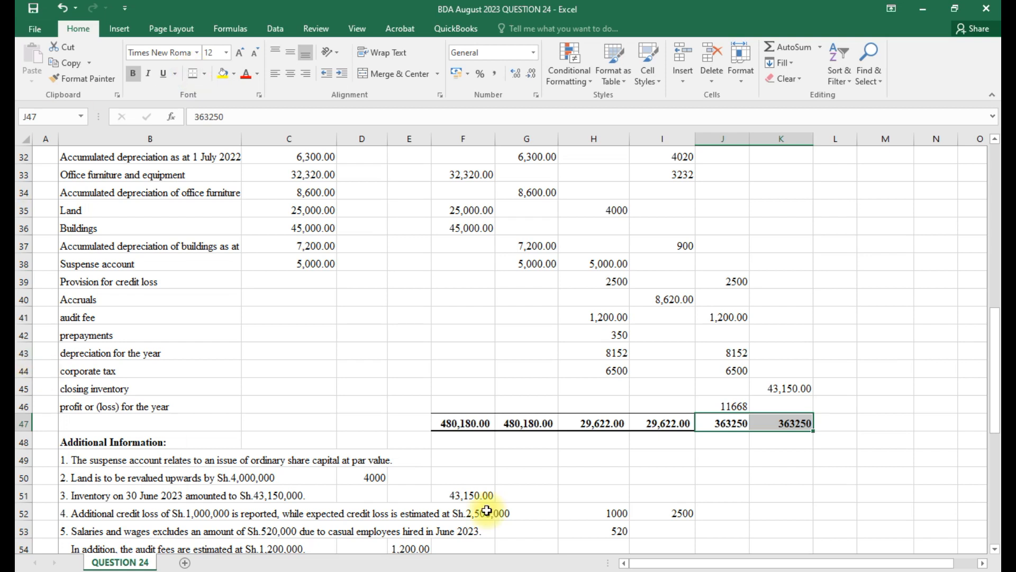
drag(713, 426, 789, 428)
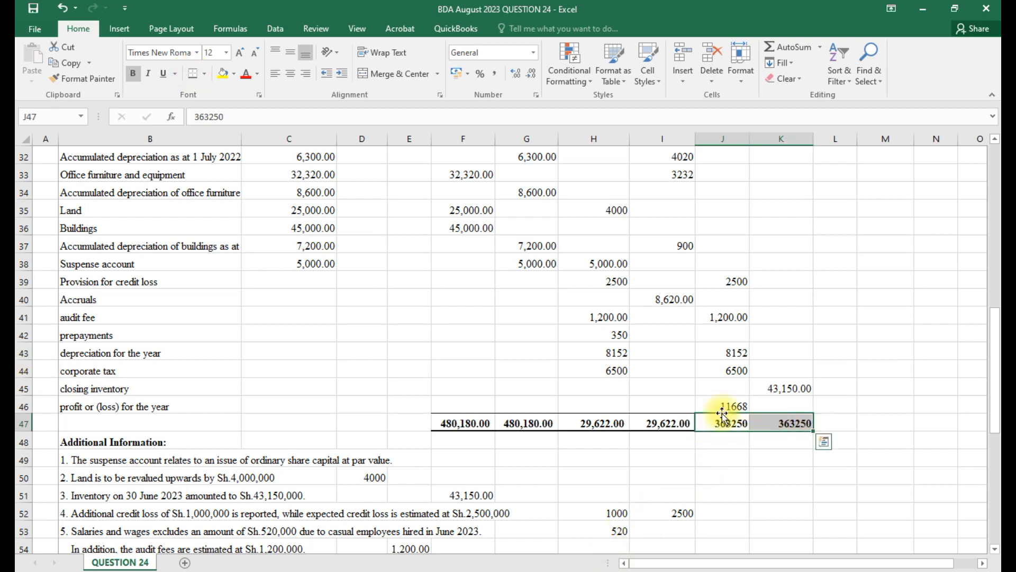
click(497, 73)
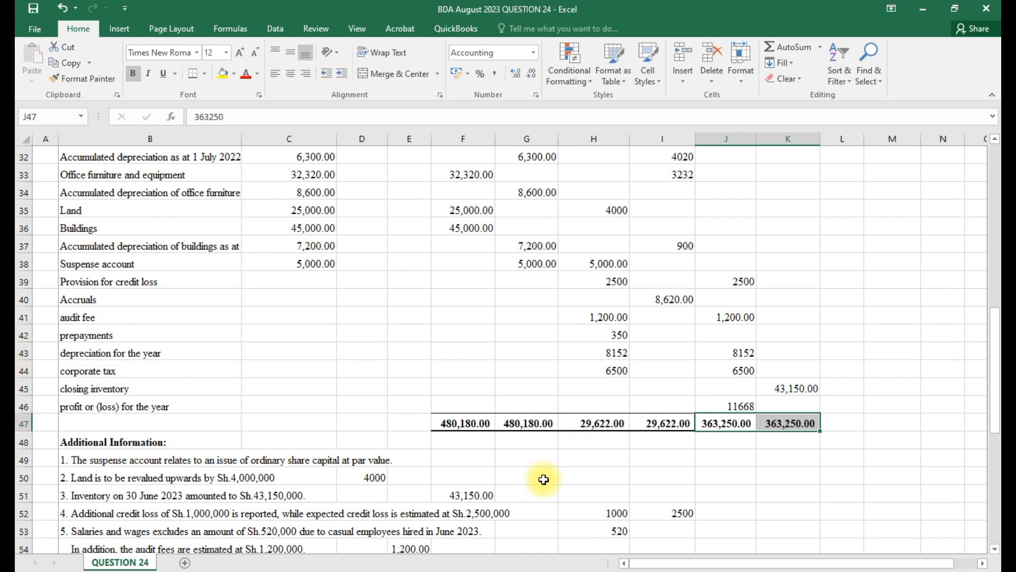
- Carry ordinary share capital to the financial position credit column by entering =G10+I10 in M10
scroll(543, 479, up, 8)
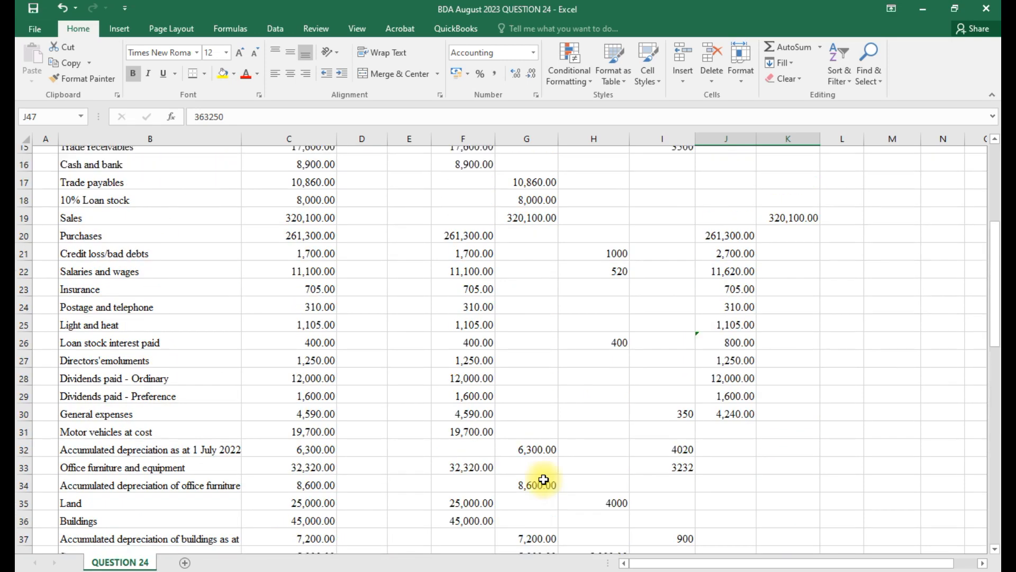
scroll(544, 479, up, 1)
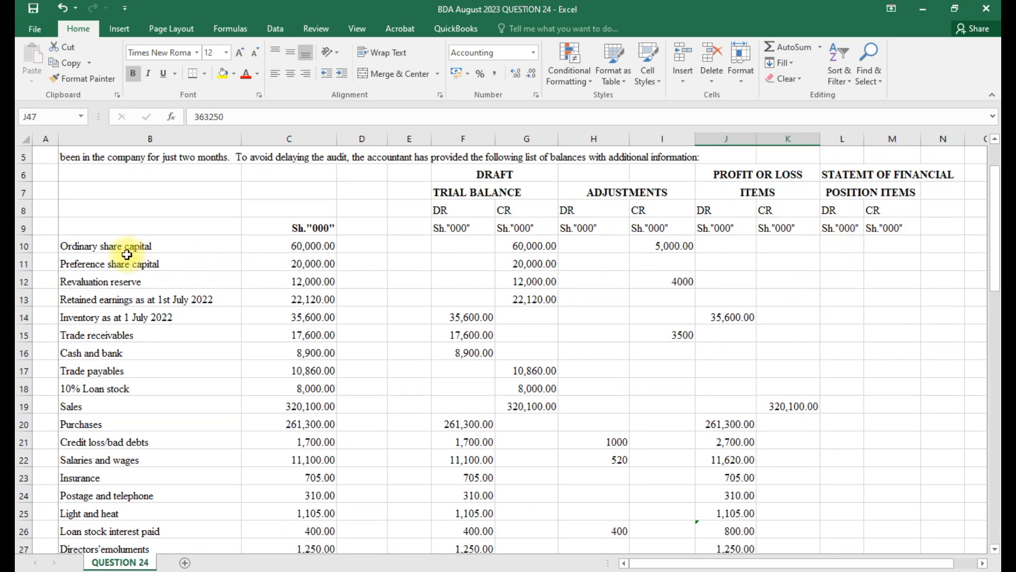
click(872, 241)
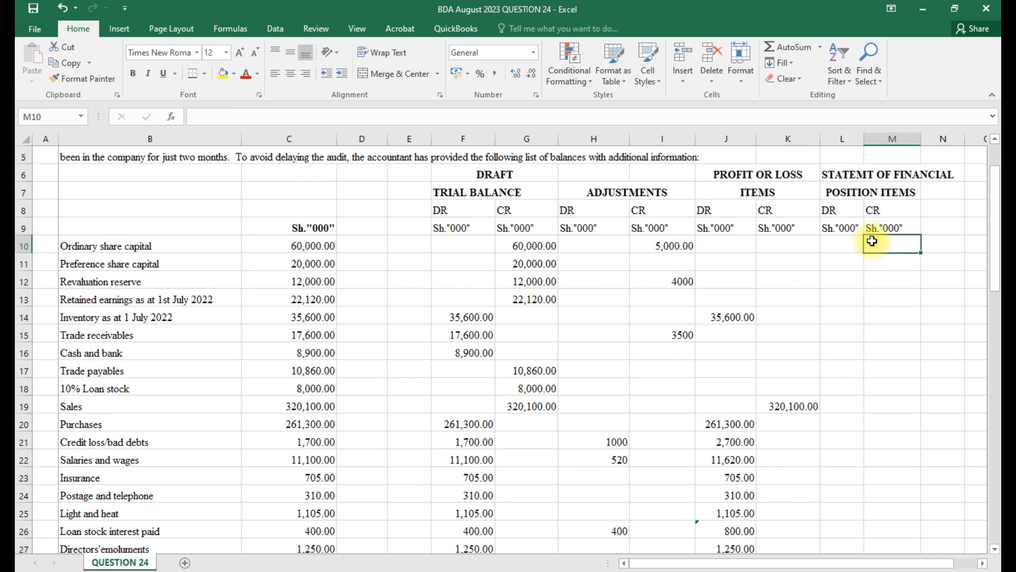
text(=)
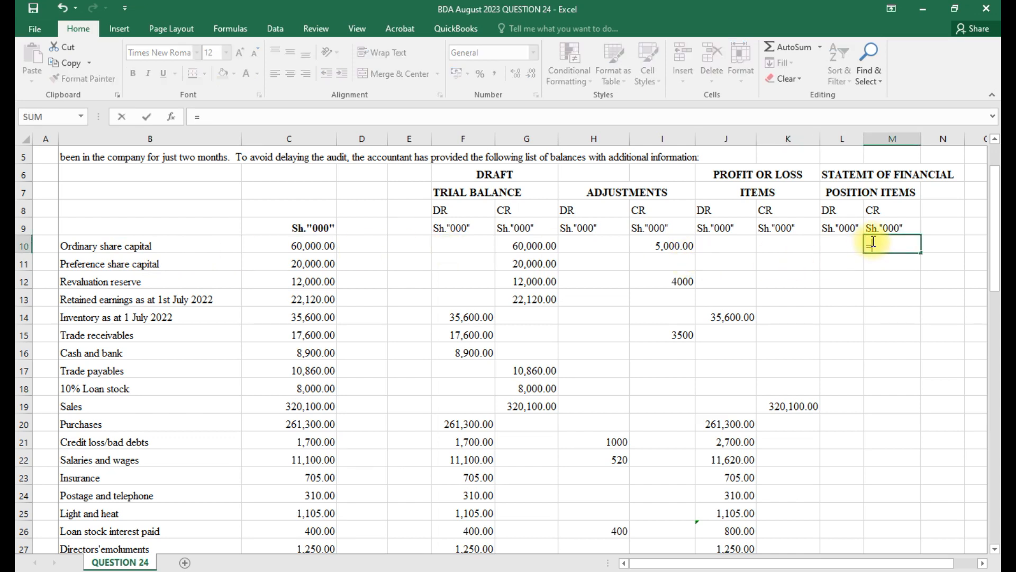
click(520, 247)
text(+)
click(679, 248)
key(Return)
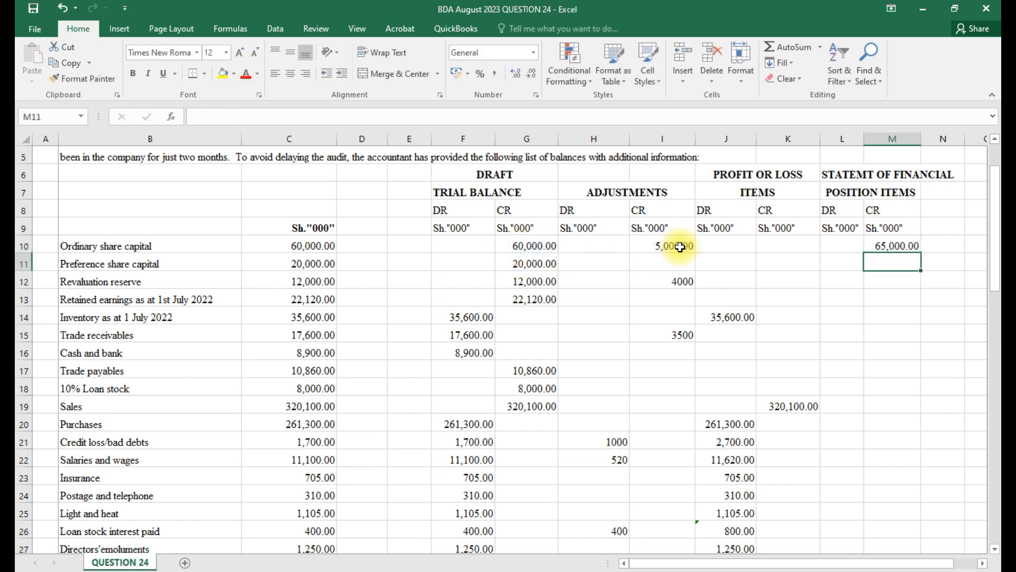
- Carry preference share capital to the financial position credit column by linking M11 to G11
text(=)
click(535, 261)
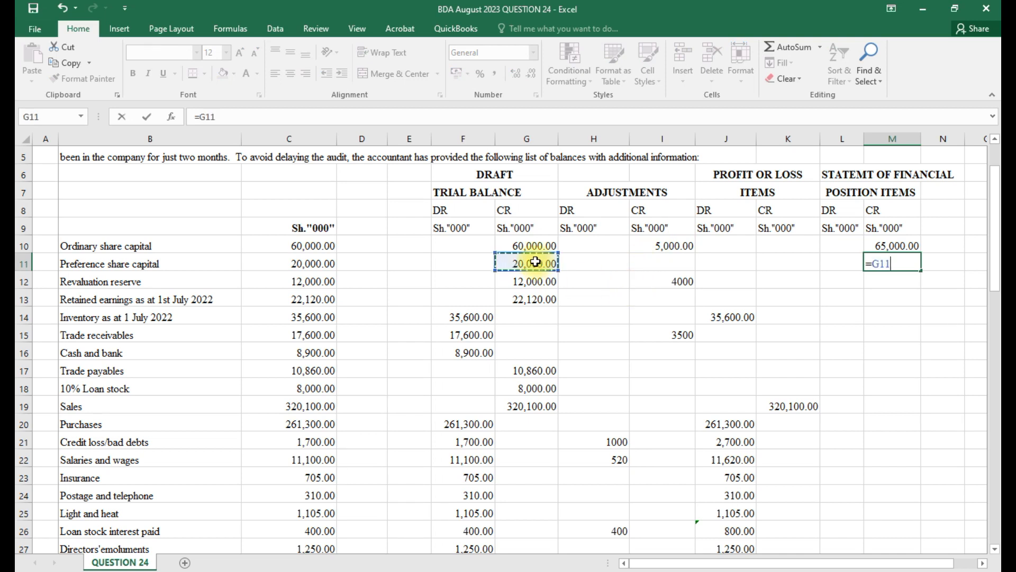
key(Return)
- Carry the adjusted revaluation reserve to the financial position credit column by entering =G12+I12 in M12
text(=)
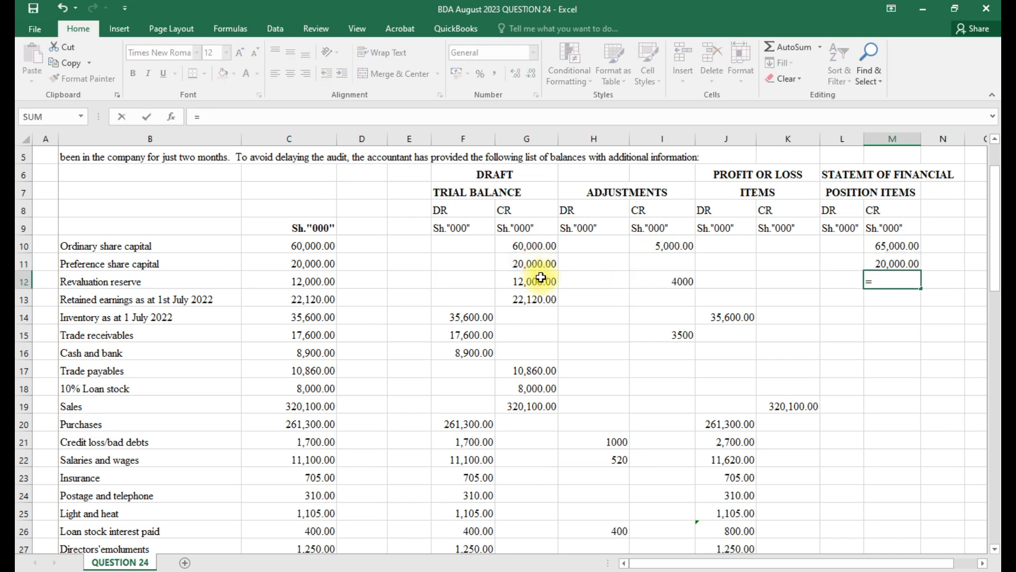
click(538, 282)
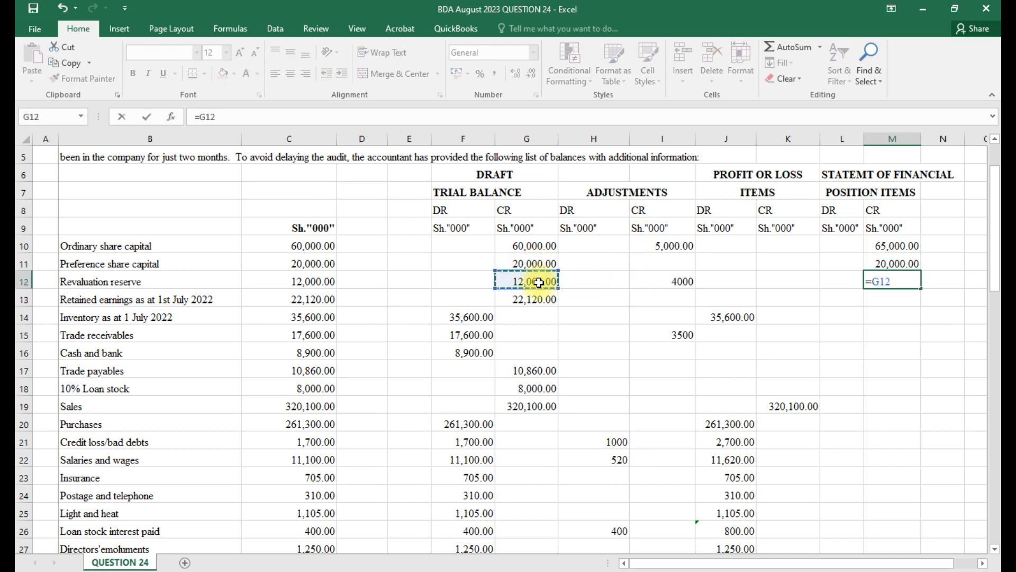
text(+)
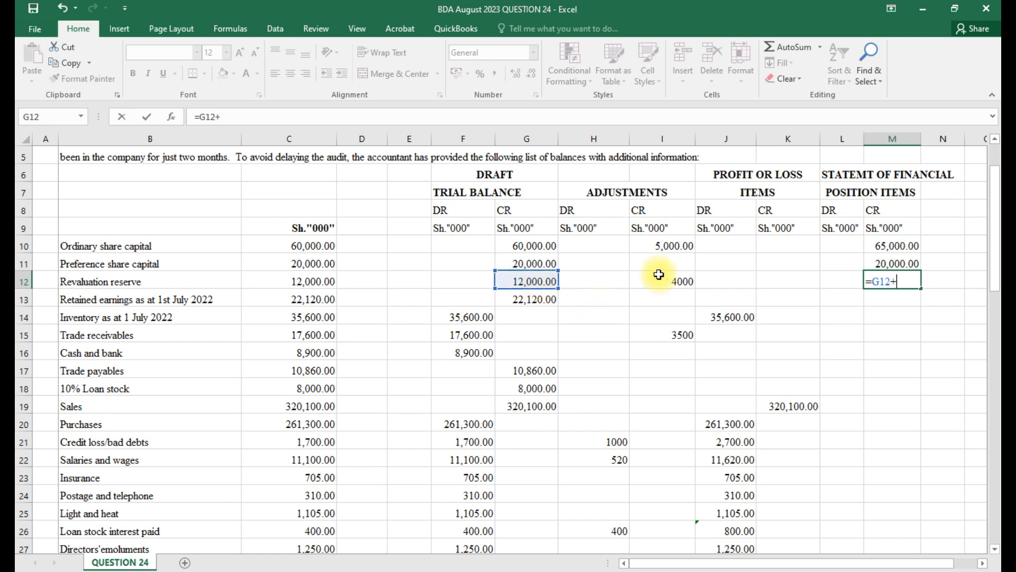
key(Return)
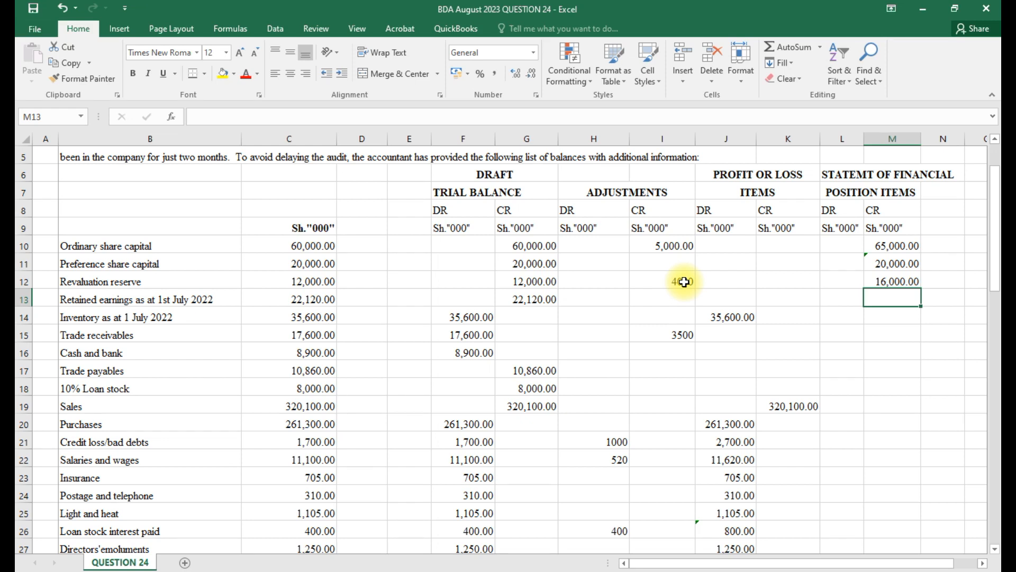
- Carry retained earnings including the year's profit to the financial position credit column by entering =G13+J46 in M13
text(=)
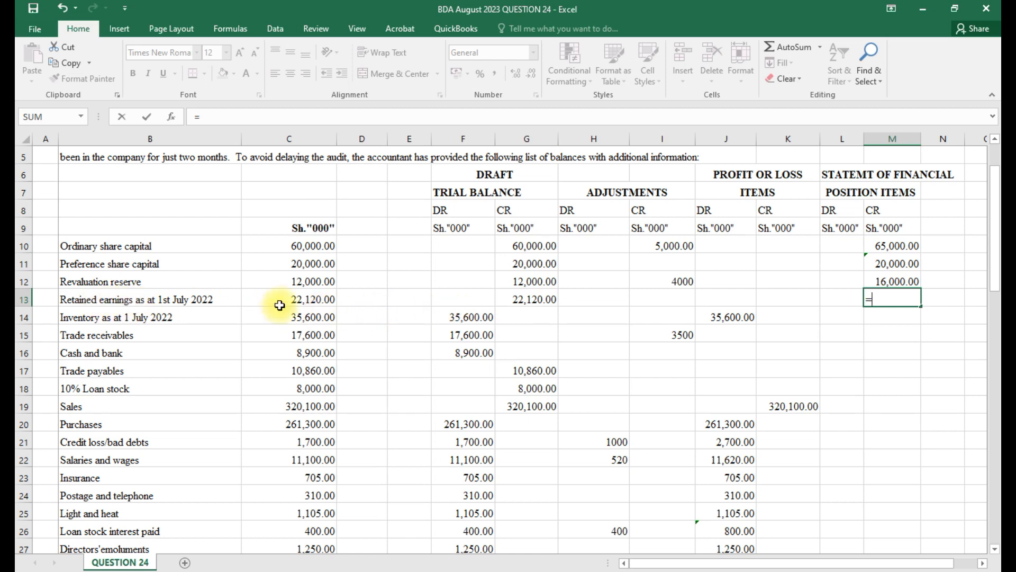
click(532, 300)
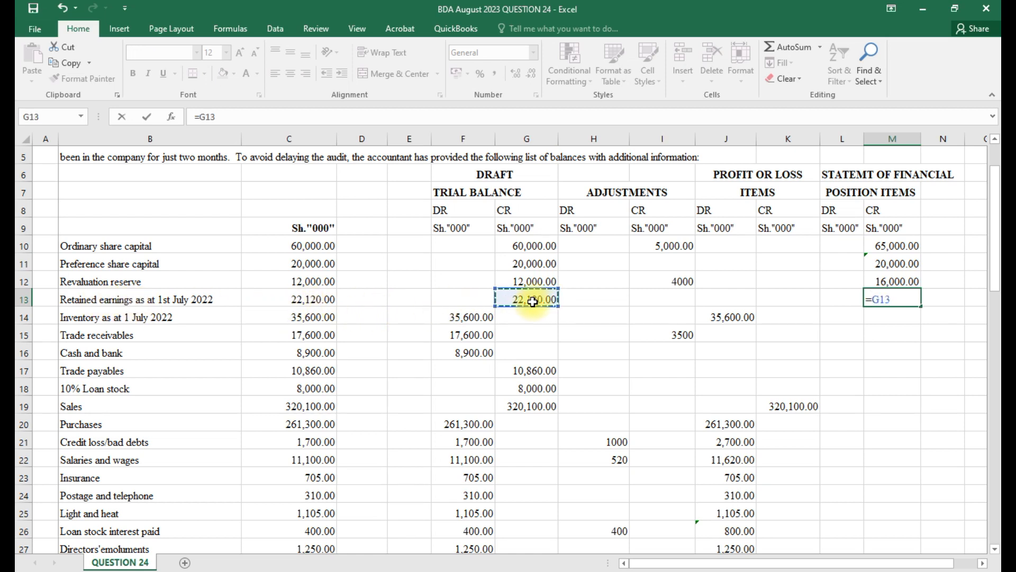
text(+)
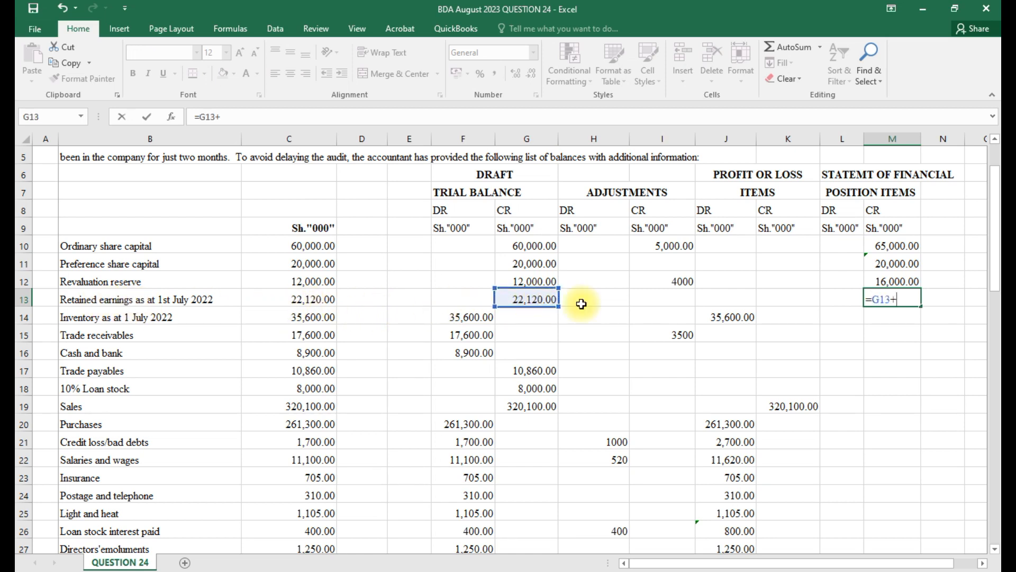
scroll(809, 358, down, 8)
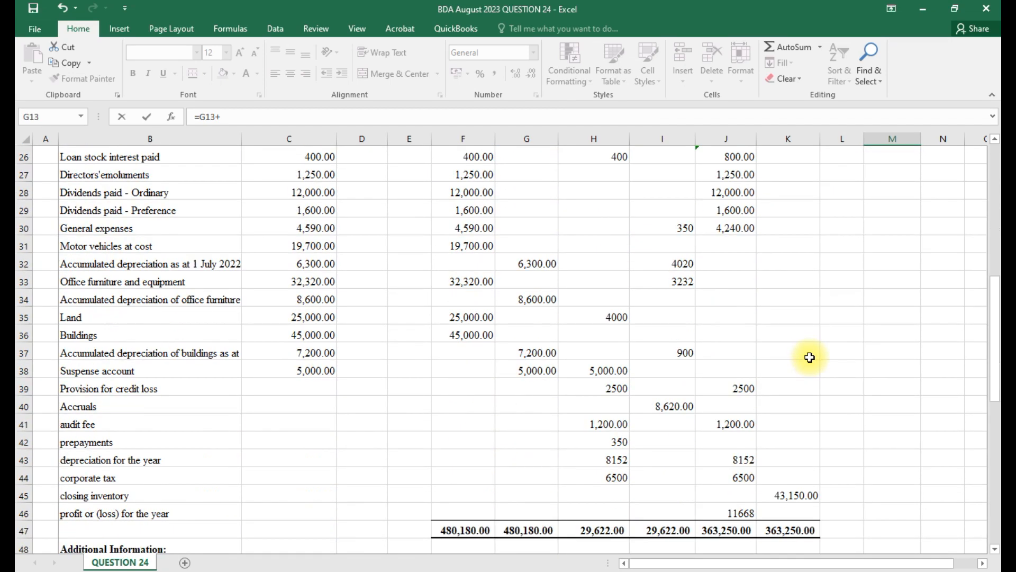
click(738, 460)
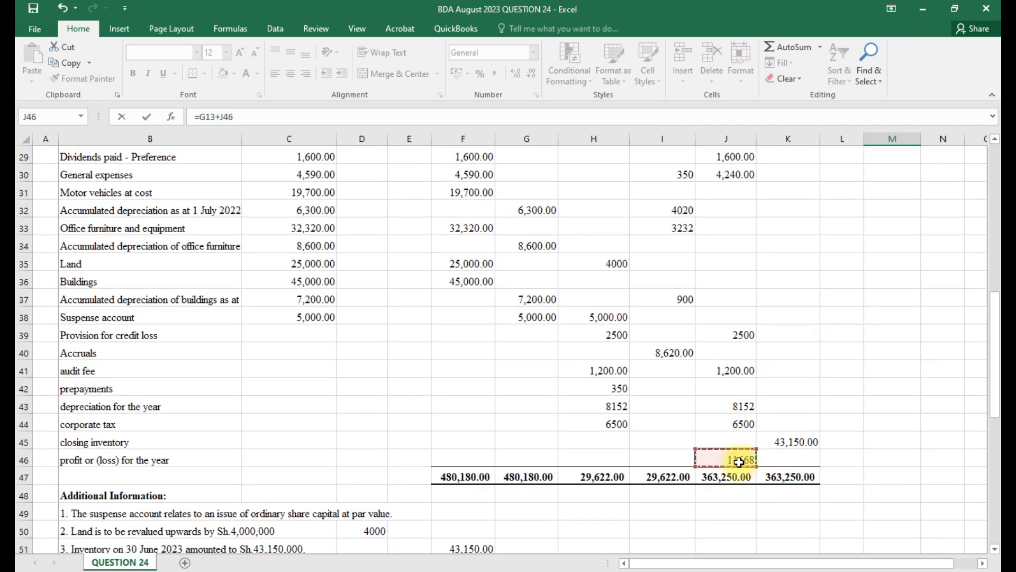
key(Return)
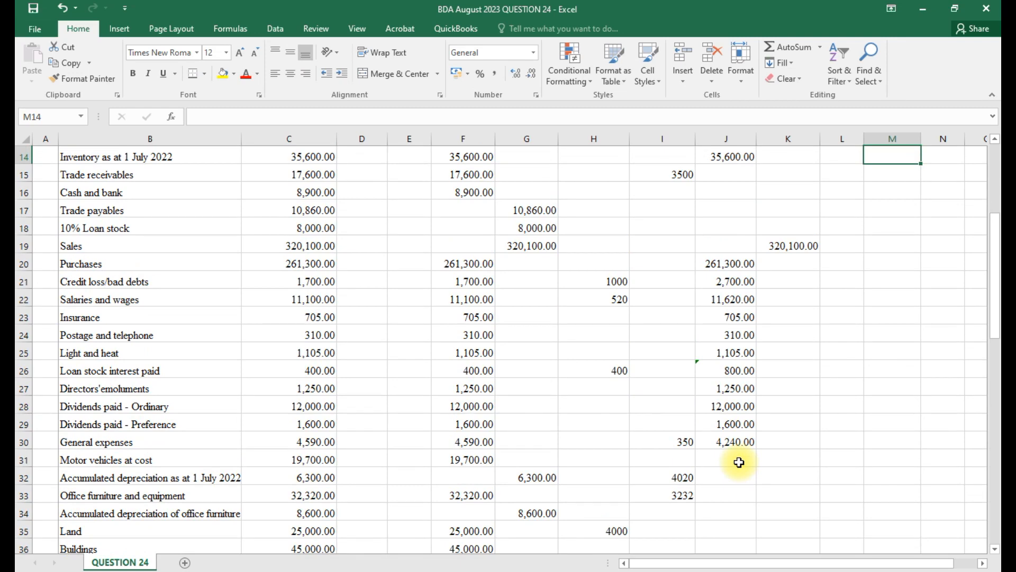
- Carry trade receivables net of the adjustment to the financial position debit column by entering =F15-I15 in L15
scroll(741, 457, up, 2)
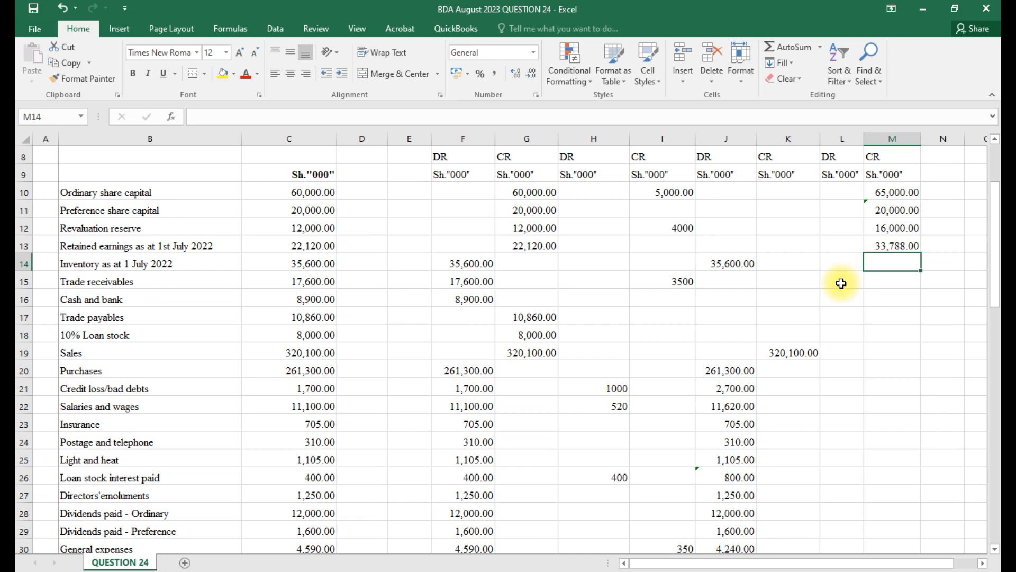
click(840, 283)
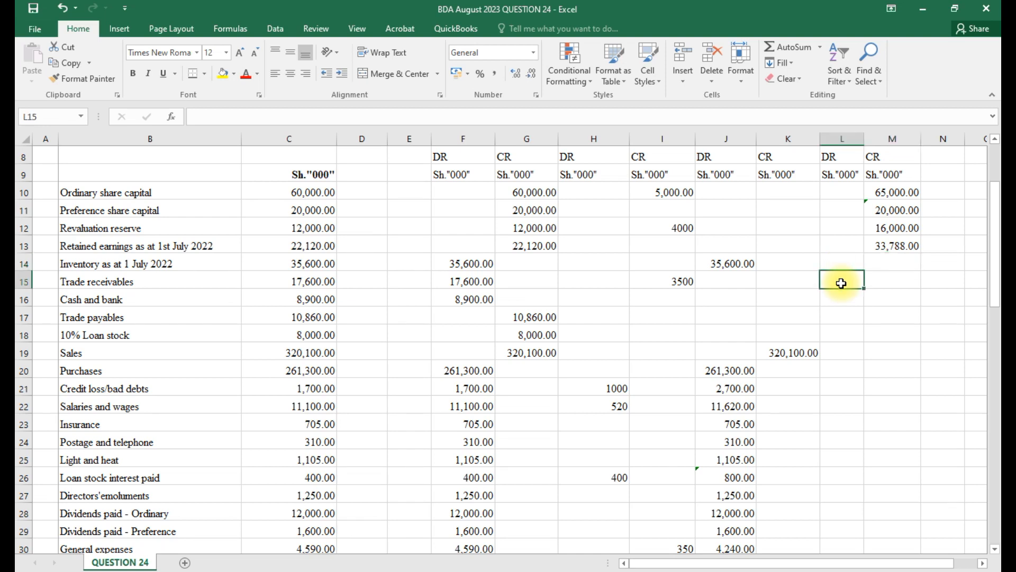
text(=)
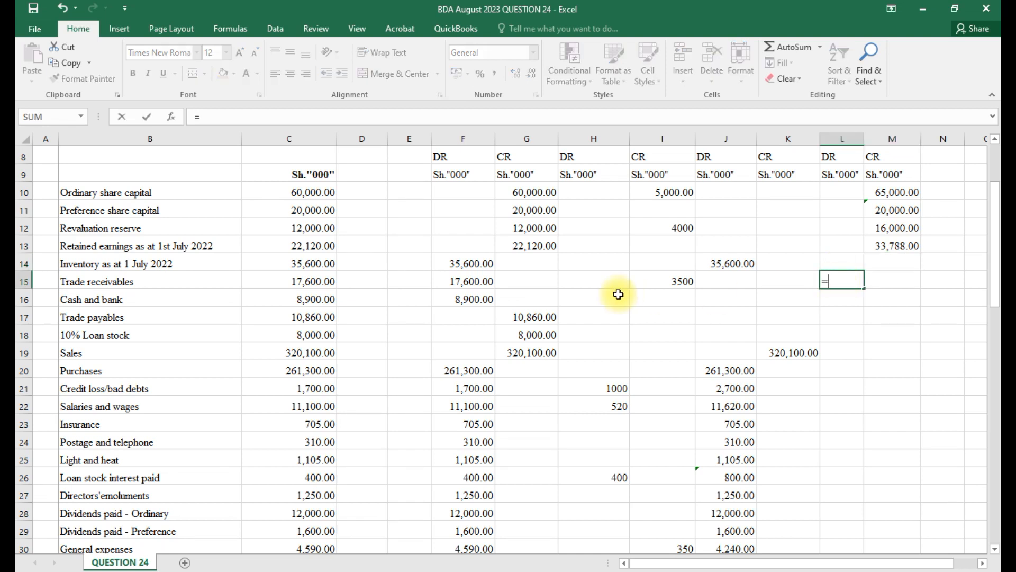
click(461, 283)
text(-)
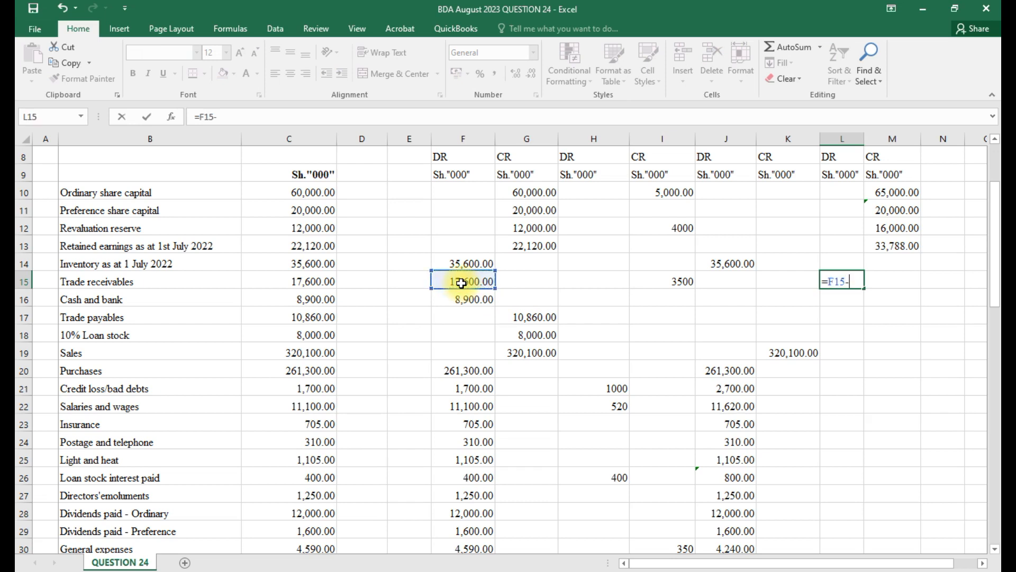
click(674, 285)
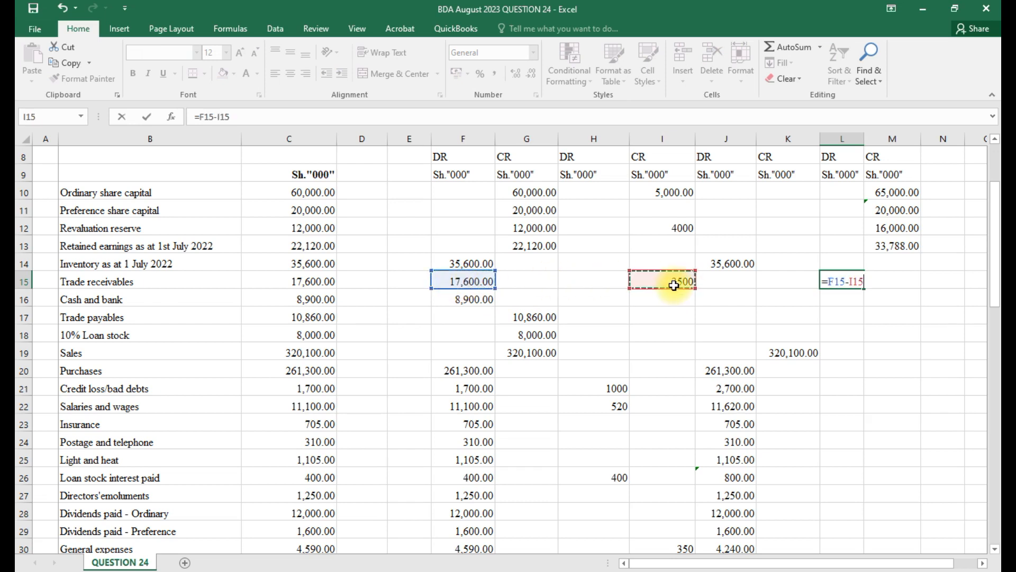
key(Return)
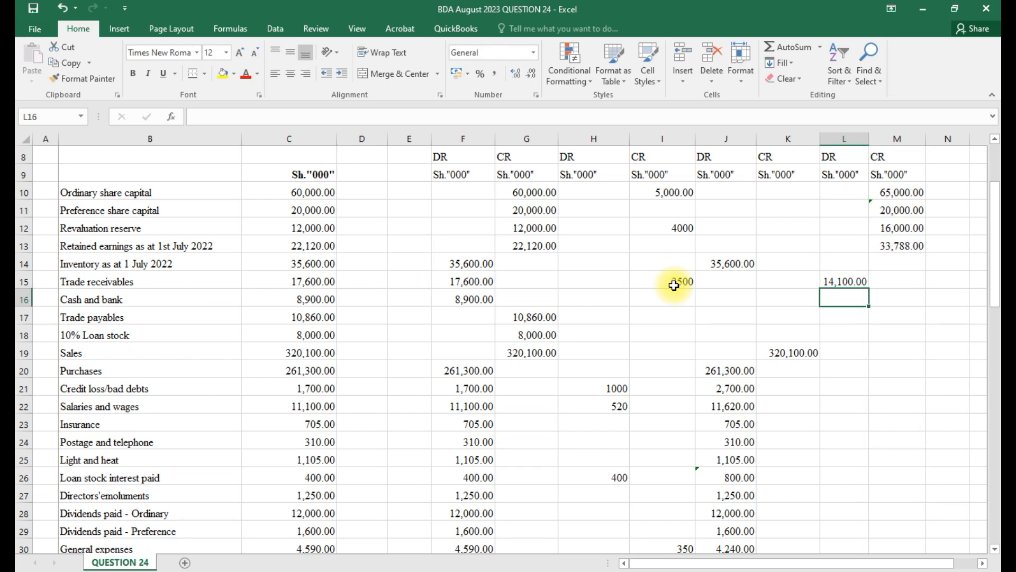
- Carry cash and bank to the financial position debit column by linking L16 to F16
text(=)
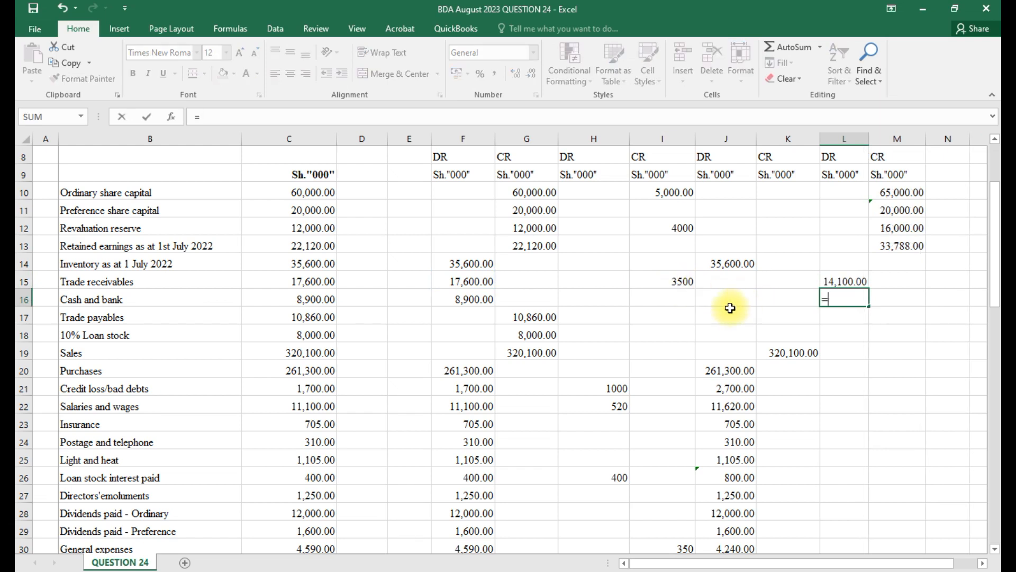
click(468, 301)
key(Return)
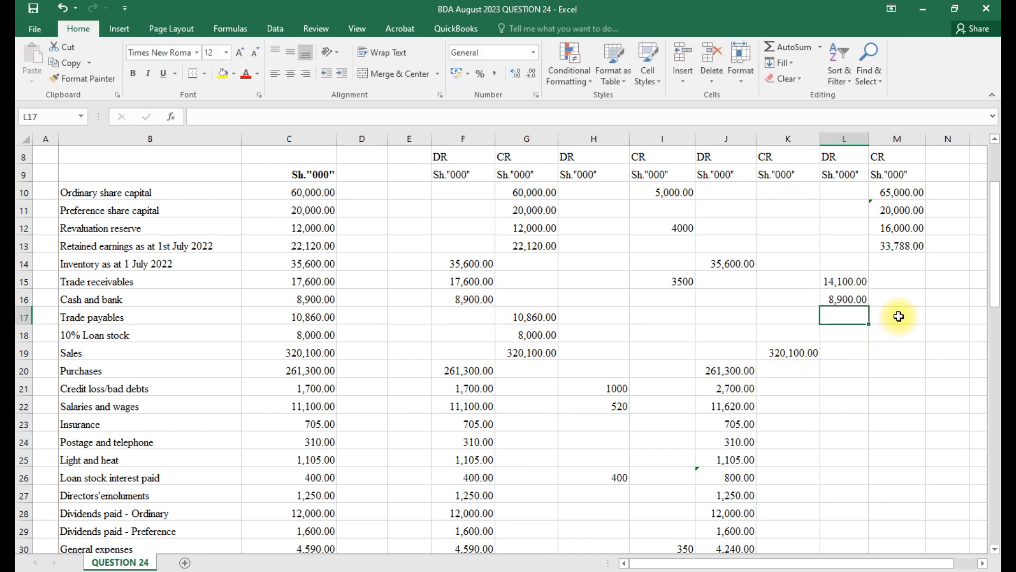
- Carry trade payables and 10% loan stock to the financial position credit column by linking M17 to G17 and M18 to G18
click(899, 315)
text(=)
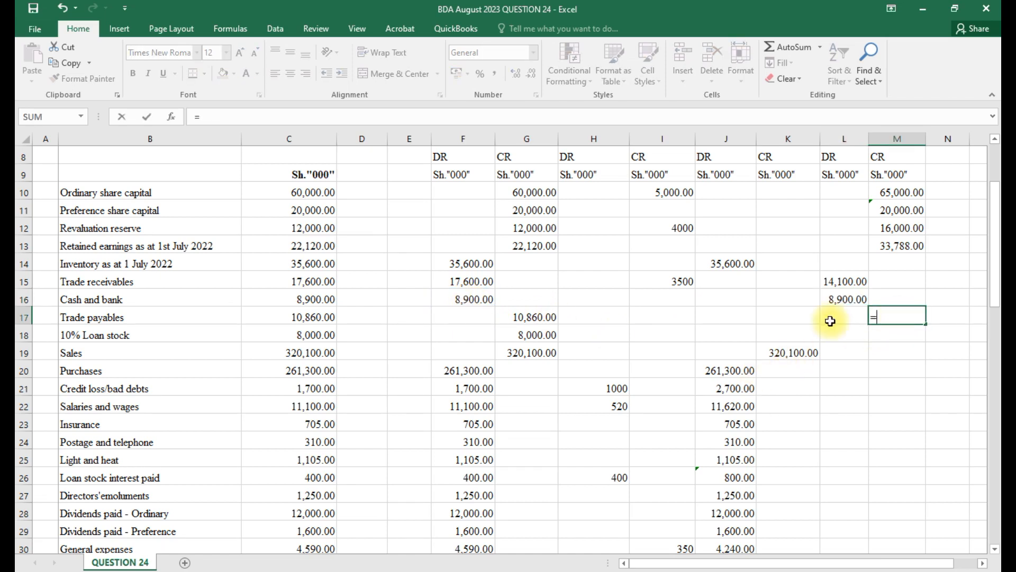
click(538, 317)
key(Return)
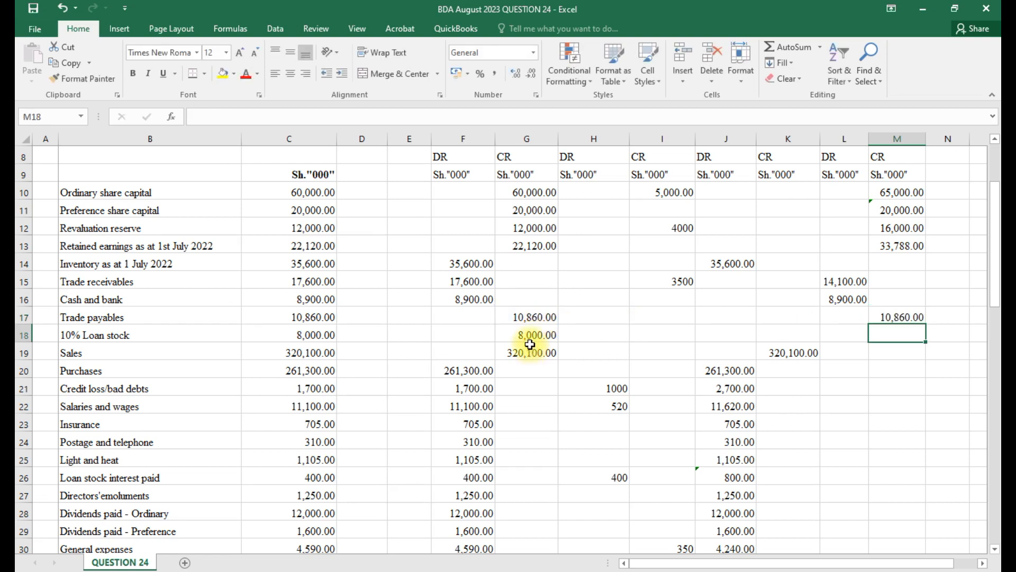
text(=)
click(529, 336)
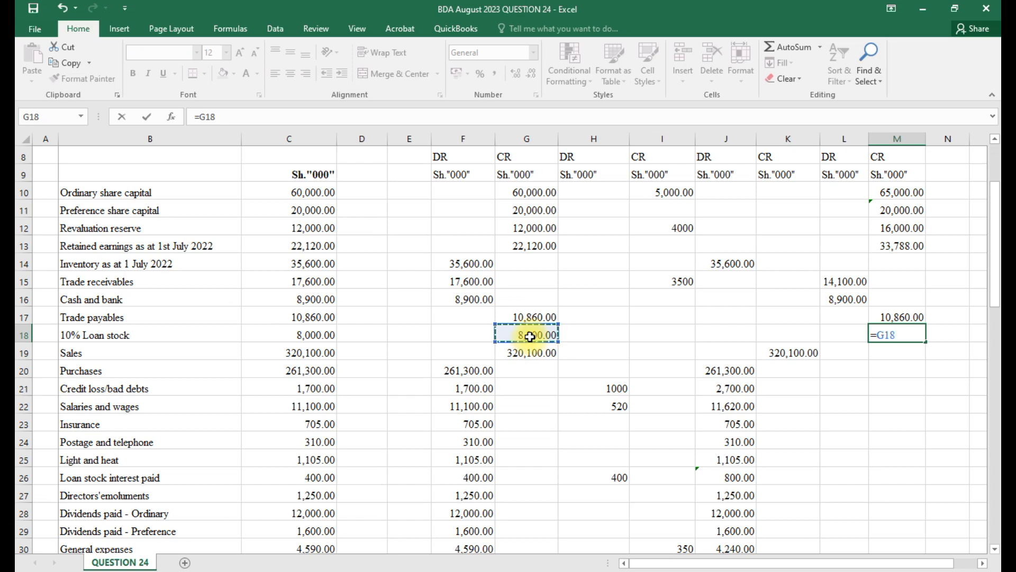
key(Return)
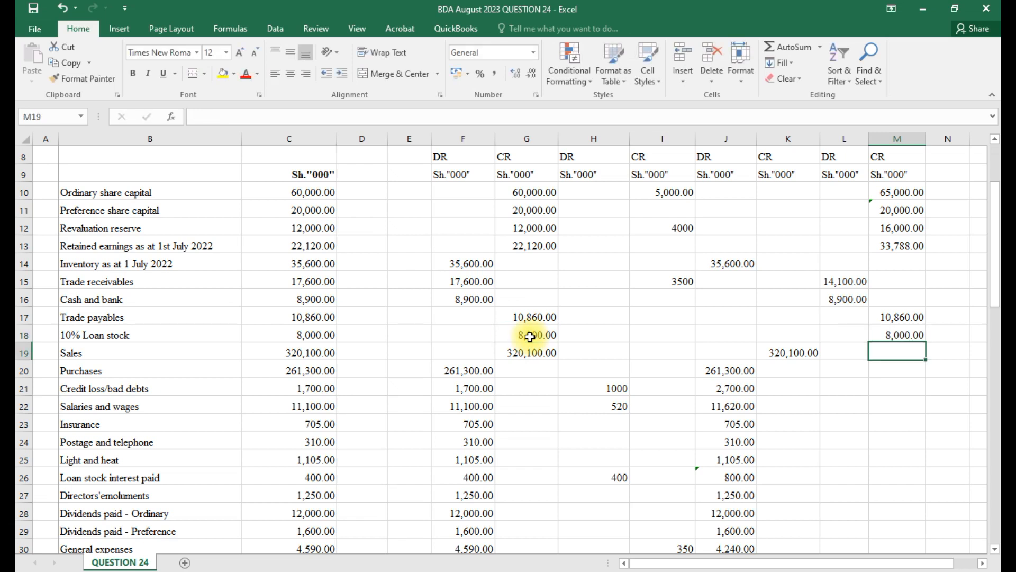
- Review the rows from sales down to the suspense account for balances that belong in the financial position columns
scroll(530, 336, down, 1)
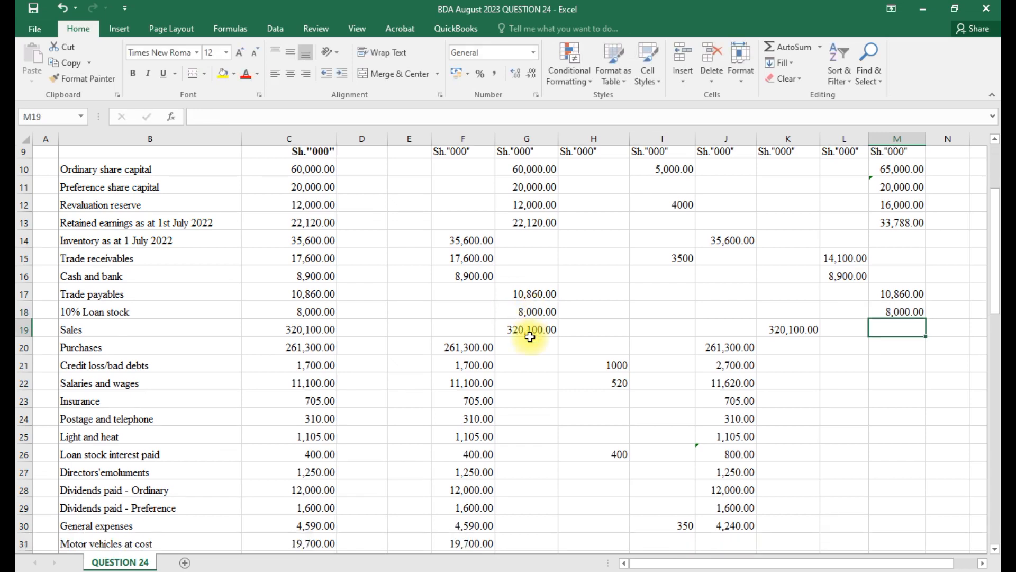
scroll(530, 337, down, 1)
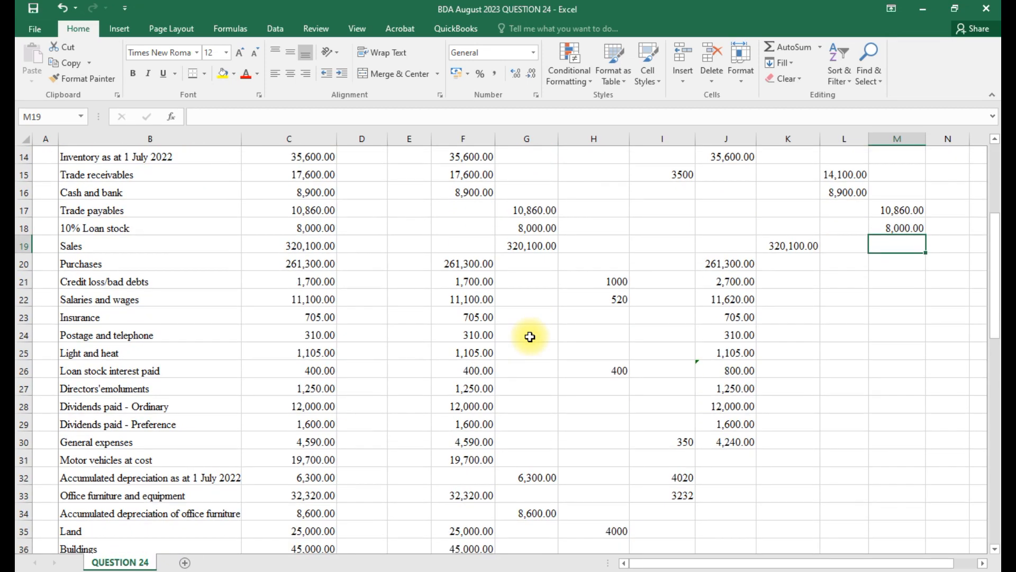
scroll(530, 337, down, 2)
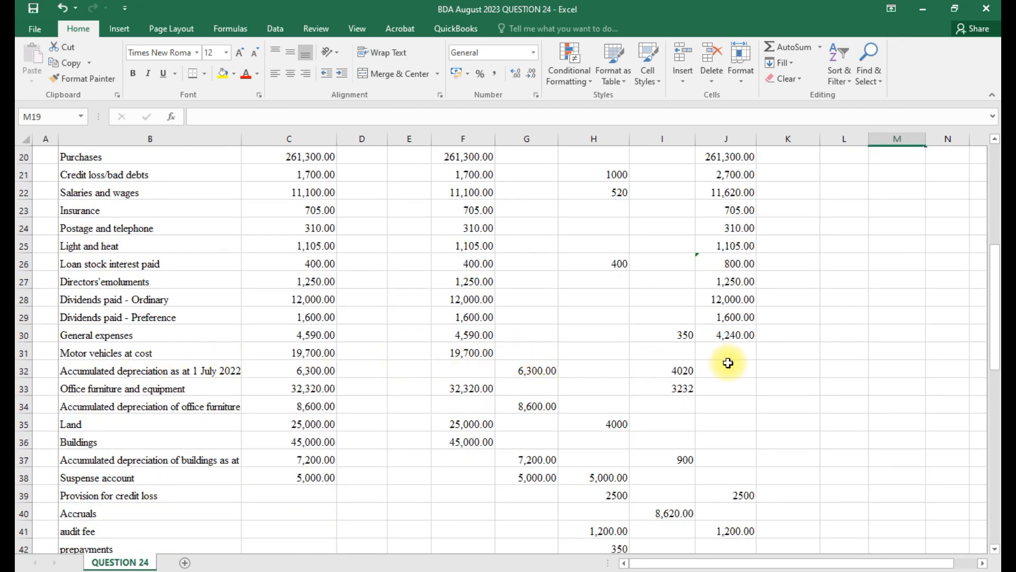
scroll(728, 363, up, 1)
scroll(728, 363, up, 3)
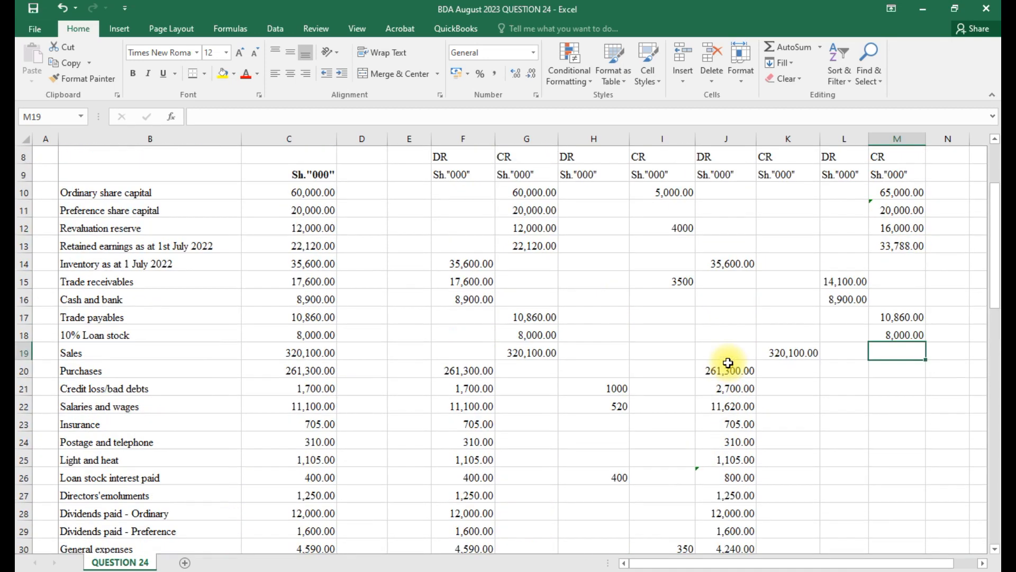
scroll(728, 363, down, 1)
scroll(728, 363, up, 1)
scroll(728, 363, down, 1)
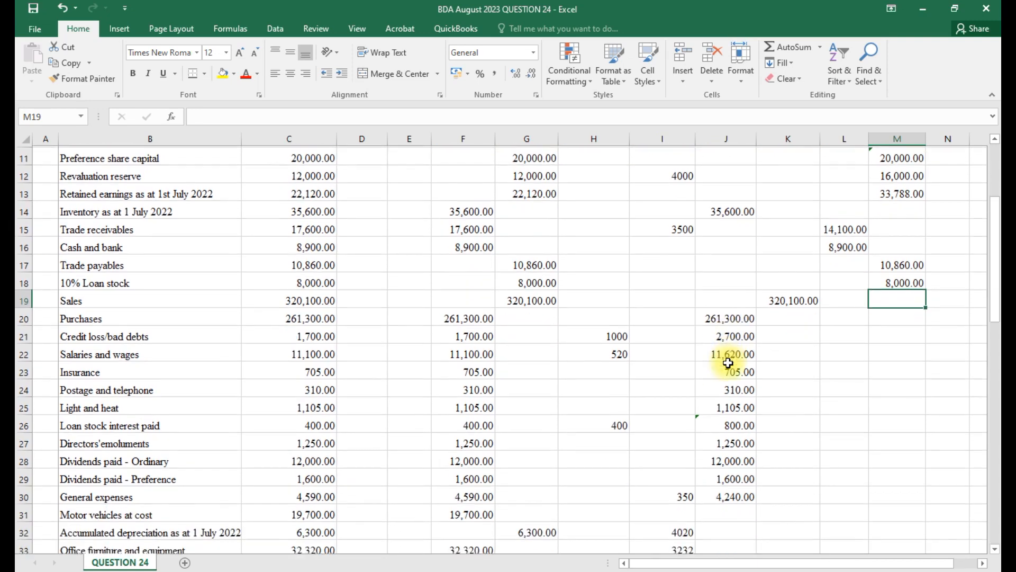
scroll(728, 363, down, 3)
scroll(672, 396, up, 2)
scroll(673, 397, down, 1)
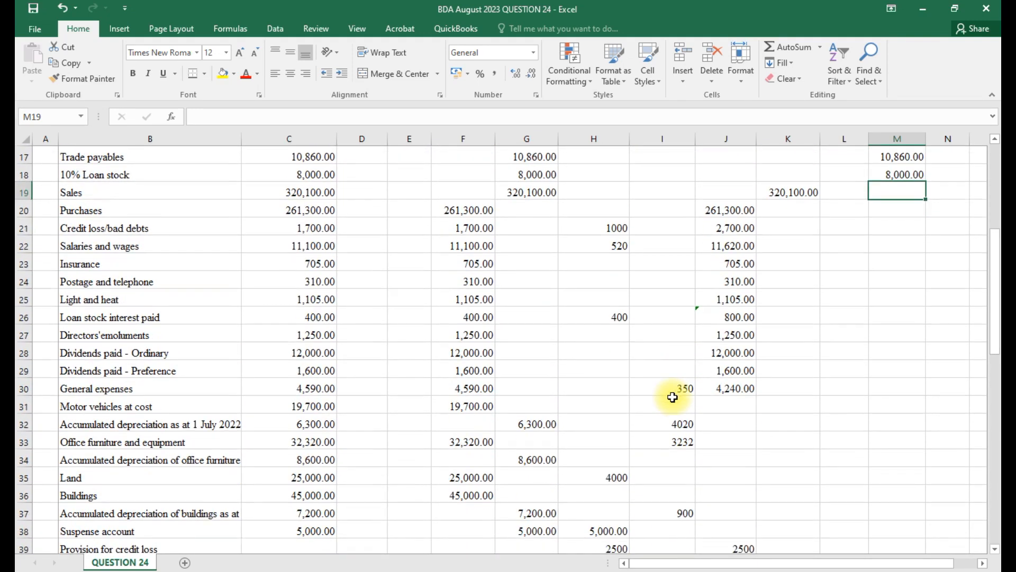
scroll(672, 403, up, 3)
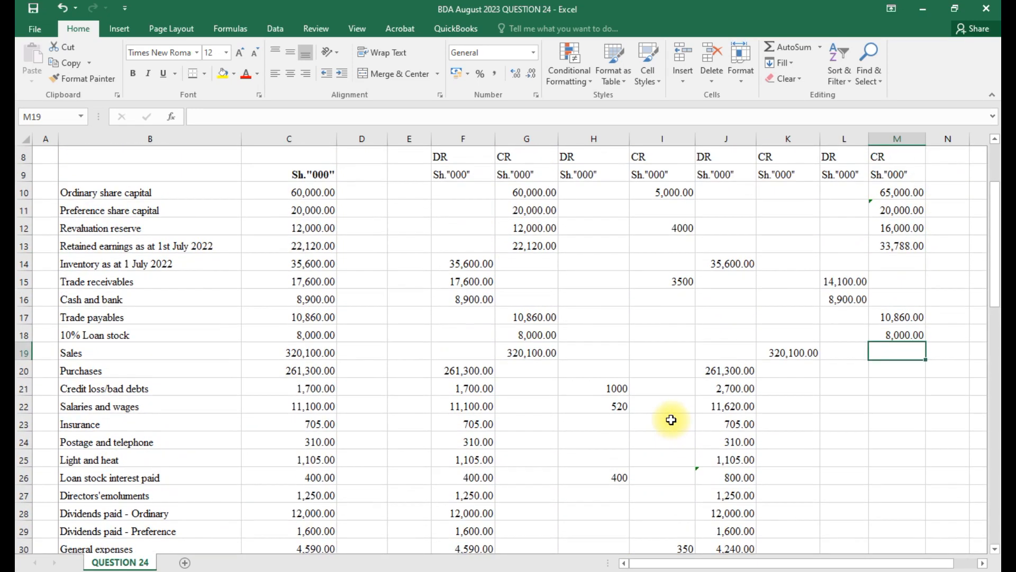
- Carry motor vehicles at cost to the financial position debit column by linking L31 to F31
scroll(671, 419, down, 1)
scroll(350, 496, down, 1)
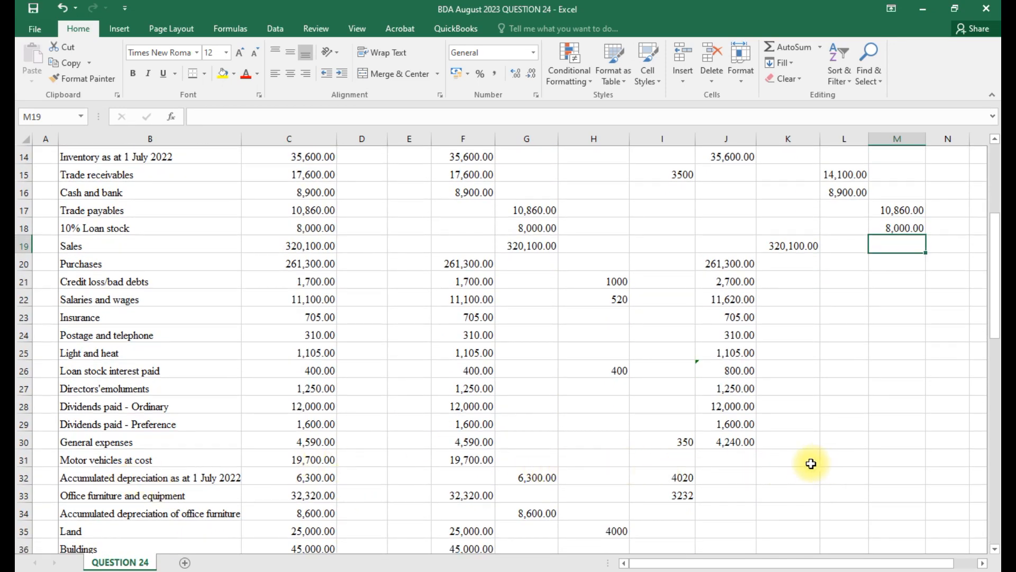
click(835, 462)
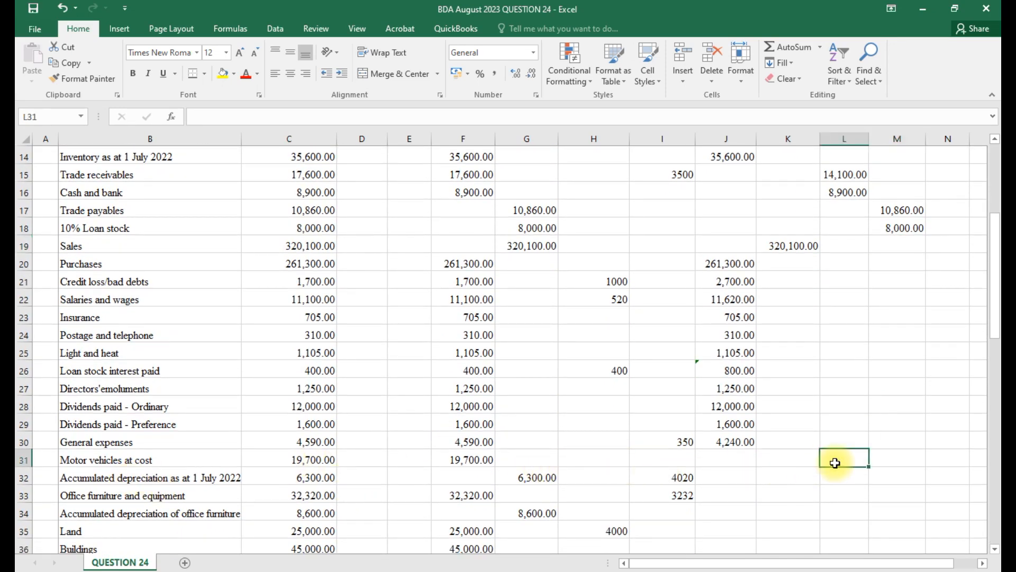
text(=)
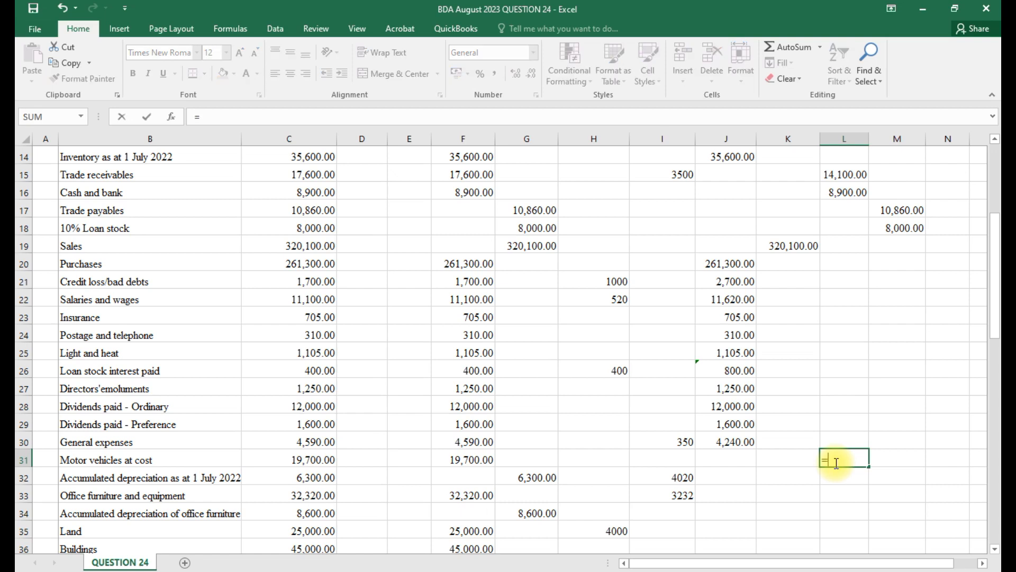
click(481, 462)
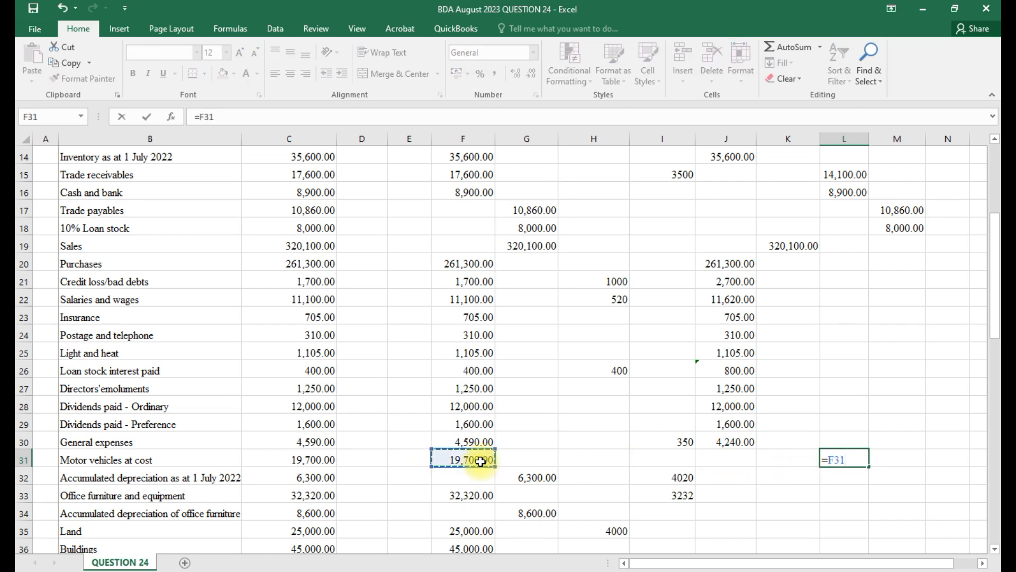
key(Return)
- Carry the motor vehicles' accumulated depreciation to the financial position credit column by linking M32 to G32
click(876, 476)
text(=)
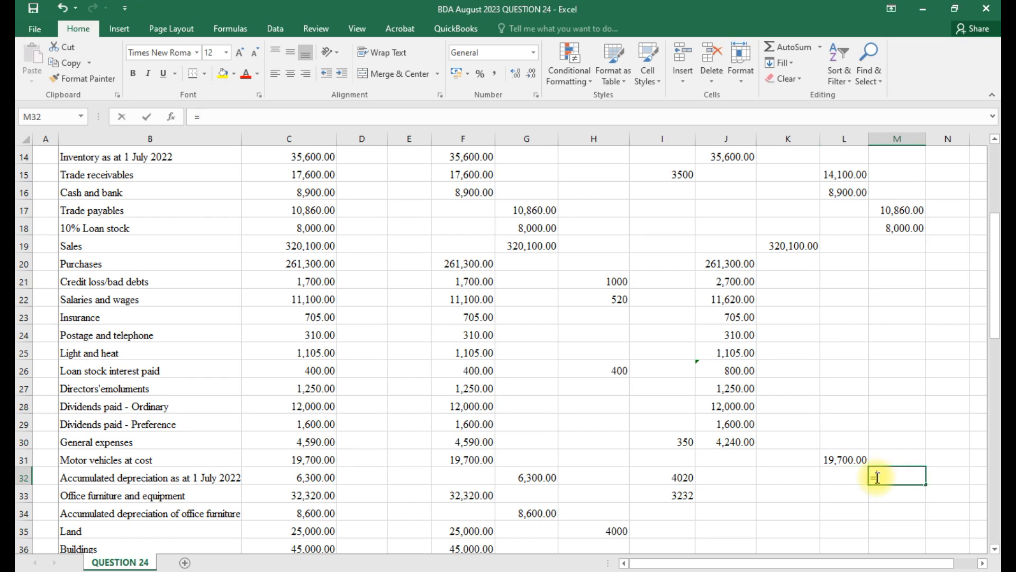
click(533, 477)
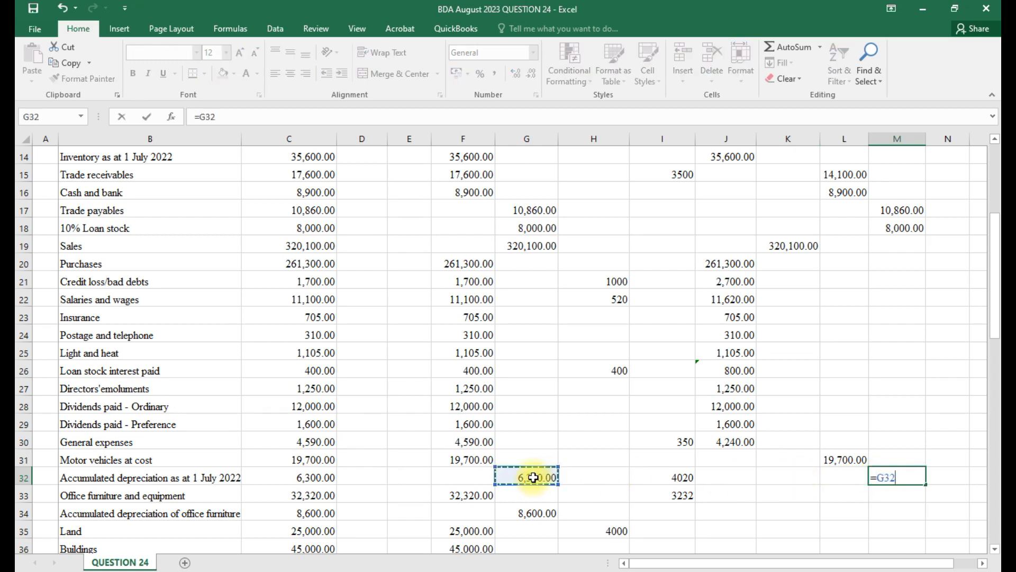
key(Return)
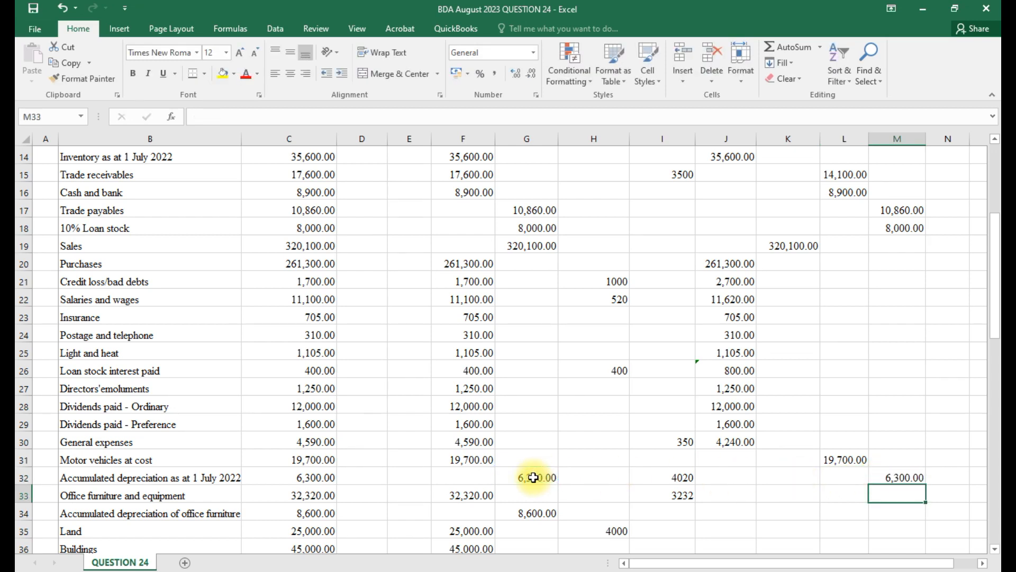
- Carry office furniture and equipment and its accumulated depreciation to the financial position columns by linking L33 to F33 and M34 to G34
click(834, 492)
text(=)
click(450, 493)
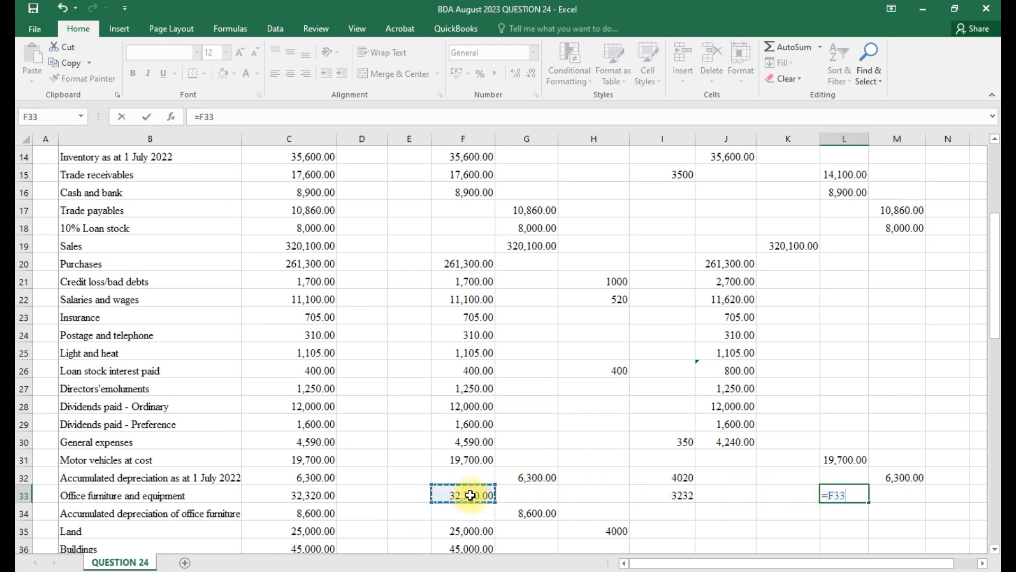
key(Return)
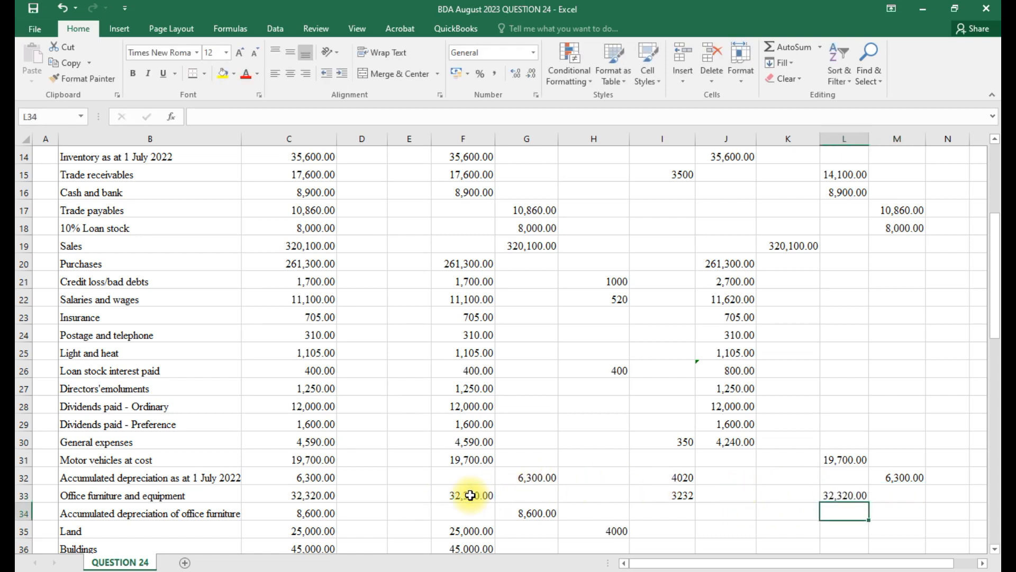
click(898, 513)
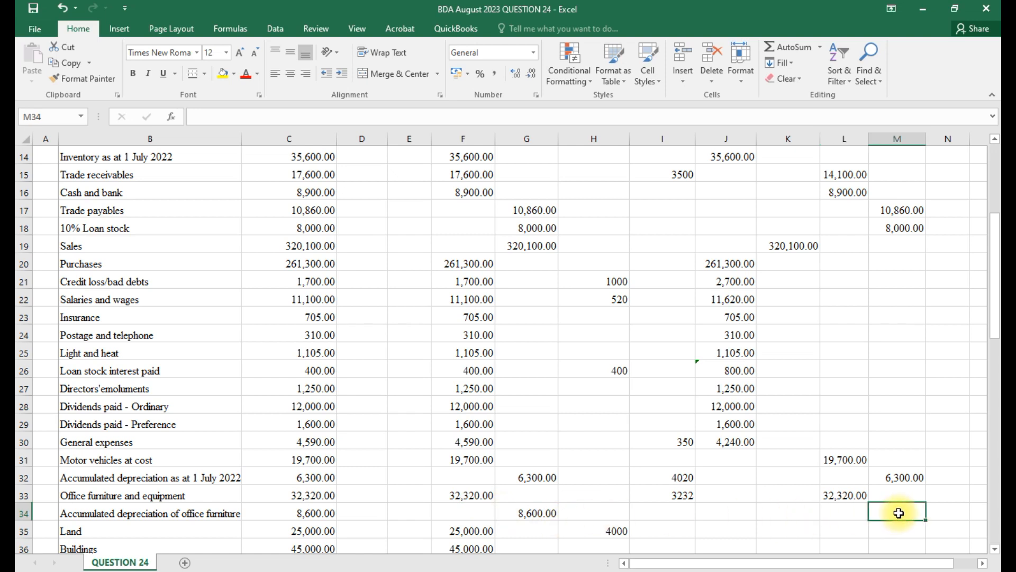
text(=)
click(526, 512)
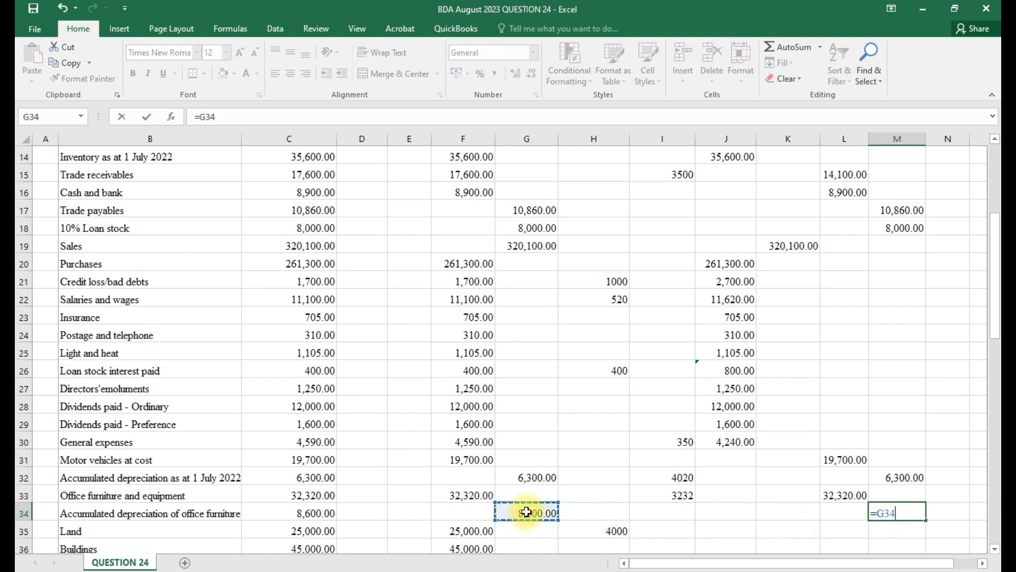
key(Return)
- Carry land and buildings to the financial position debit column with =F35+H35 in L35 and =F36 in L36
scroll(526, 512, down, 1)
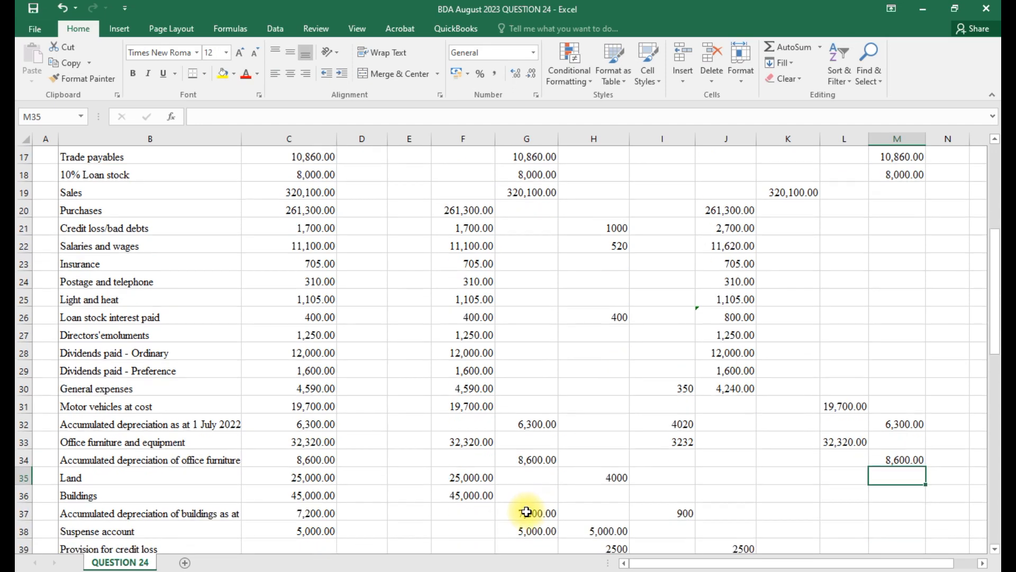
click(851, 481)
text(=)
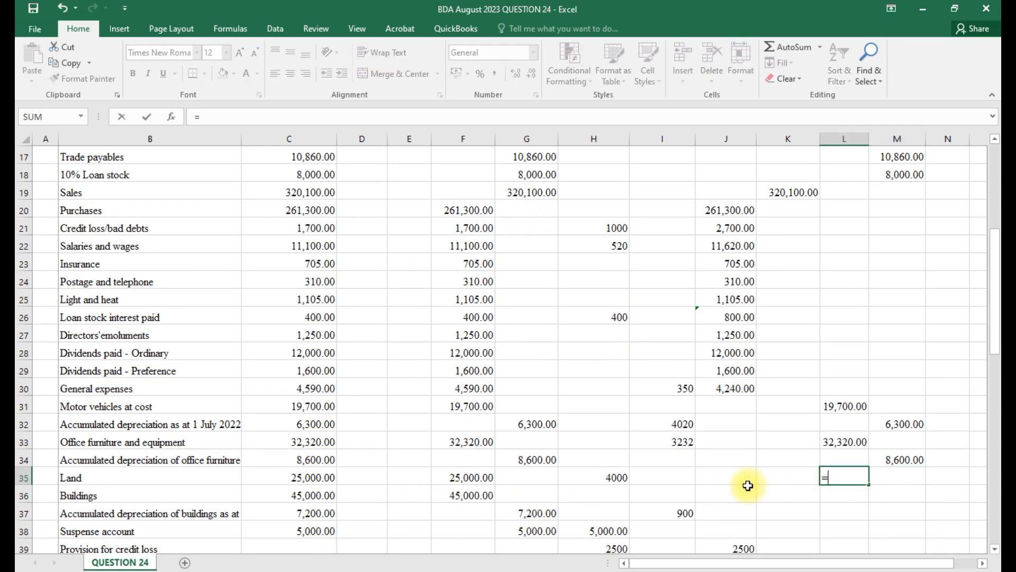
click(468, 477)
text(+)
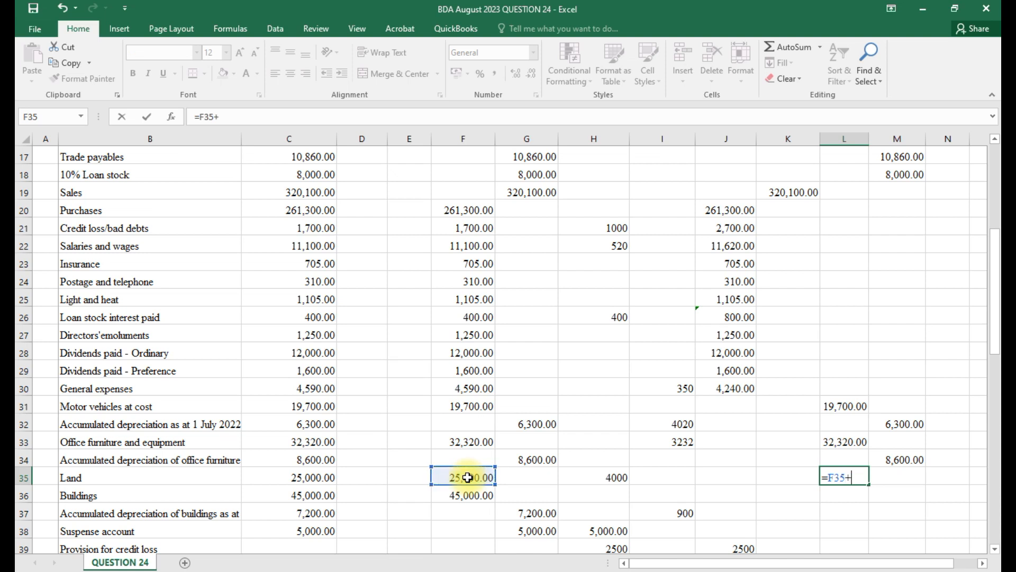
click(607, 477)
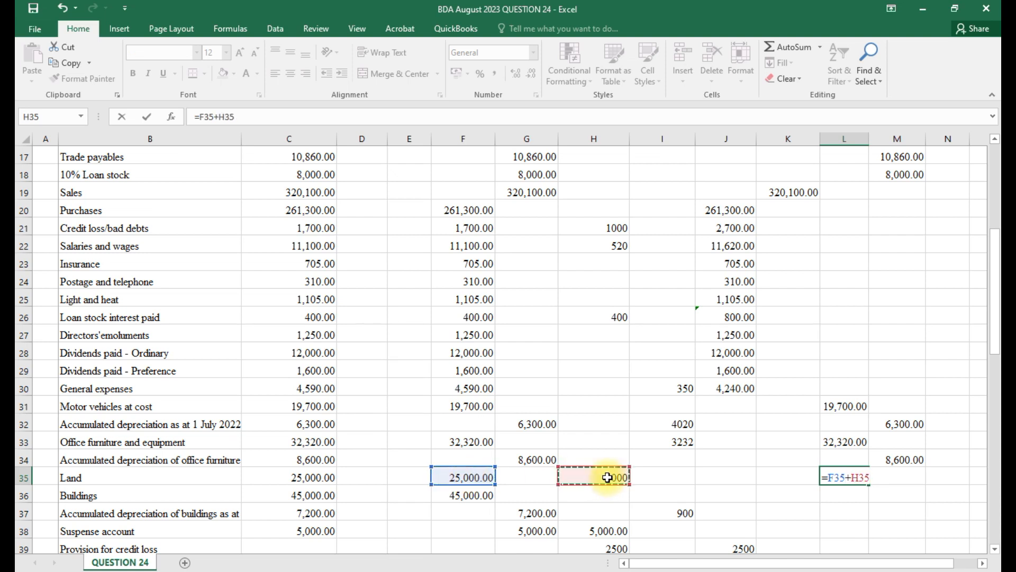
key(Return)
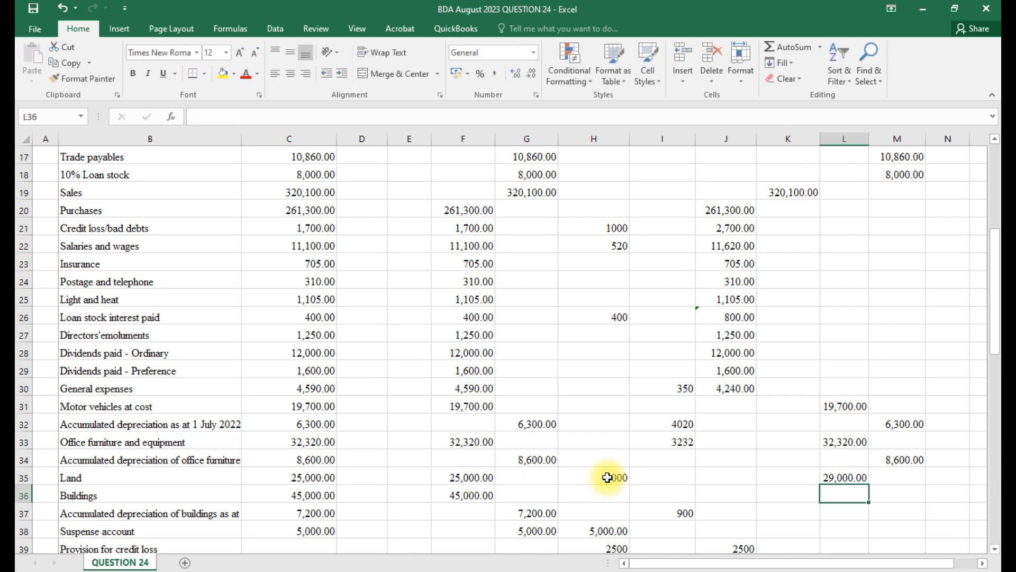
text(=)
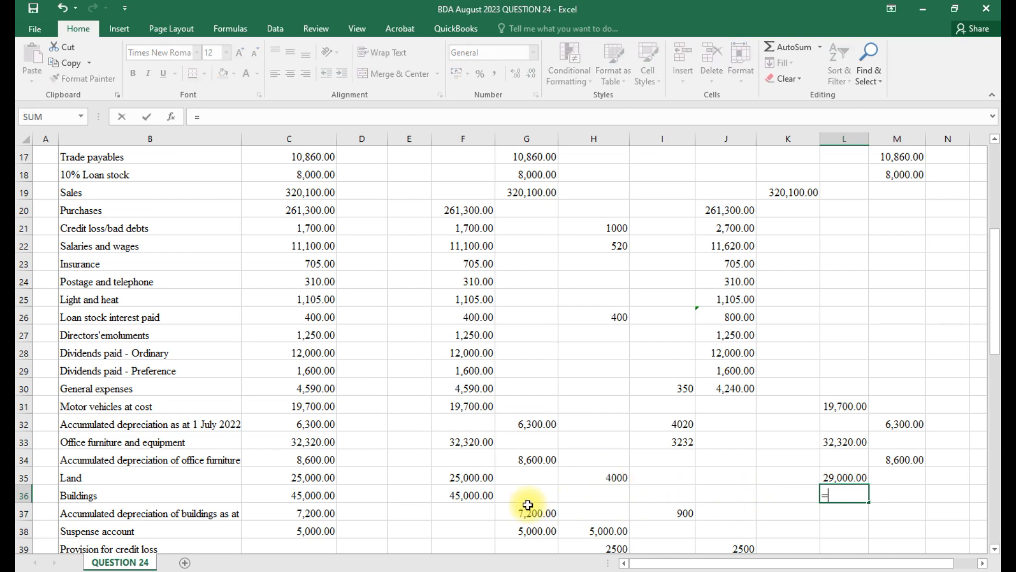
click(466, 499)
key(Return)
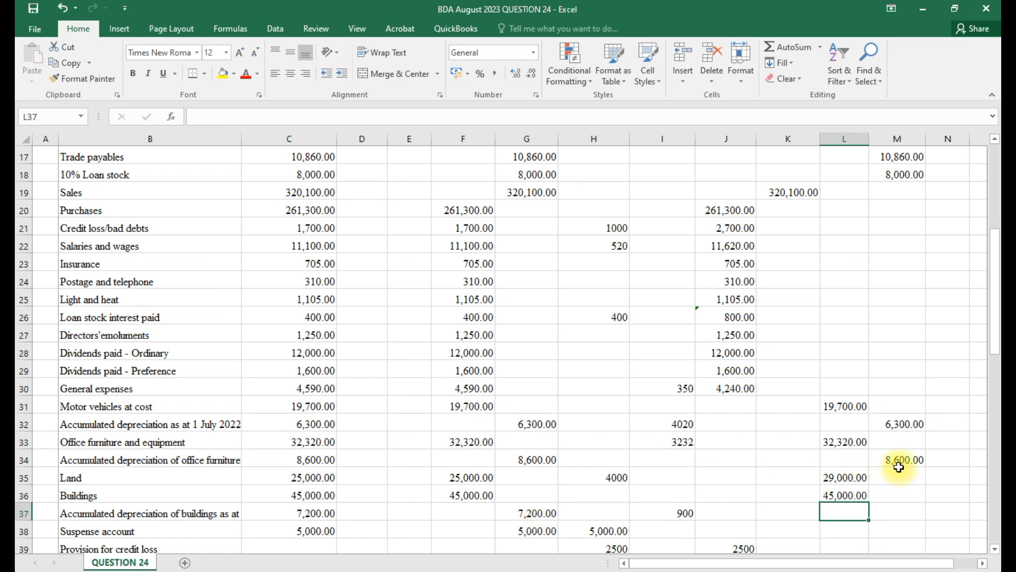
- Carry the buildings' adjusted accumulated depreciation to the financial position credit column with =G37+I37 in M37
click(900, 511)
text(=)
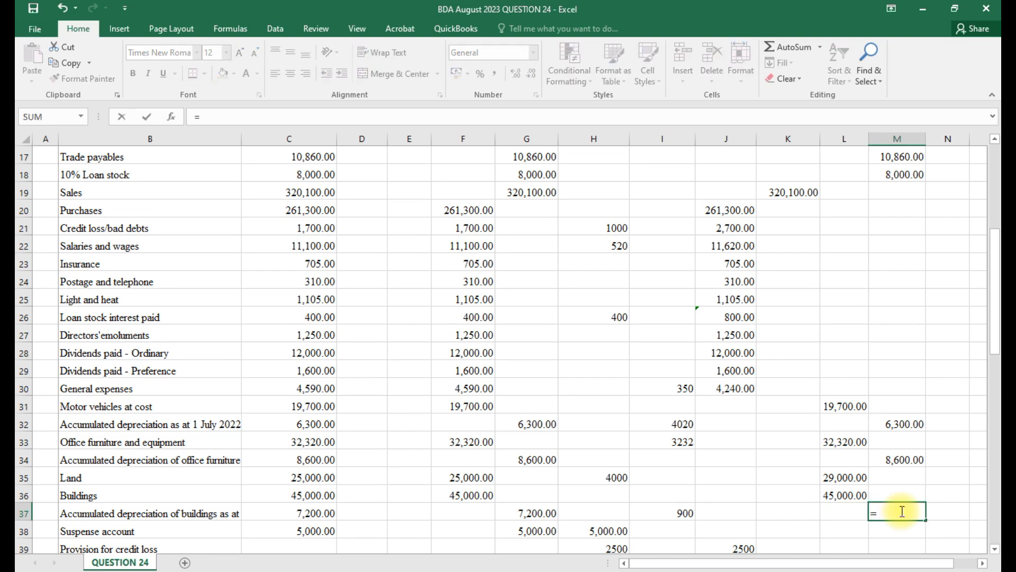
click(529, 512)
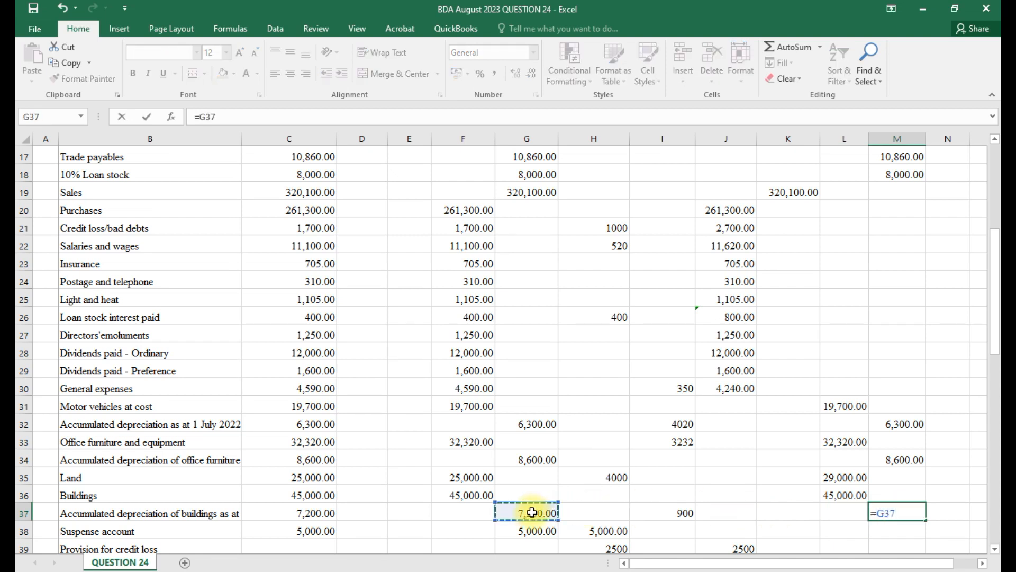
text(+)
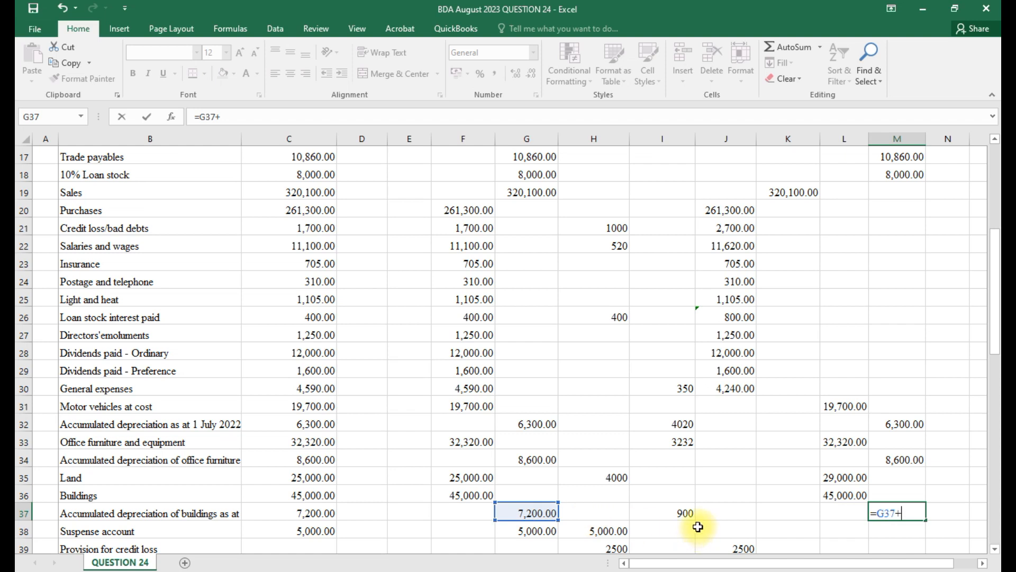
click(686, 513)
key(Return)
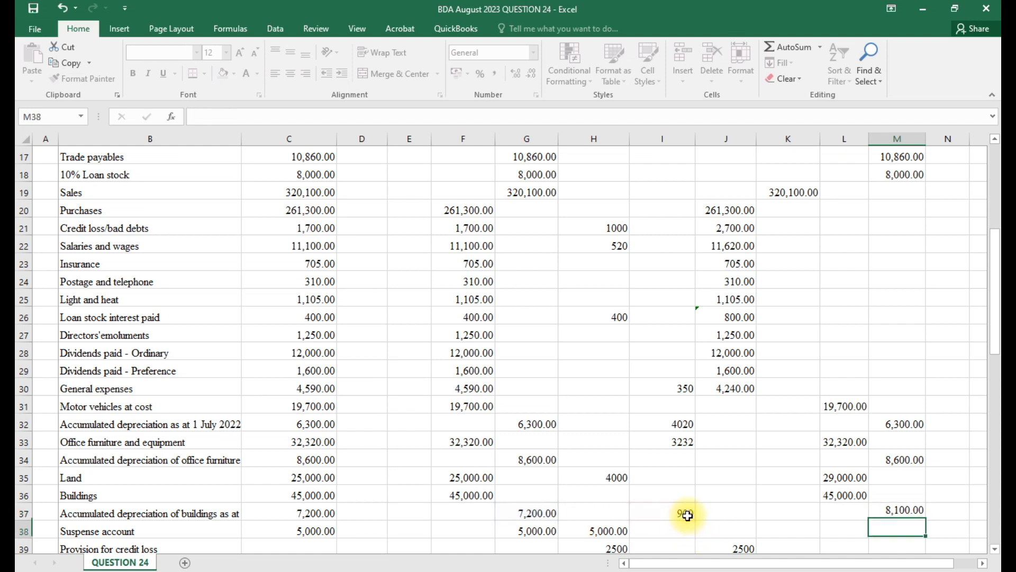
- Move the office furniture depreciation adjustment from I33 to the accumulated depreciation row at I34
click(910, 459)
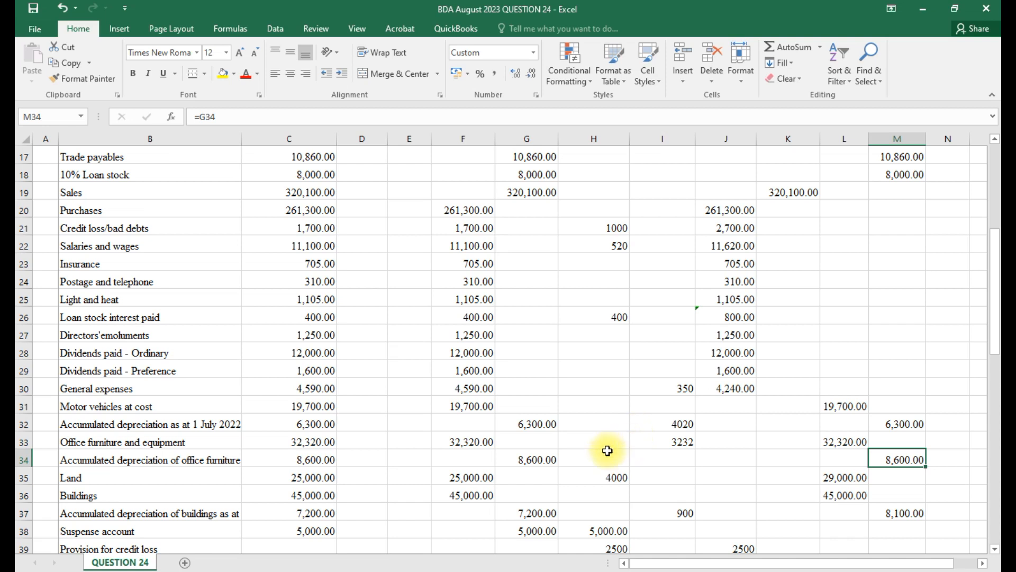
click(662, 462)
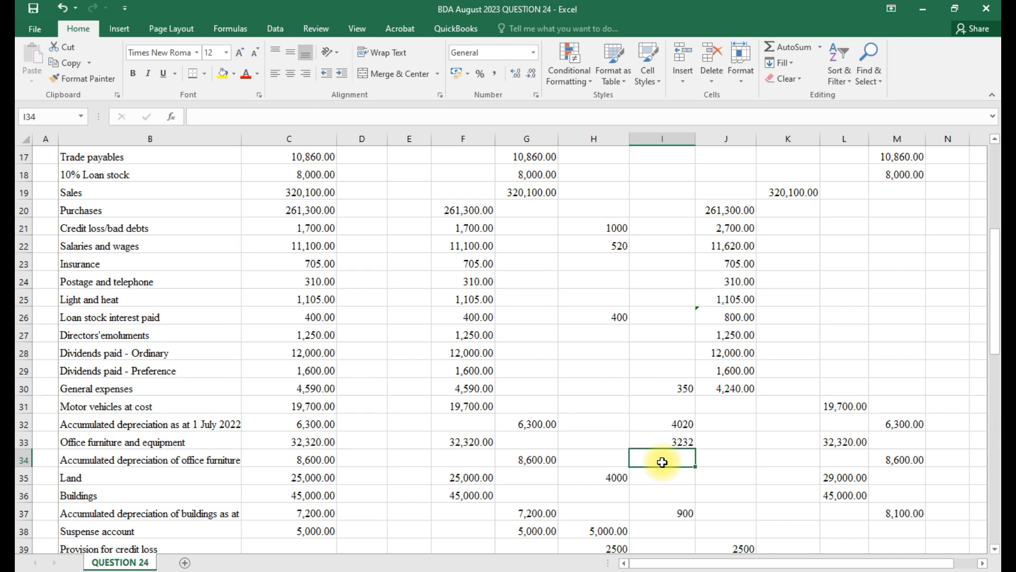
click(667, 442)
right_click(668, 443)
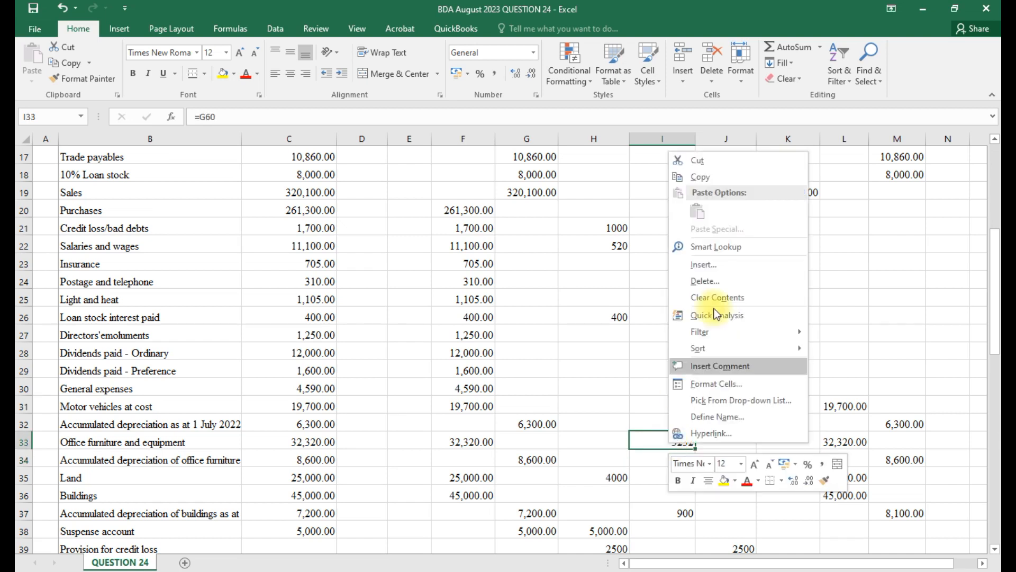
click(696, 161)
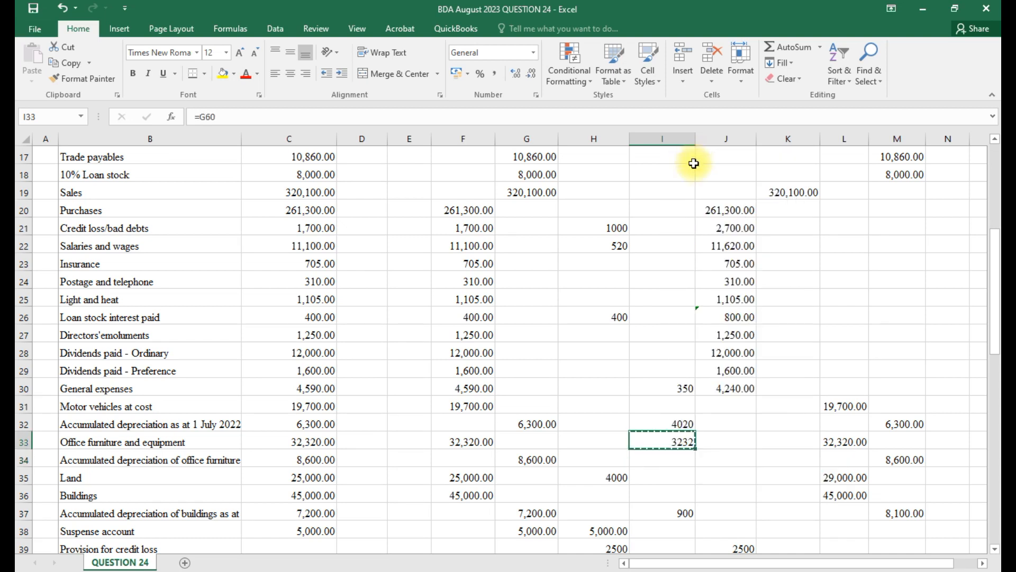
click(658, 459)
right_click(658, 460)
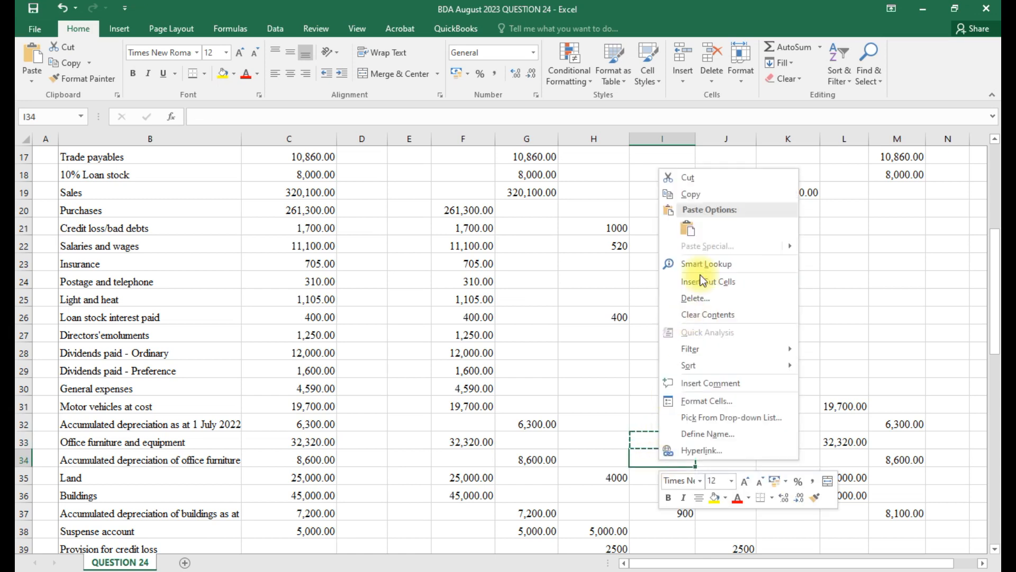
click(689, 227)
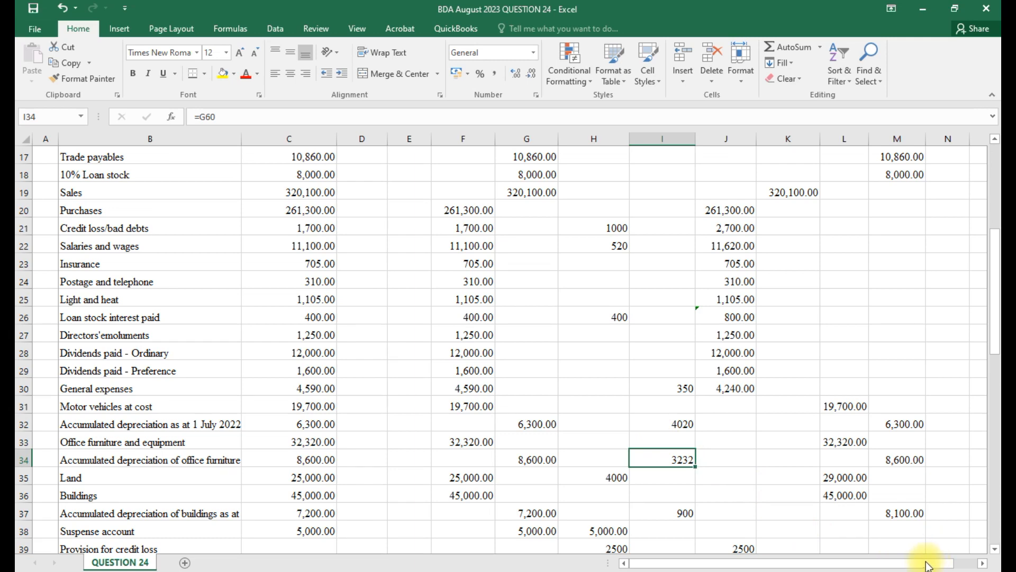
- Add the depreciation adjustment to office furniture's accumulated depreciation by extending the M34 formula to =G34+I34
scroll(919, 546, down, 3)
click(868, 434)
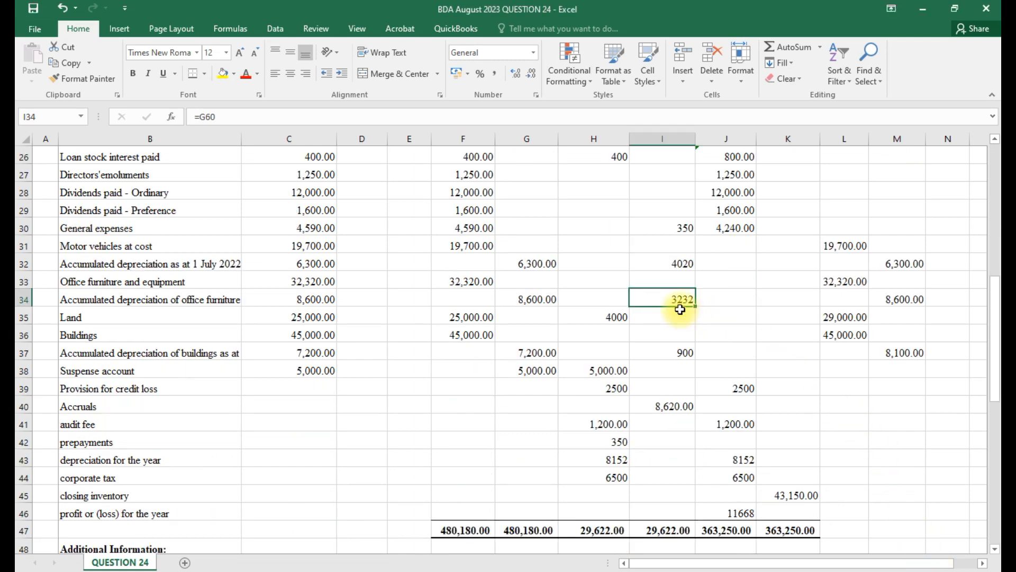
click(904, 302)
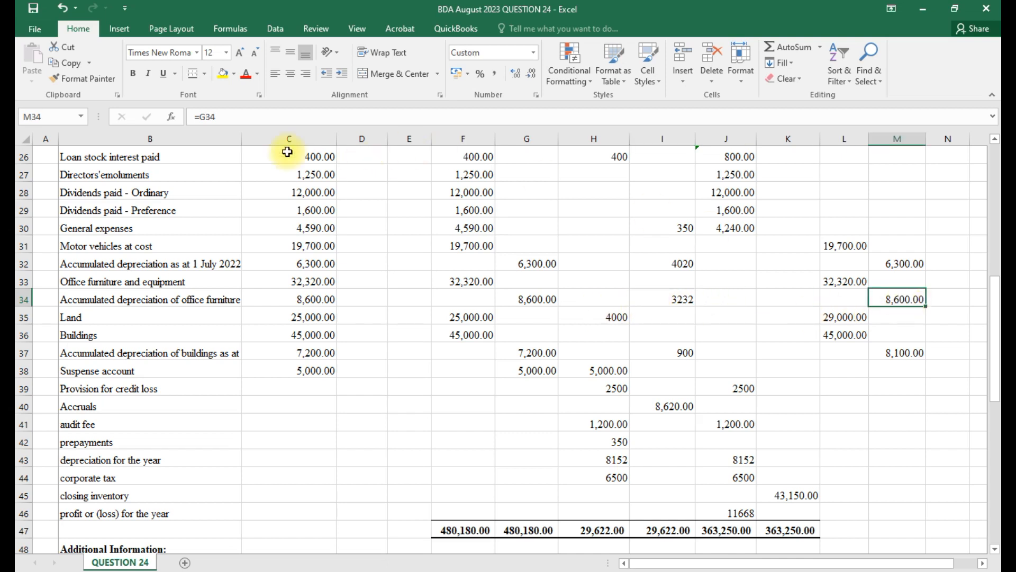
click(229, 120)
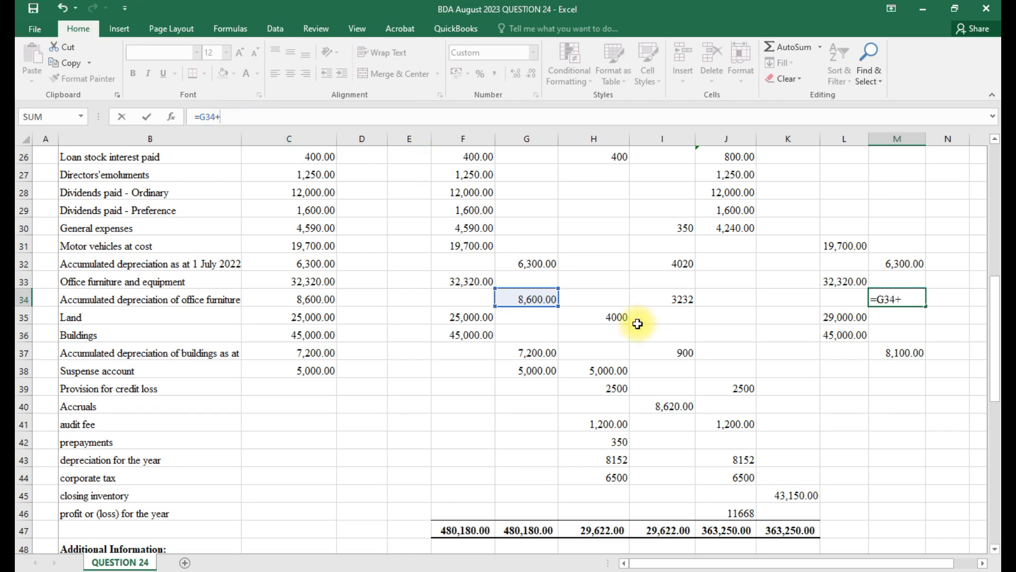
click(682, 298)
key(Return)
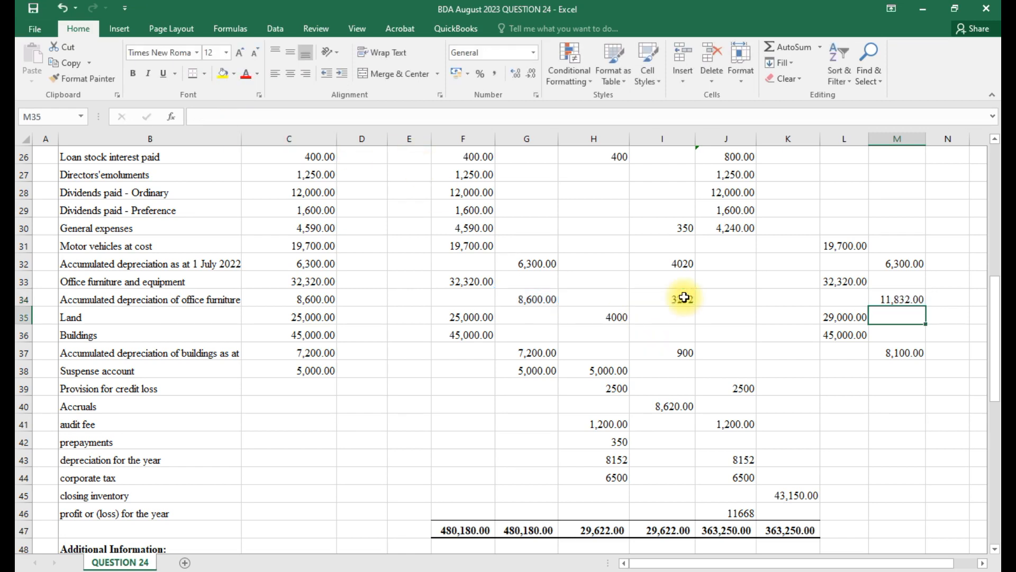
- Add the depreciation adjustment to the motor vehicles' accumulated depreciation by extending the M32 formula to =G32+I32
click(906, 263)
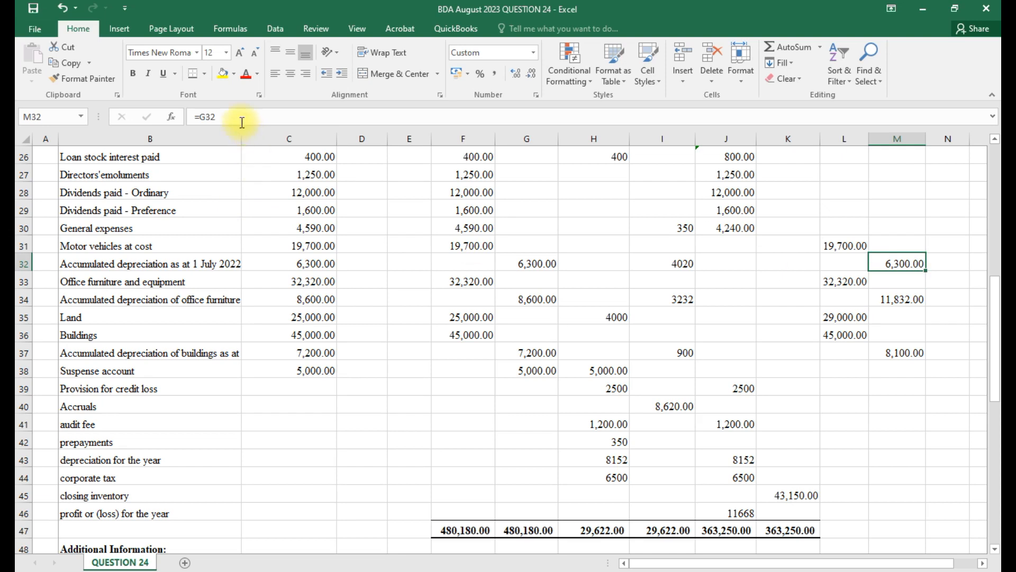
click(227, 117)
text(+)
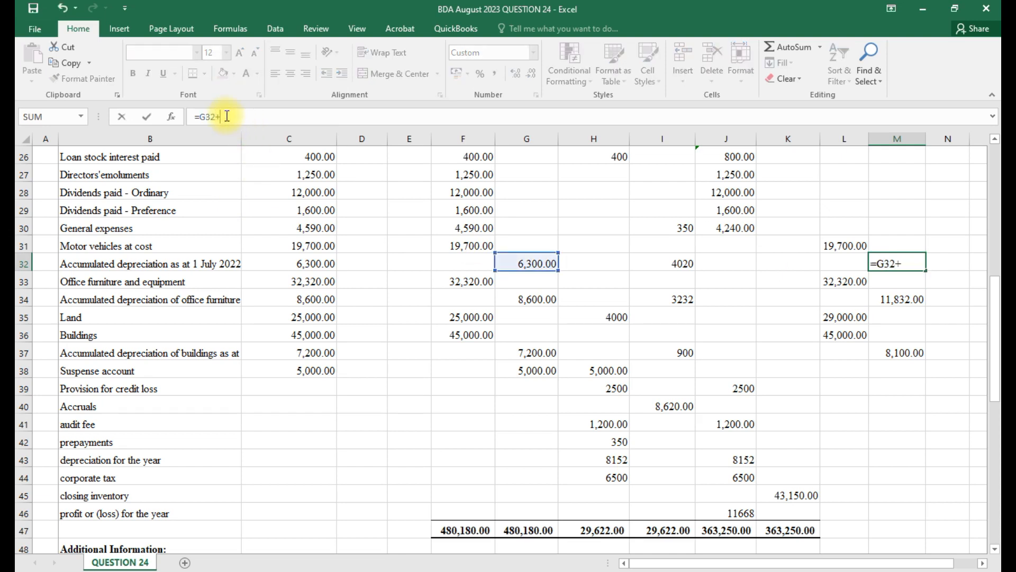
click(665, 265)
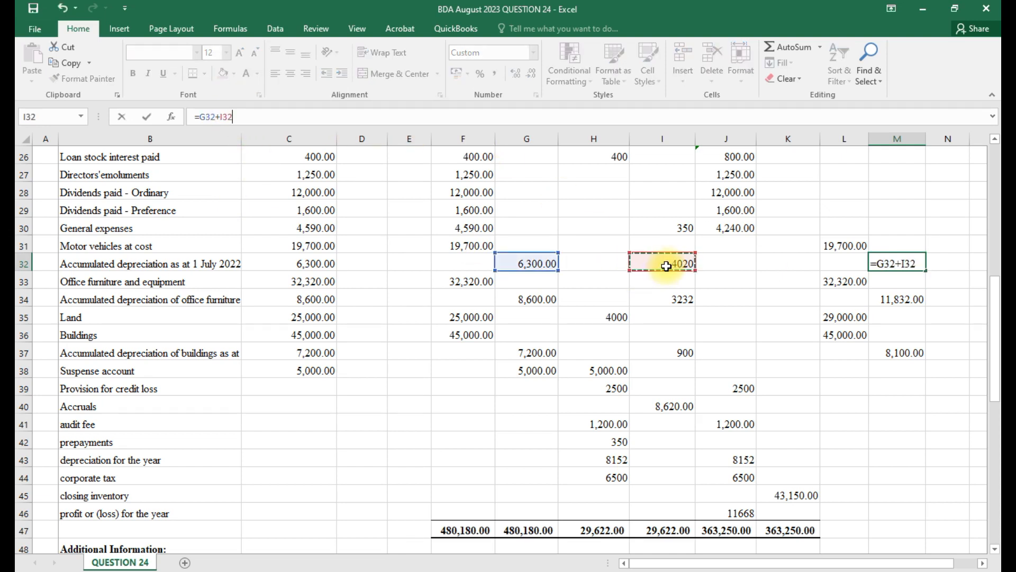
key(Return)
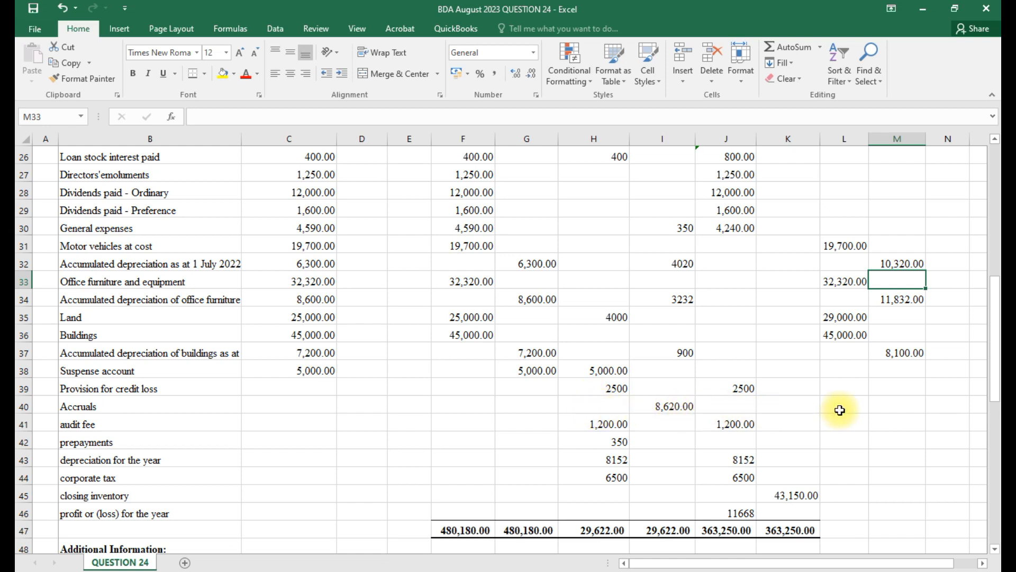
- Carry accruals to the financial position credit column by linking M40 to I40
click(909, 410)
text(=)
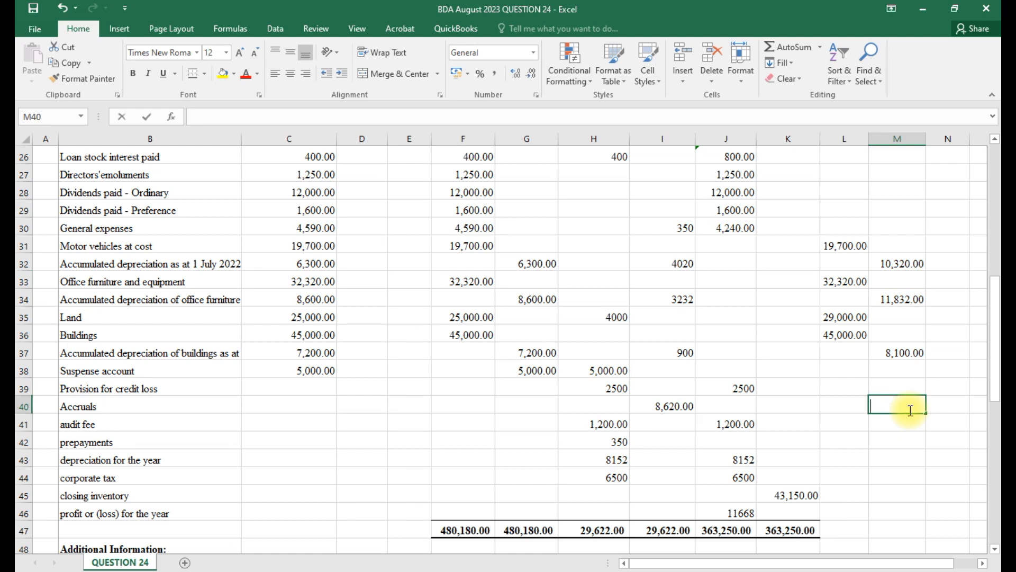
click(678, 405)
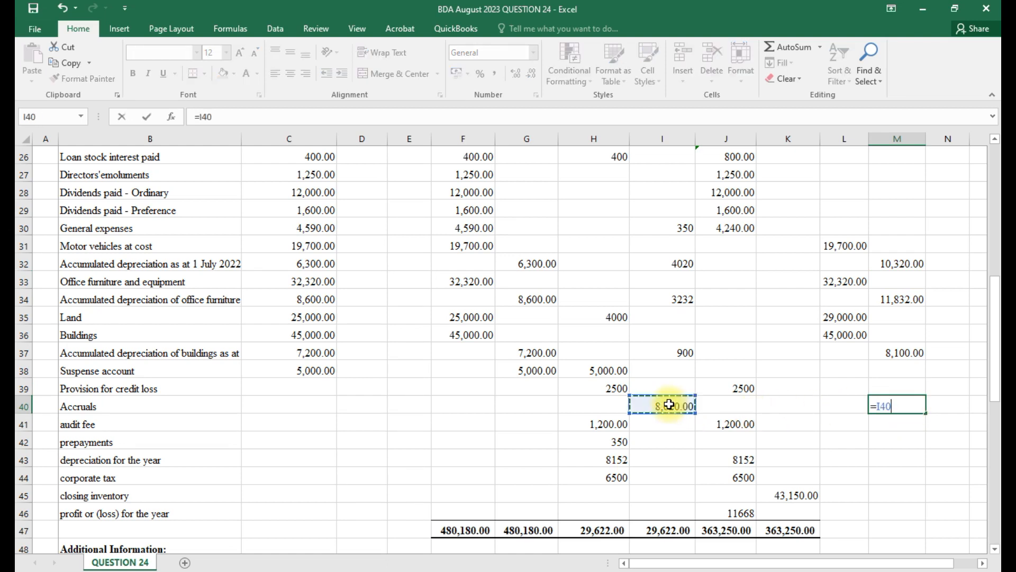
key(Return)
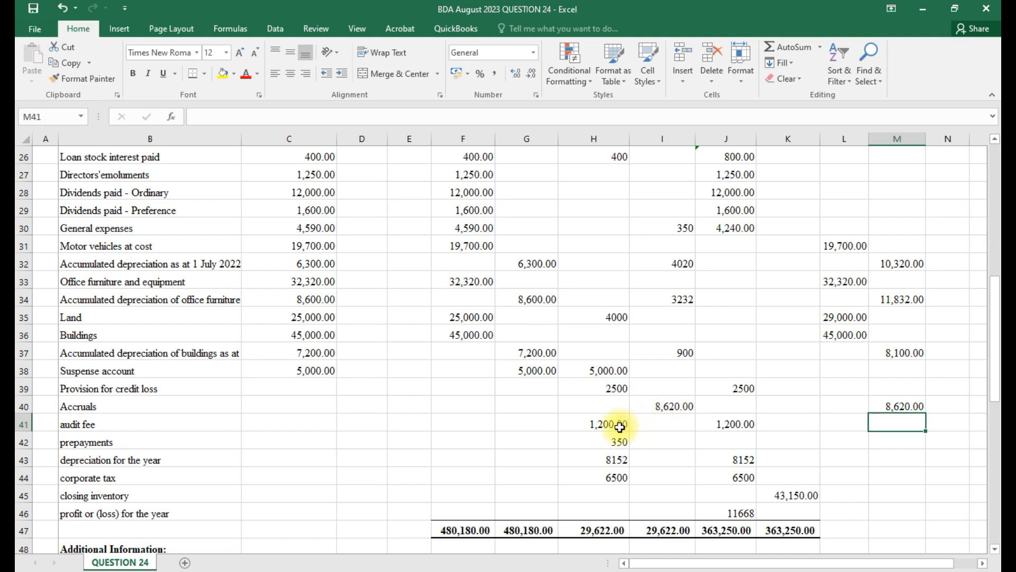
- Carry prepayments to the financial position debit column by linking L42 to H42
click(853, 449)
text(=)
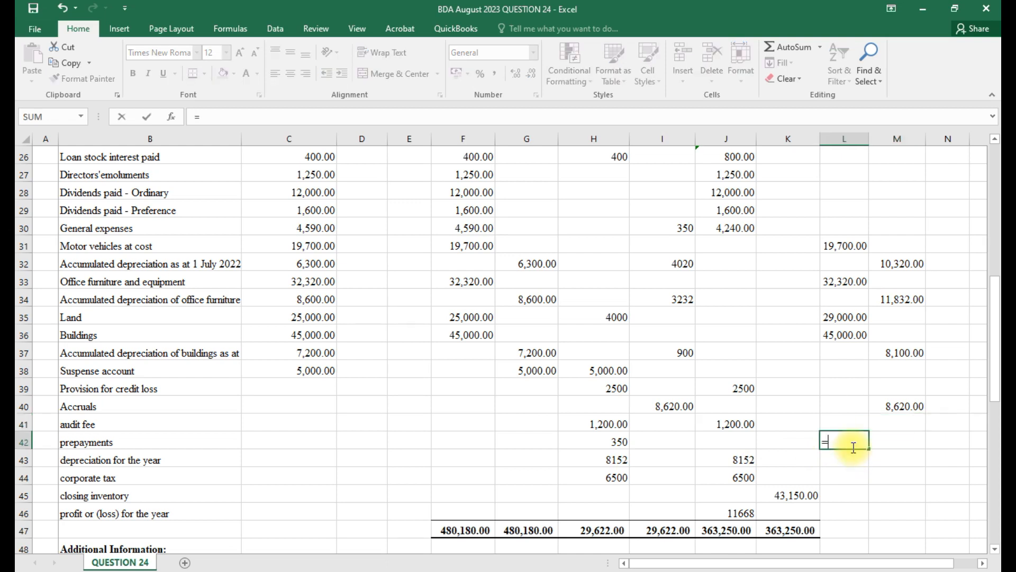
click(607, 442)
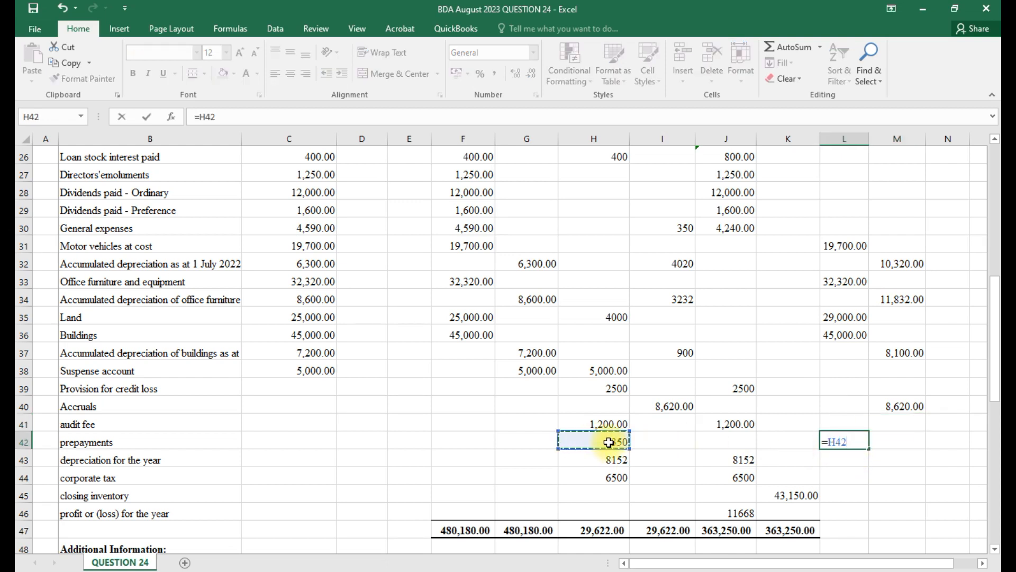
key(Return)
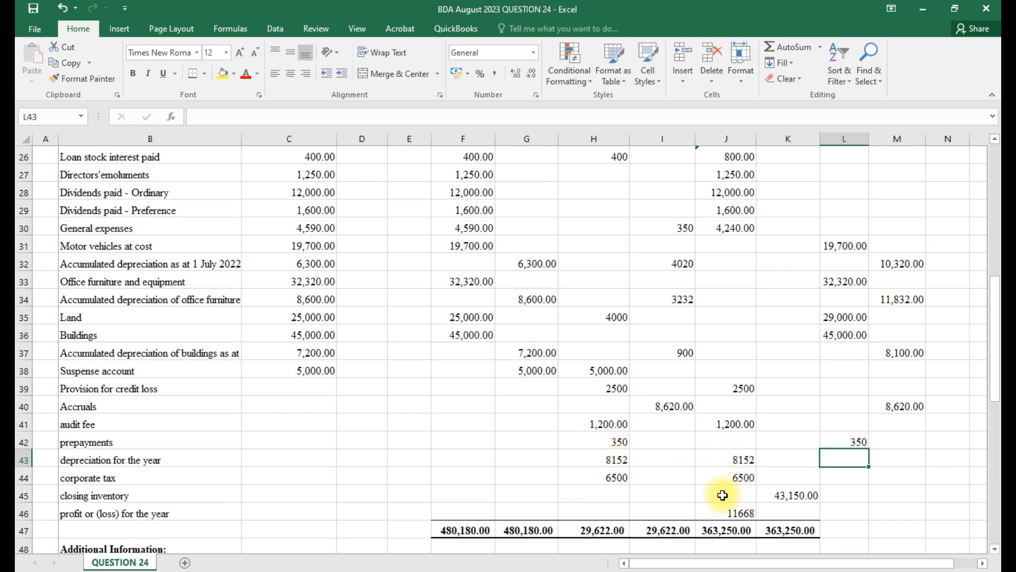
- Extend the K47 total formula across L47:M47 and widen columns L and M so both totals fit
click(880, 528)
click(842, 529)
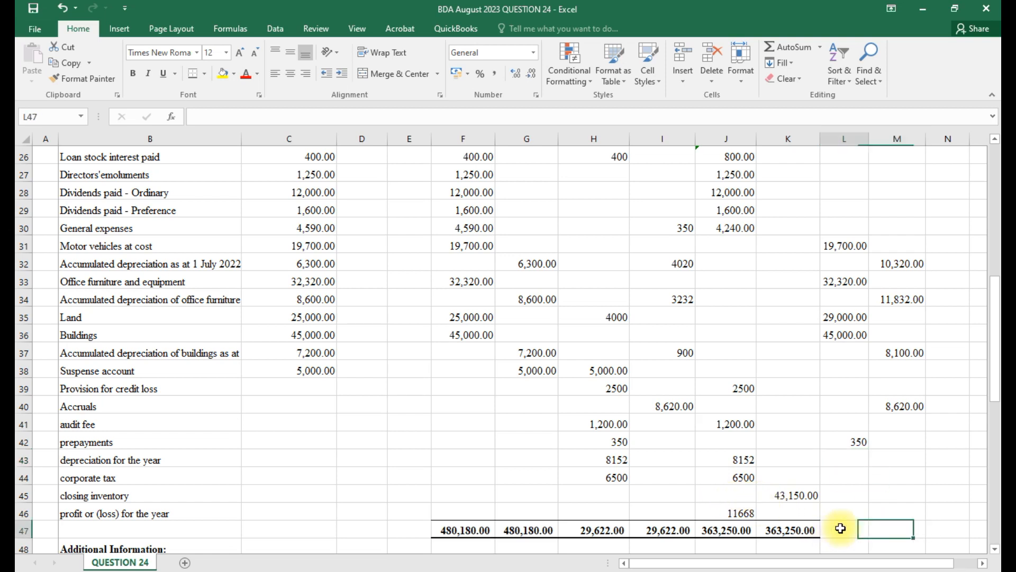
scroll(841, 528, down, 1)
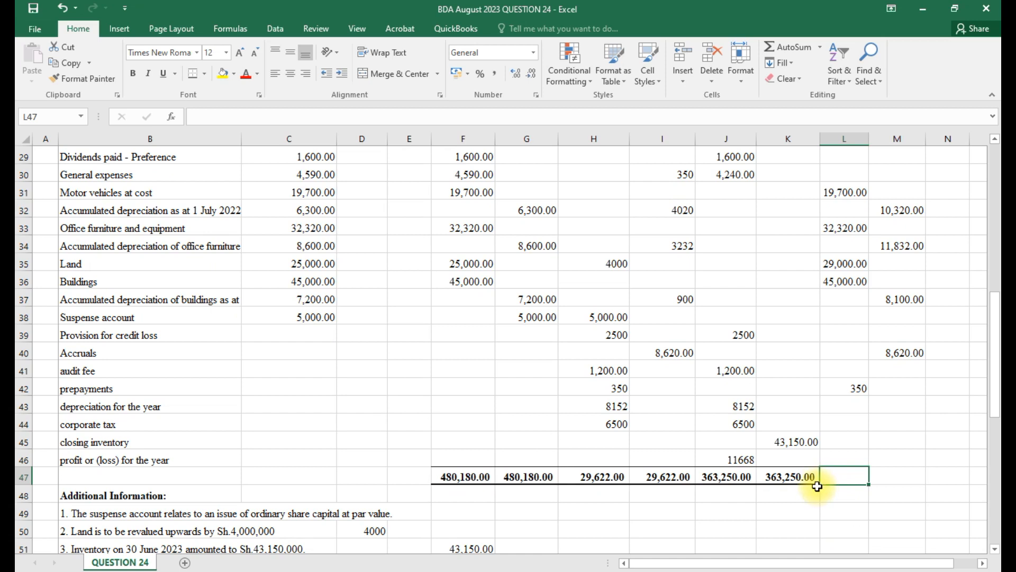
click(808, 477)
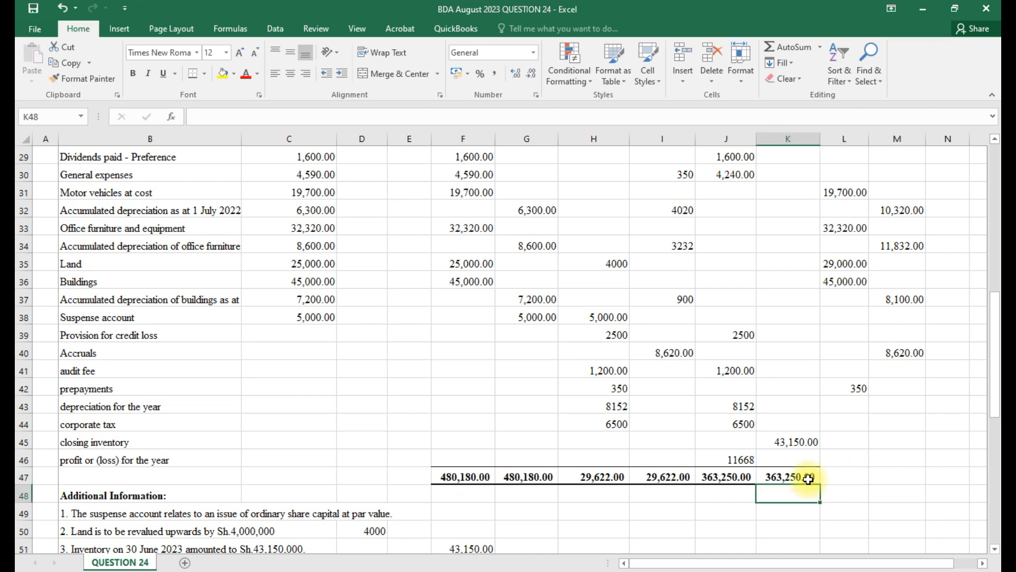
drag(820, 484, 913, 480)
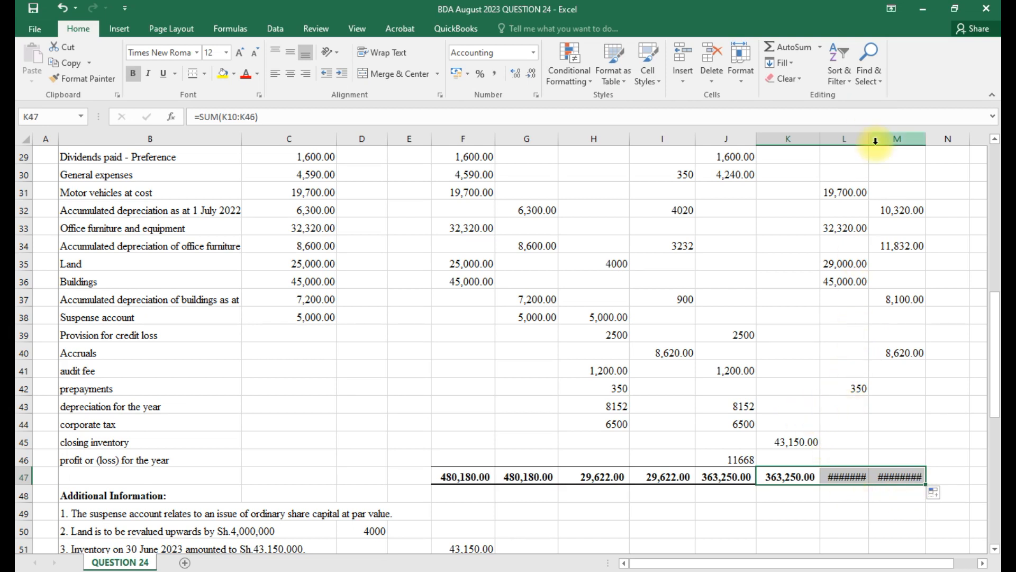
drag(868, 139, 882, 140)
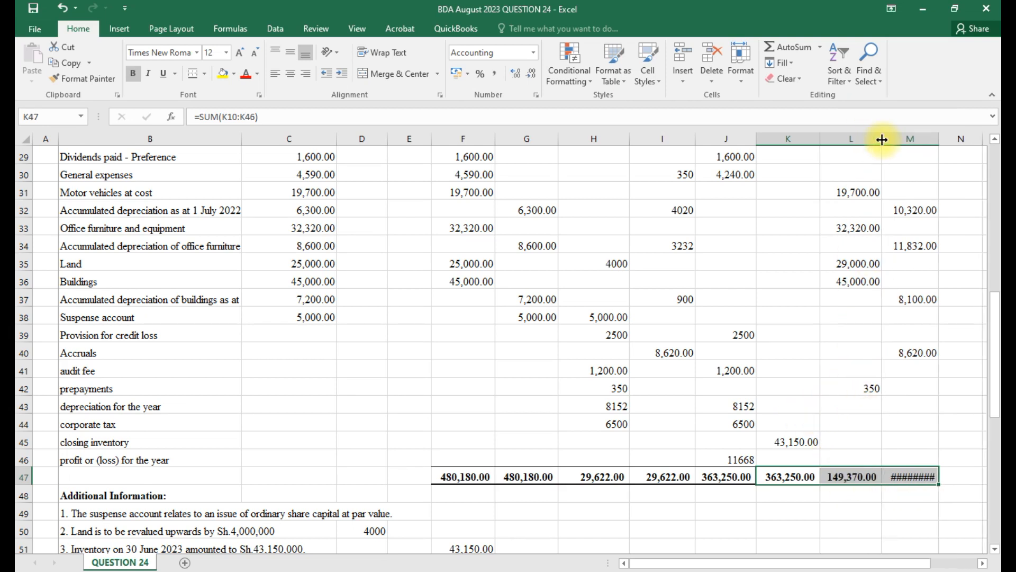
drag(939, 139, 948, 139)
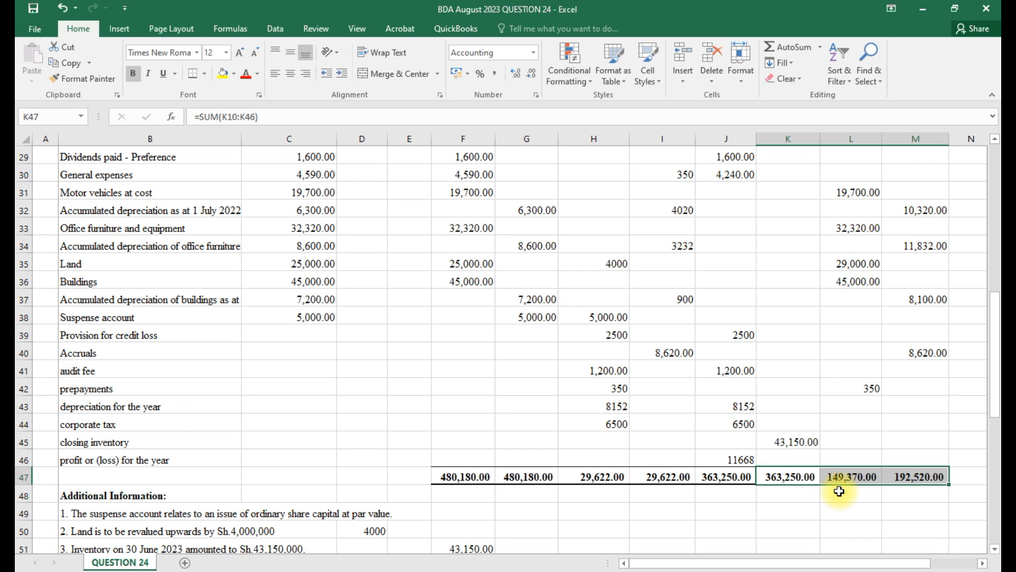
- Carry closing inventory to the financial position debit column by linking L45 to K45
scroll(839, 491, down, 1)
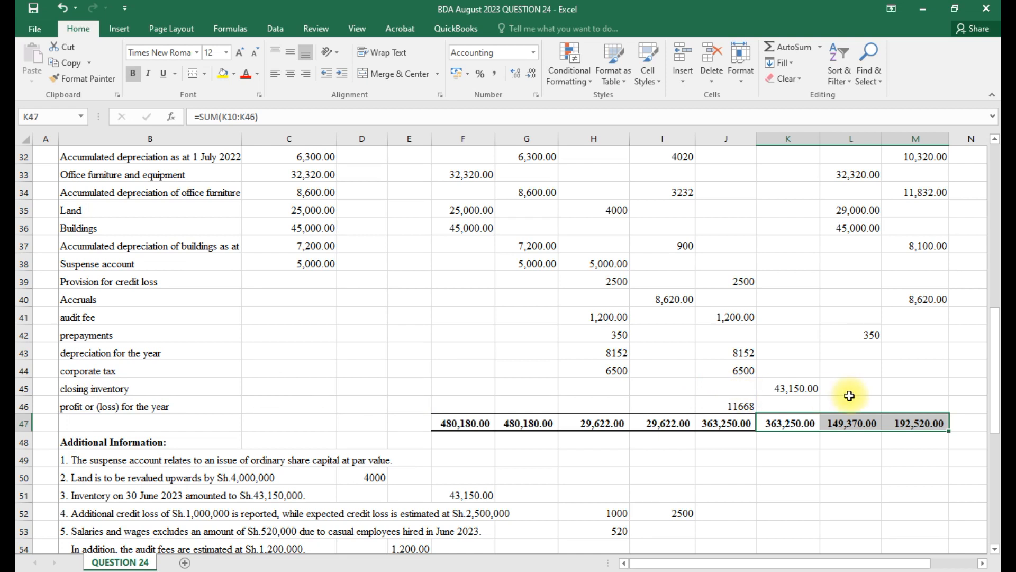
click(868, 390)
text(=)
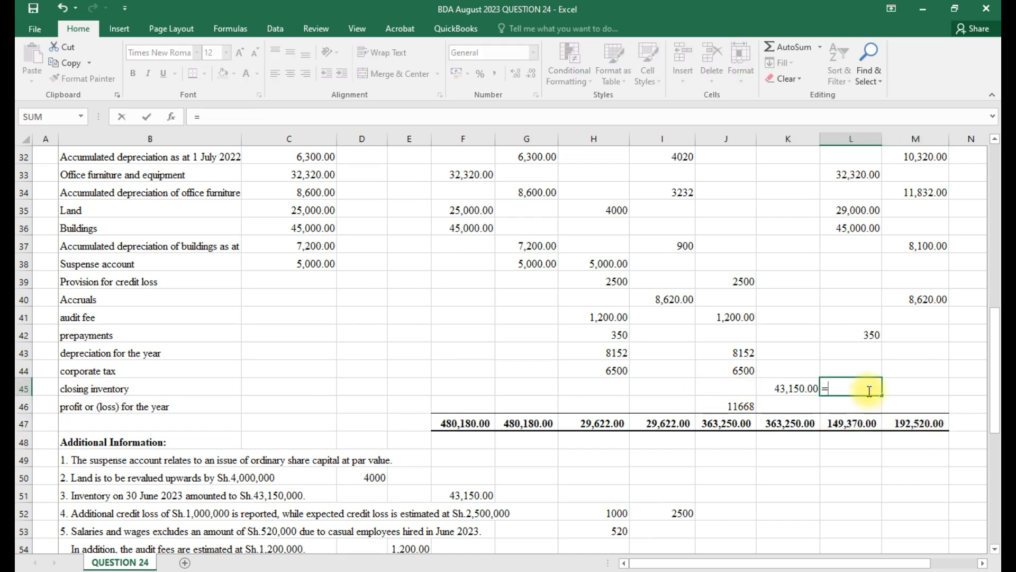
click(787, 390)
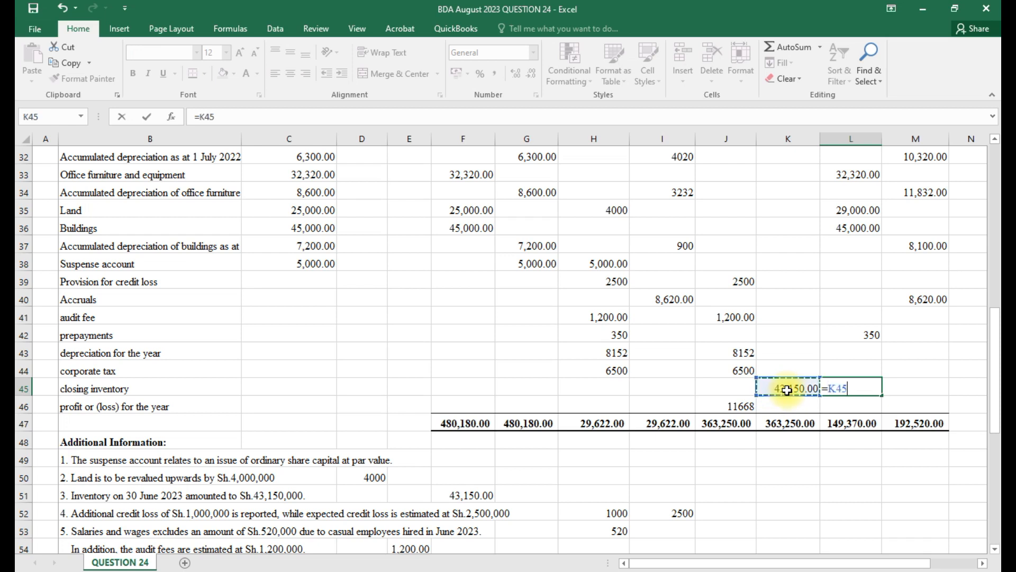
key(Return)
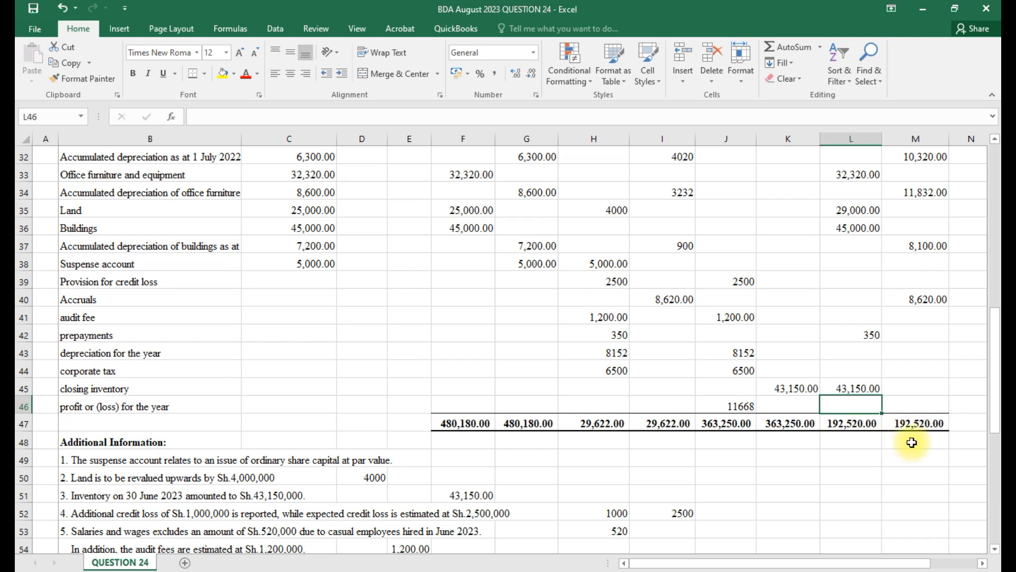
- Review the whole working schedule from its headings to the totals, along with the additional information notes and the question's requirement
scroll(833, 475, down, 1)
scroll(832, 474, down, 4)
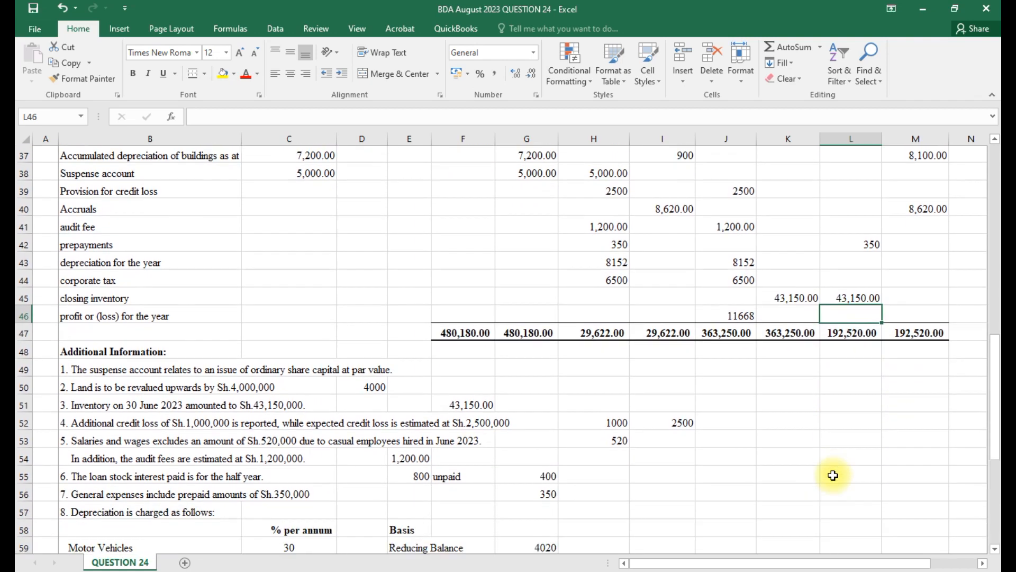
scroll(832, 475, down, 1)
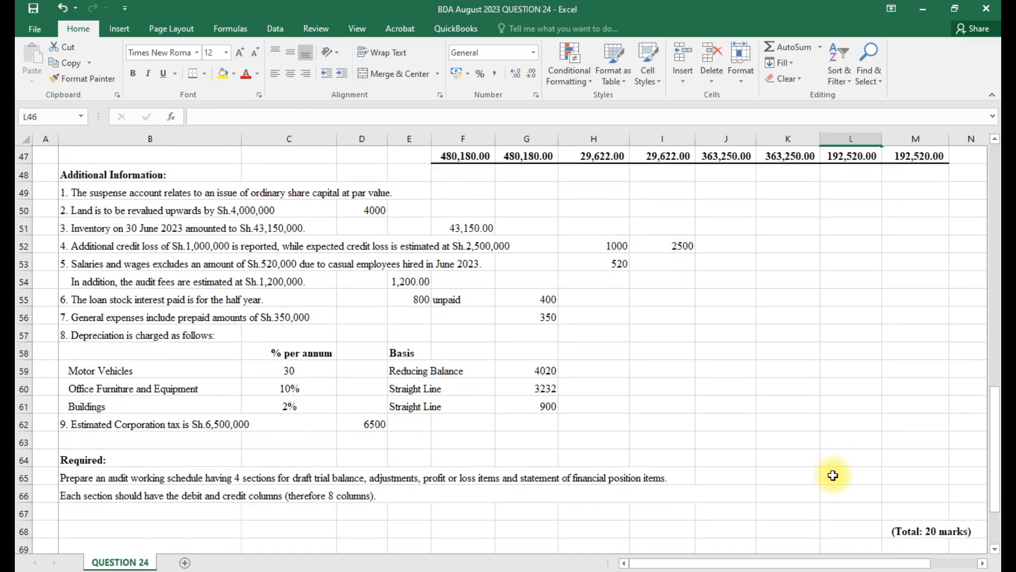
scroll(832, 474, down, 1)
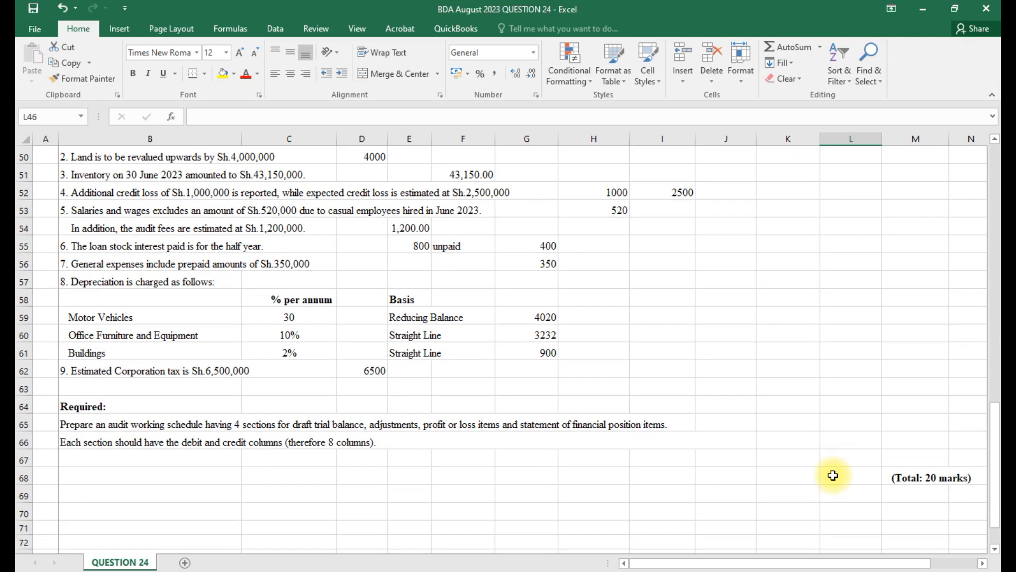
scroll(832, 475, up, 2)
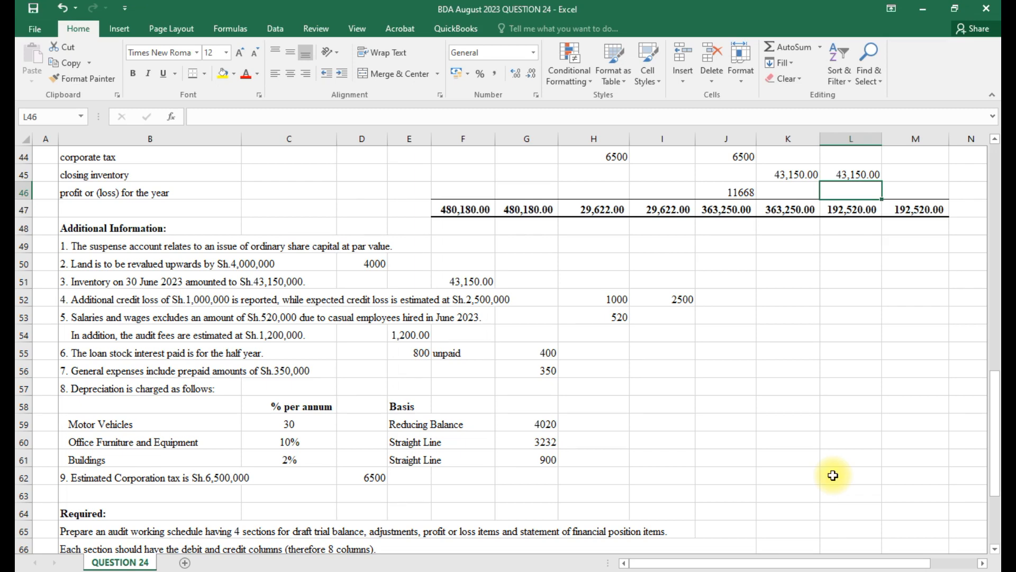
scroll(832, 474, up, 2)
scroll(832, 475, up, 3)
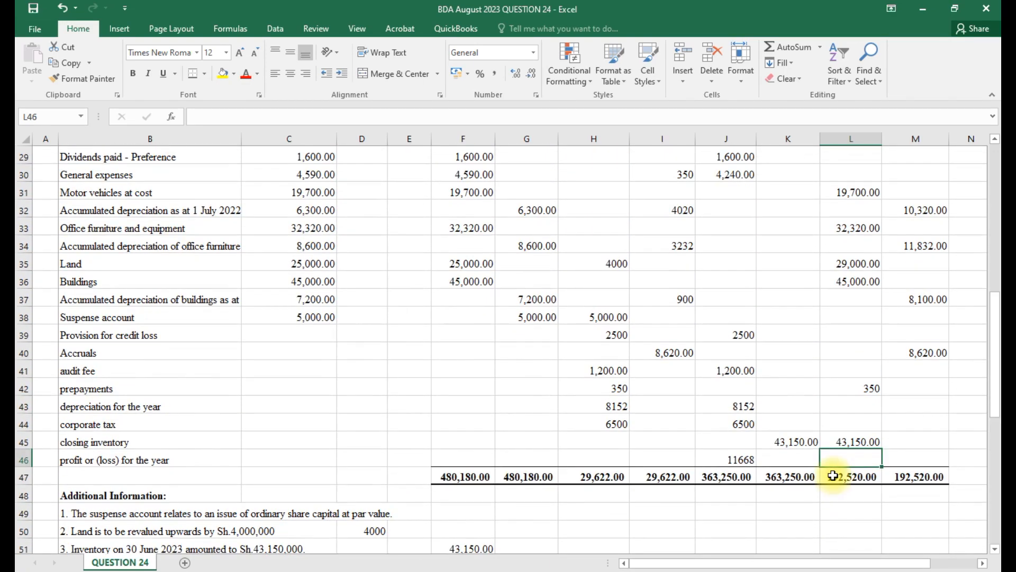
scroll(832, 474, up, 2)
scroll(833, 475, up, 7)
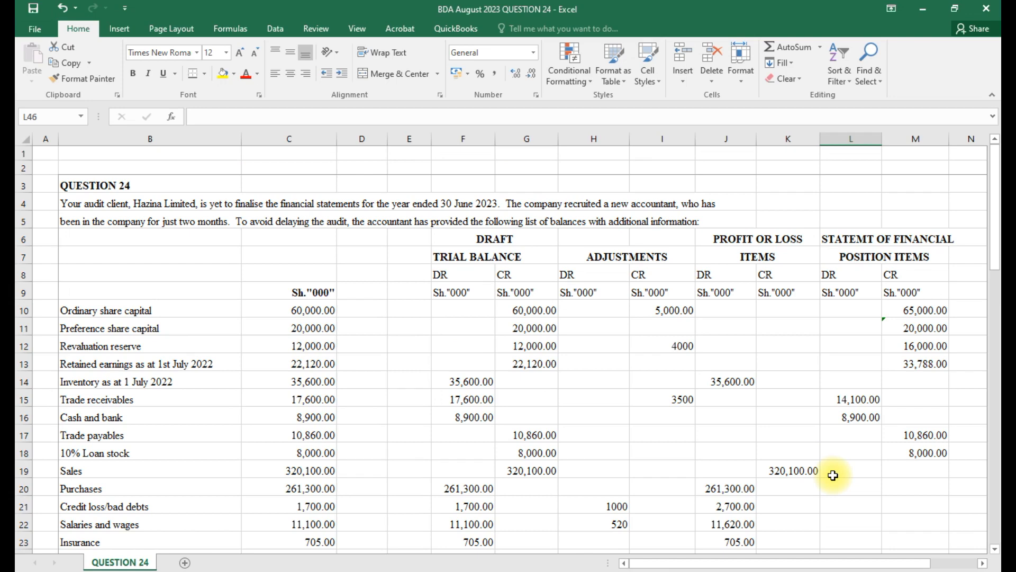
scroll(832, 474, down, 1)
scroll(833, 475, down, 1)
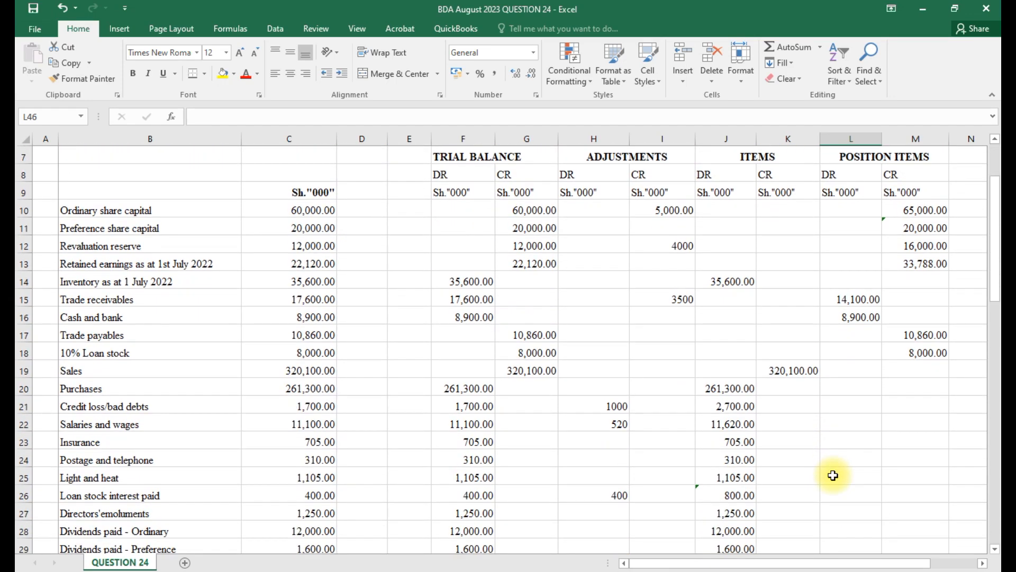
scroll(832, 474, up, 2)
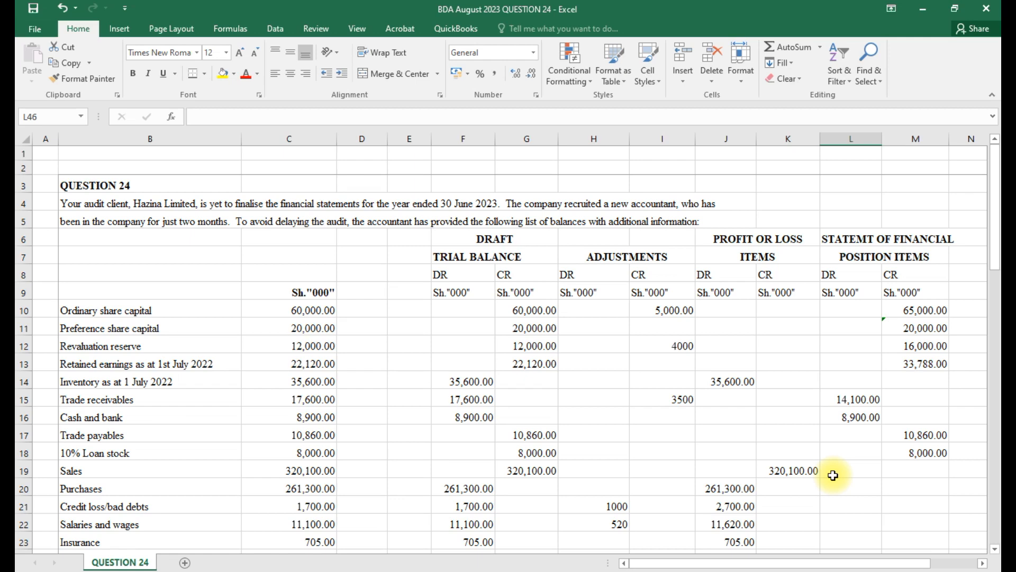
scroll(832, 474, down, 1)
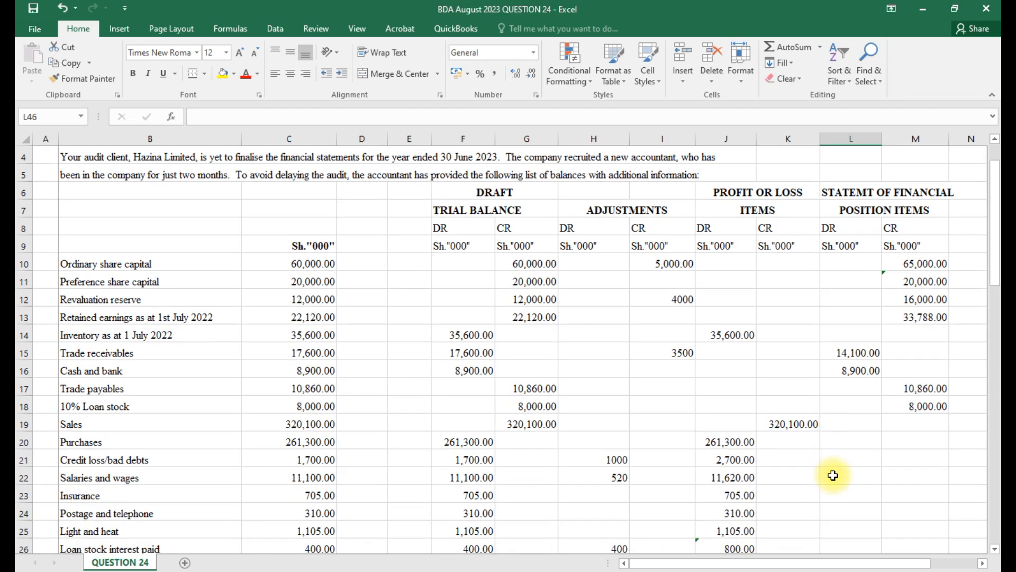
scroll(833, 475, down, 1)
scroll(833, 474, up, 1)
scroll(833, 475, down, 4)
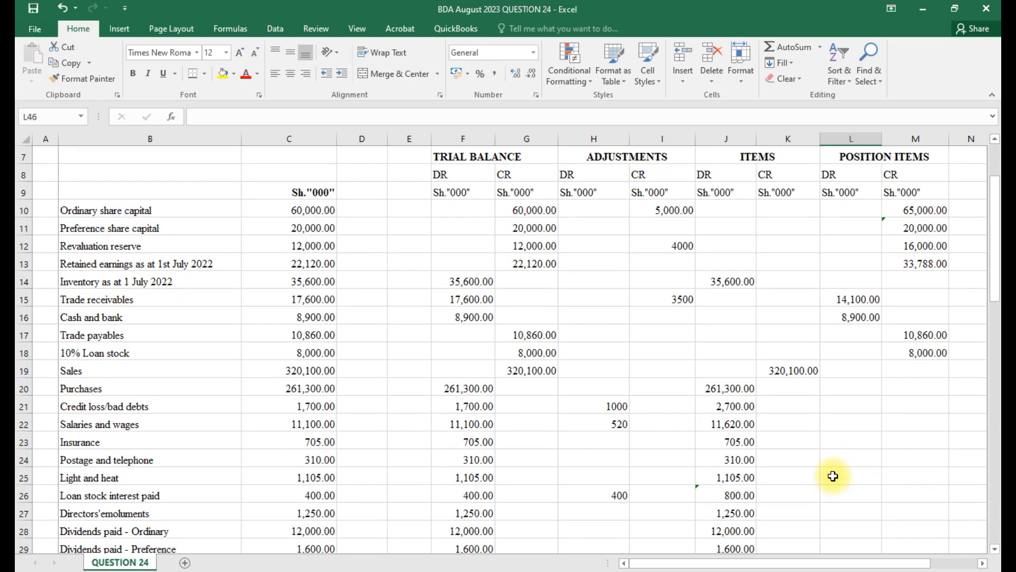
scroll(833, 475, down, 8)
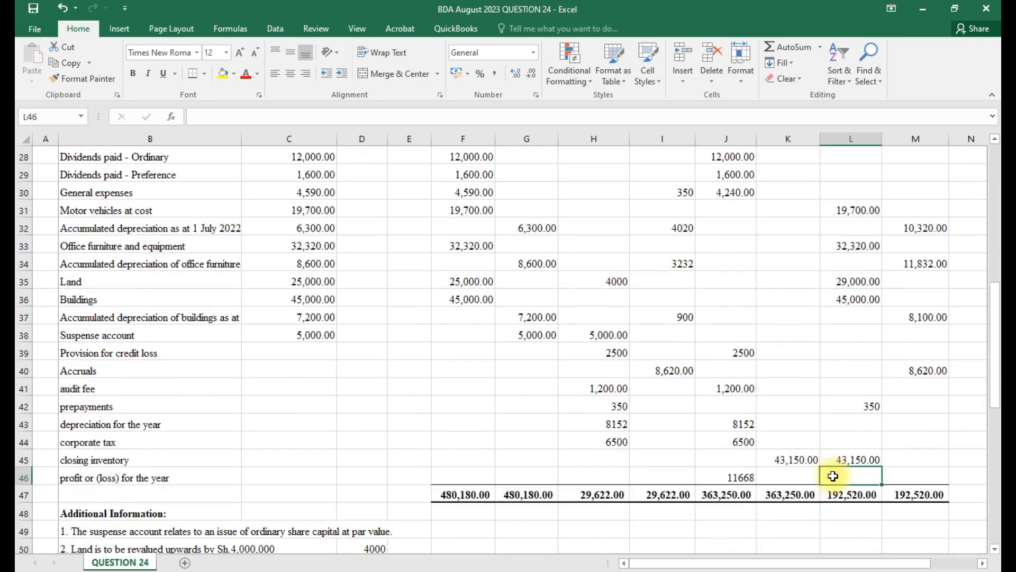
scroll(833, 475, down, 3)
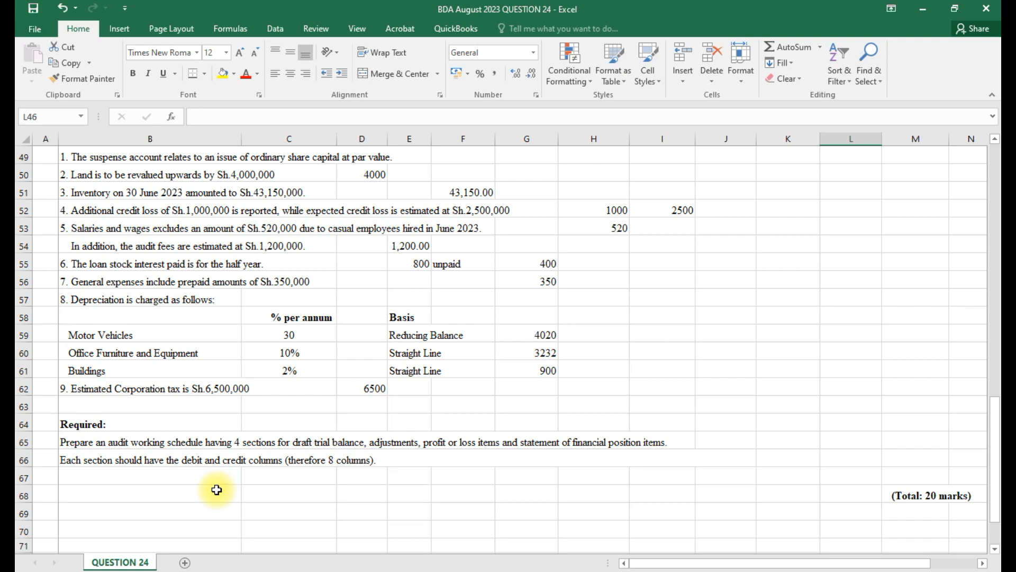
- Insert a blank sheet row at row 6, above the schedule's section headings
scroll(216, 490, up, 16)
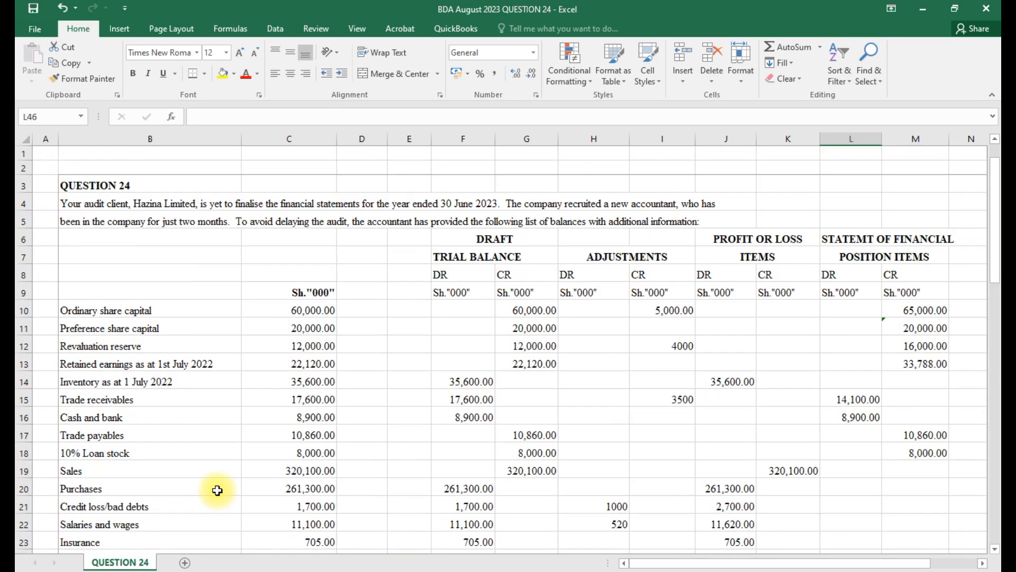
click(78, 233)
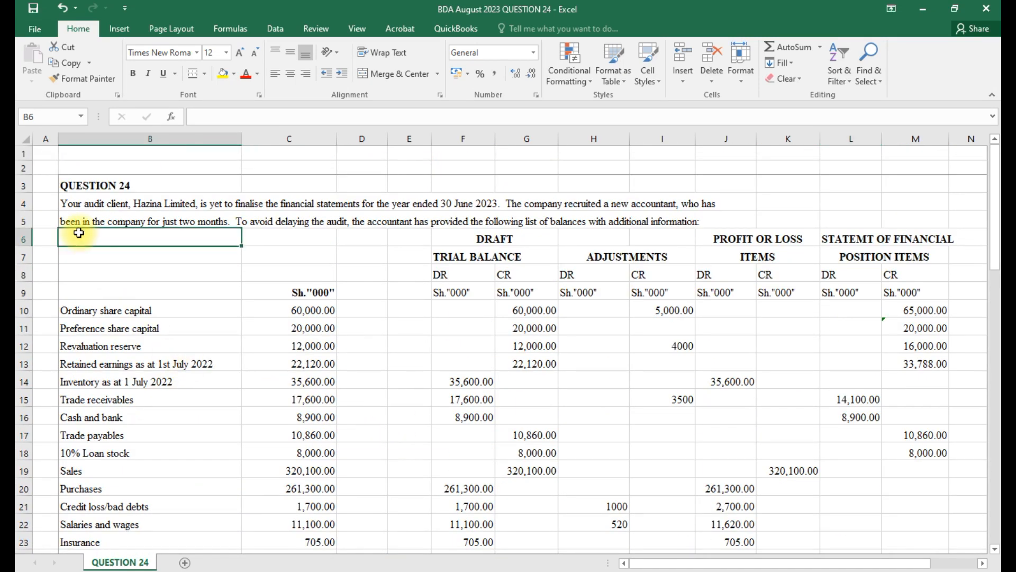
click(680, 82)
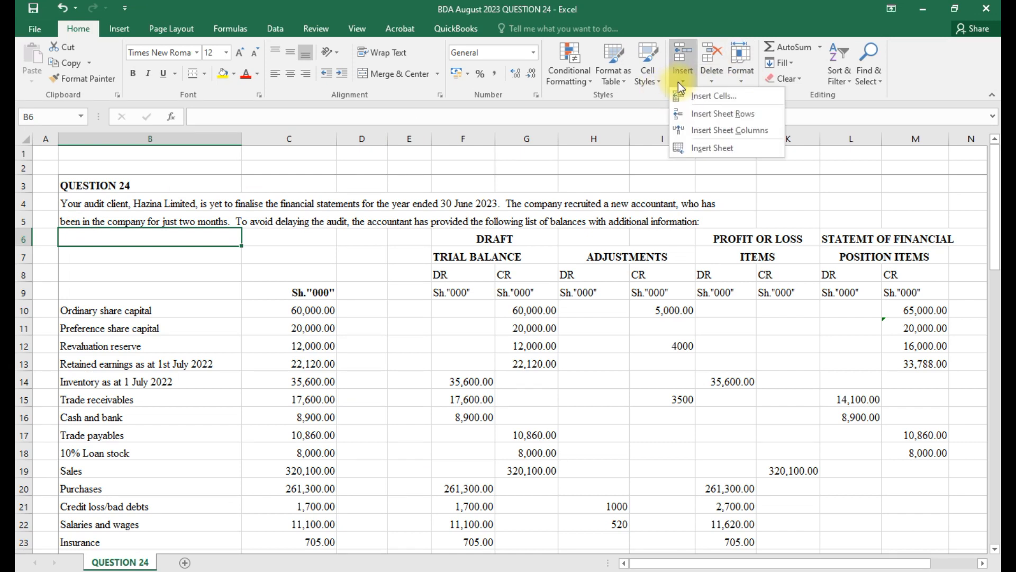
click(707, 114)
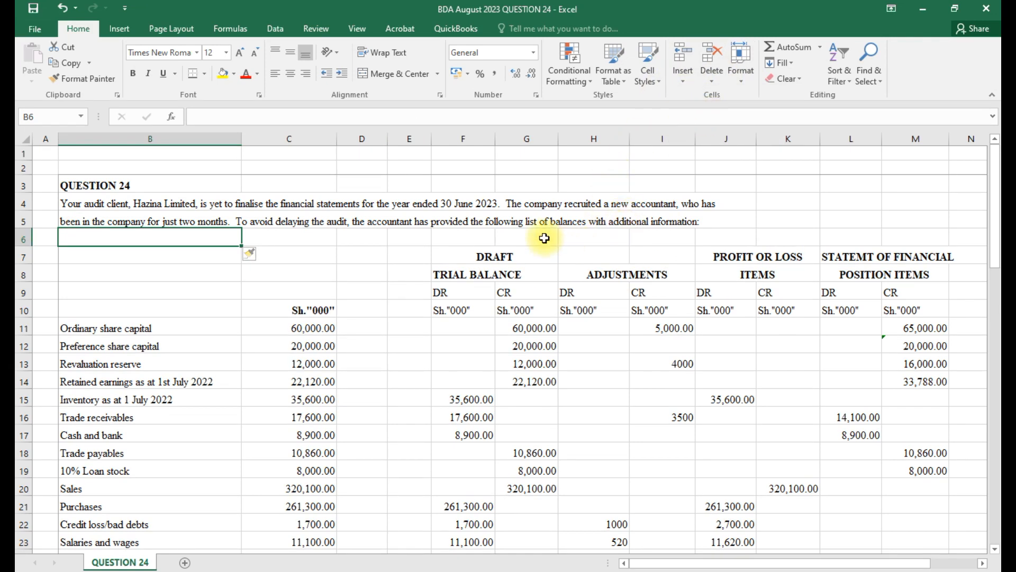
- Enter the title AUDIT WORKING SCHEDULE in G6 and merge and center it across G6:M6
click(542, 239)
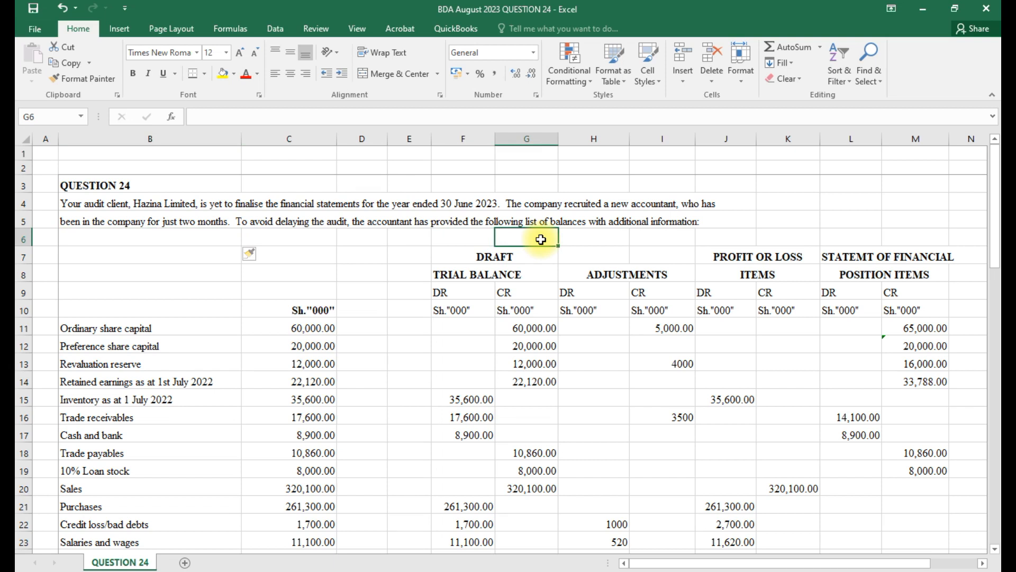
text(AUDI)
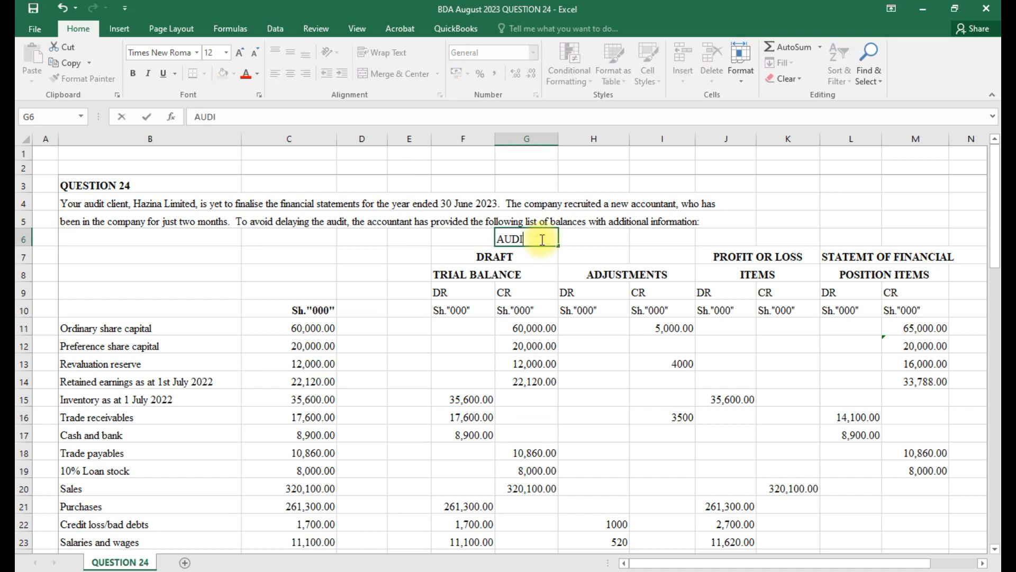
text(T WORKING S)
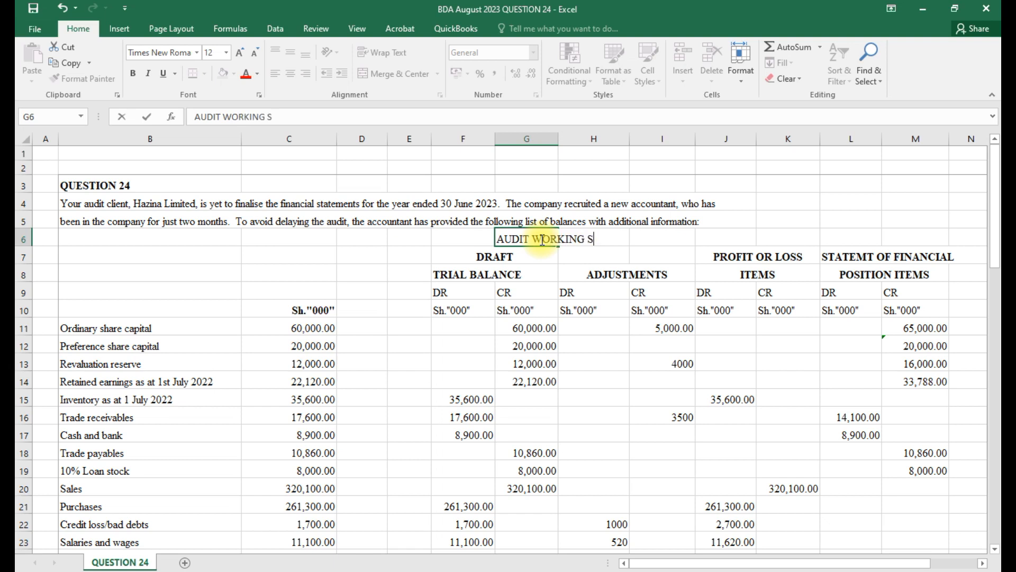
text(CHEDULE)
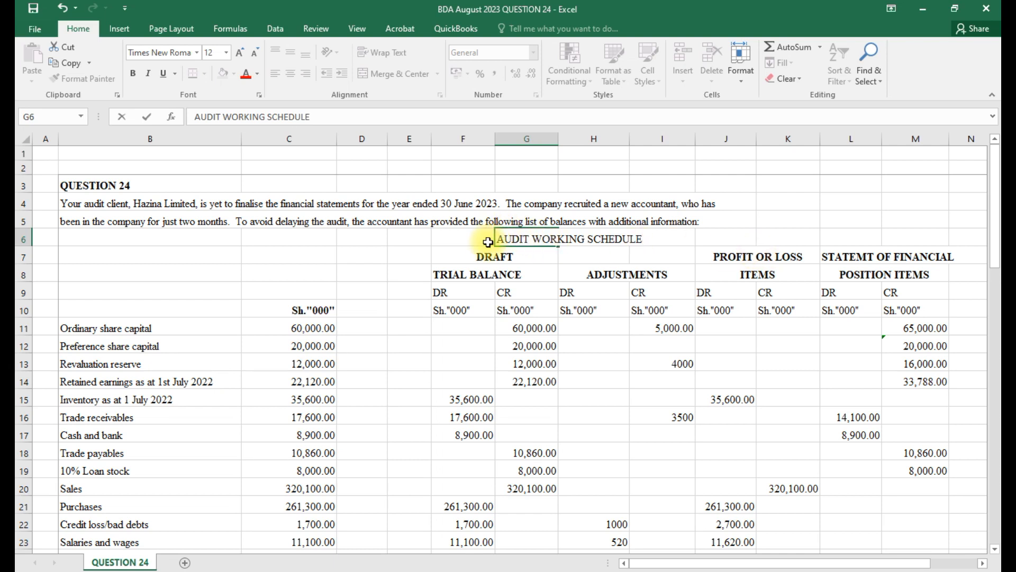
click(470, 237)
drag(513, 239, 896, 236)
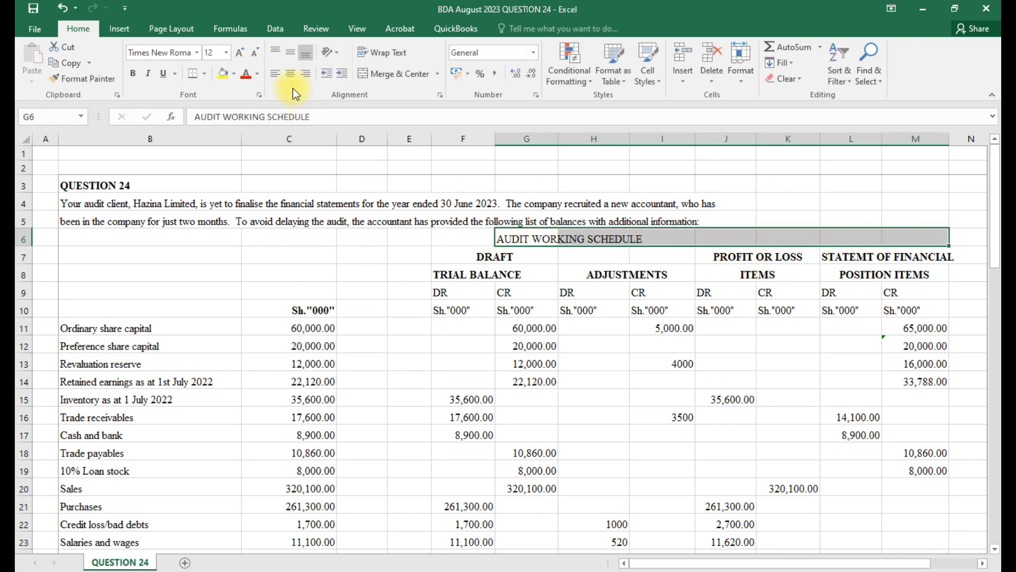
click(391, 74)
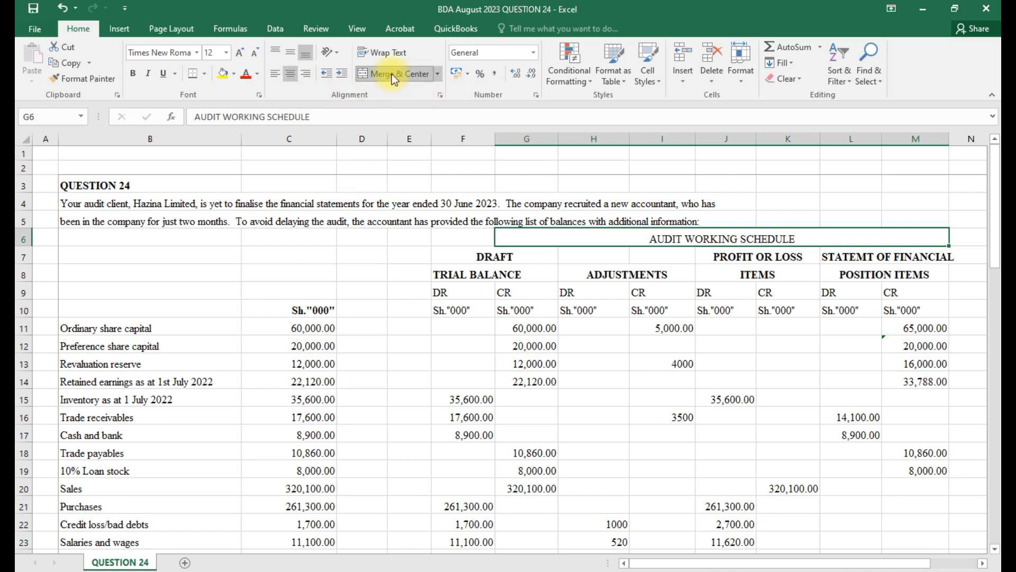
- Format the AUDIT WORKING SCHEDULE title as bold with a yellow fill and extend its merged, centered range to F6:M6
key(ctrl+b)
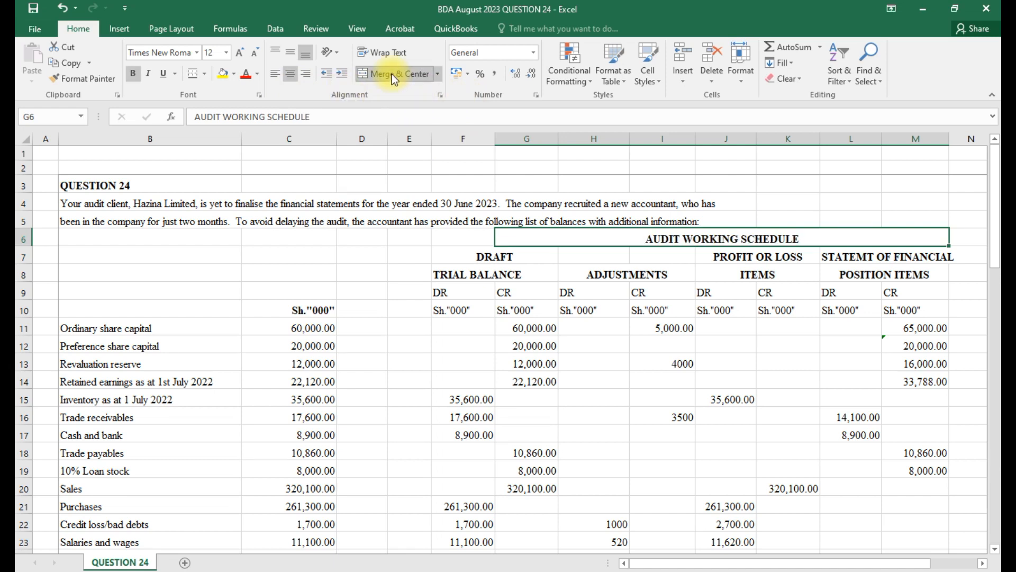
click(223, 74)
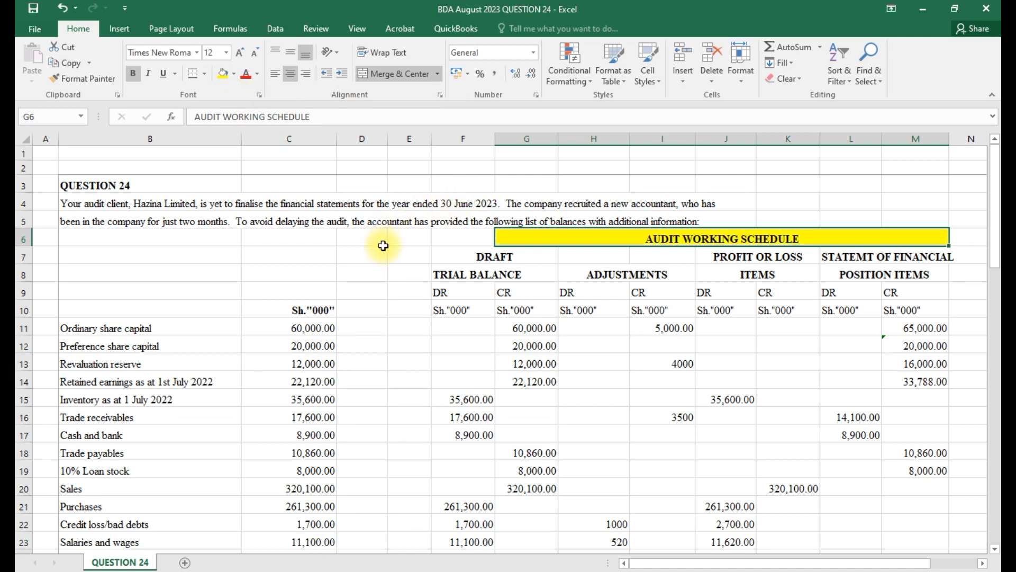
drag(438, 243, 733, 240)
click(394, 73)
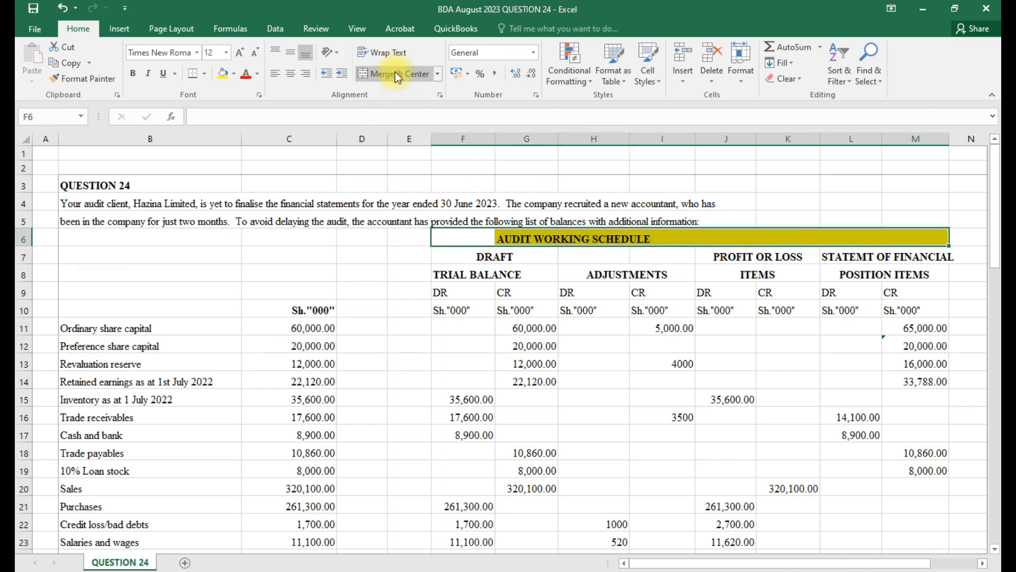
click(395, 72)
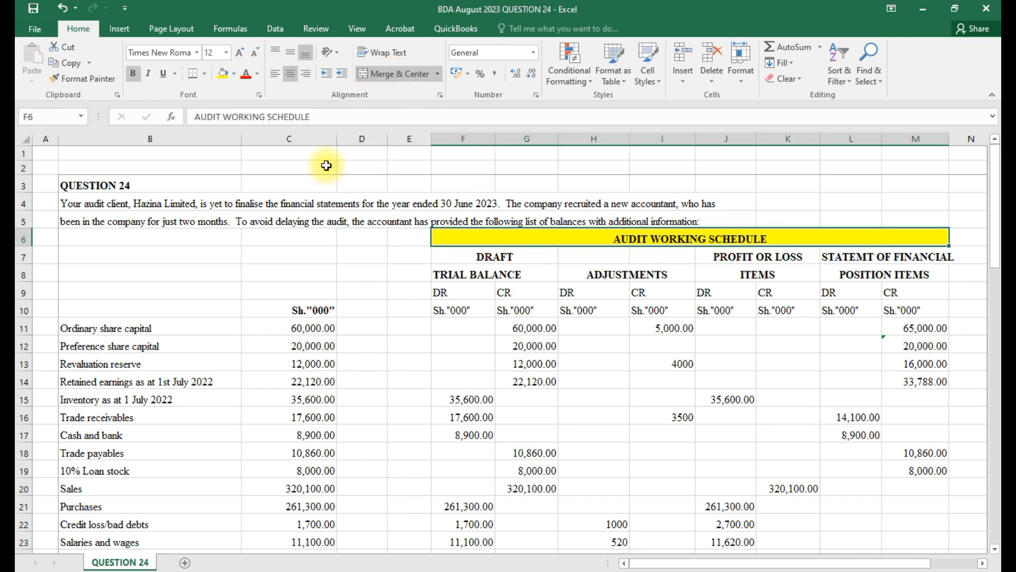
click(365, 258)
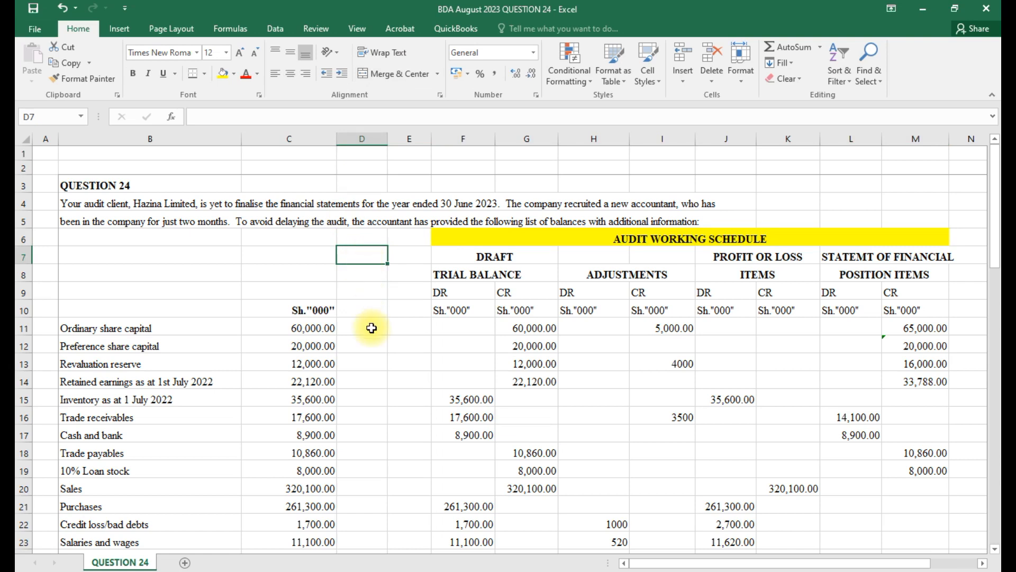
- Review the completed working schedule from its title and headings down through the account balances to the column totals
scroll(371, 328, down, 1)
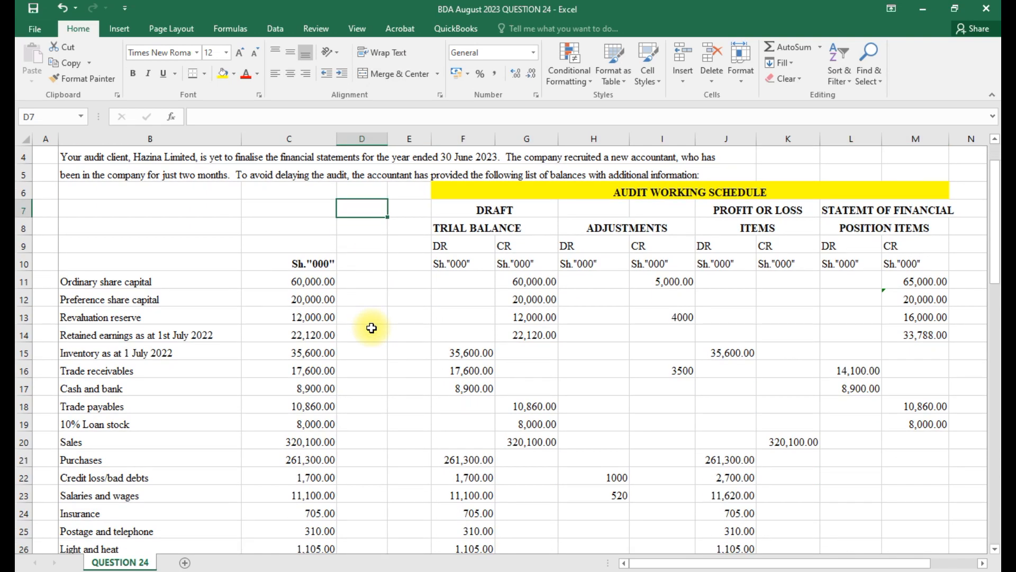
scroll(371, 328, down, 1)
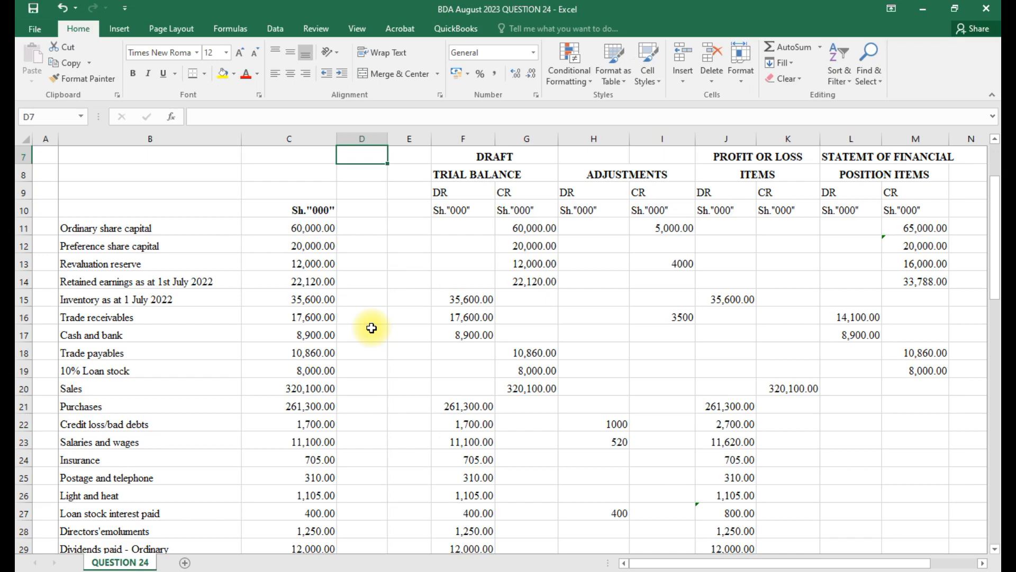
scroll(372, 328, down, 5)
scroll(372, 328, down, 2)
scroll(372, 328, down, 1)
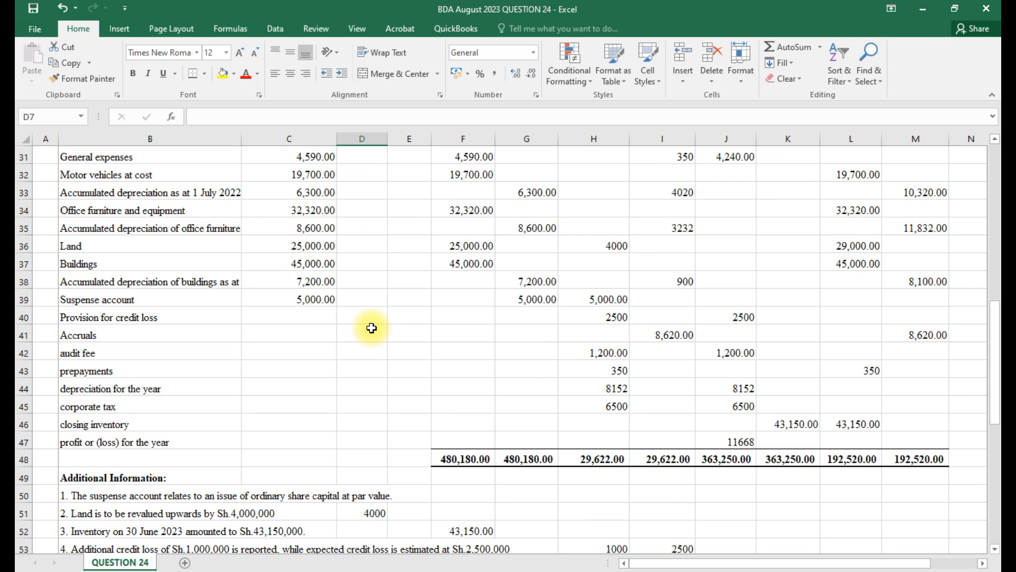
scroll(372, 328, down, 2)
scroll(372, 328, up, 3)
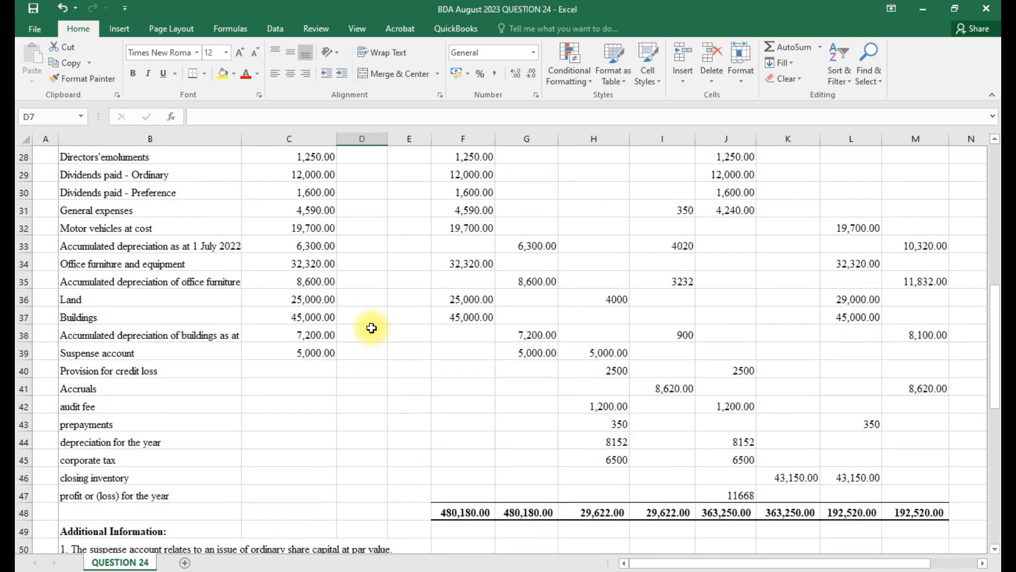